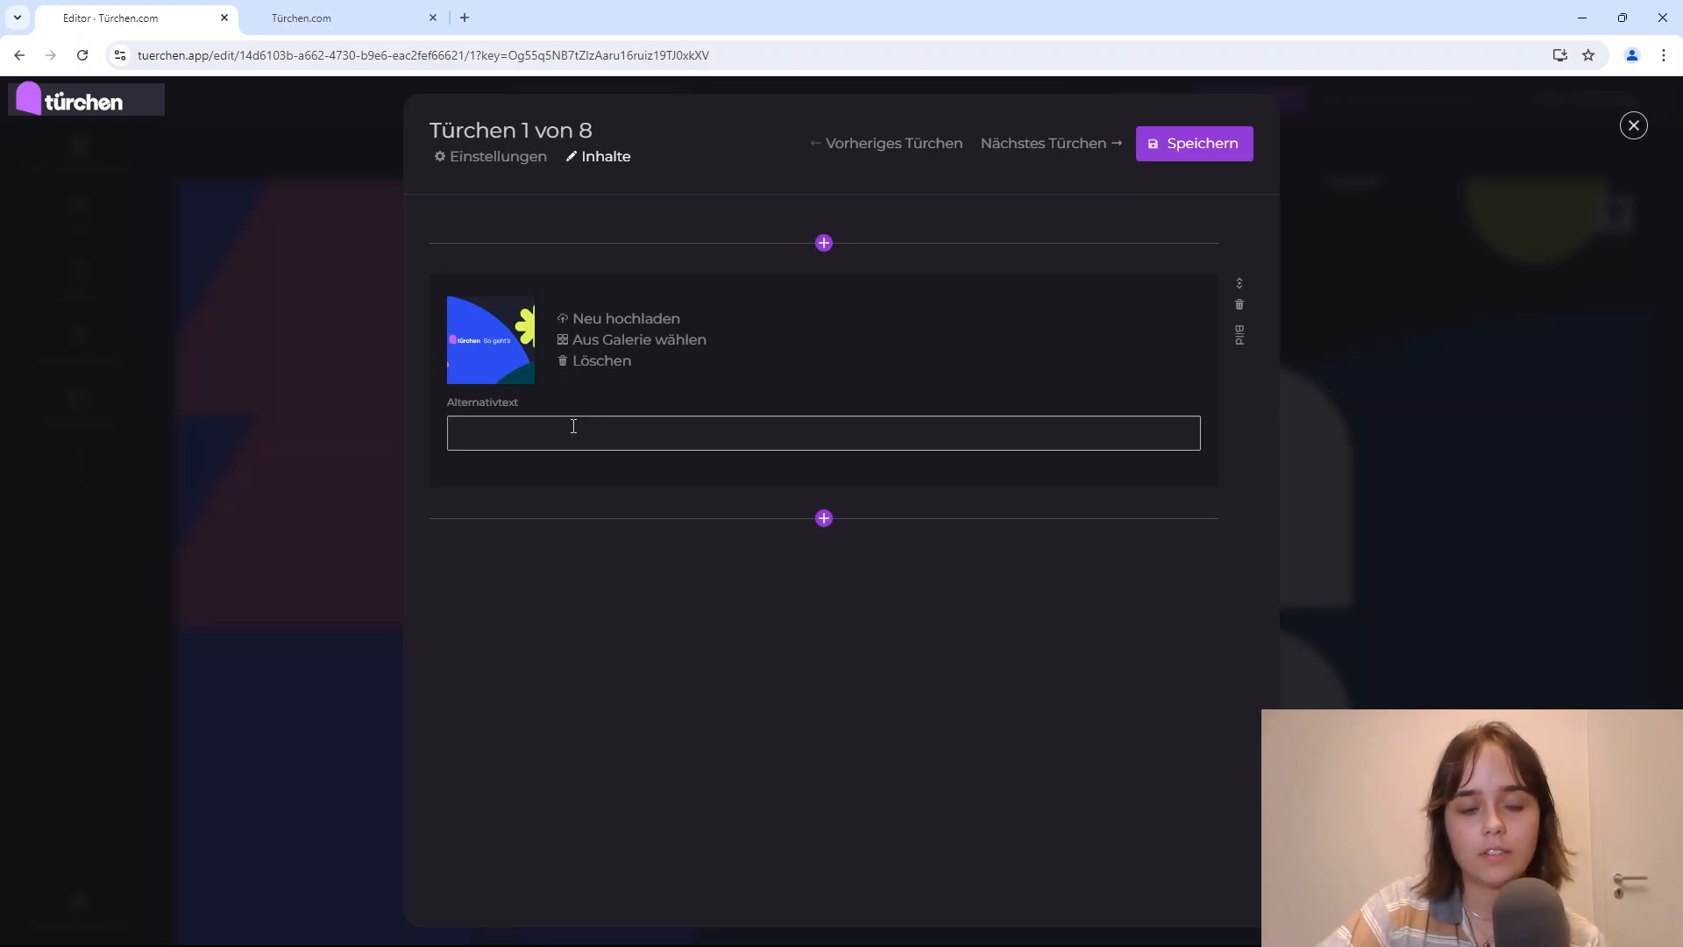
Step: Enter "türchen - So geht's!" as the image's alternative text and save door 1
click(574, 429)
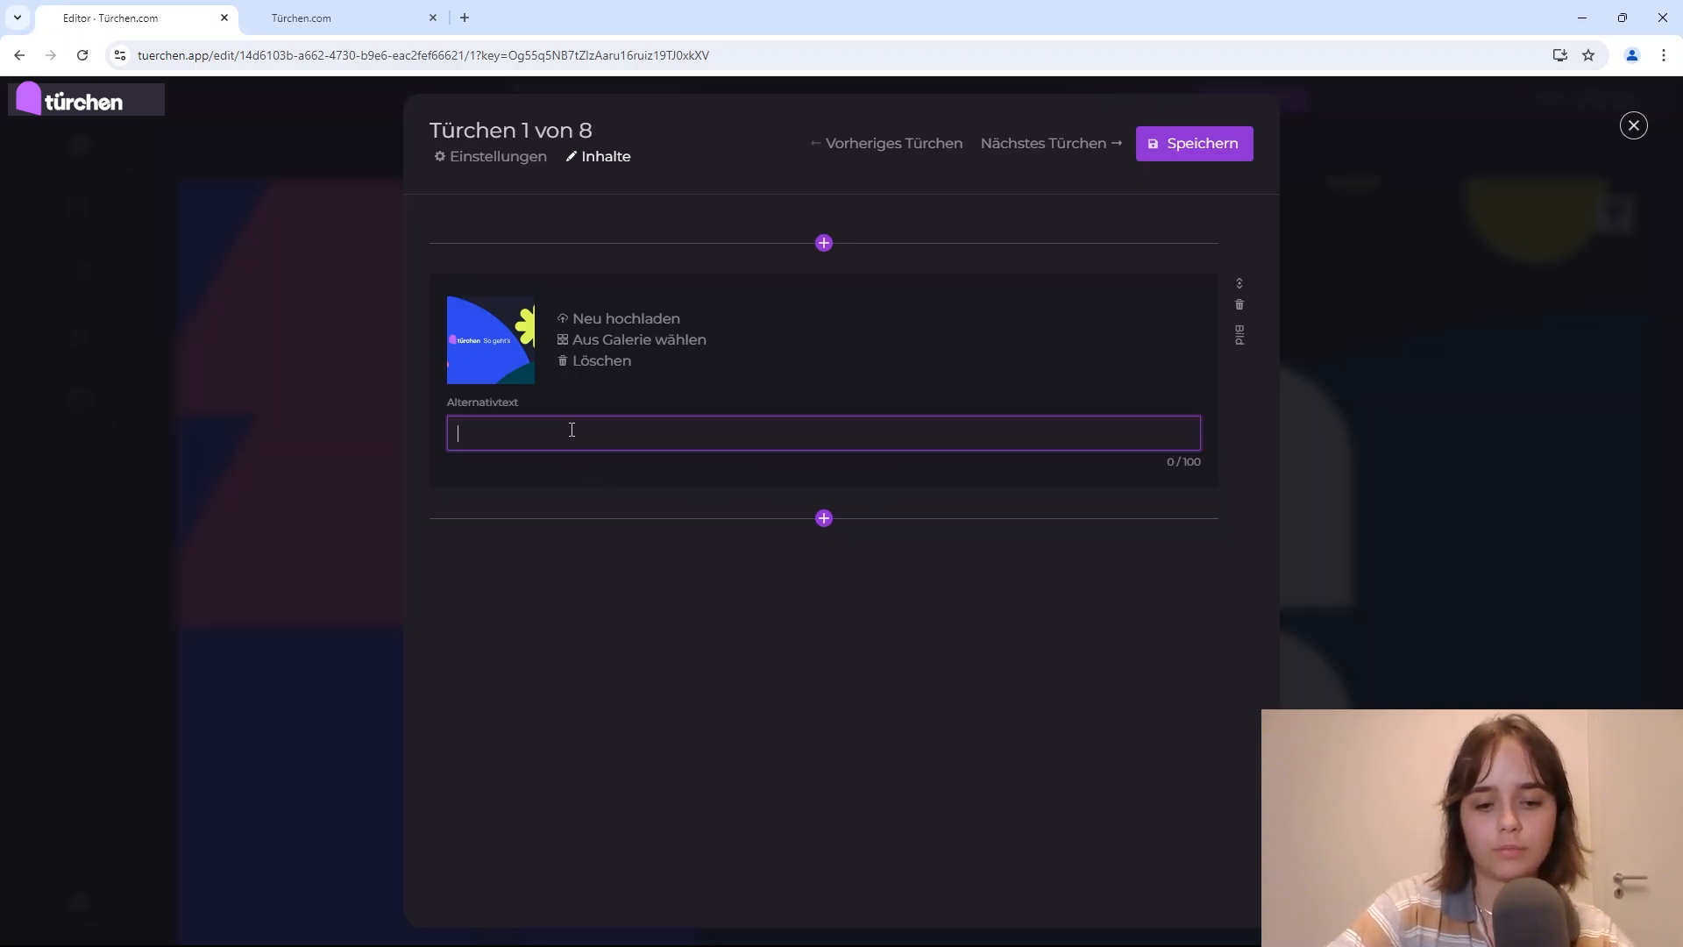
text(türchen - So geht's!)
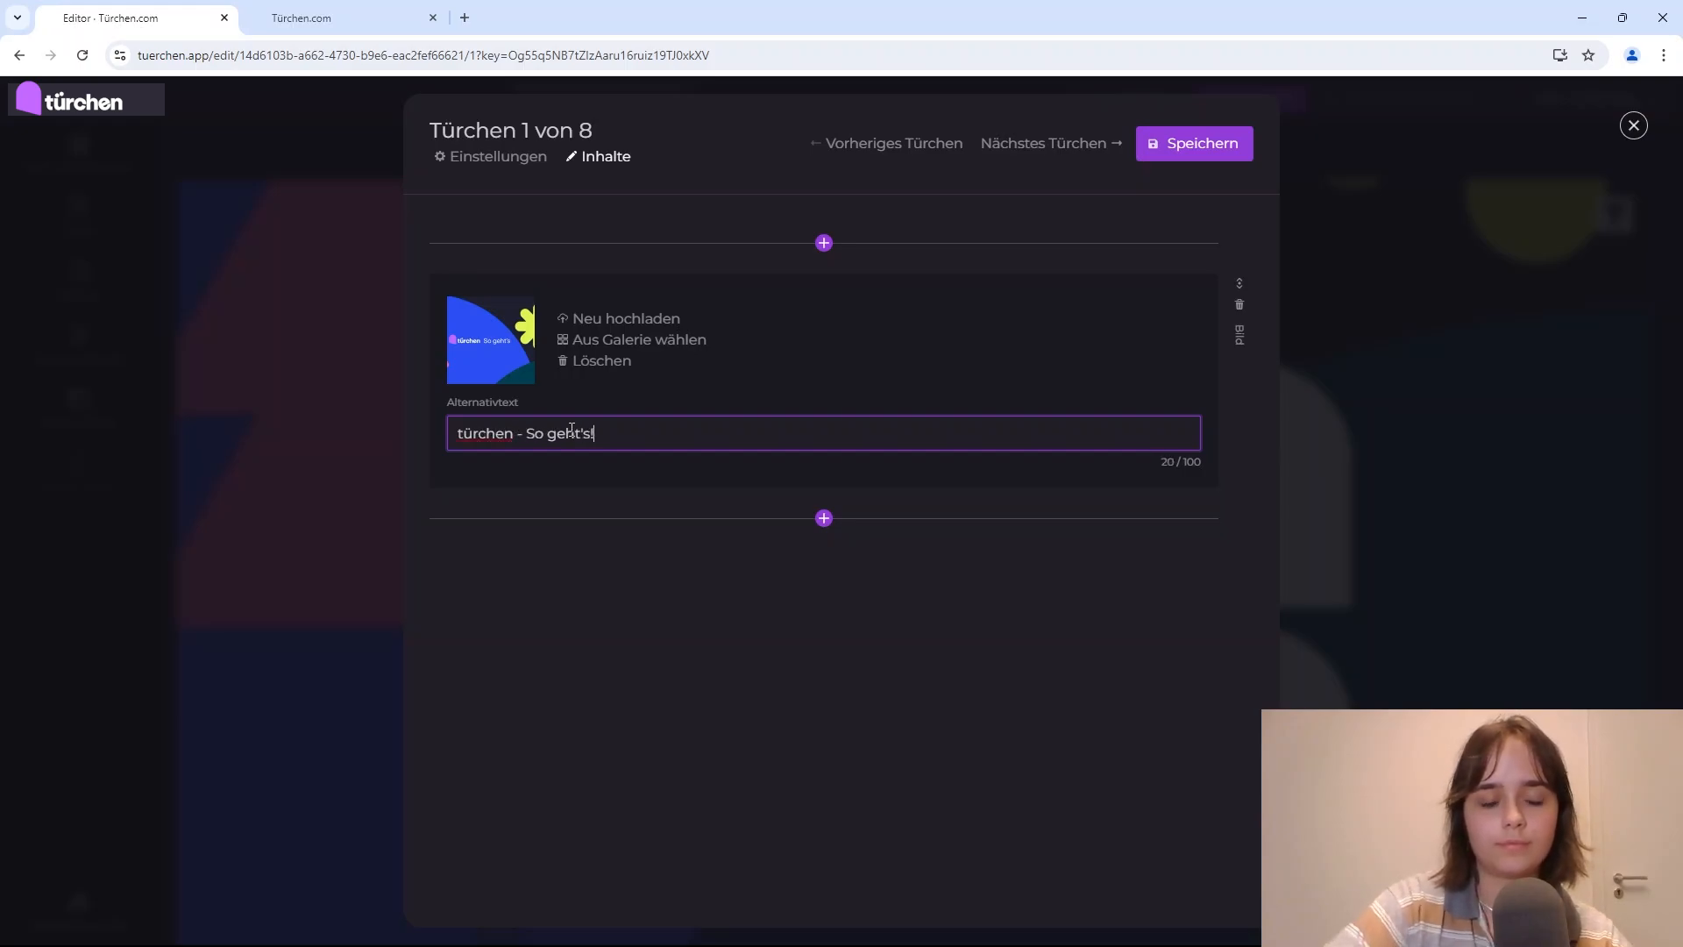
click(1191, 130)
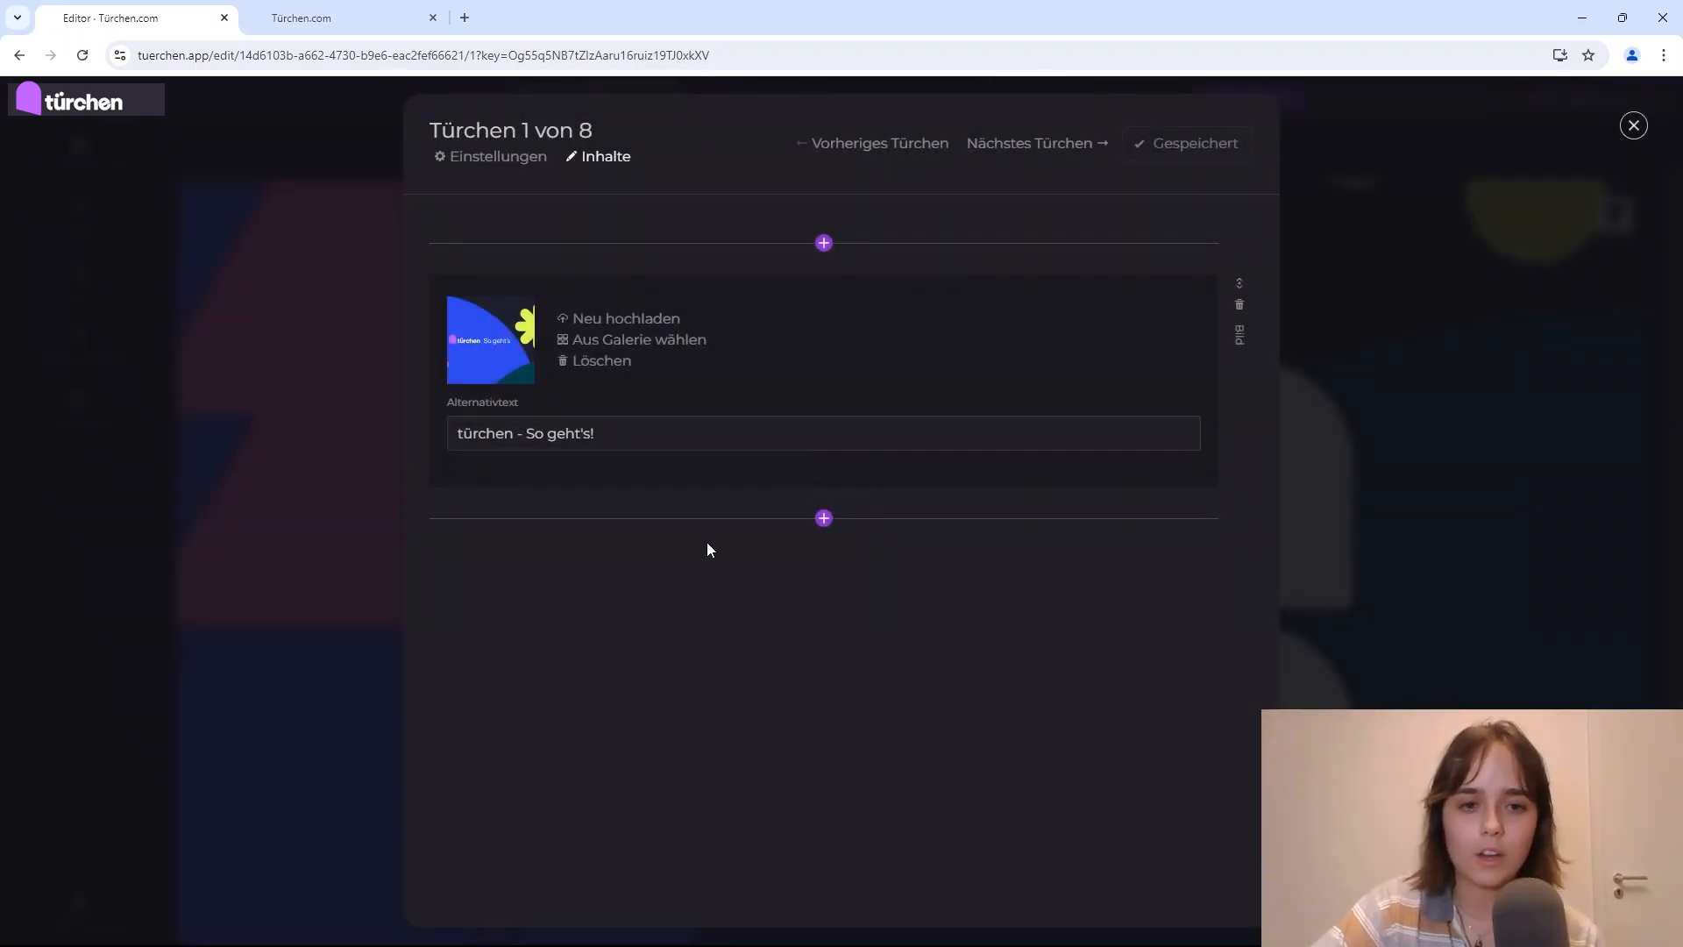
Step: Leave the door editor and view the content of door 1 in the calendar
click(293, 449)
click(512, 387)
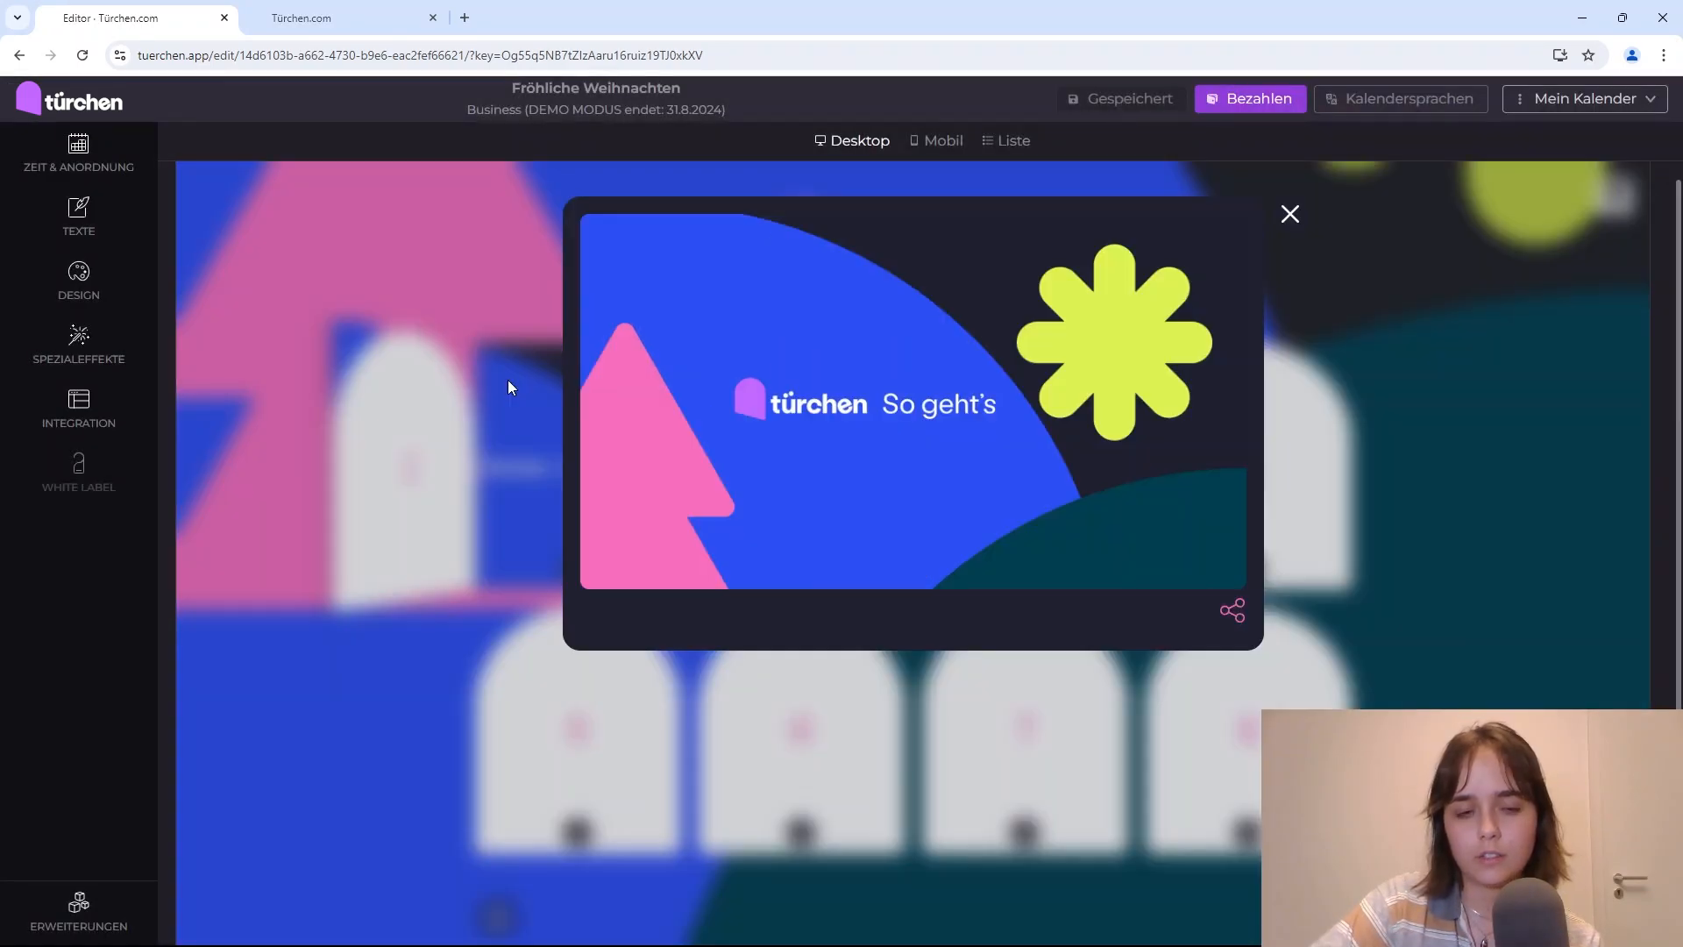
click(450, 329)
Step: Open the calendar's preview page through its preview link
click(371, 22)
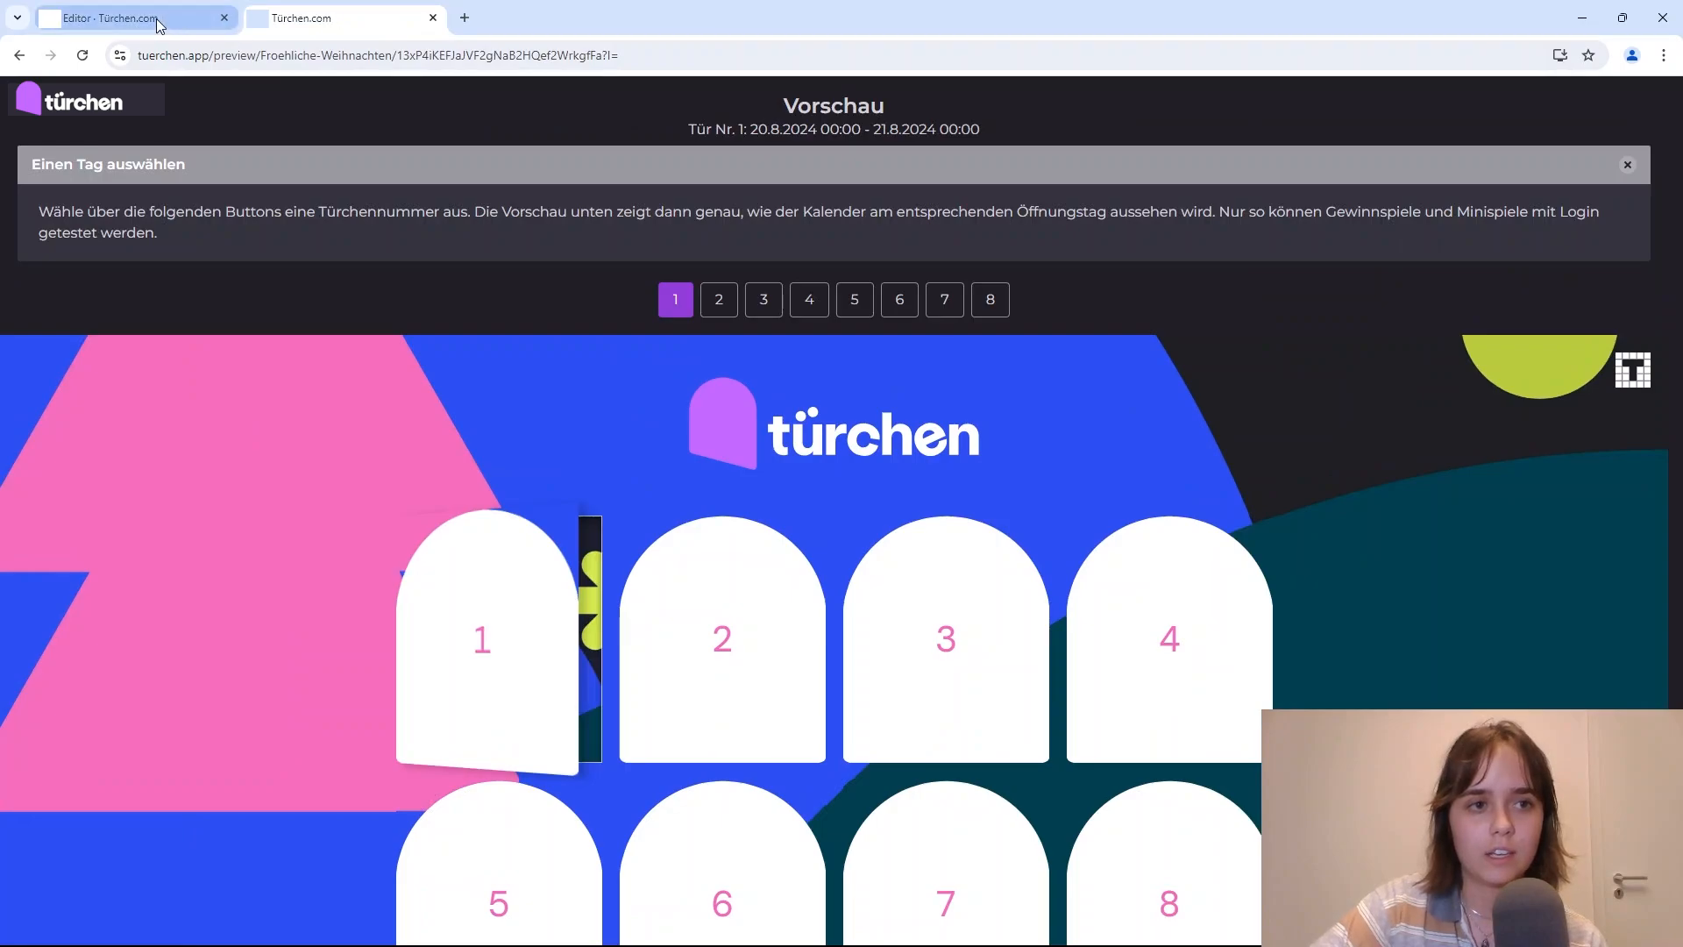
click(131, 19)
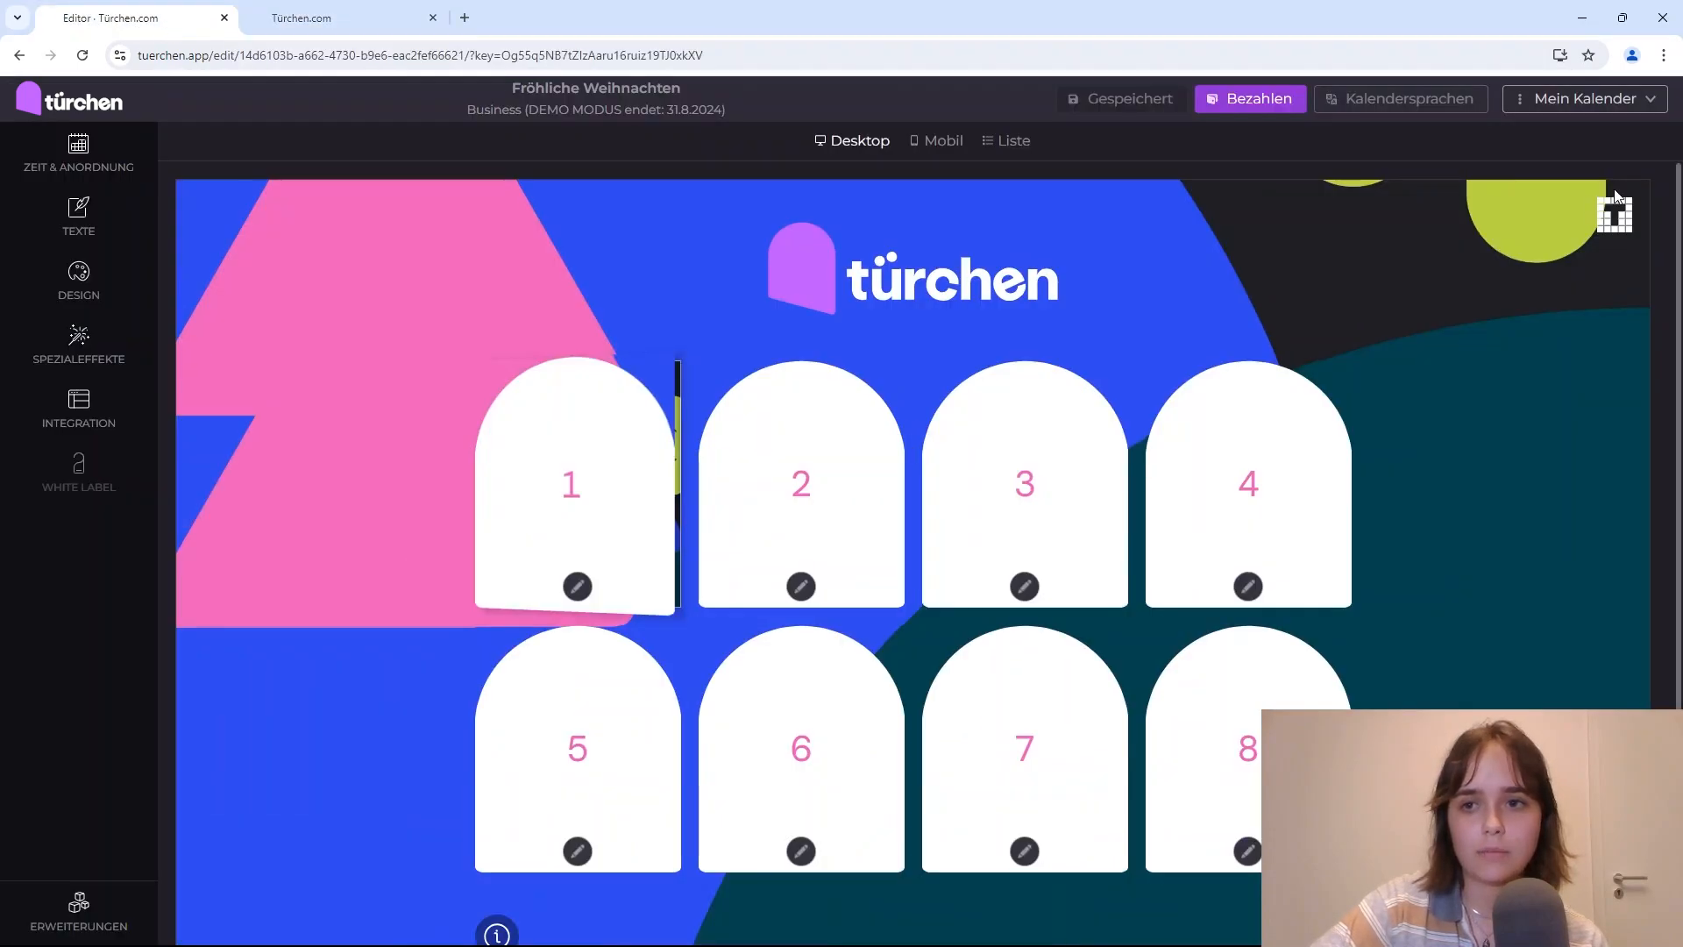
click(1560, 99)
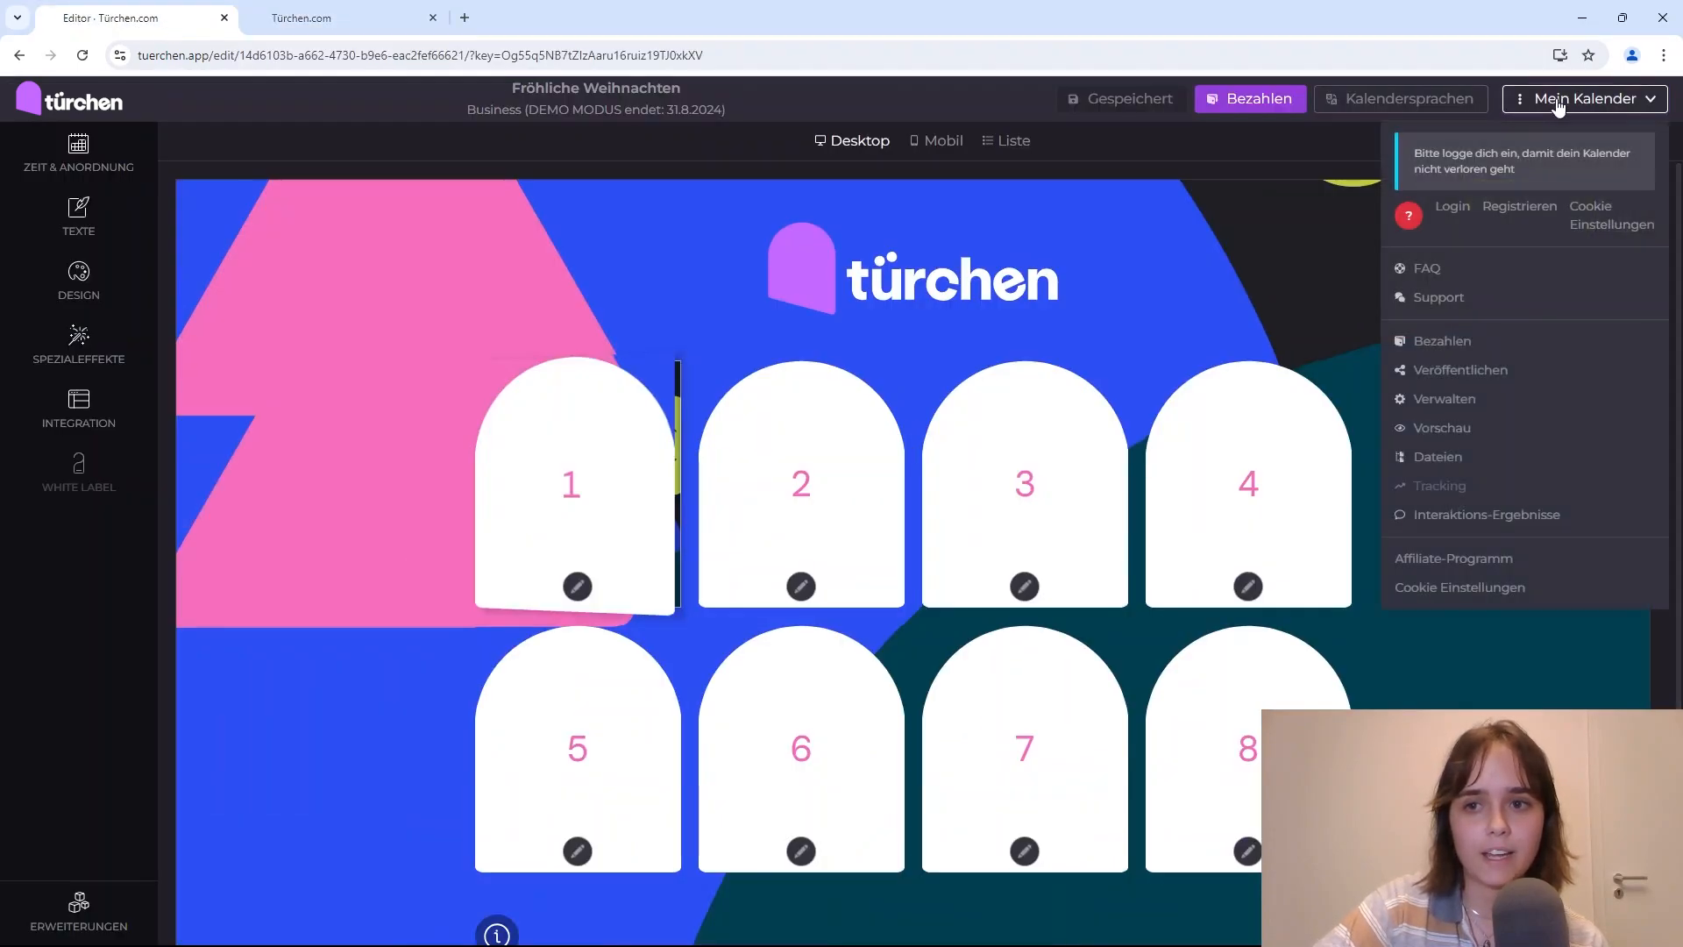
click(1431, 430)
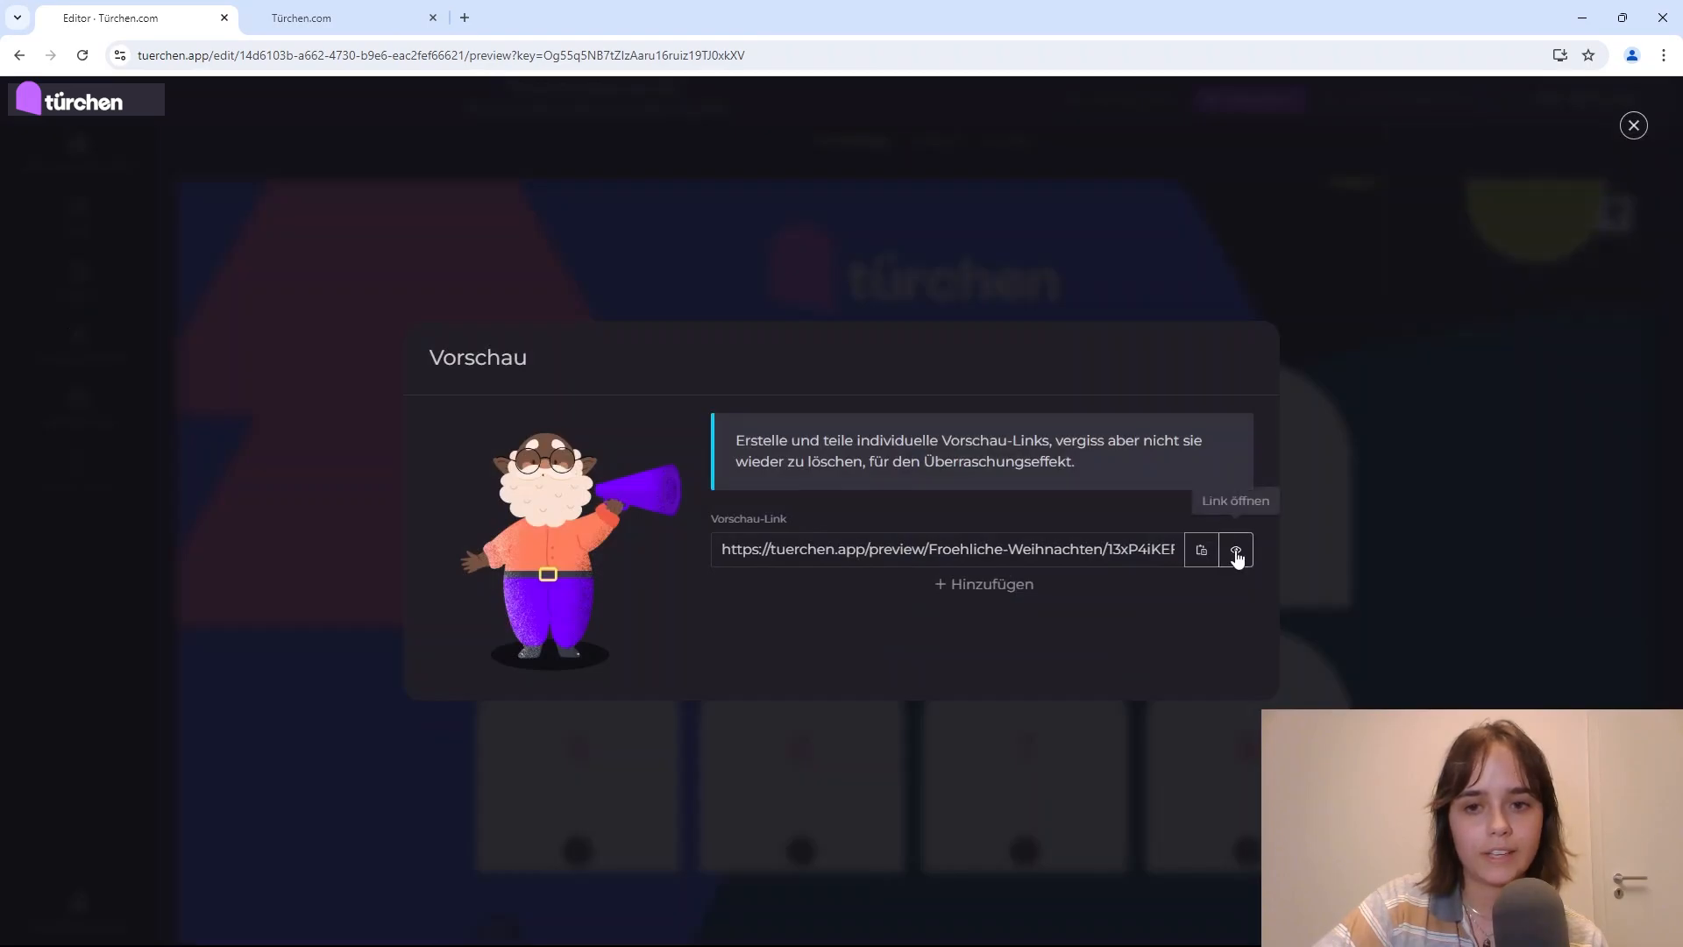
click(1236, 552)
click(357, 11)
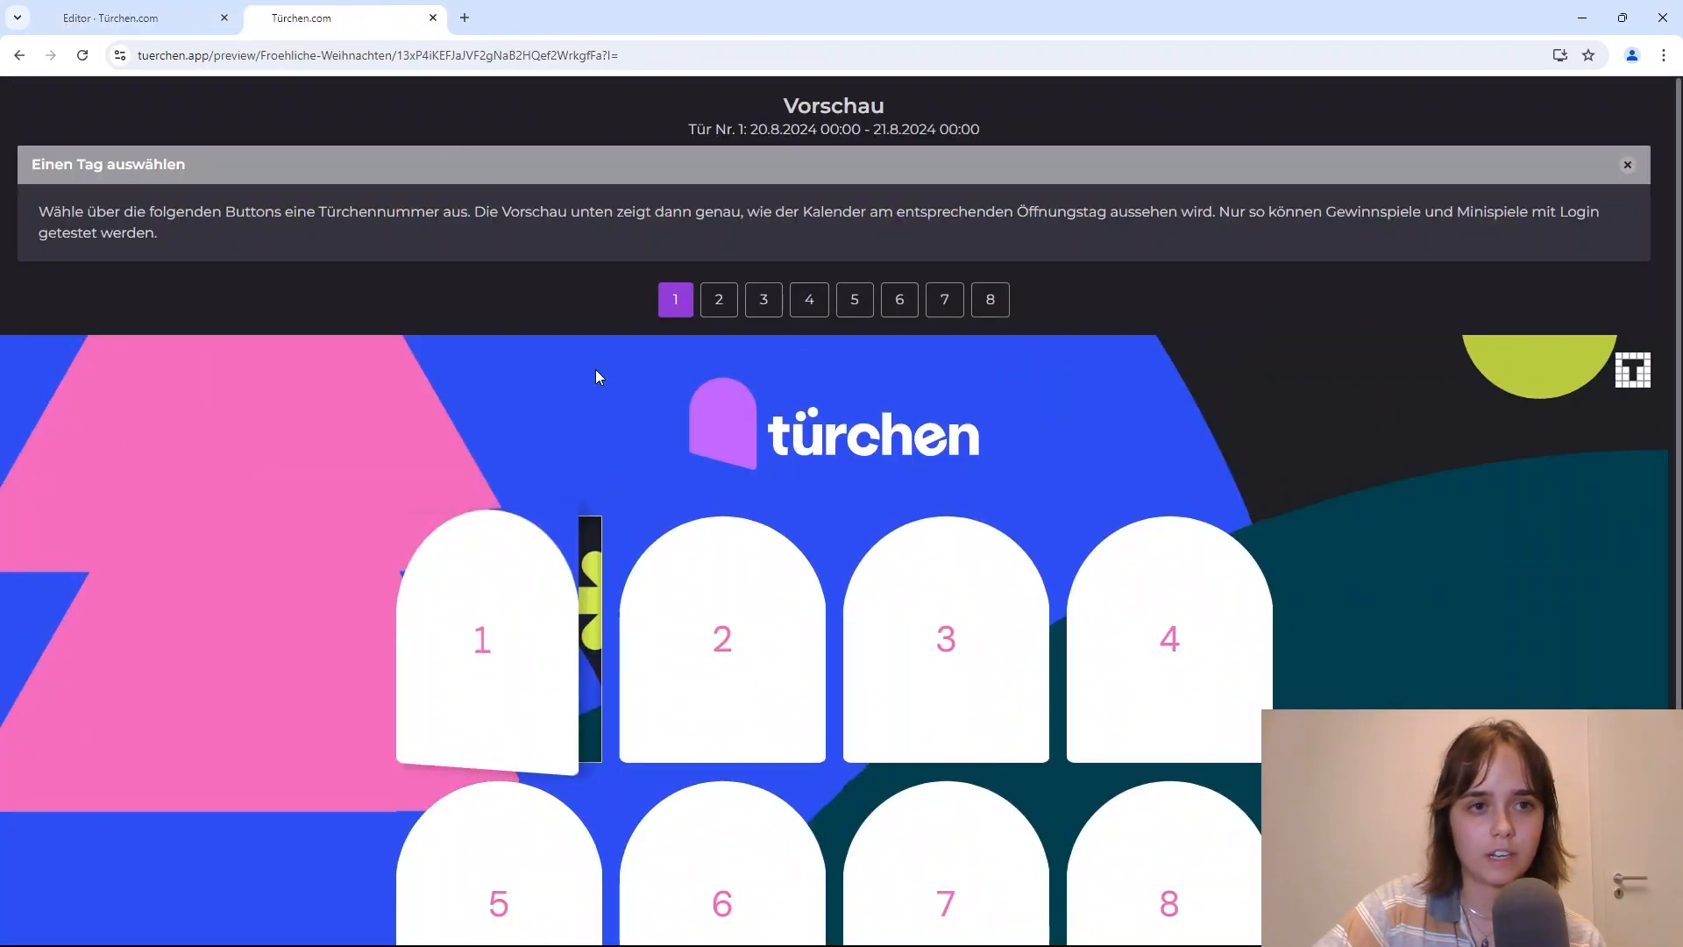
Step: Look over the calendar preview, view the content of door 1 and close it again
scroll(666, 508, down, 3)
scroll(443, 575, up, 3)
click(443, 575)
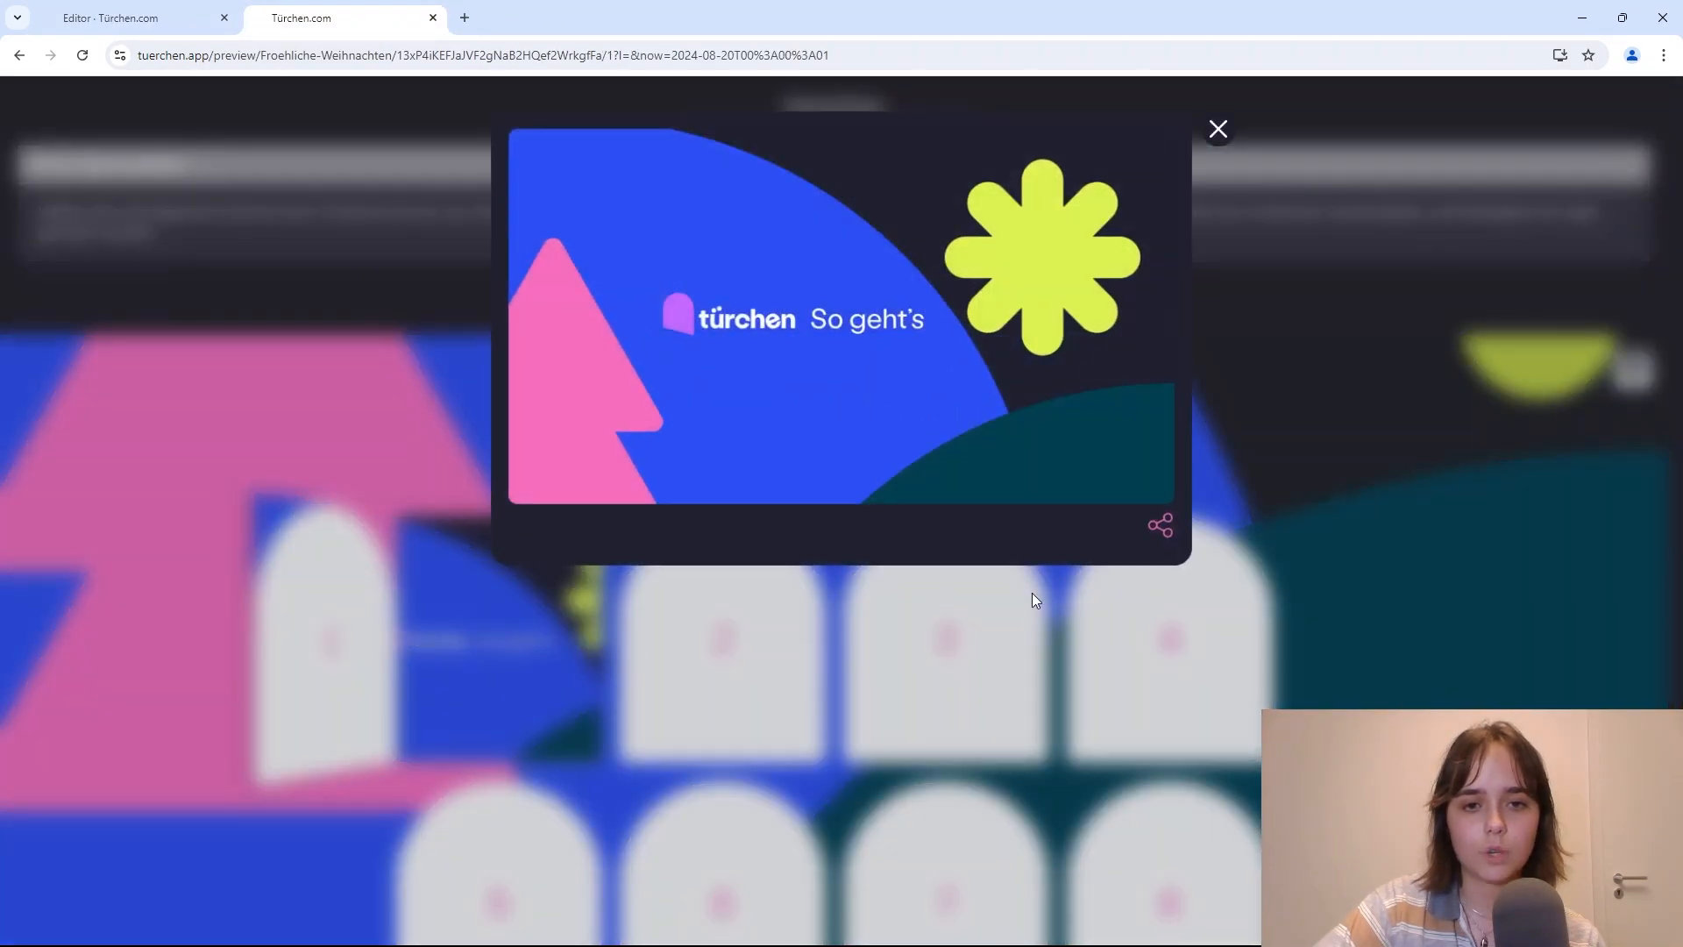
click(1328, 439)
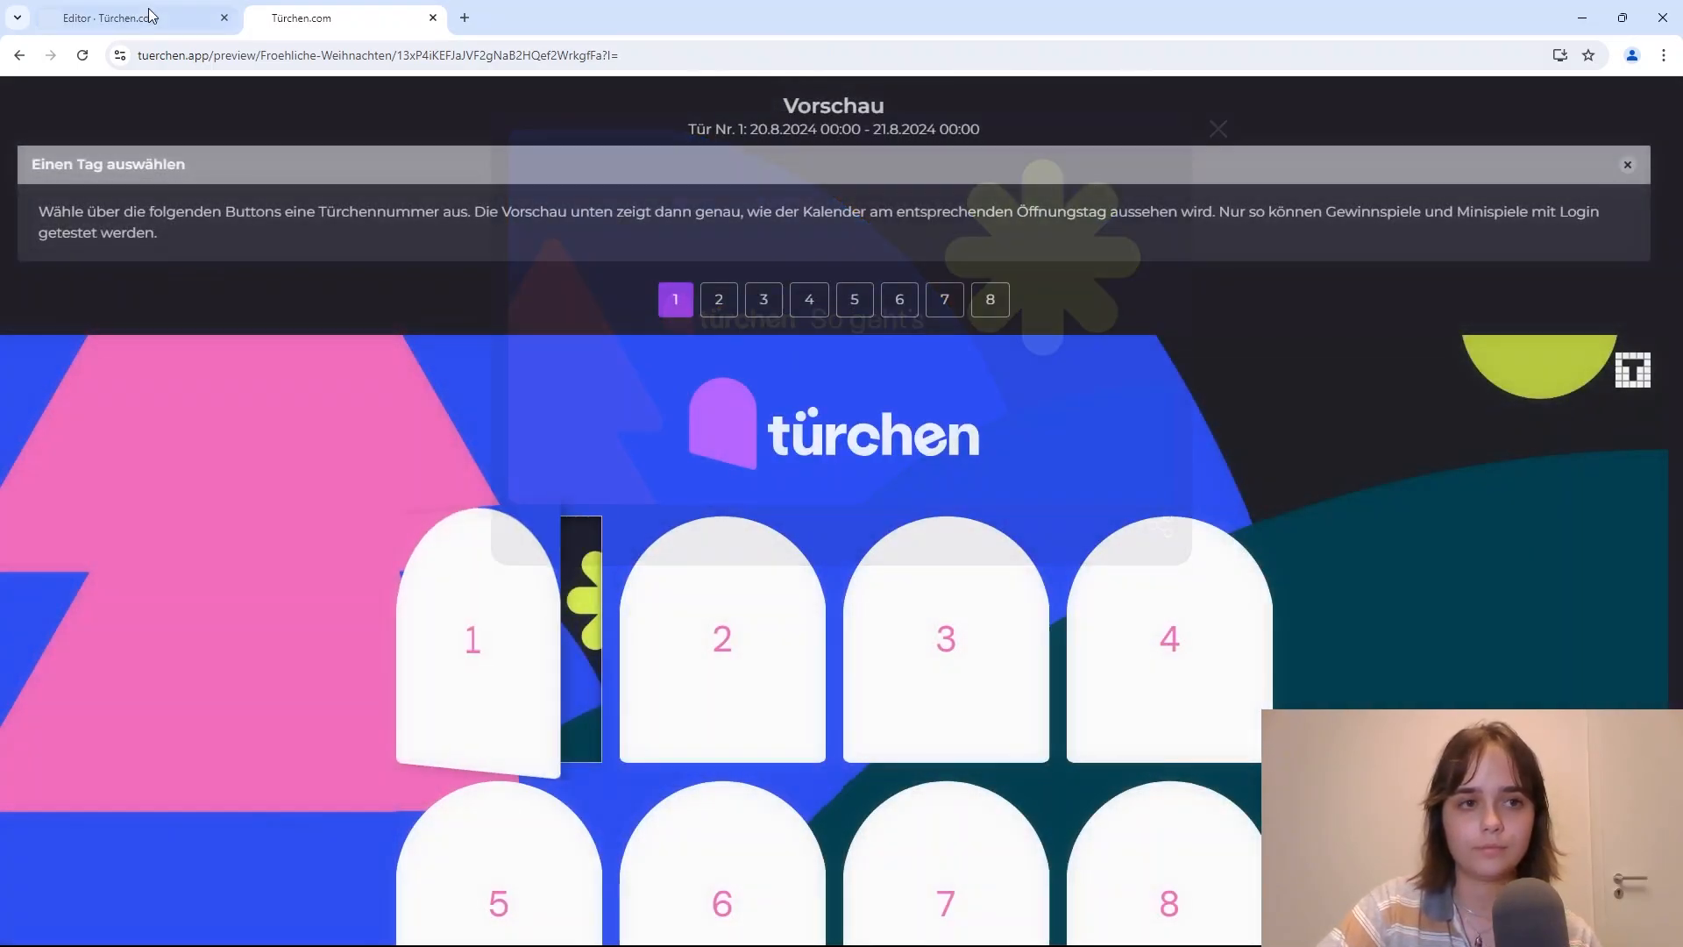
Step: Return to editing door 1 and add a text block below the image
click(131, 18)
click(577, 586)
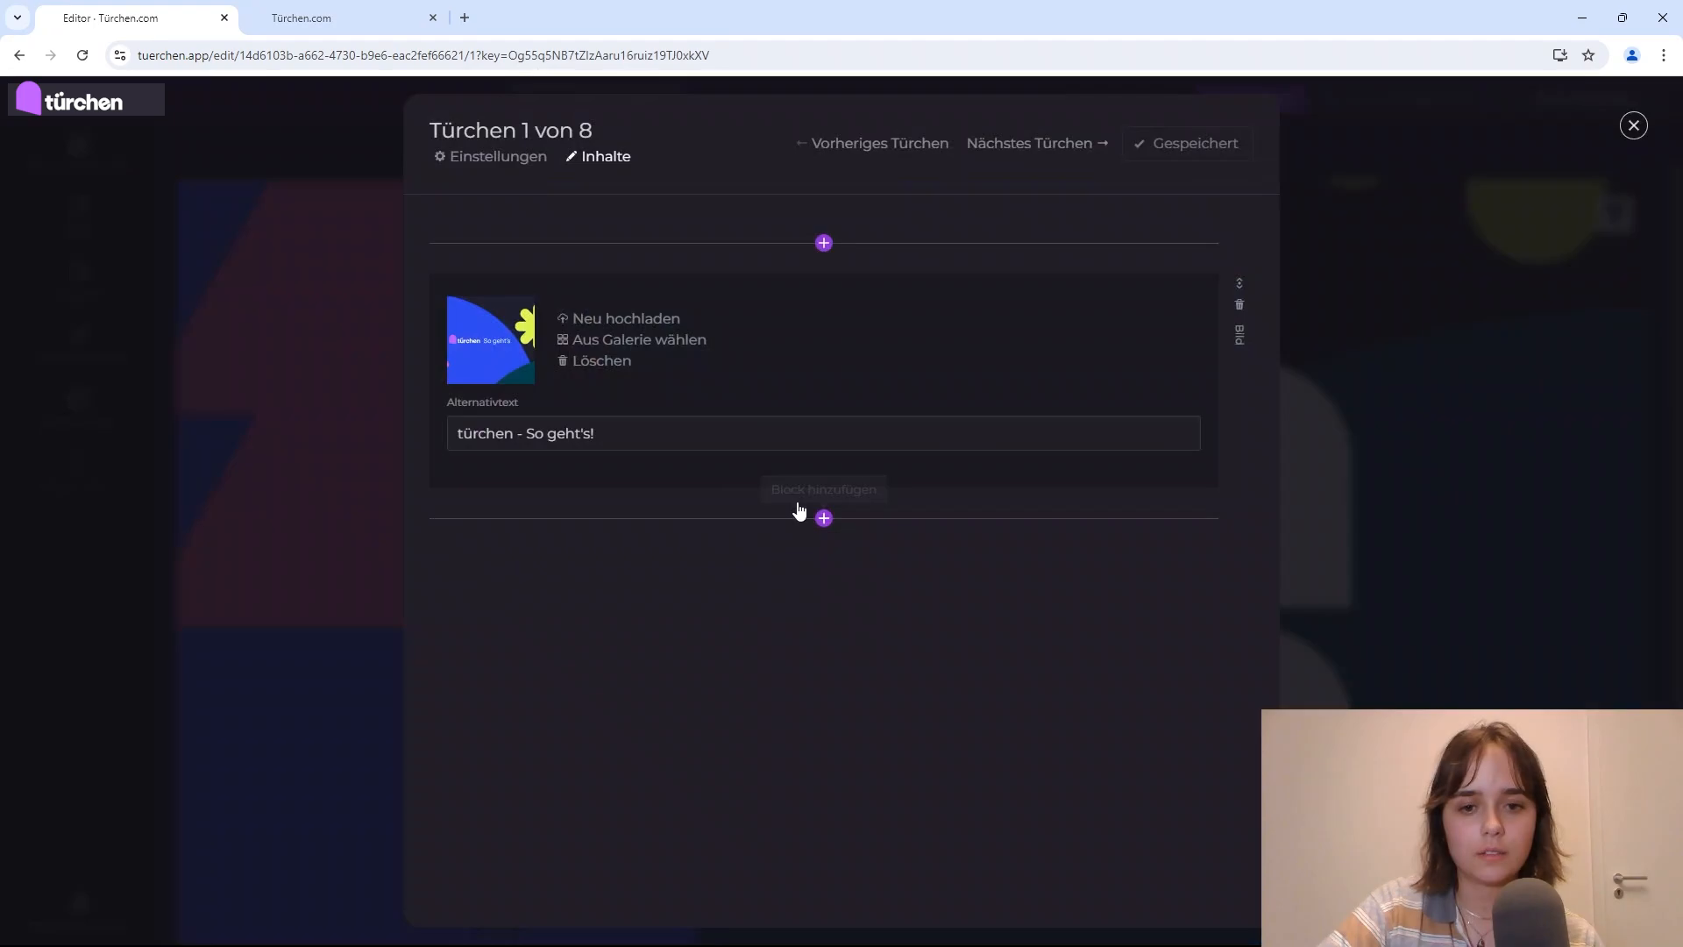
click(797, 518)
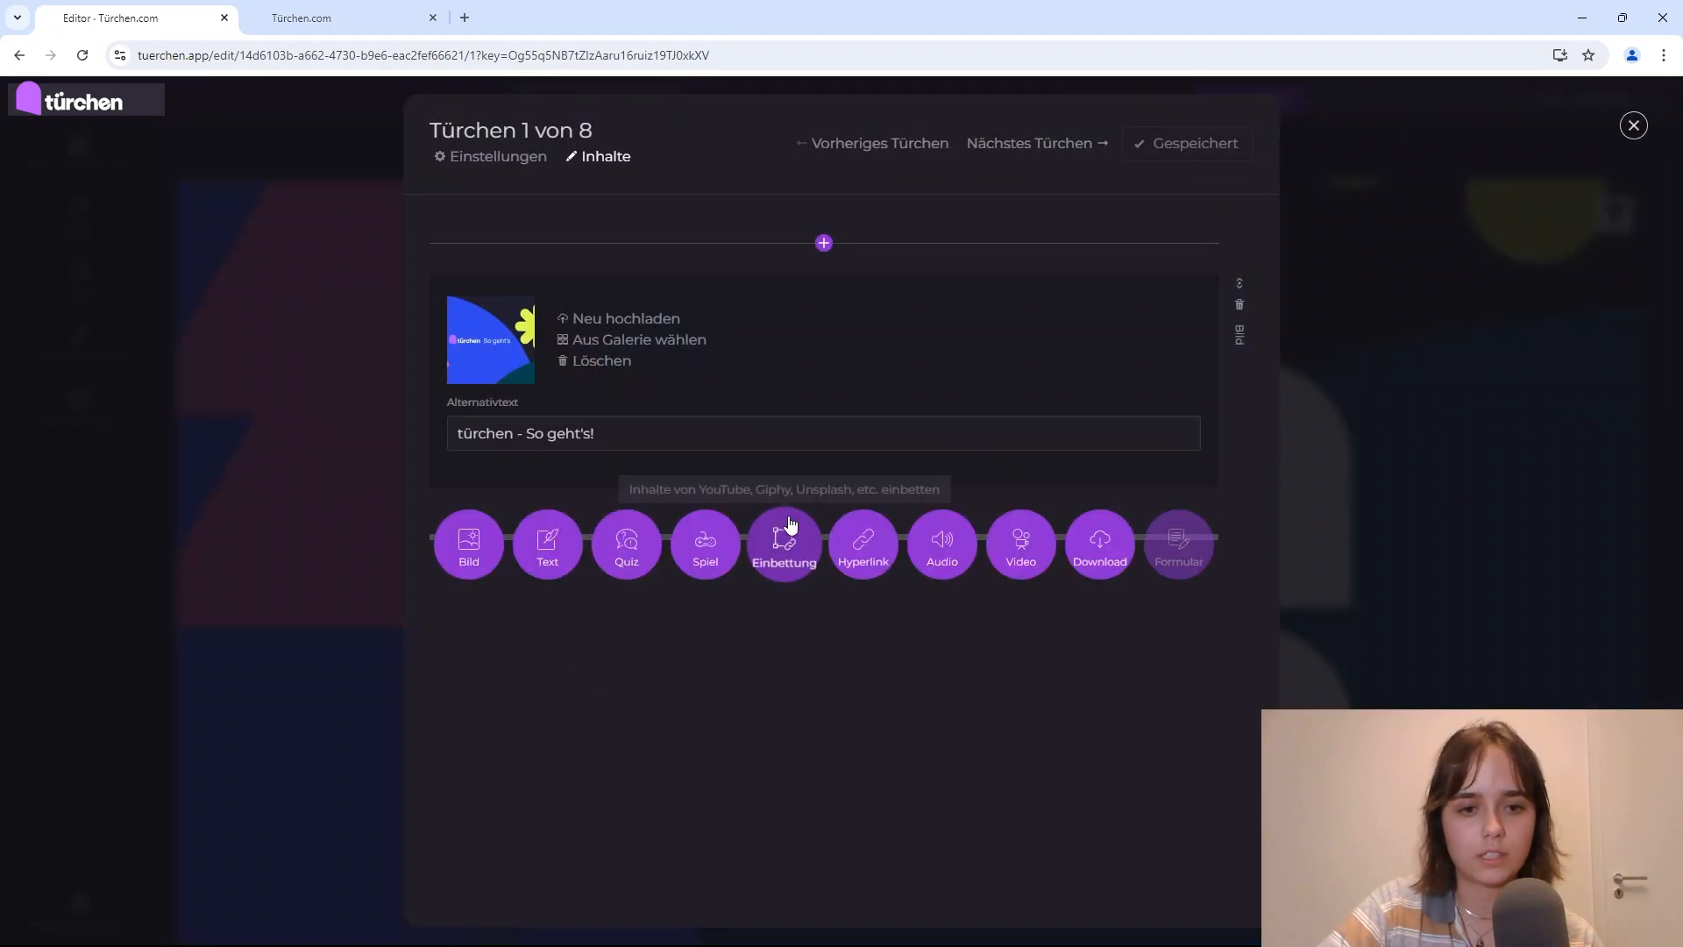
click(545, 545)
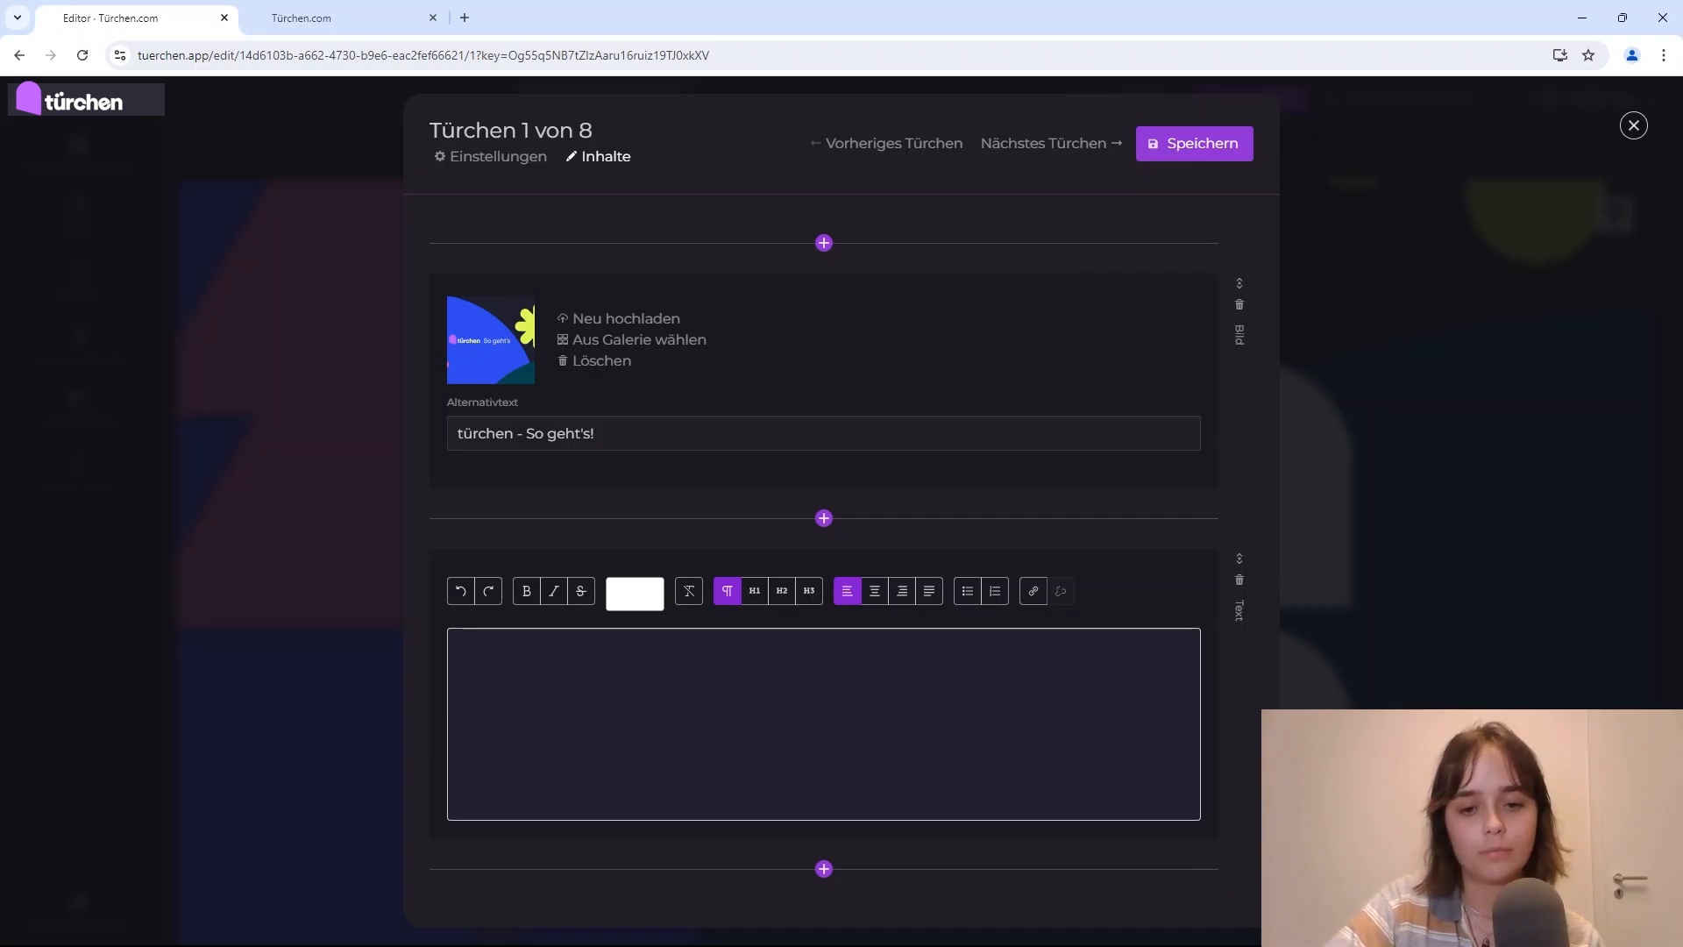
Step: Copy the whole Türchen poem from the open text file in Notepad and paste it into the new text block
click(861, 928)
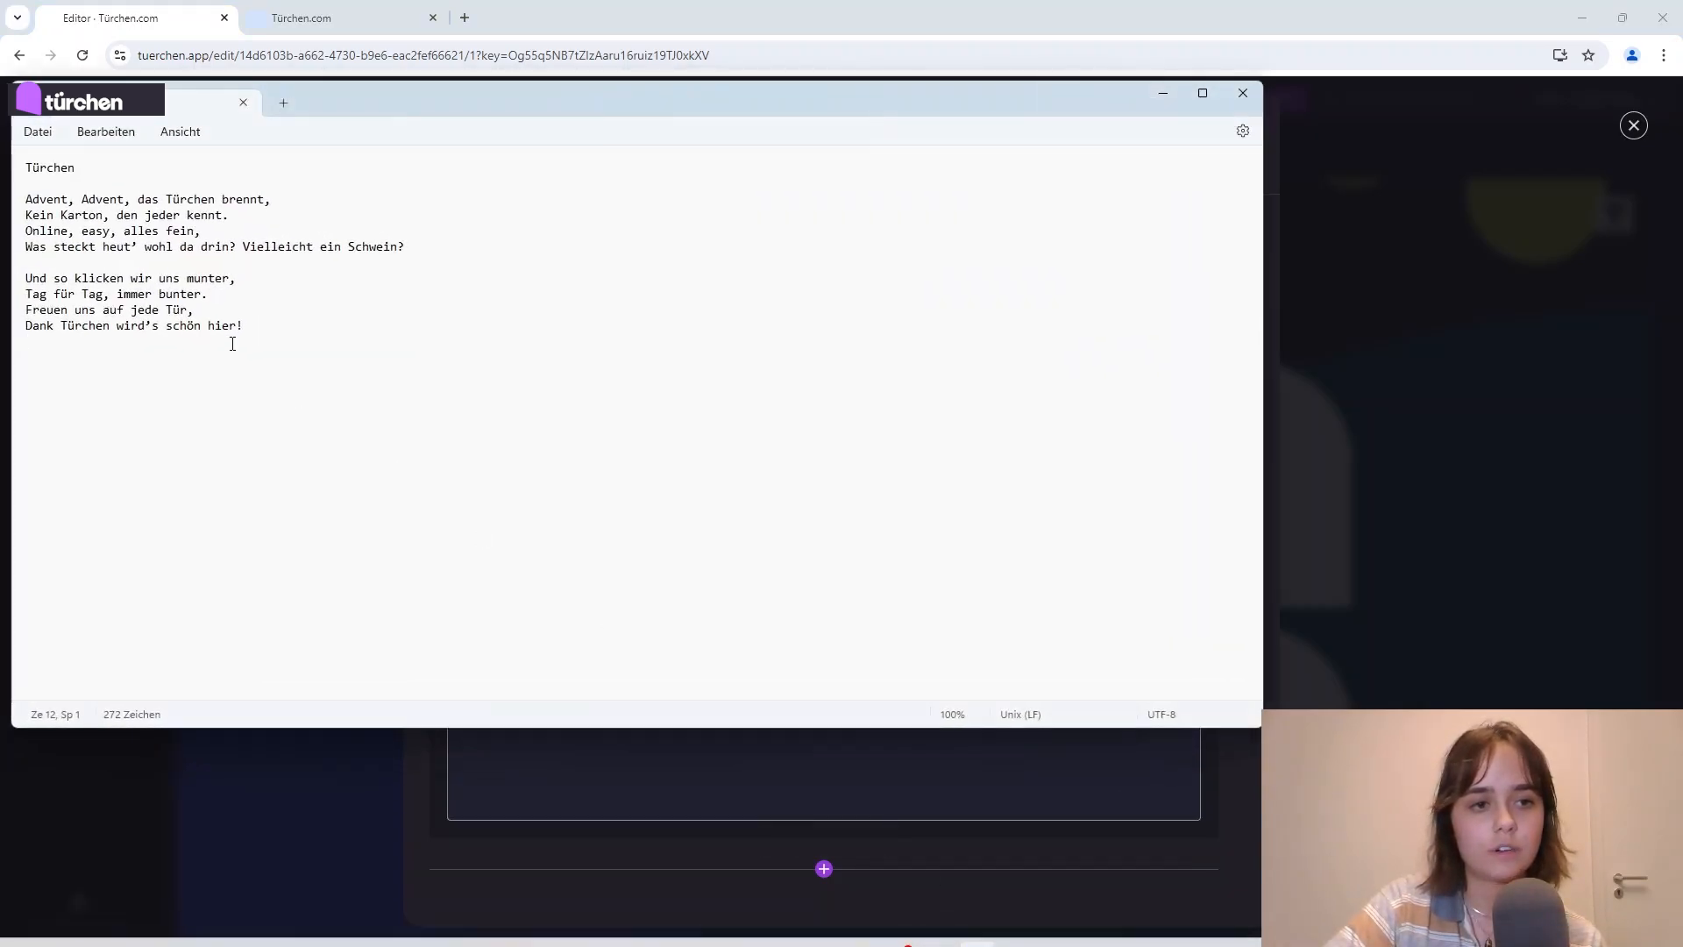
drag(232, 344, 18, 170)
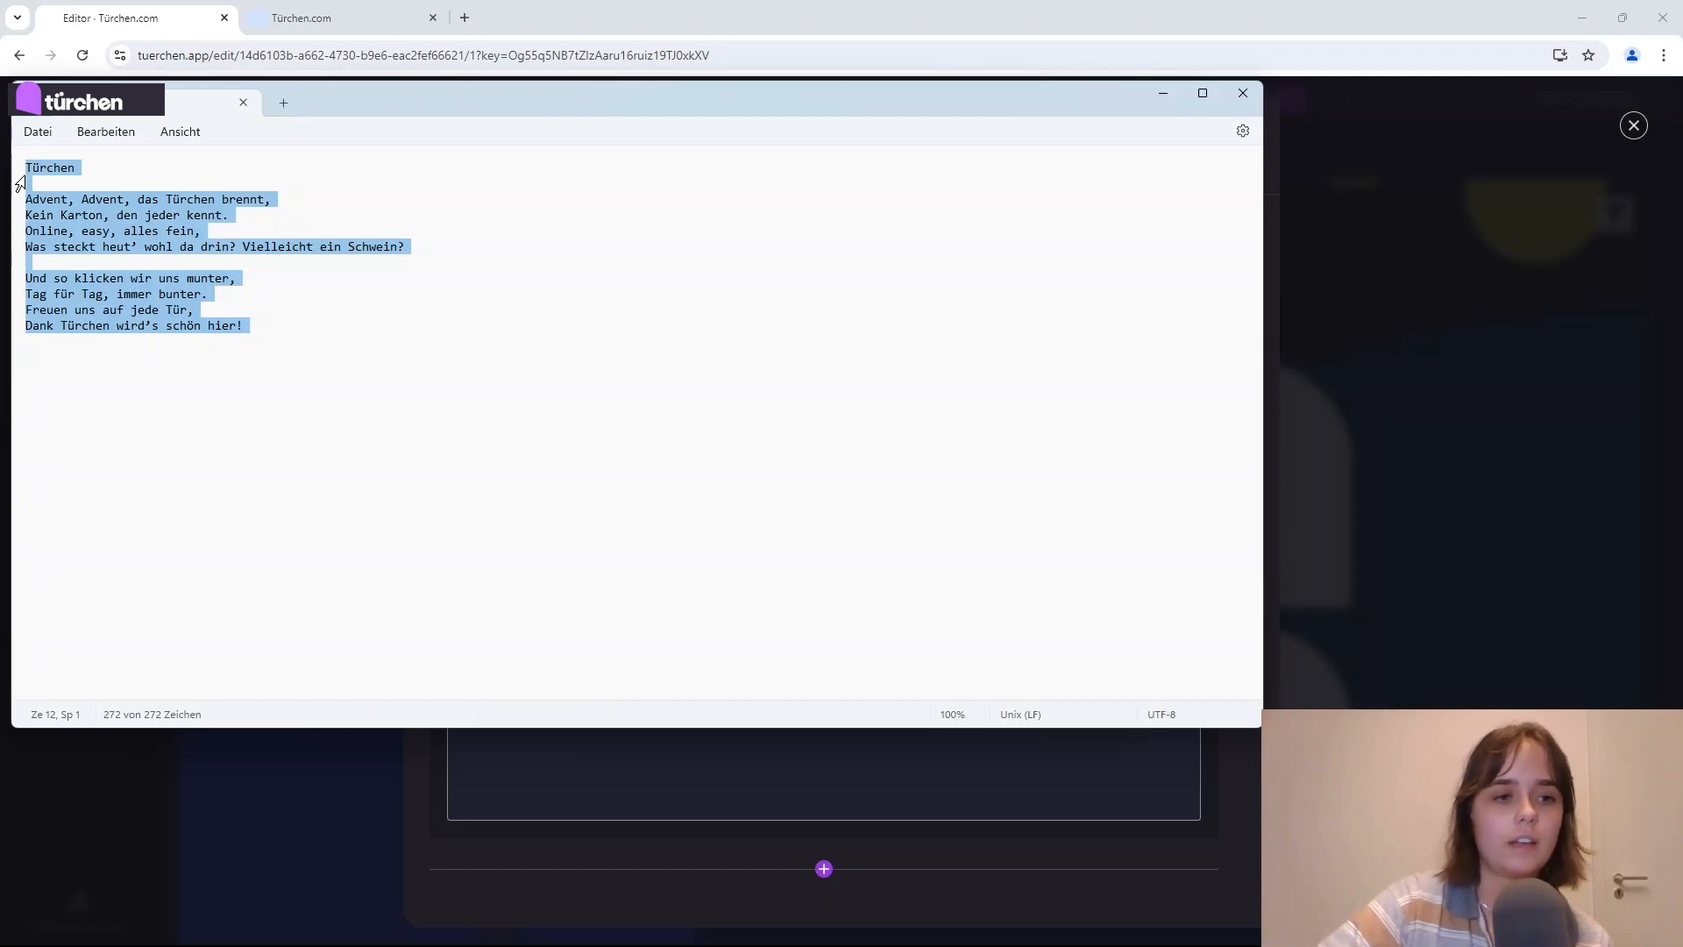
right_click(75, 227)
click(136, 317)
click(698, 774)
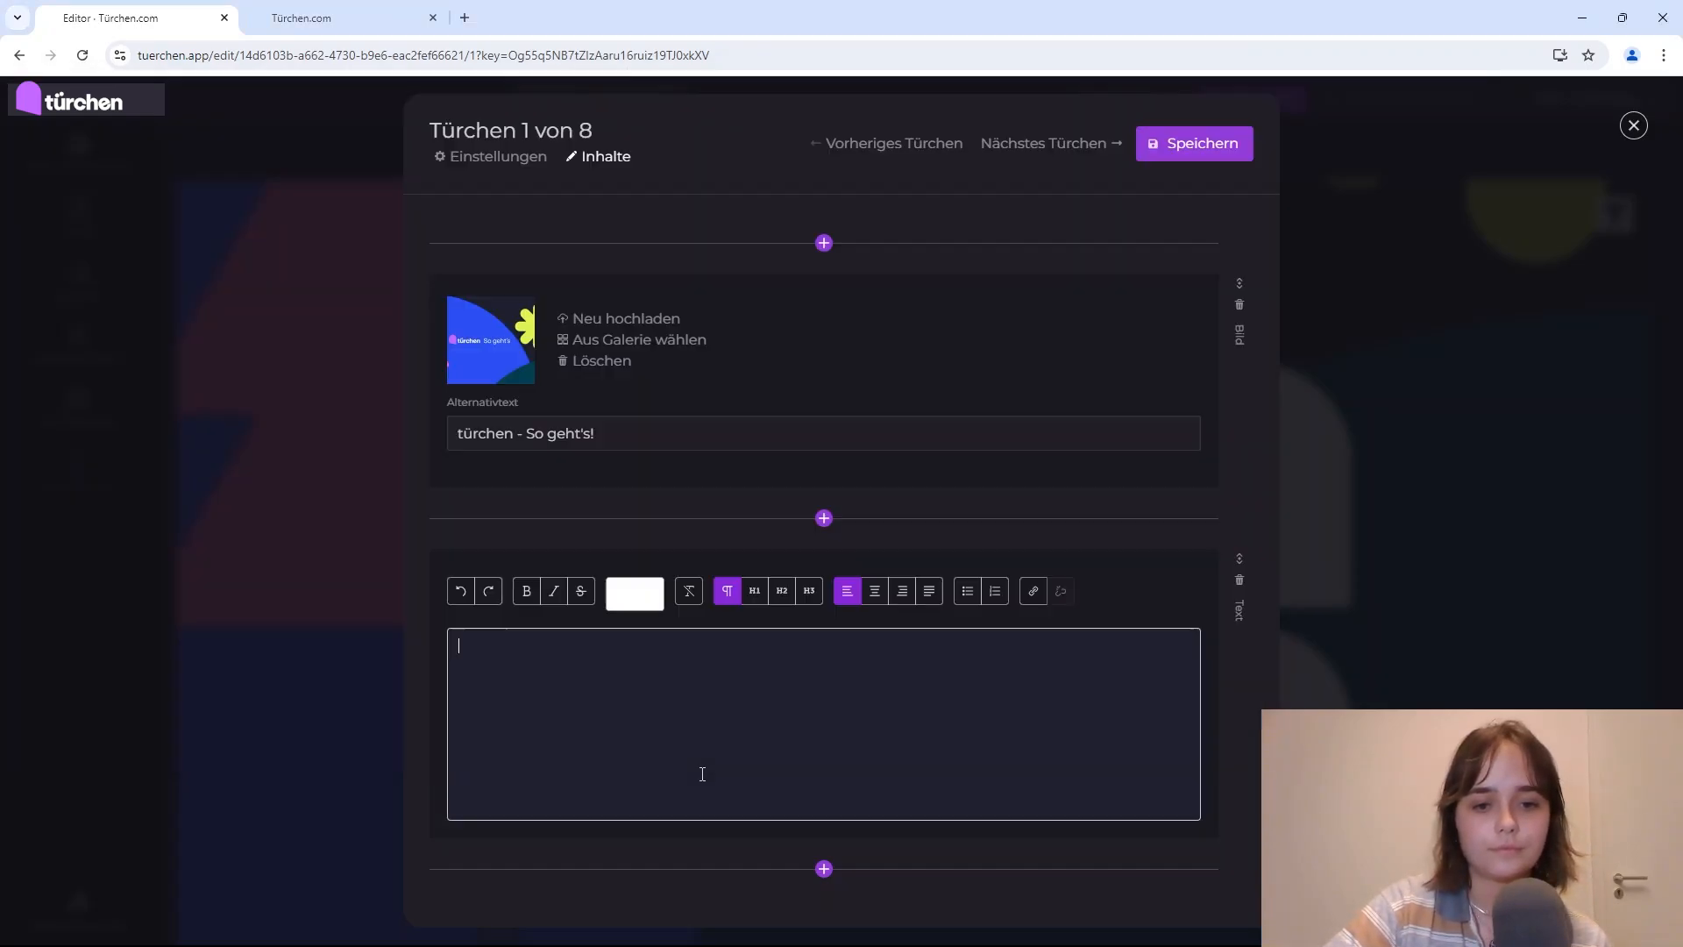
right_click(601, 690)
click(632, 496)
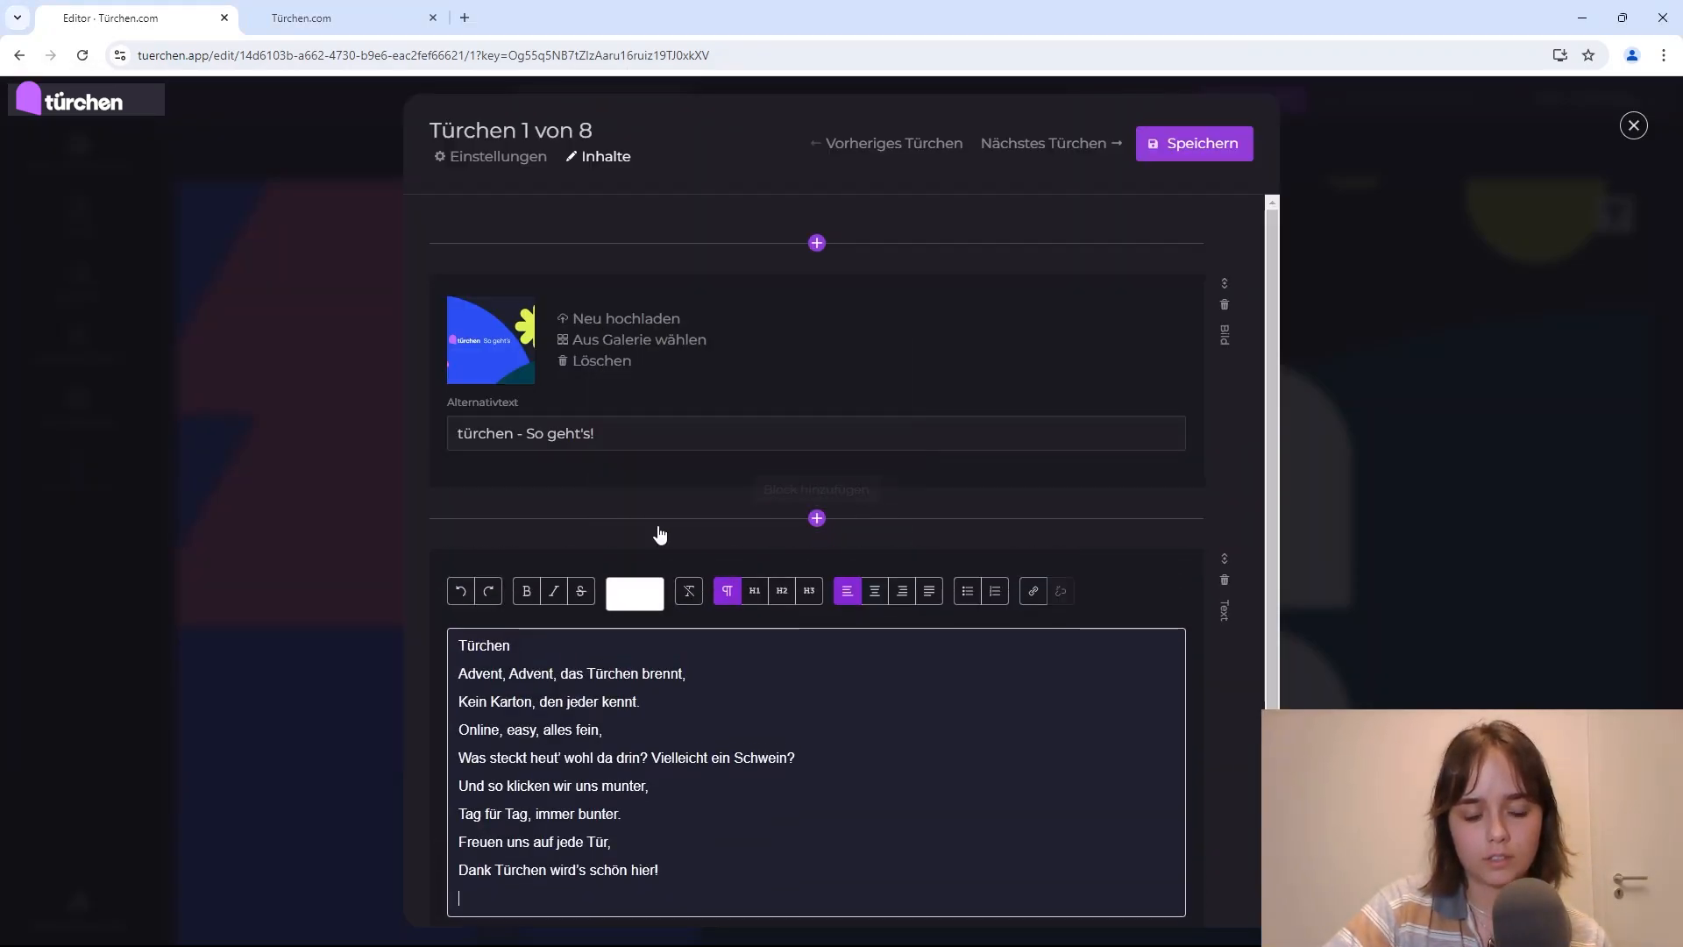
Step: Format the poem's title "Türchen" as an H2 heading and insert a blank line between the two stanzas
click(568, 642)
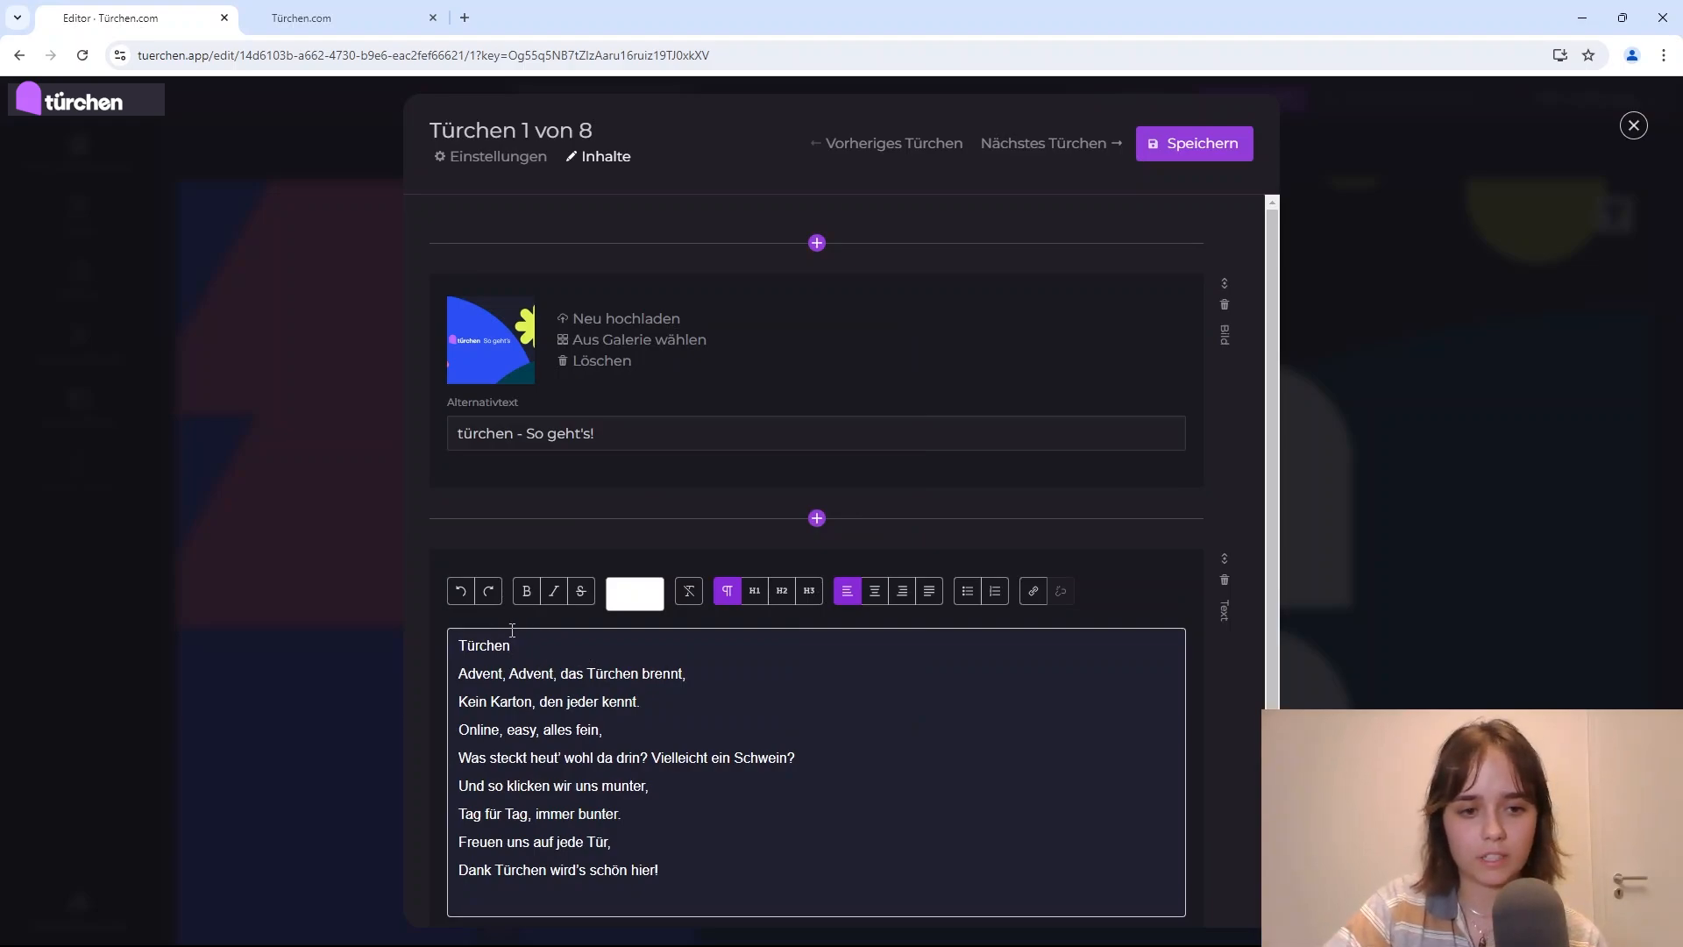
drag(512, 642, 439, 643)
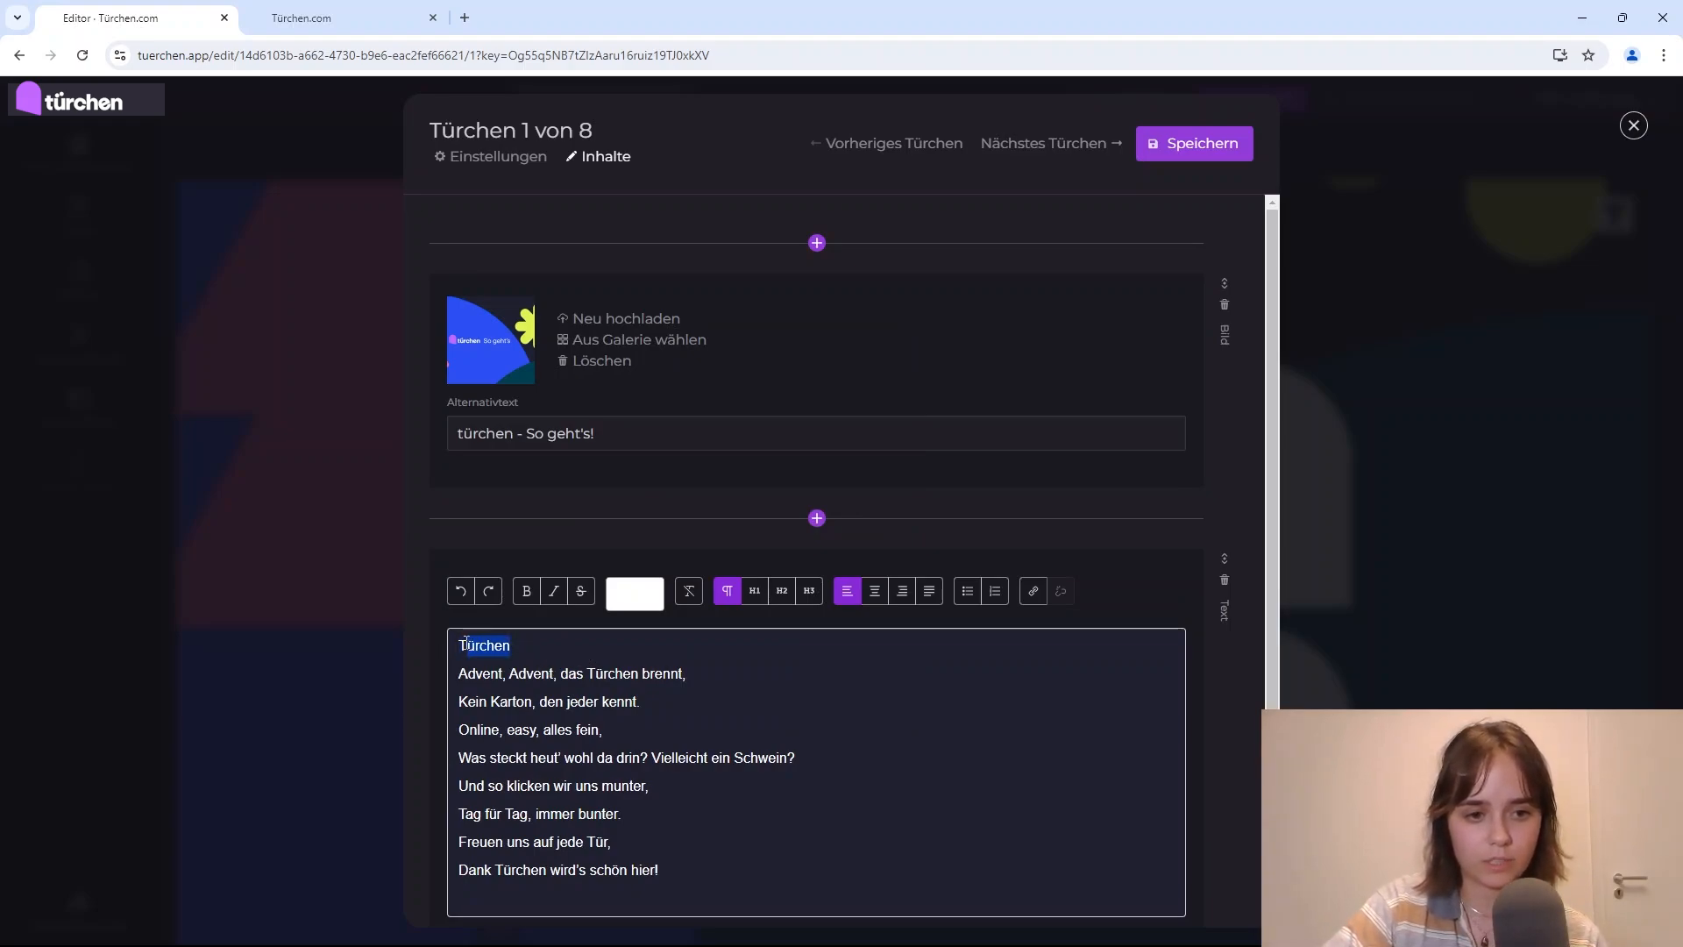
click(755, 593)
click(782, 593)
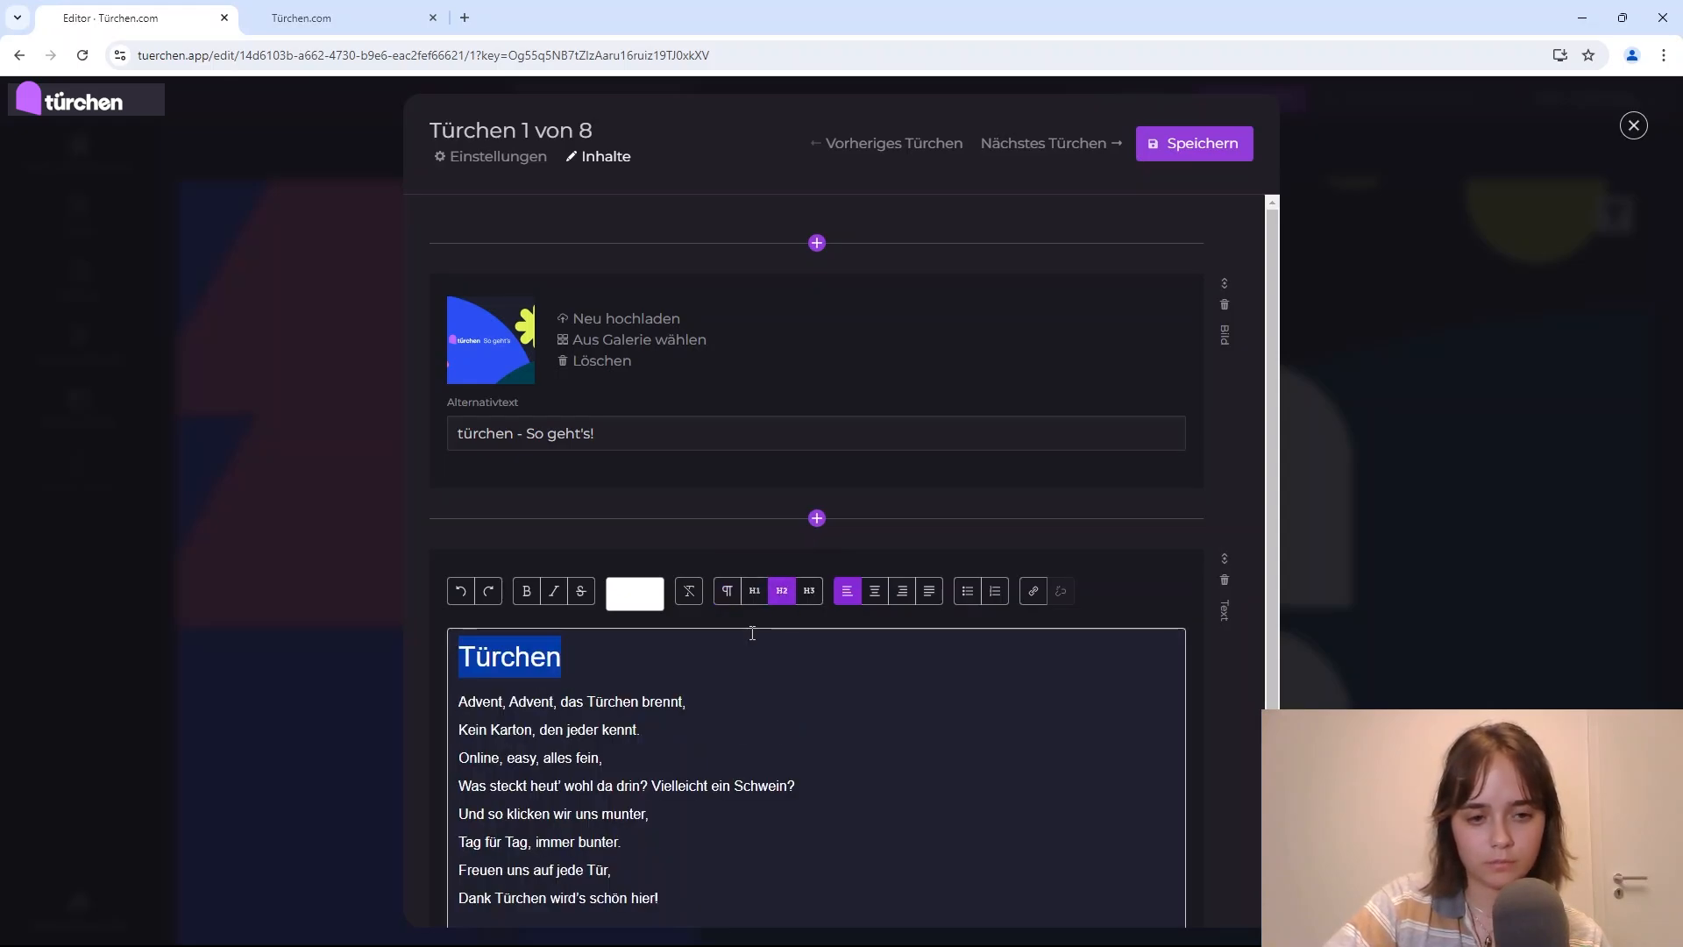
click(843, 759)
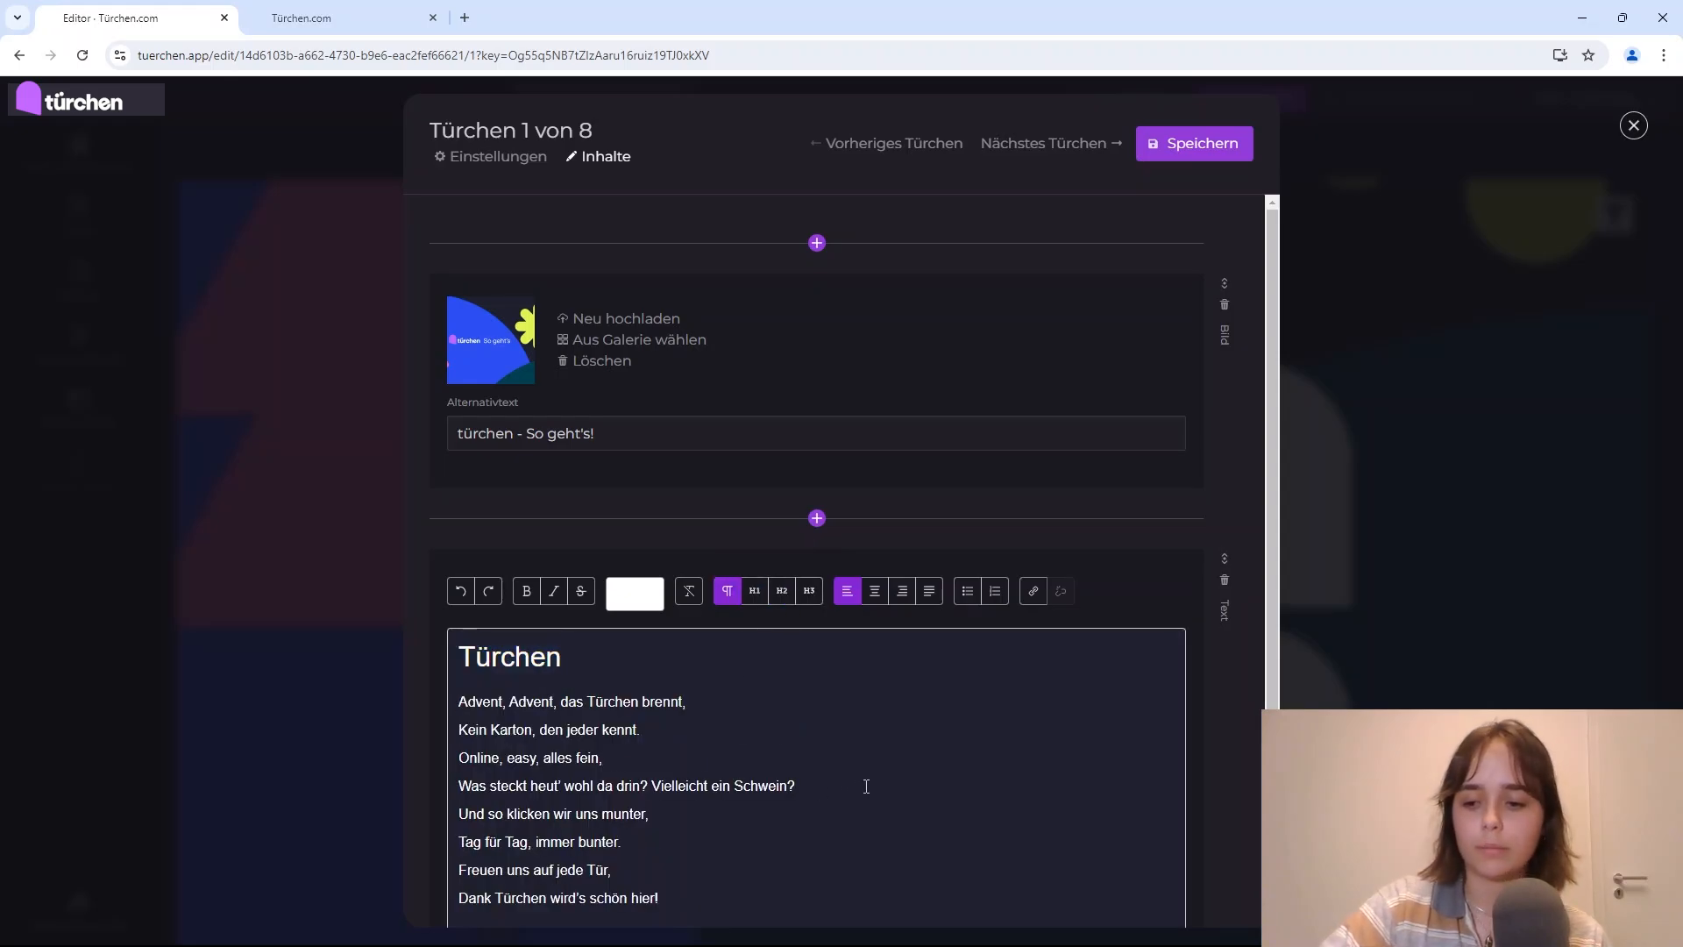
key(Return)
Step: Center the whole poem including its heading and save door 1
scroll(728, 772, down, 2)
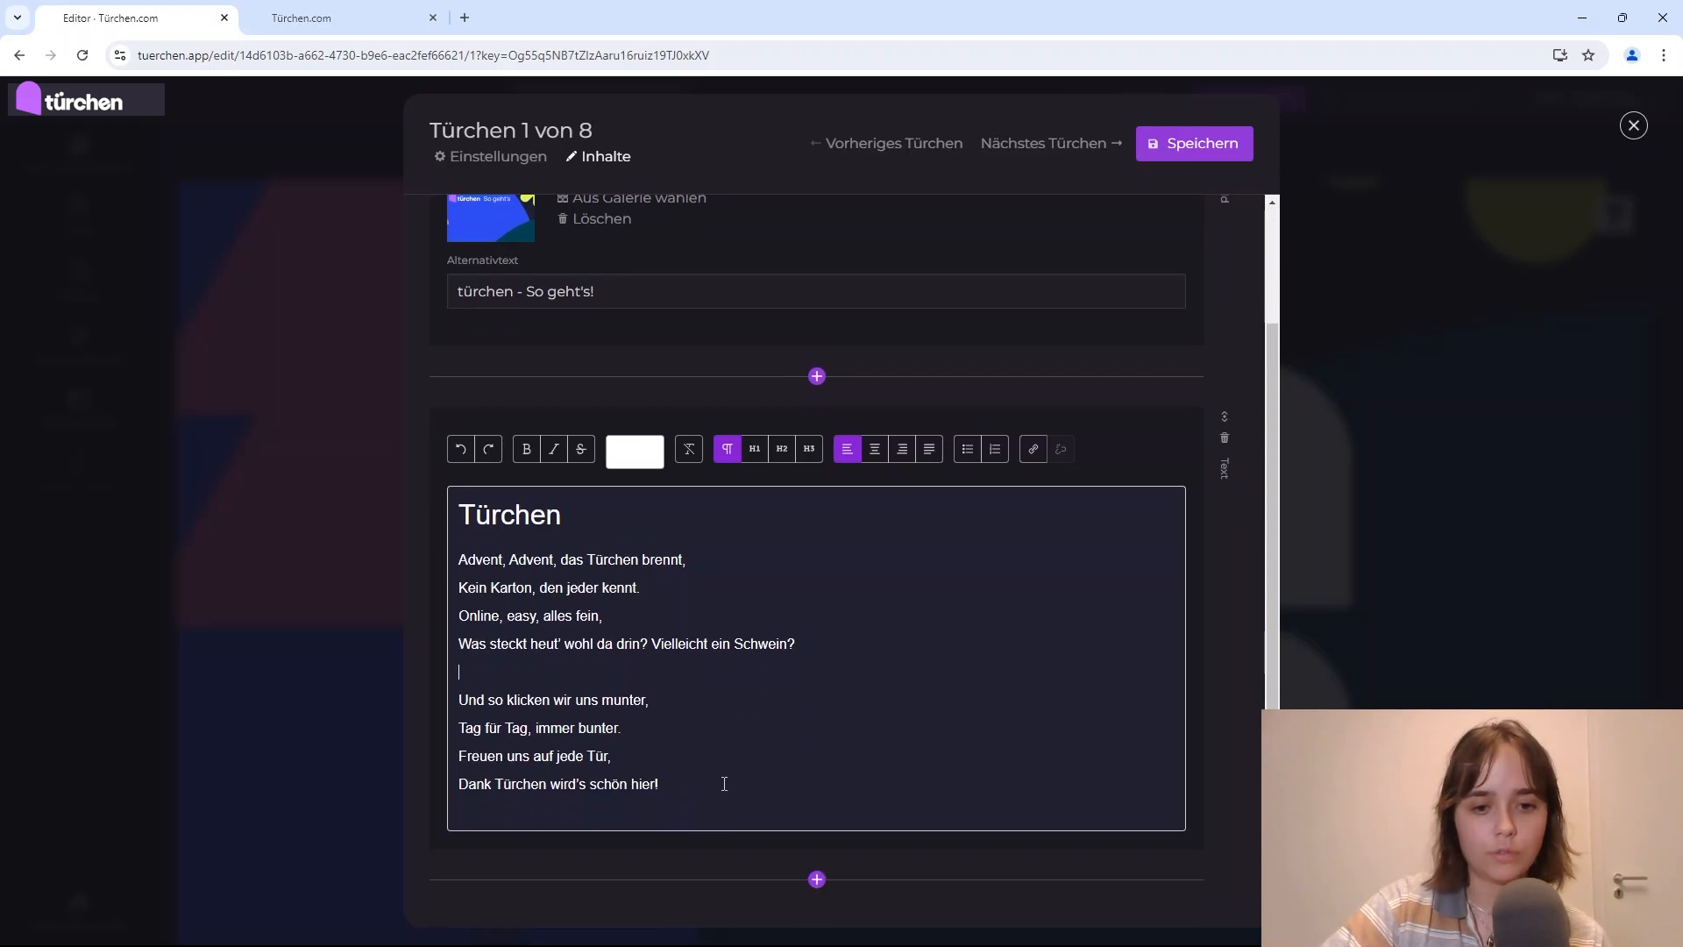
drag(675, 789, 708, 465)
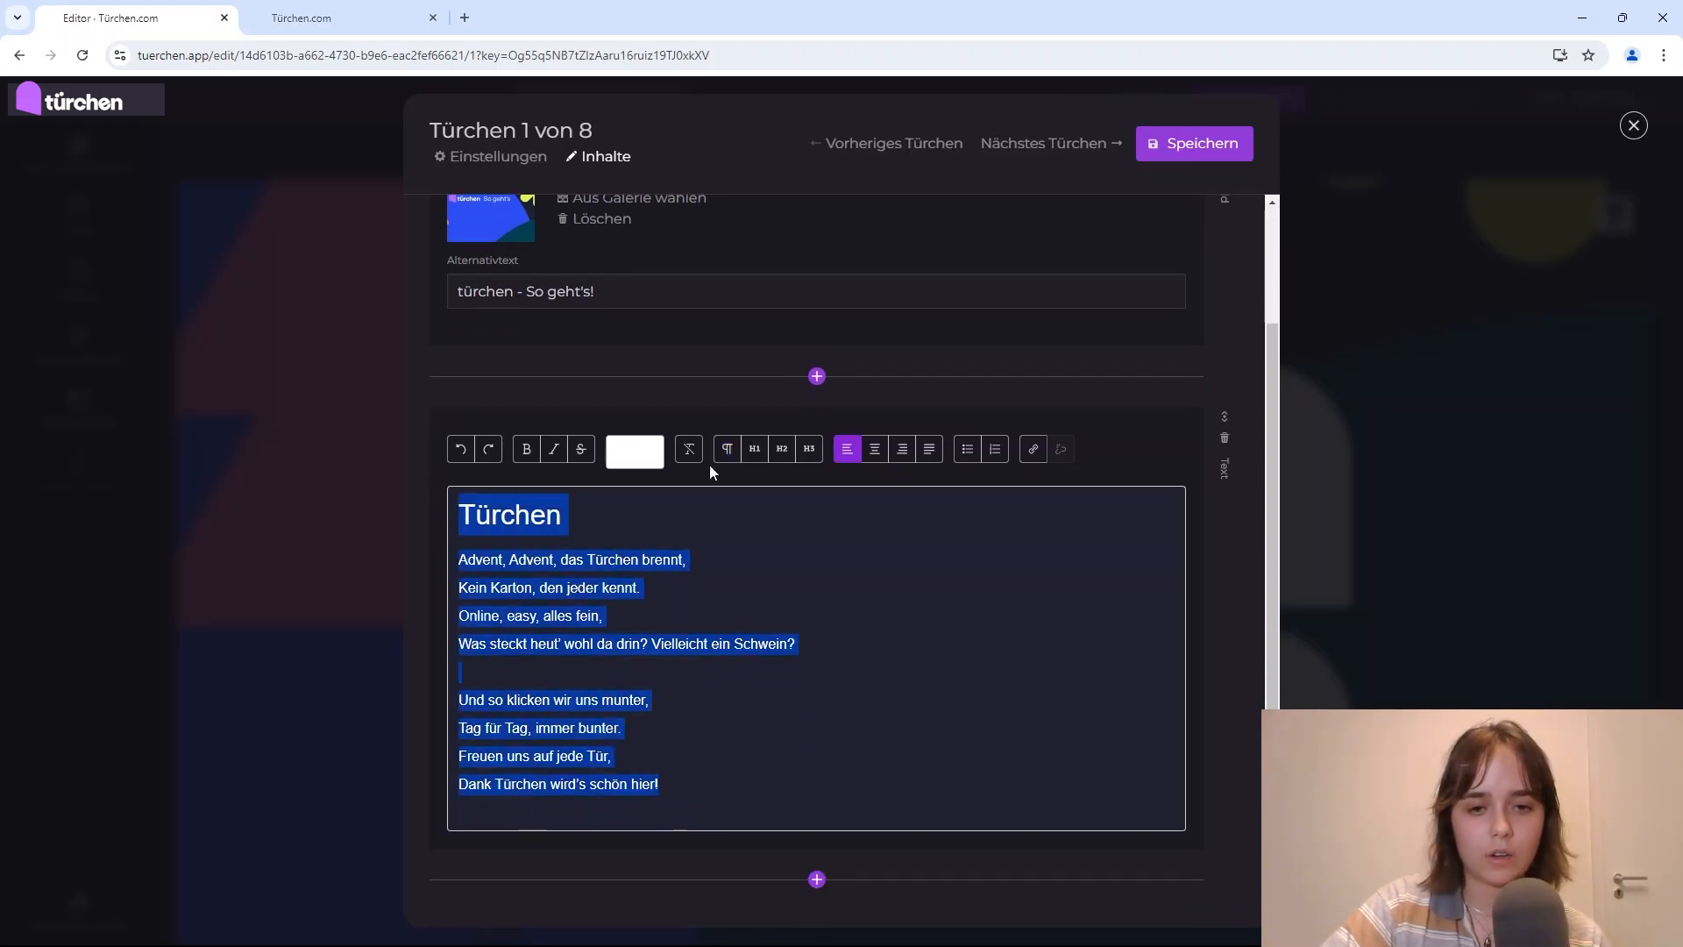
click(874, 449)
click(986, 750)
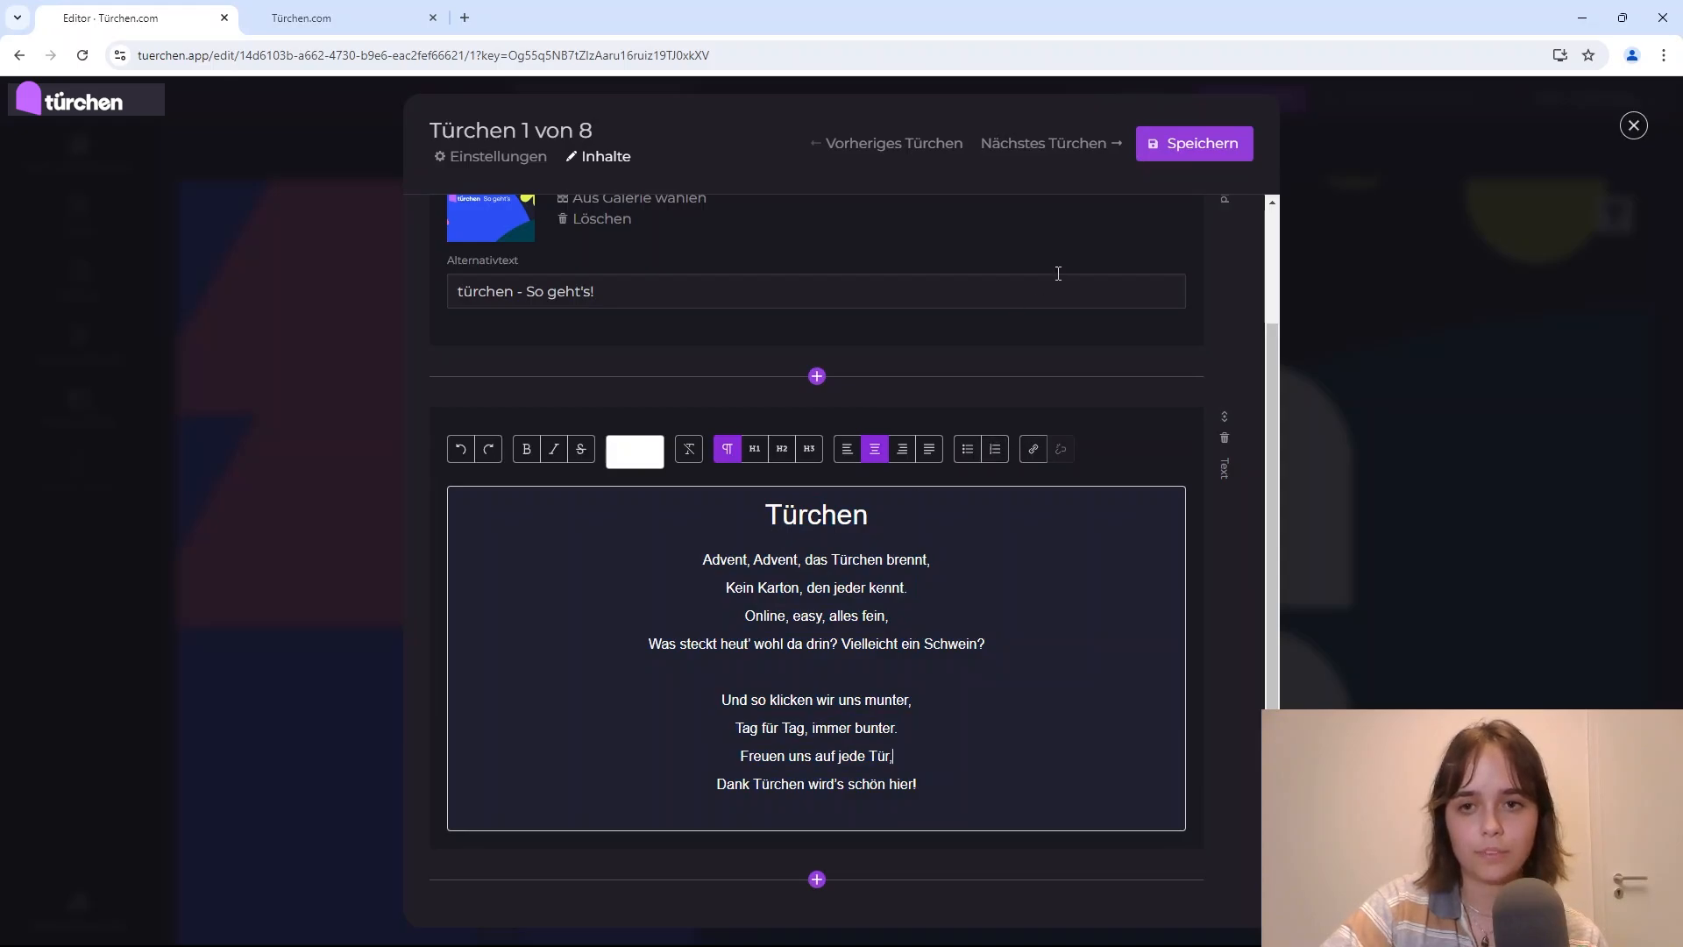
click(1213, 151)
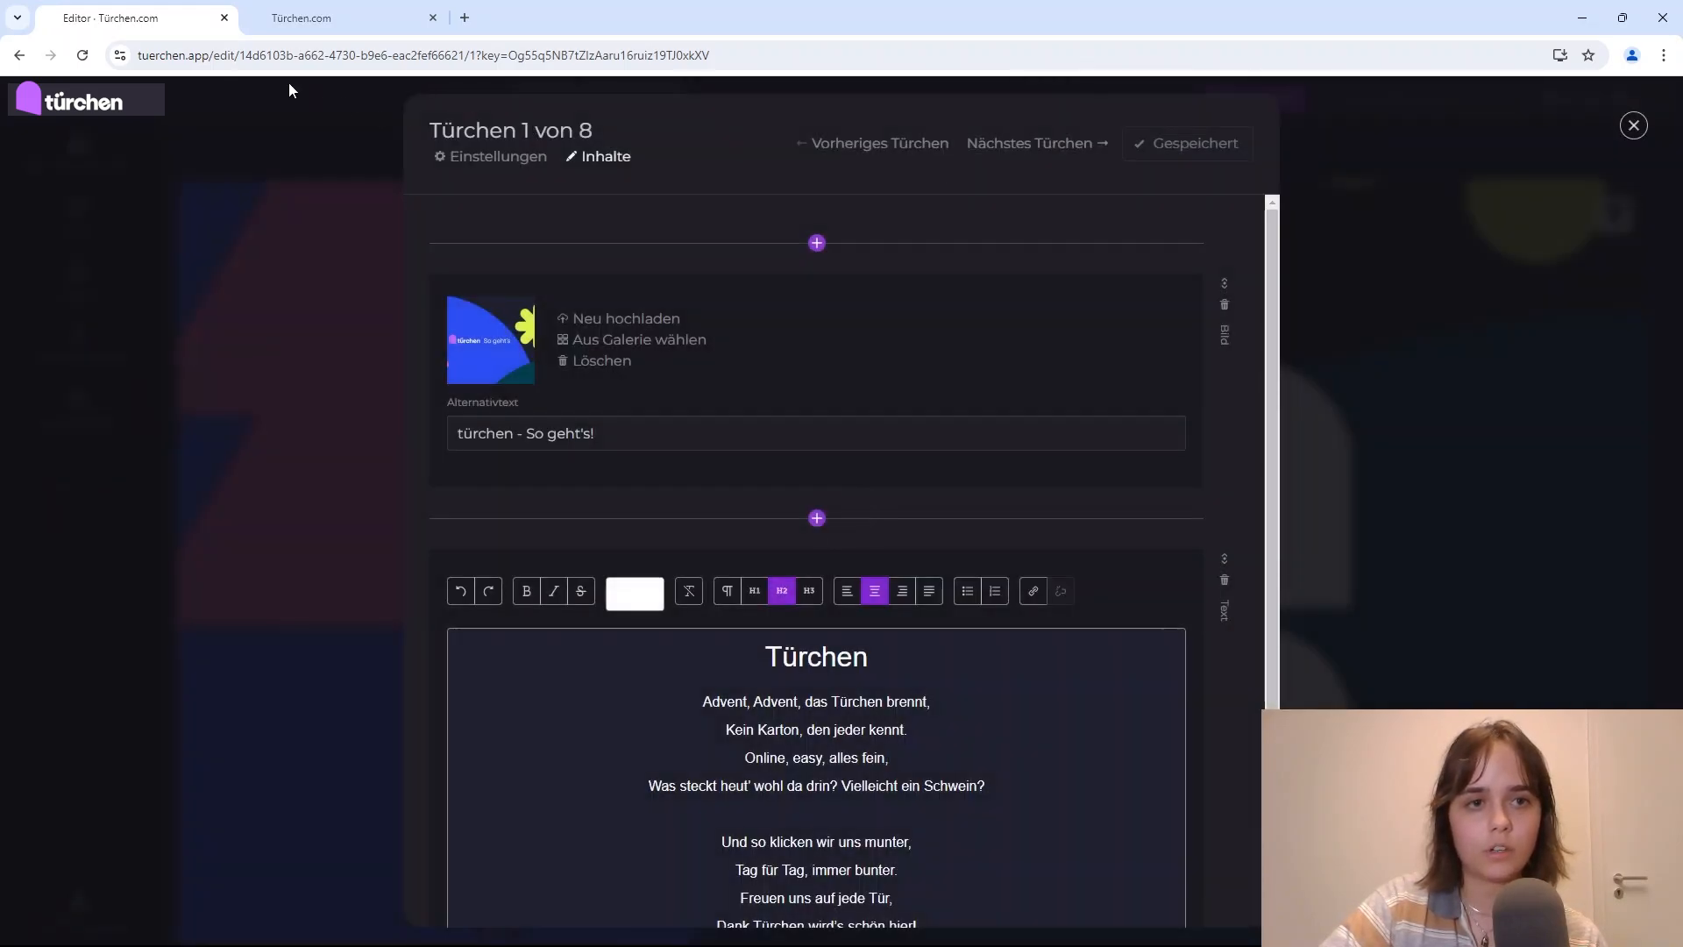
Step: Reload the calendar preview and check the image and poem in door 1
click(301, 17)
click(83, 58)
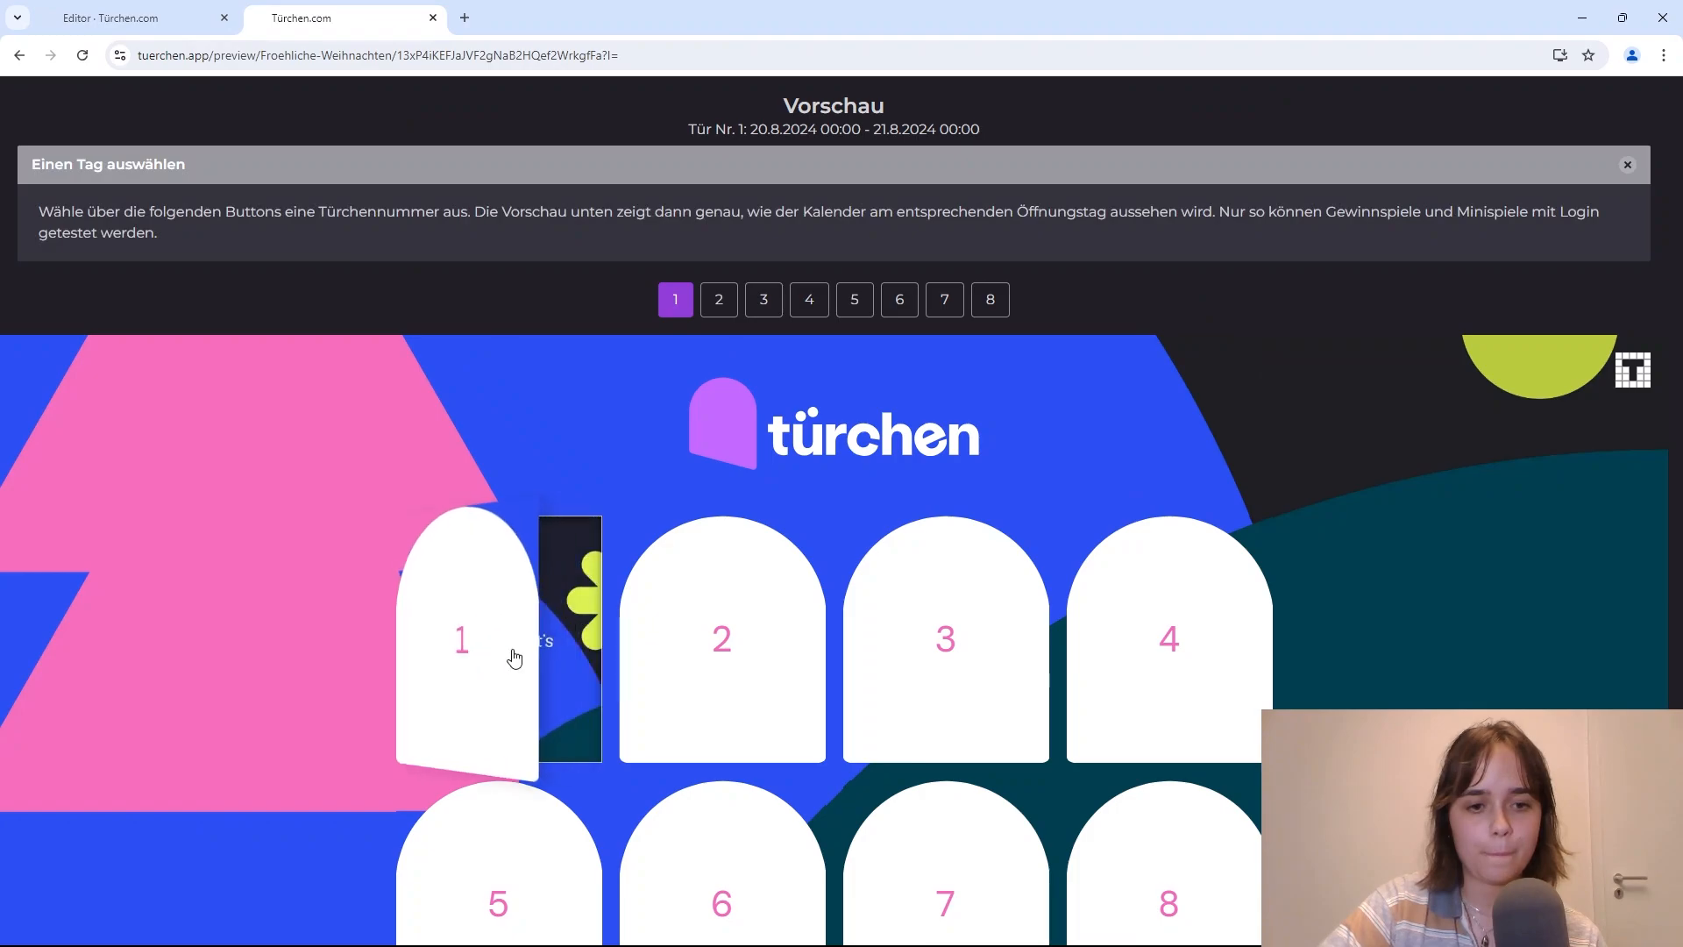
click(514, 657)
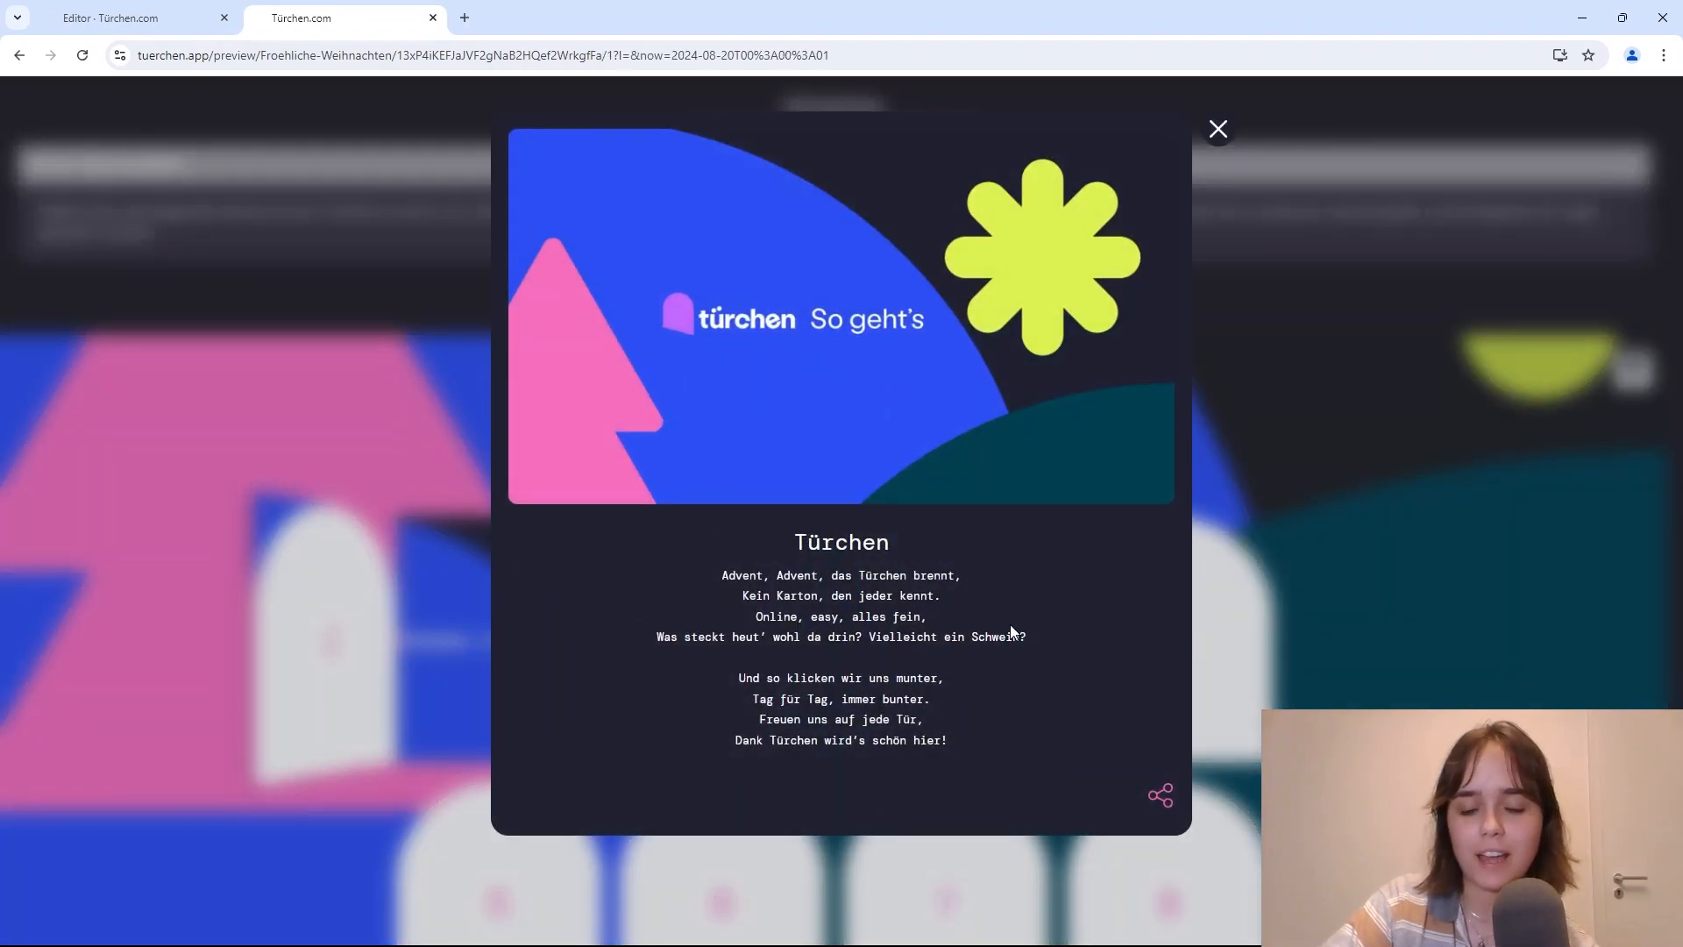
click(1364, 619)
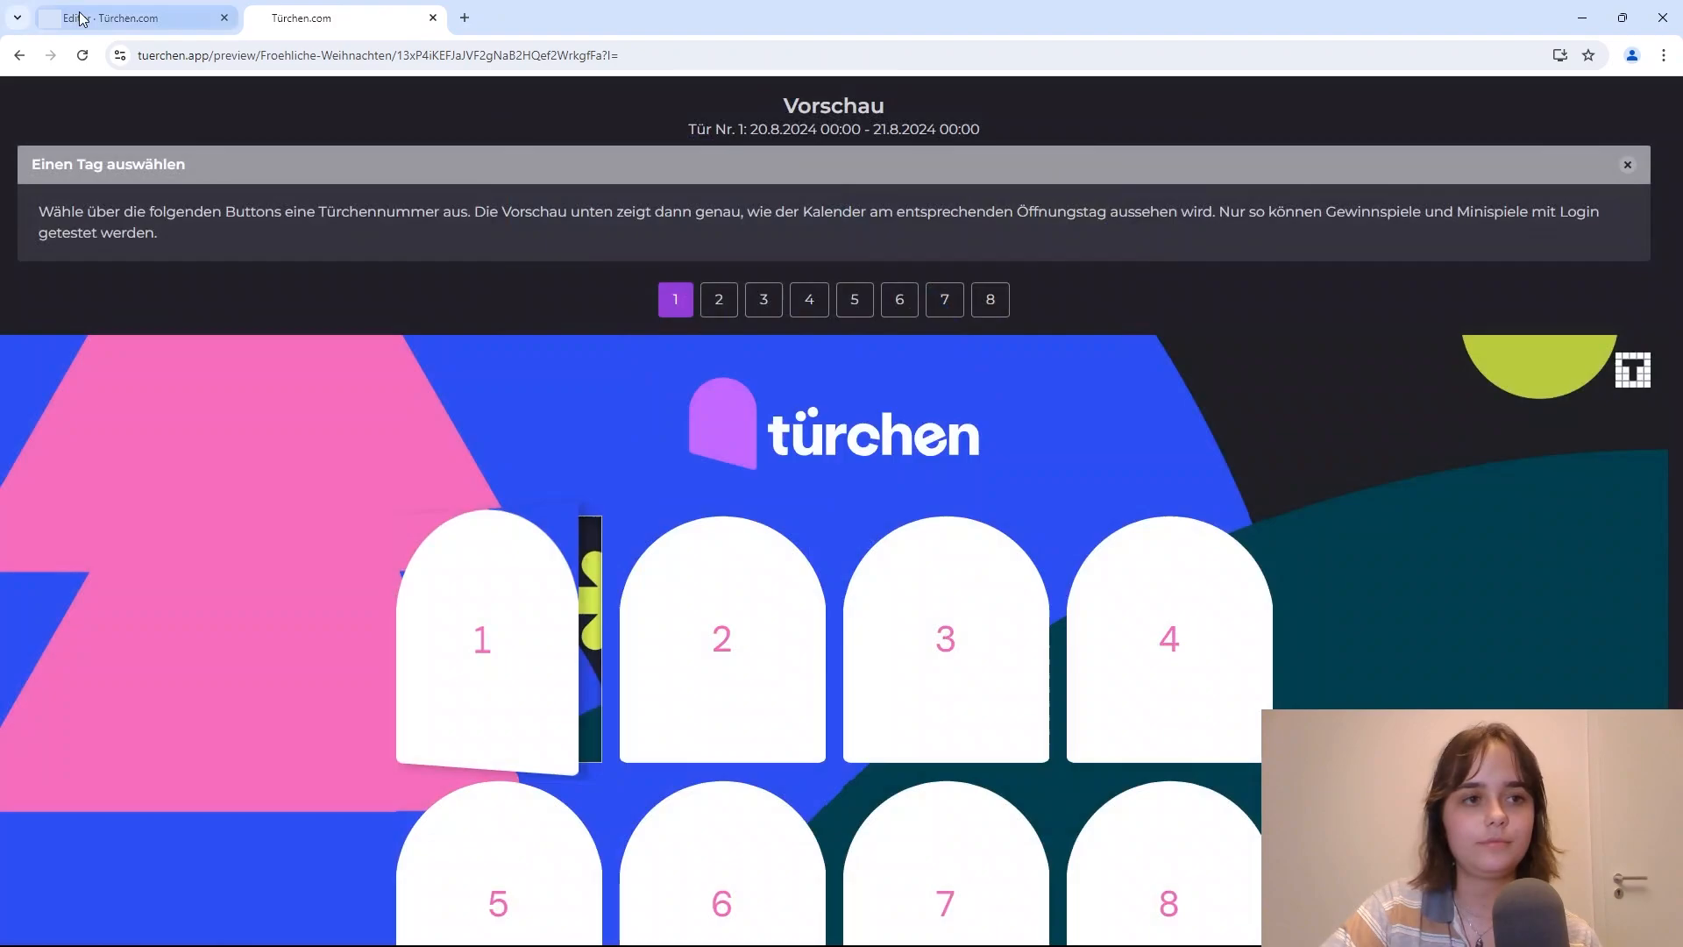
Step: Return to editing door 1, add a game block below the poem and choose Memory as the game
click(77, 18)
scroll(823, 526, down, 2)
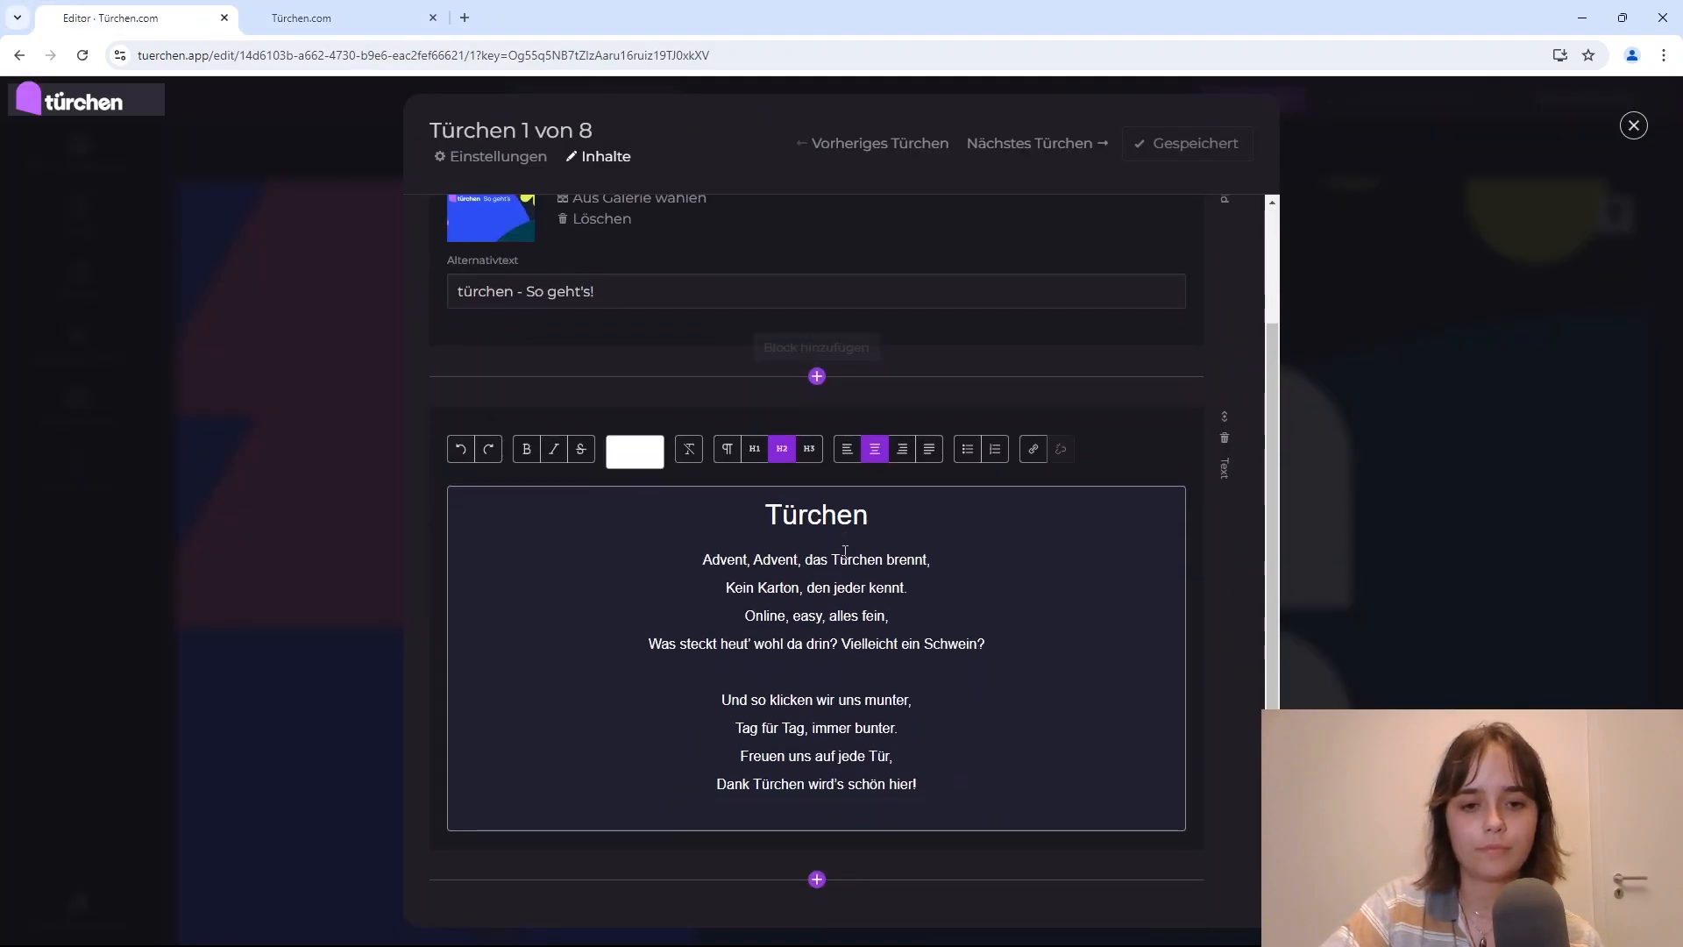
click(817, 879)
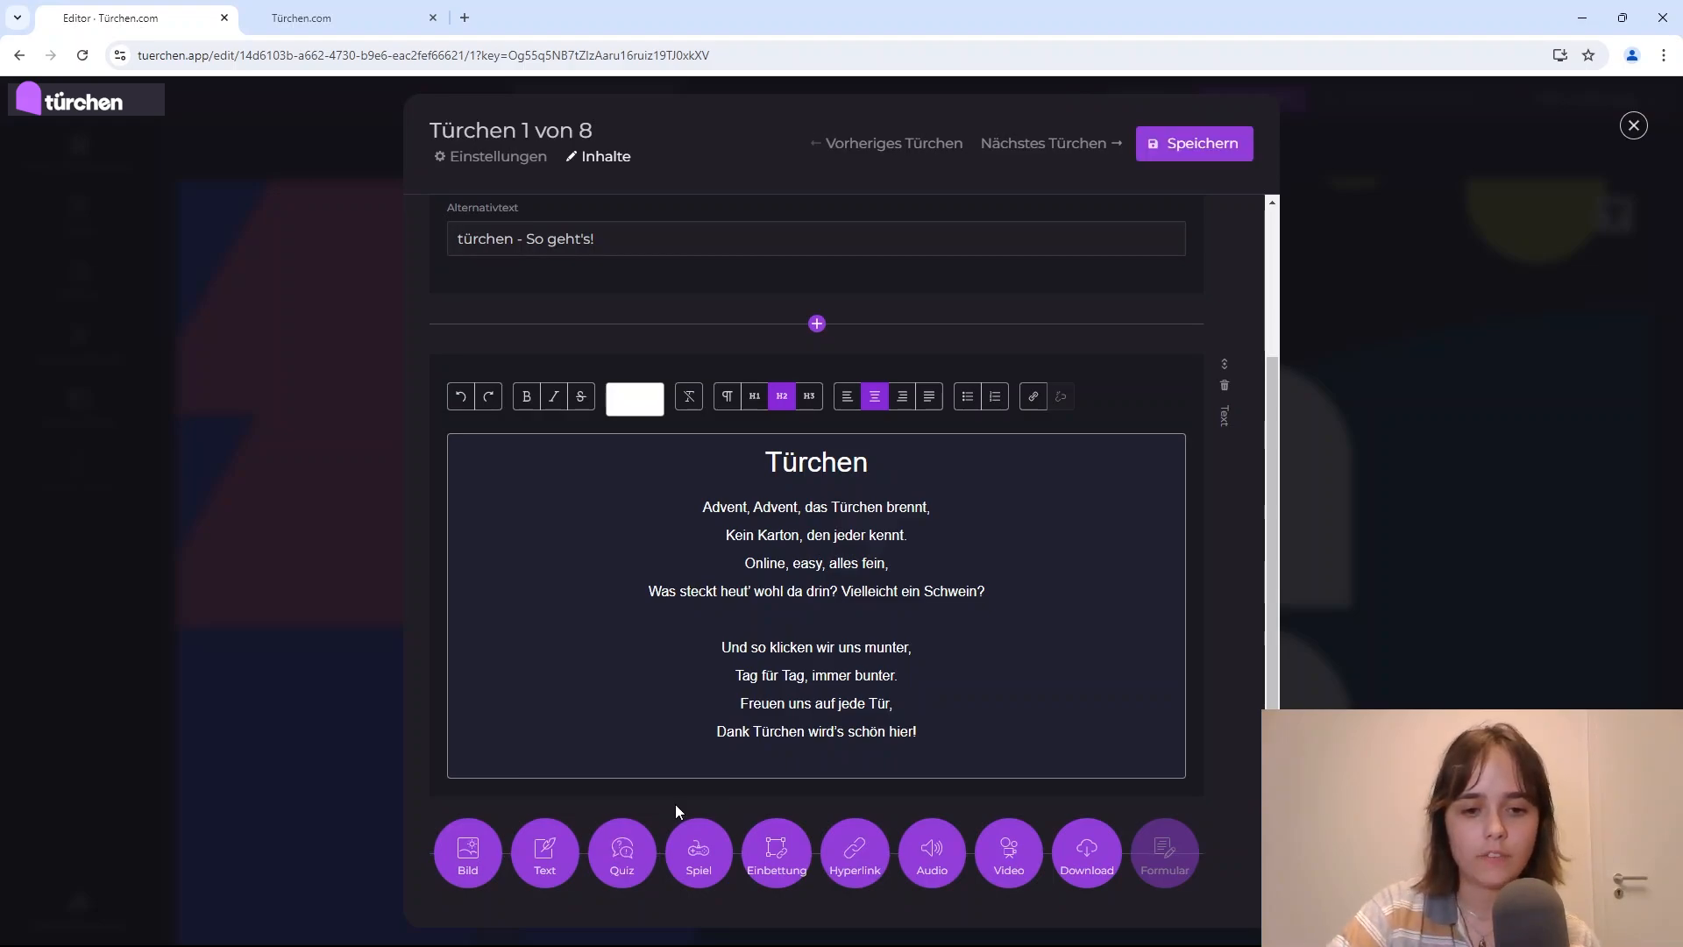
click(698, 855)
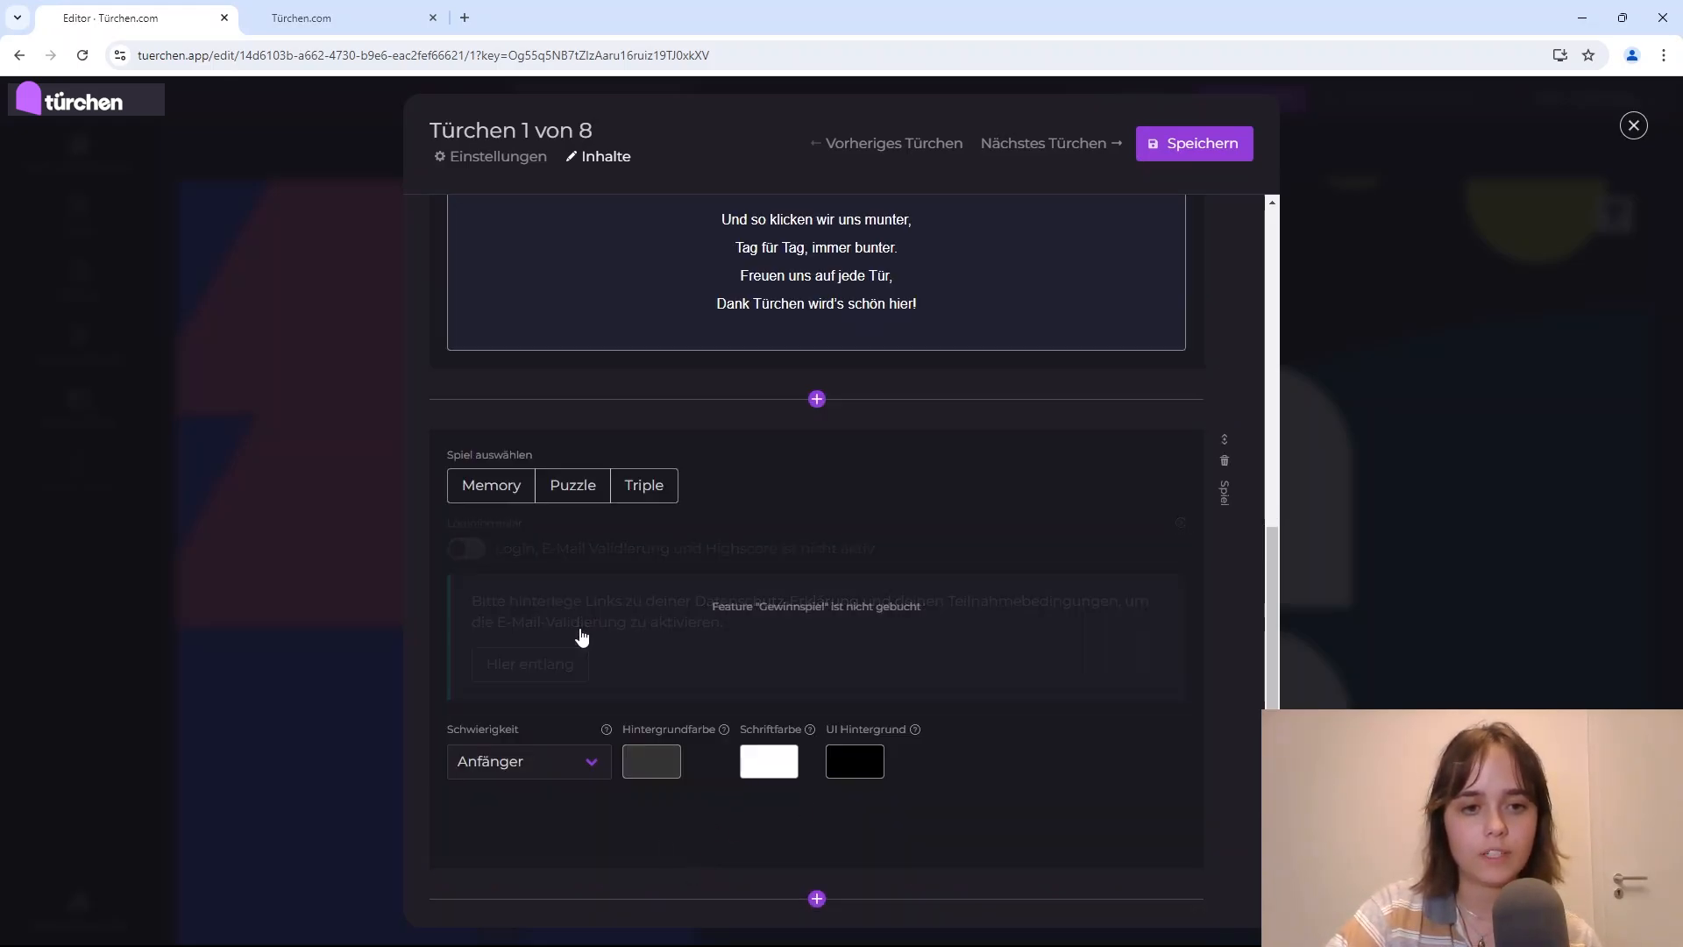
click(493, 487)
Step: Set the Memory game's difficulty to Unfair and view its motif slots
scroll(670, 596, down, 3)
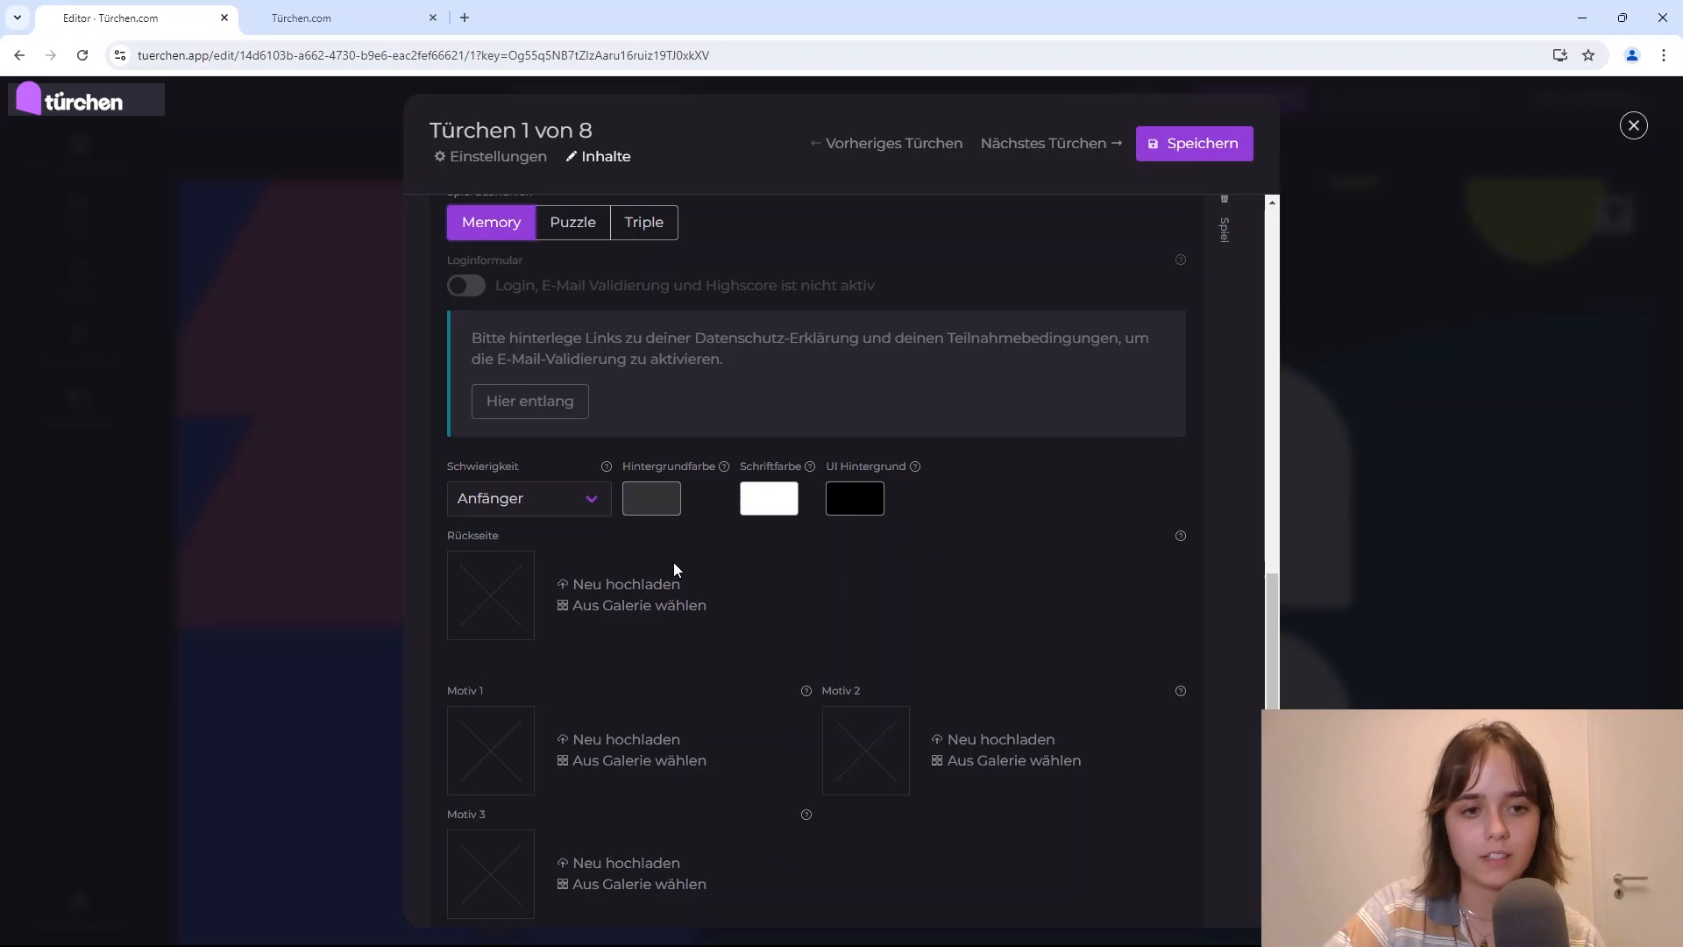
scroll(614, 491, down, 1)
click(574, 413)
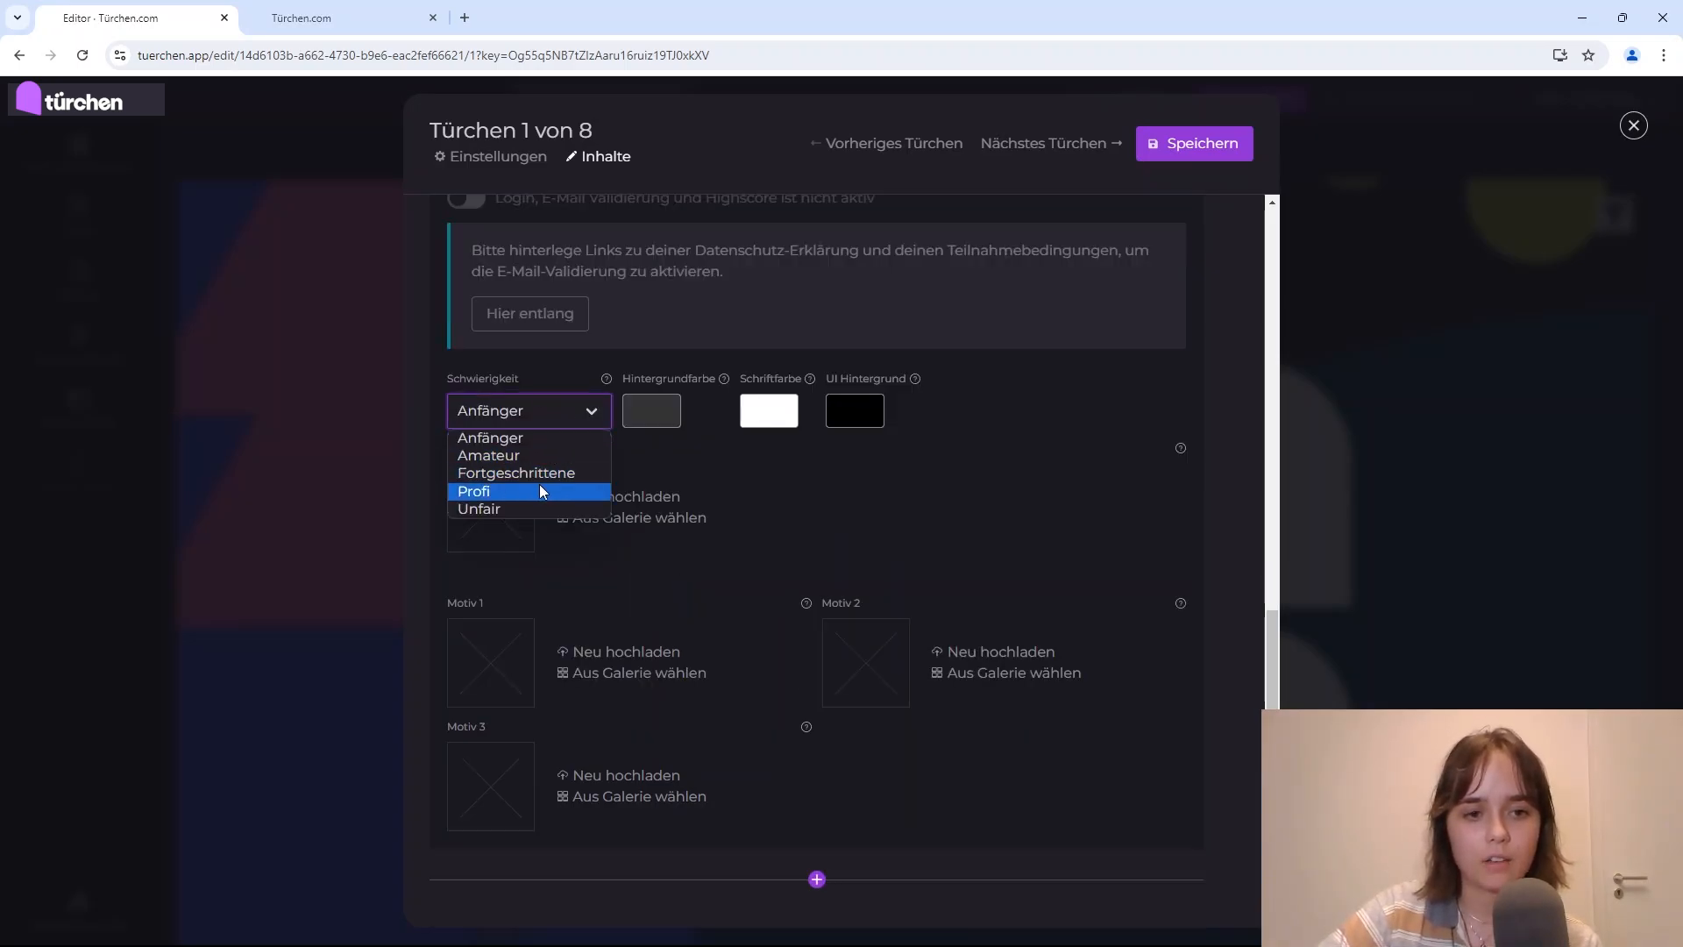
click(508, 507)
scroll(544, 323, down, 4)
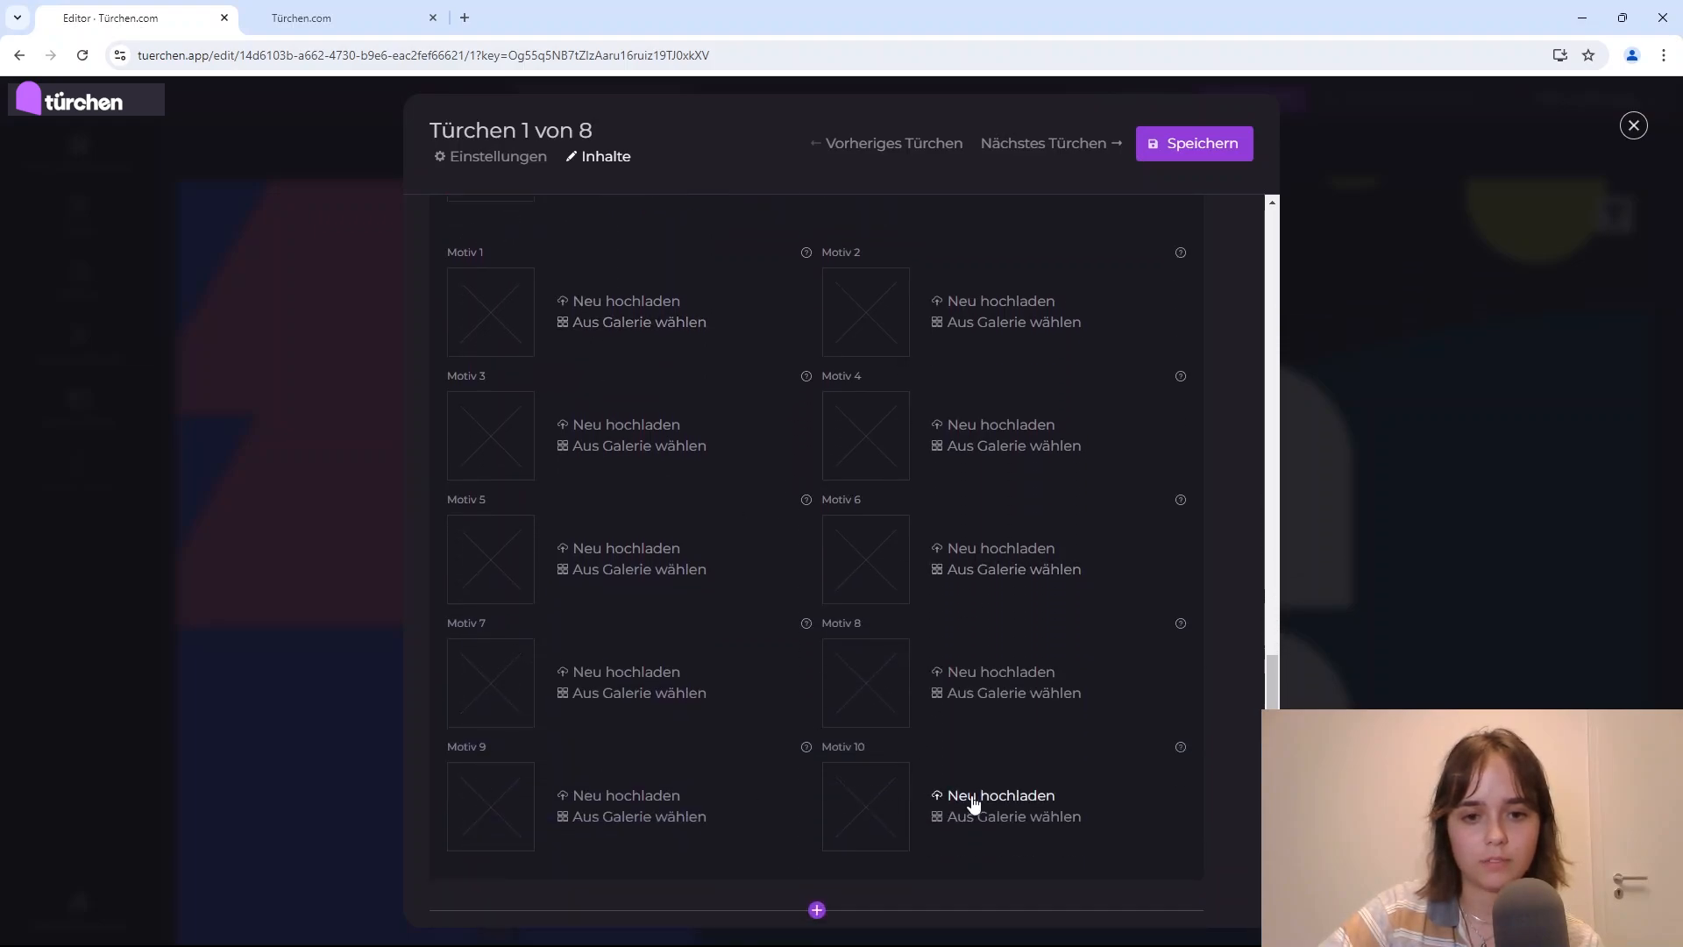
Step: Set the Memory game's difficulty to Anfänger
scroll(955, 758, up, 4)
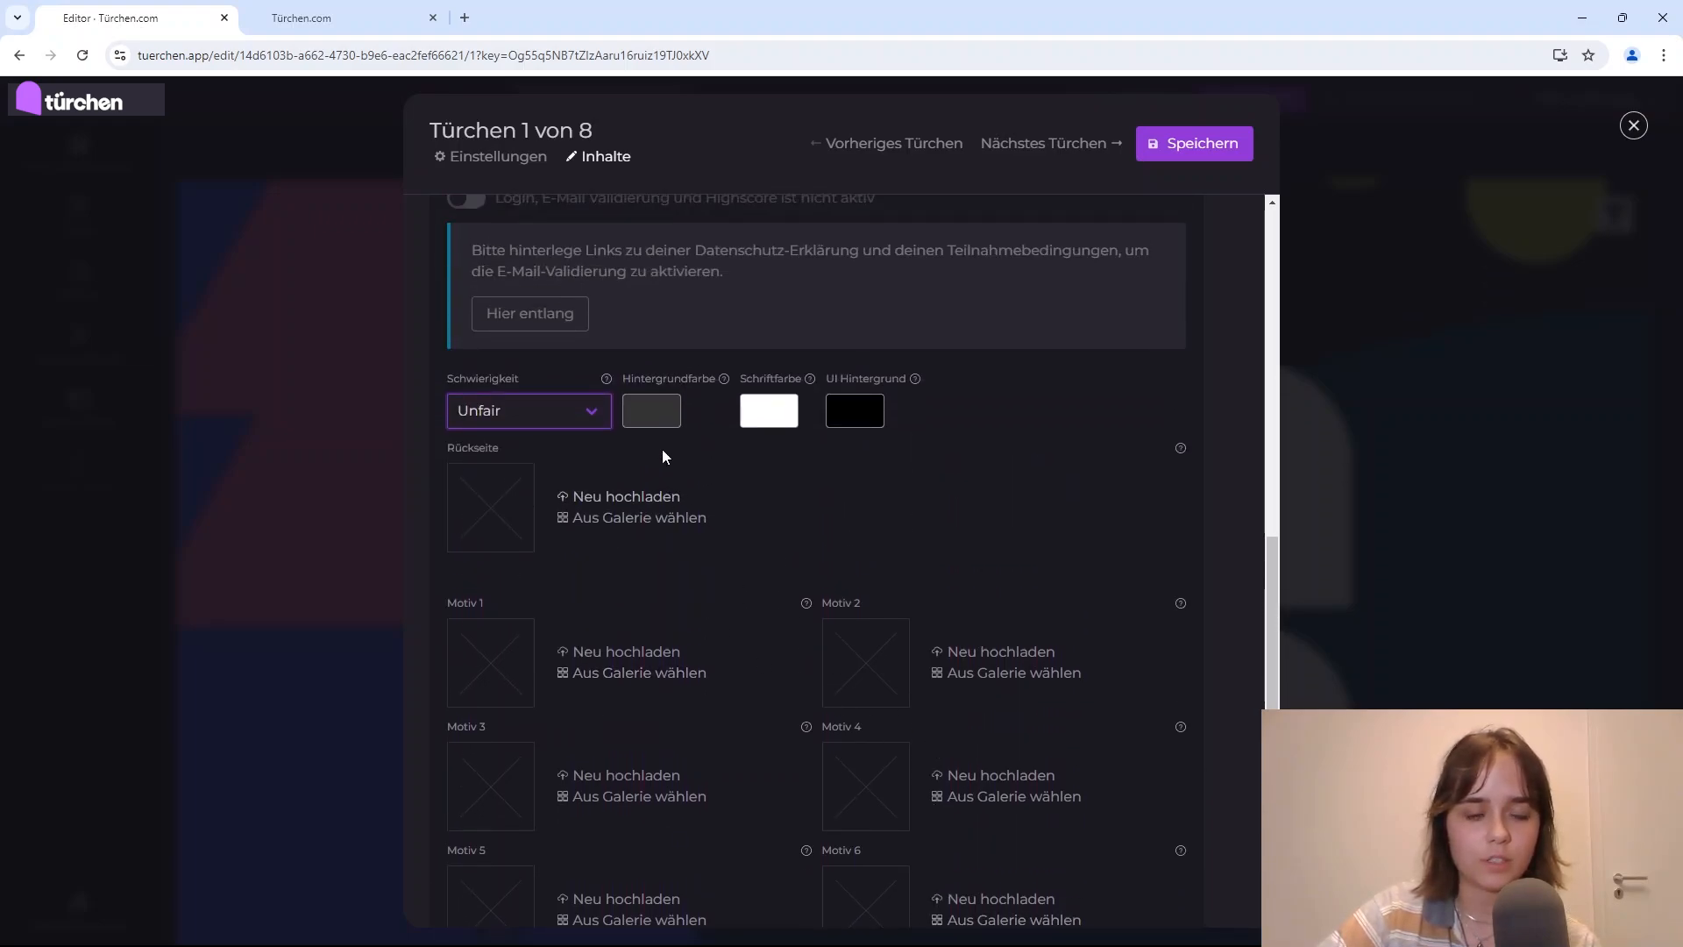
click(538, 410)
click(537, 435)
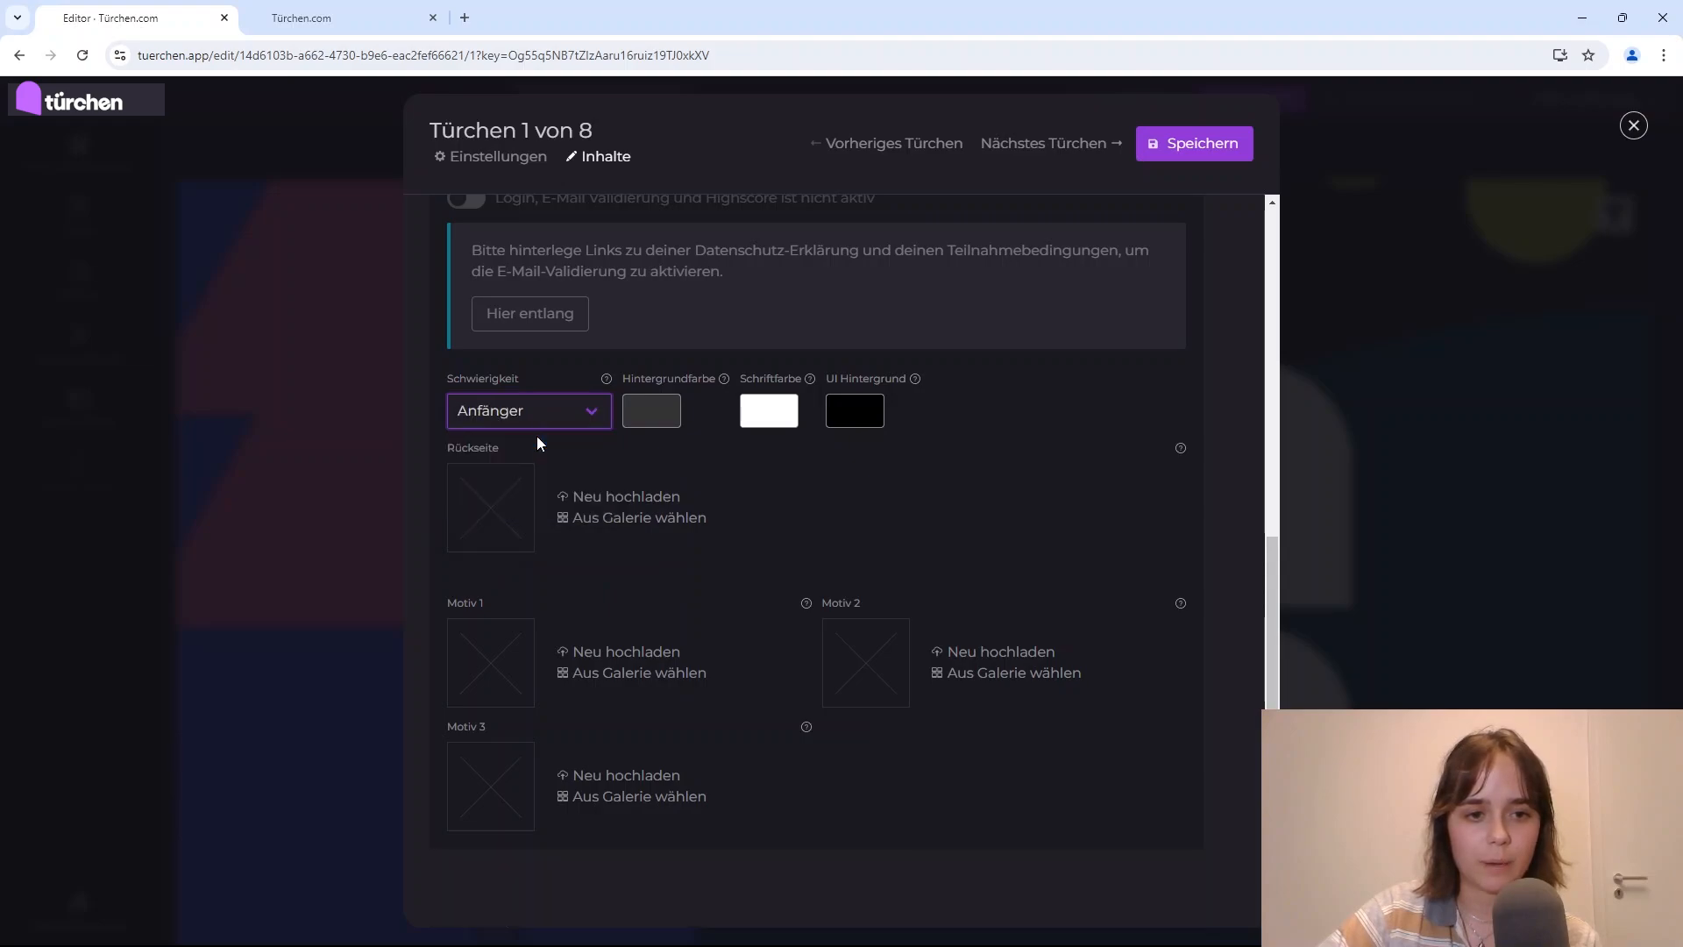
Step: Set the Memory game's background colour and its UI background to the dark blue #202130
click(645, 416)
double_click(724, 603)
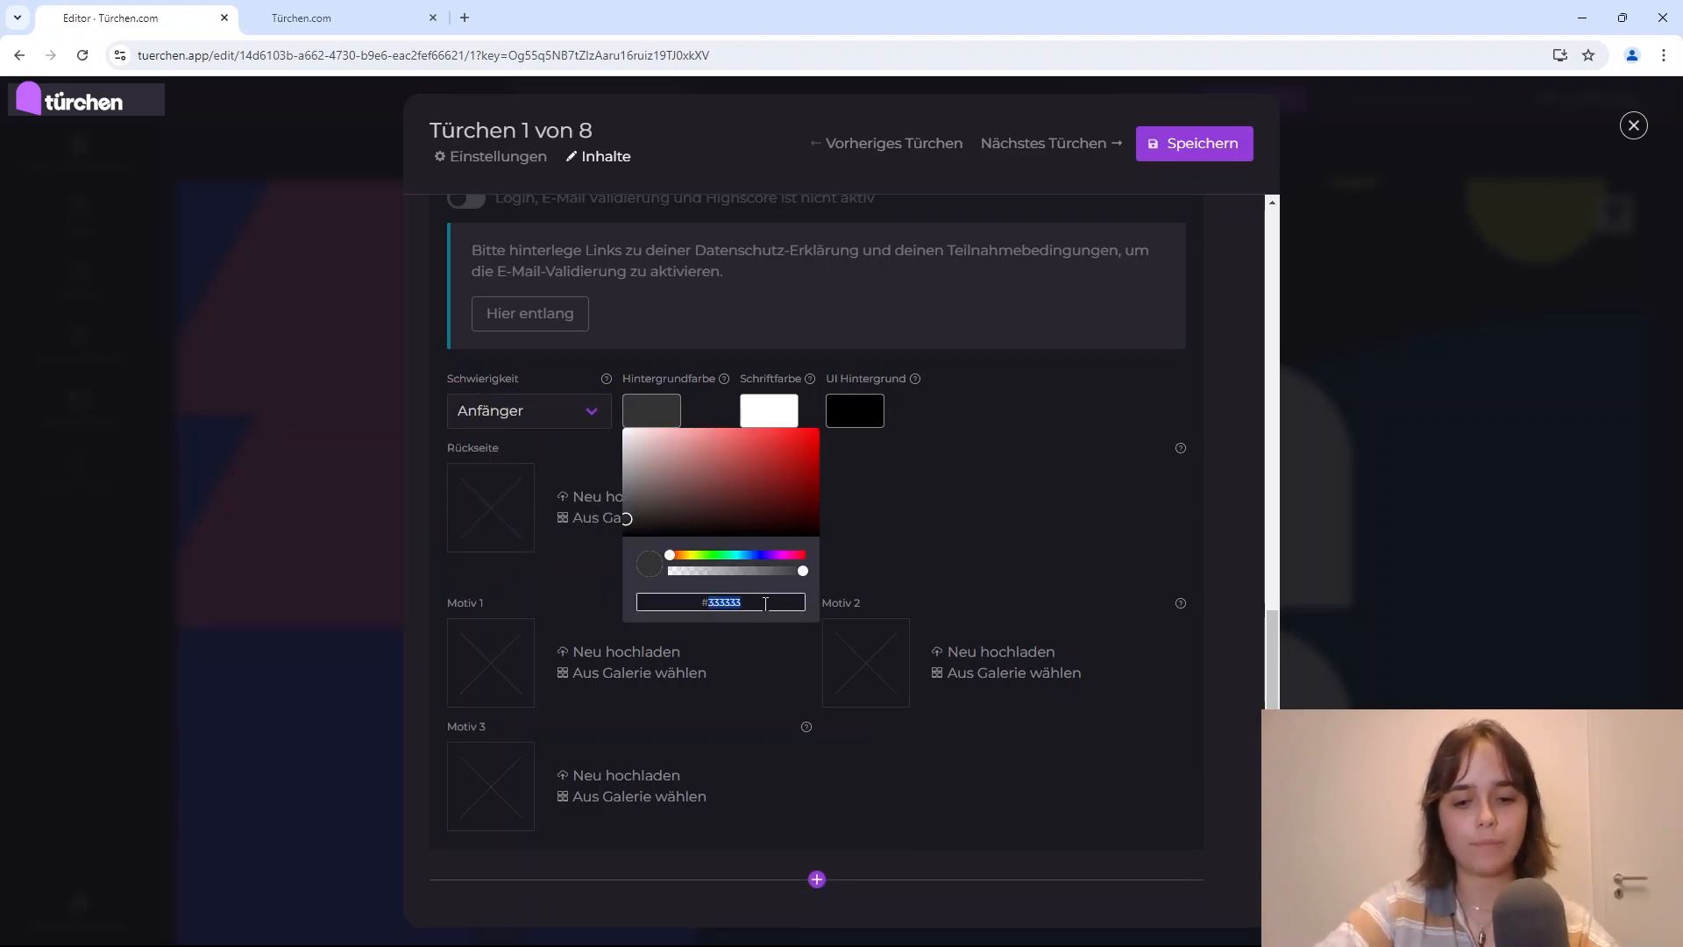
text(2021)
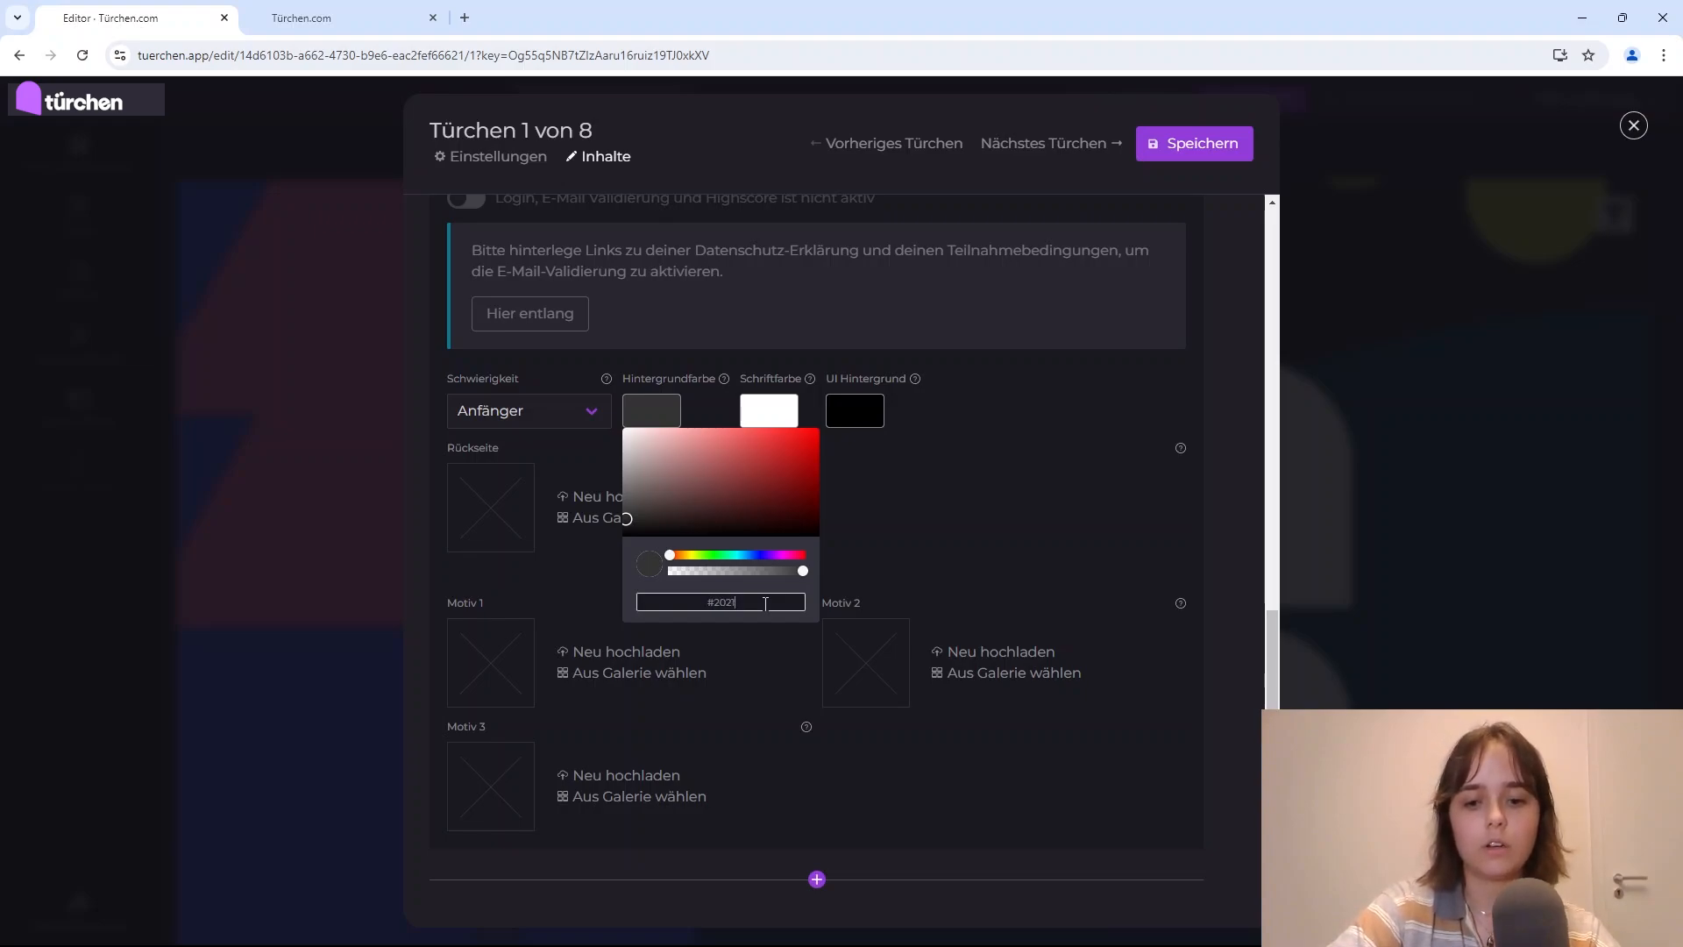
text(24)
click(839, 402)
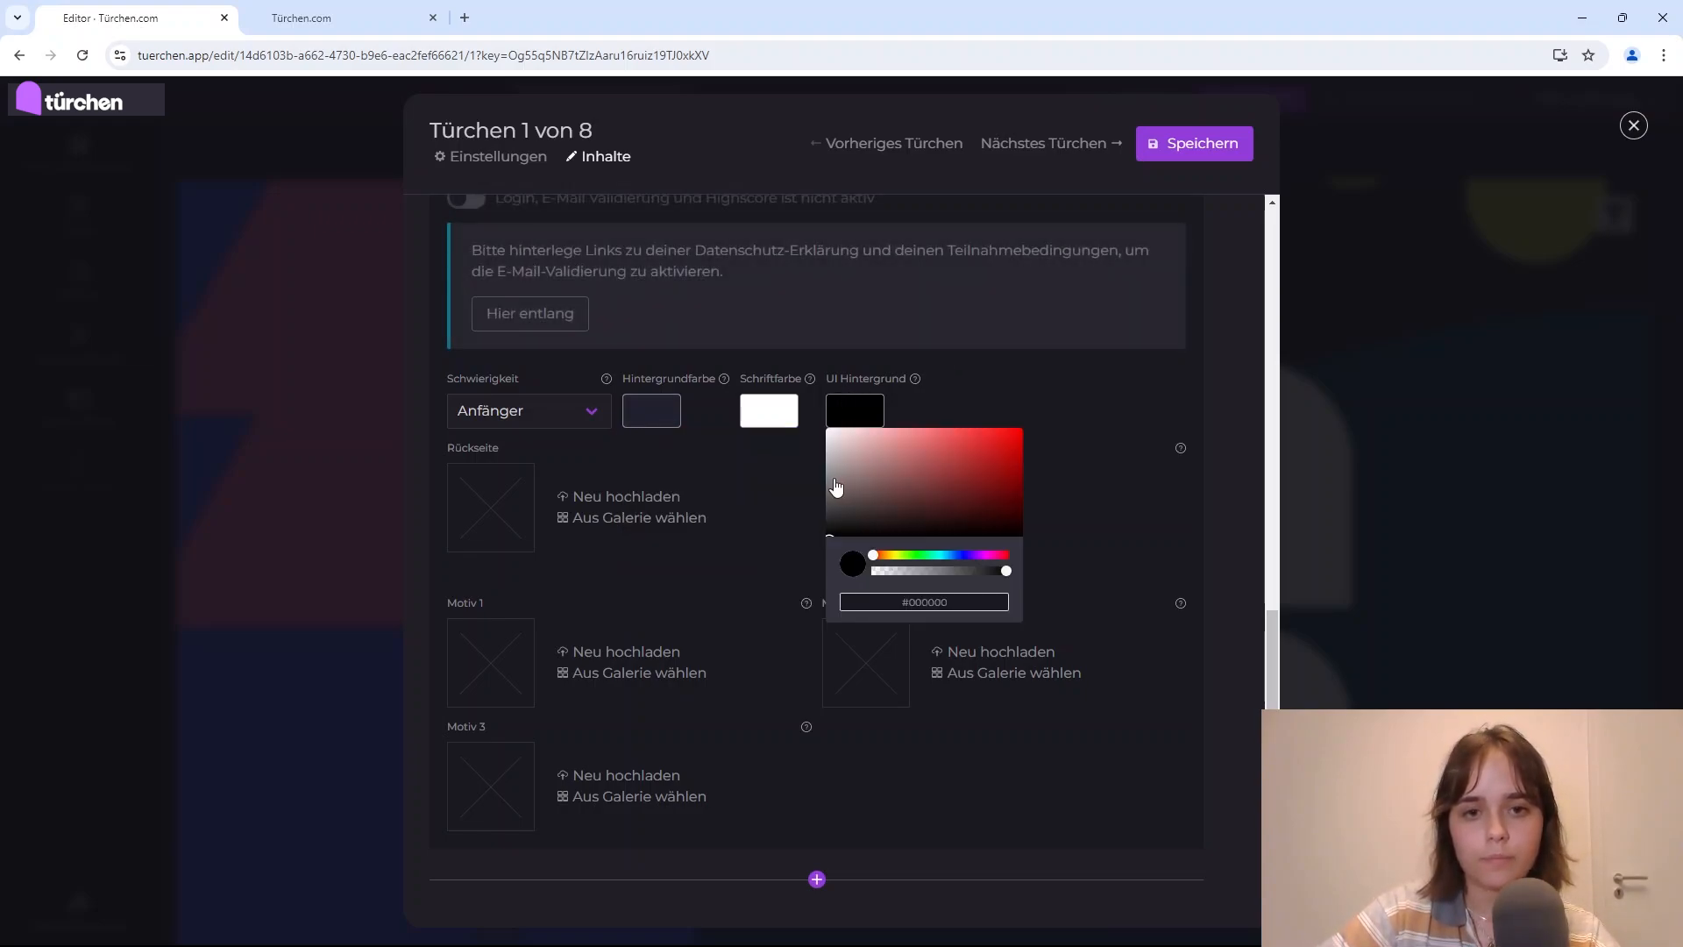
double_click(925, 601)
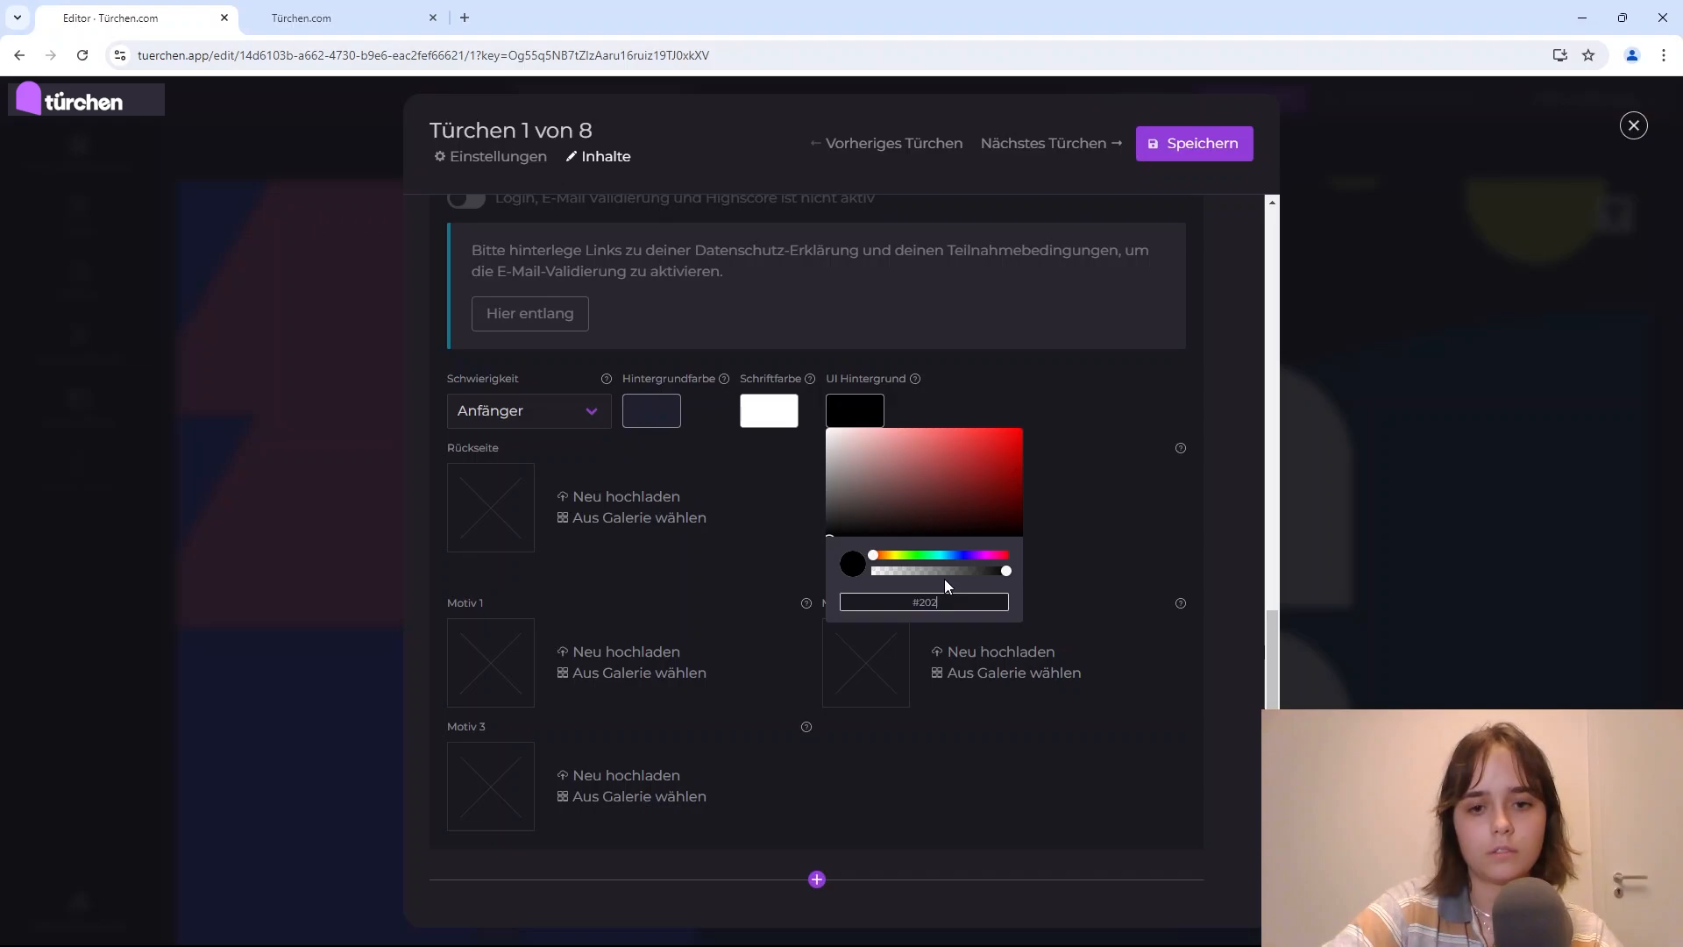
text(202)
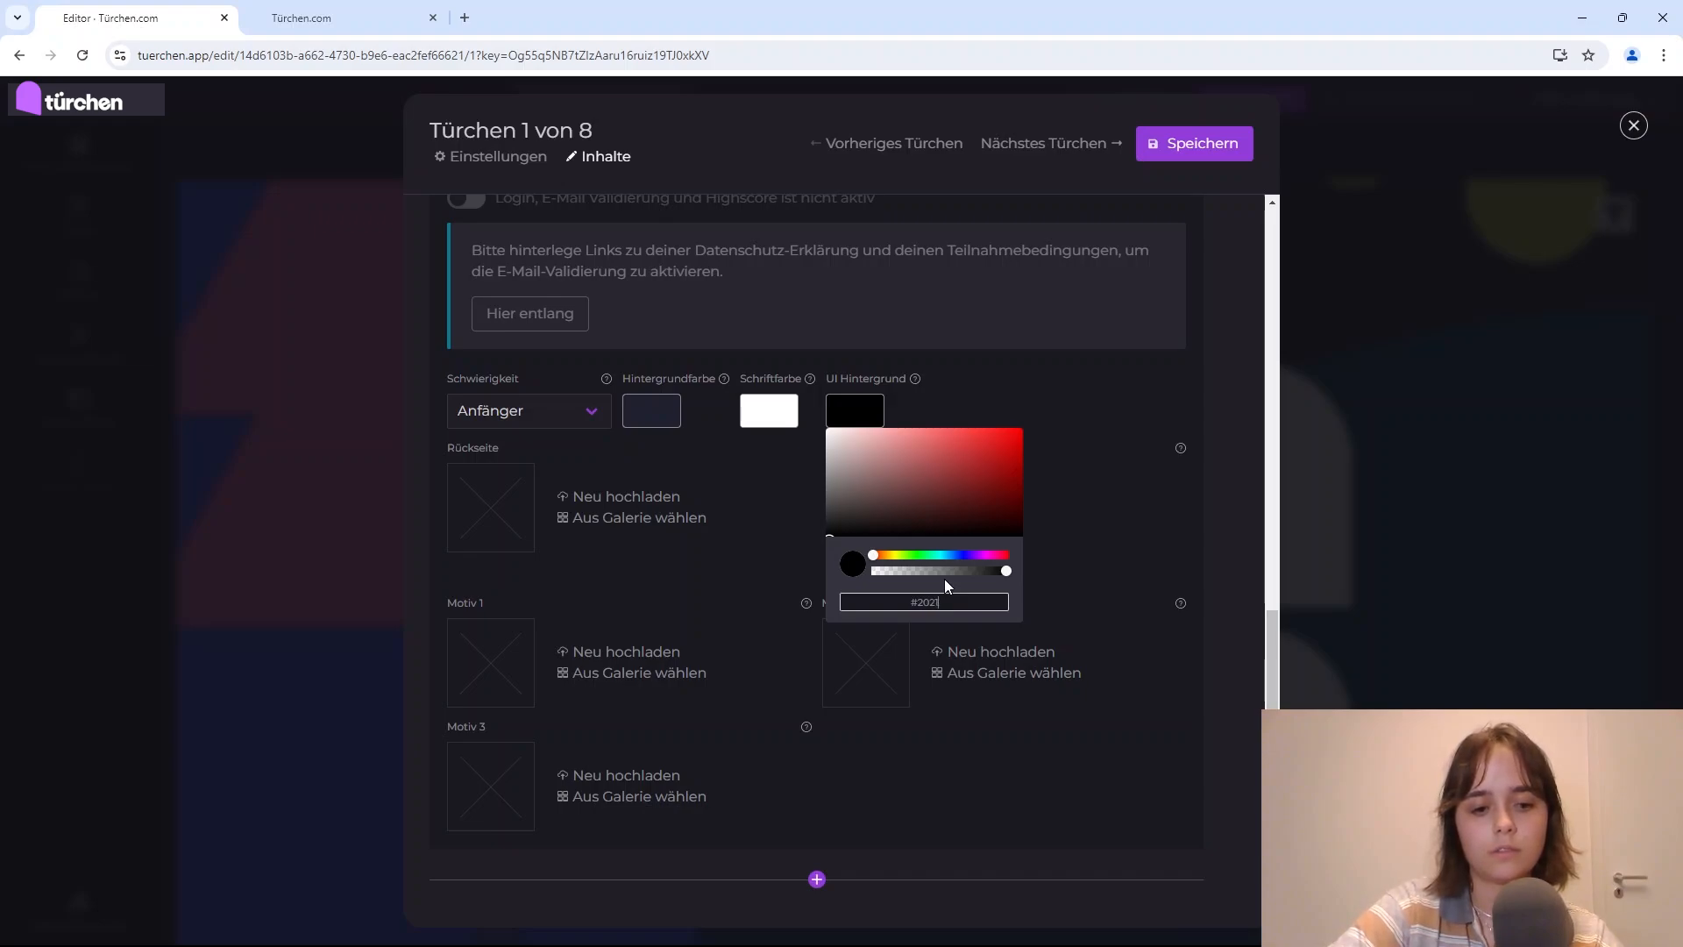
text(130)
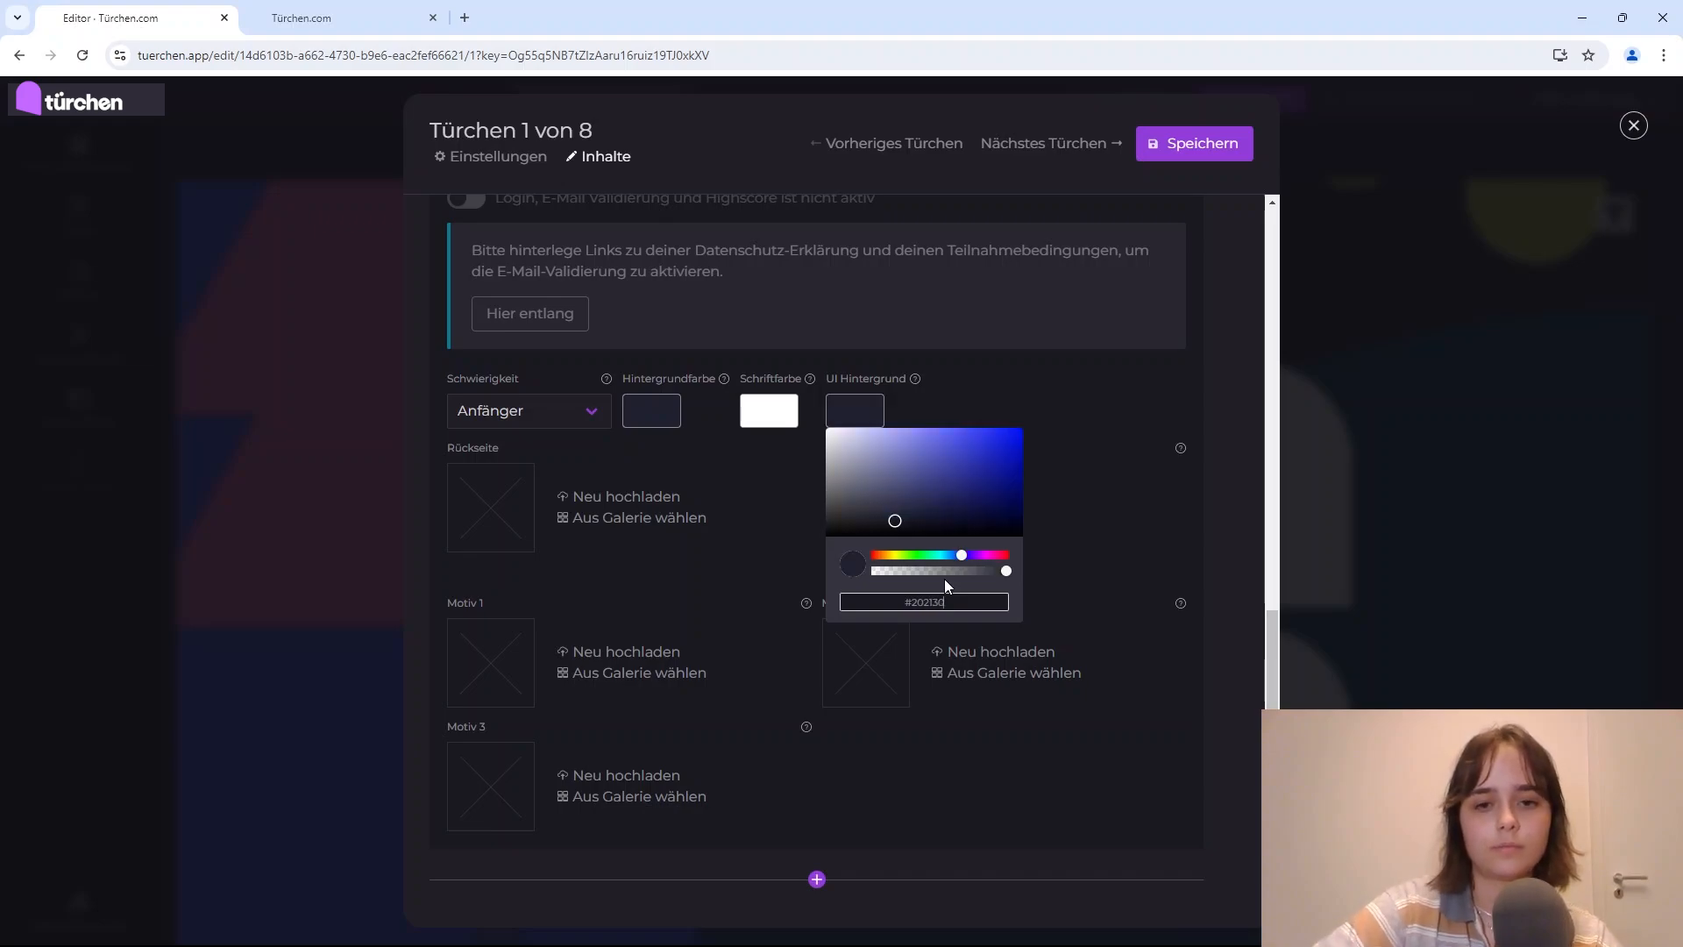
click(701, 469)
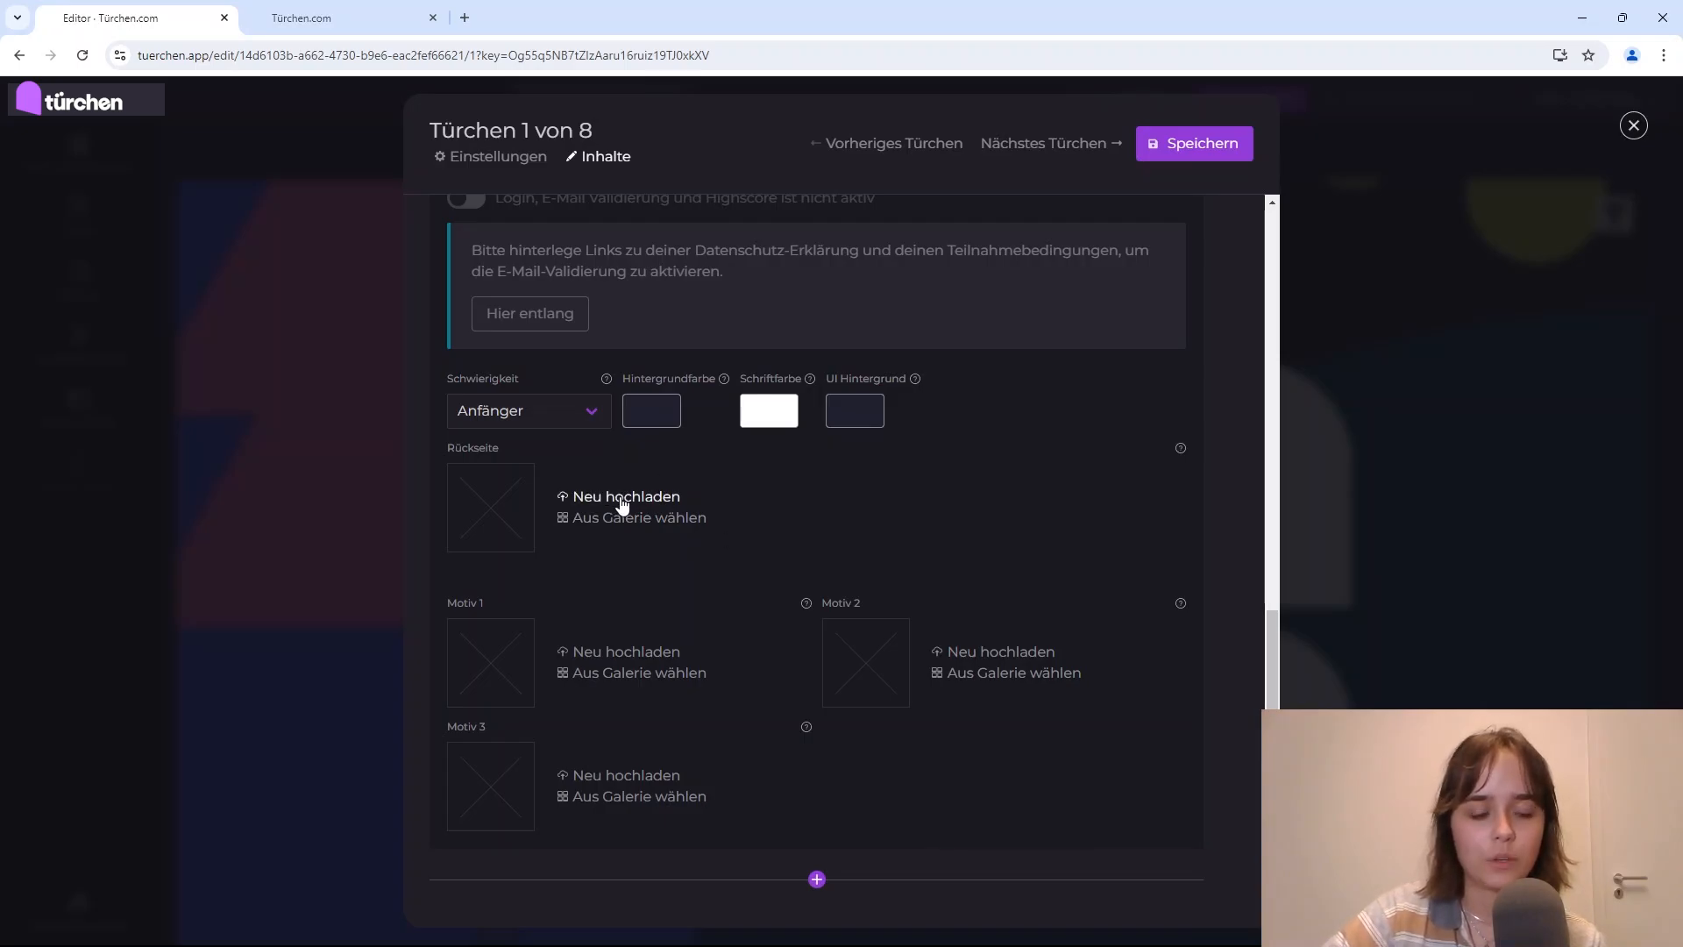
Step: Upload the memory-cover image as the Rückseite of the Memory cards
click(621, 505)
click(664, 519)
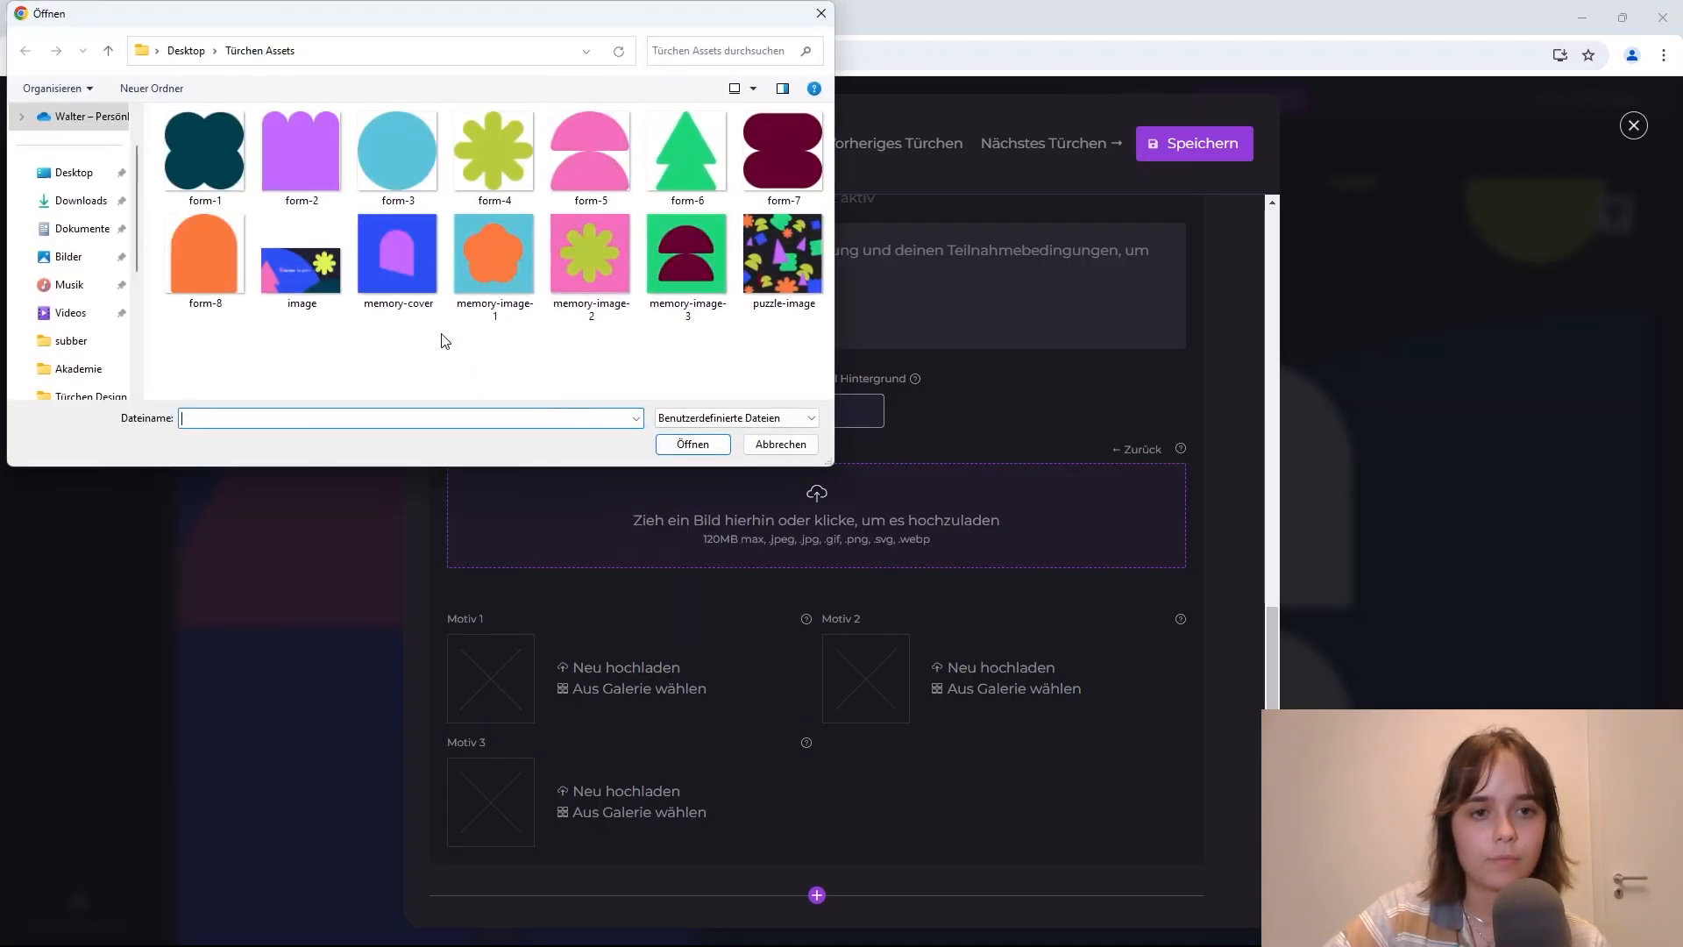
click(418, 266)
click(708, 444)
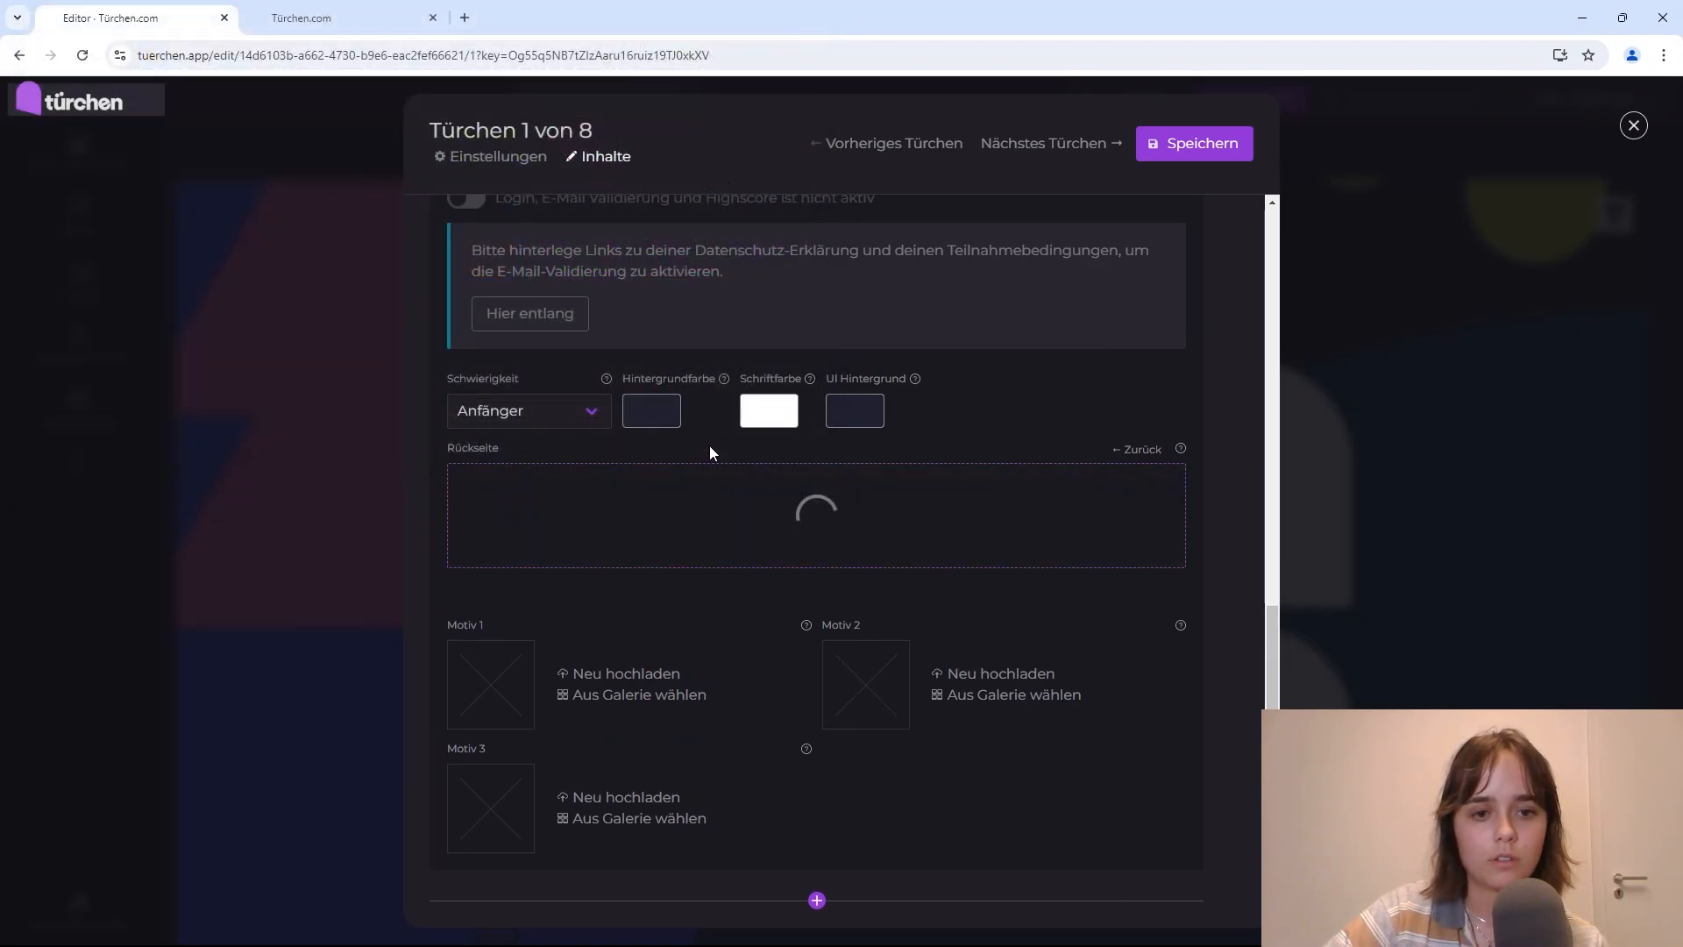
Step: Upload memory-image-1 as Motiv 1 and memory-image-2 as Motiv 2 of the Memory game
click(618, 651)
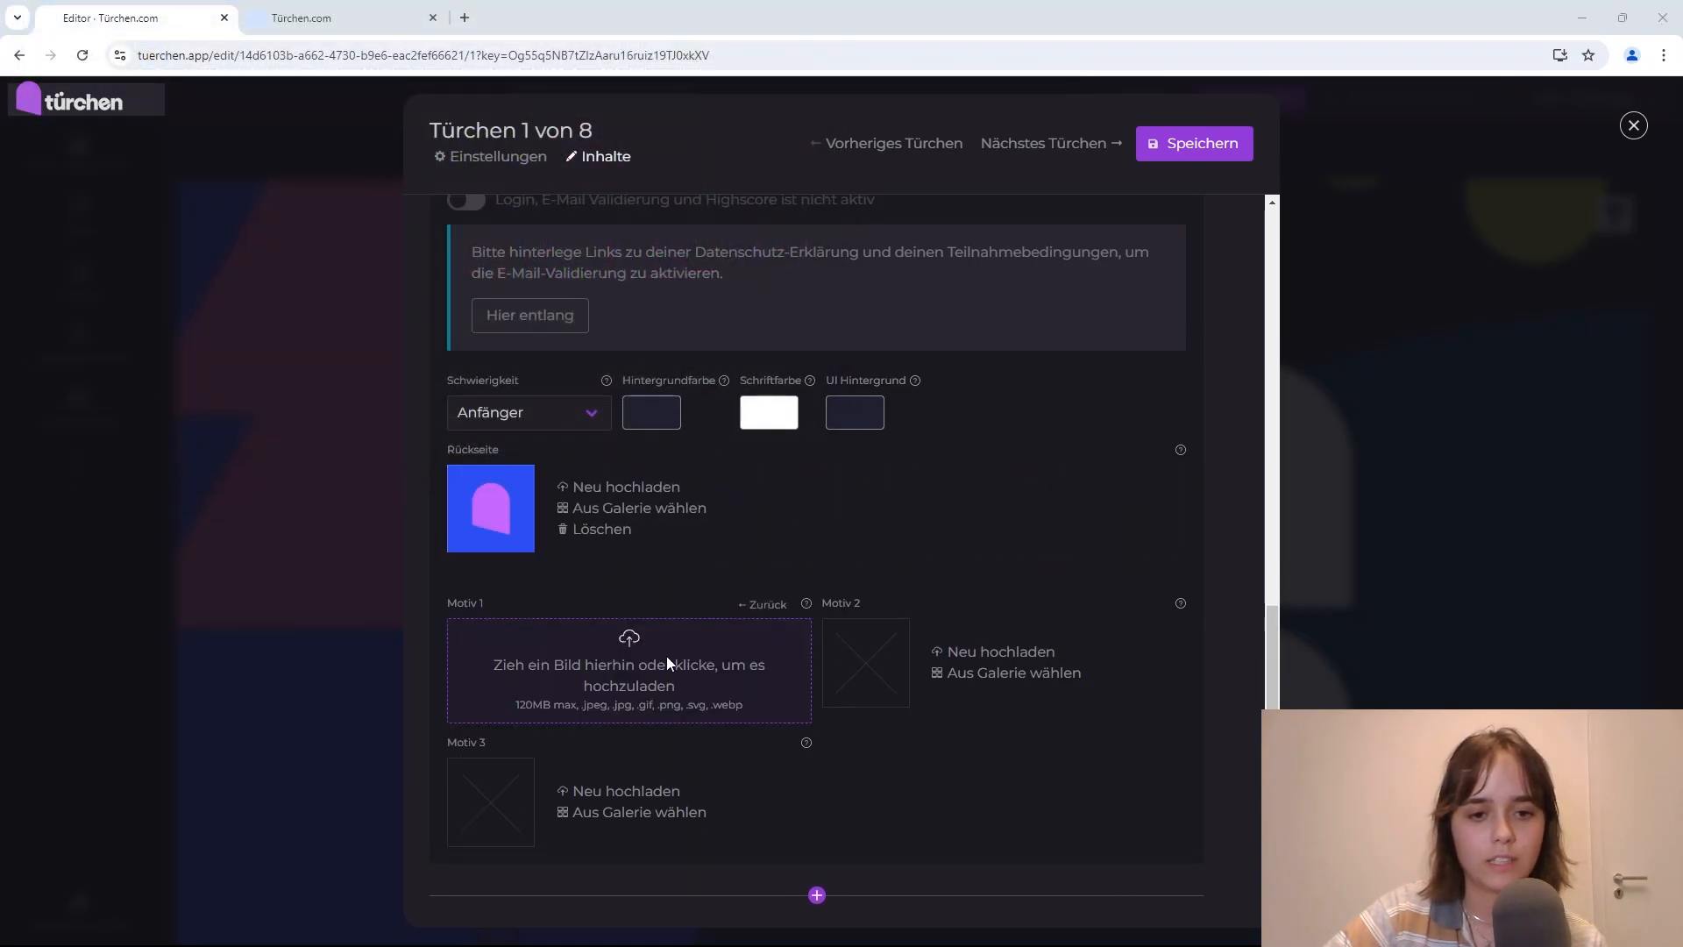
click(667, 658)
double_click(496, 264)
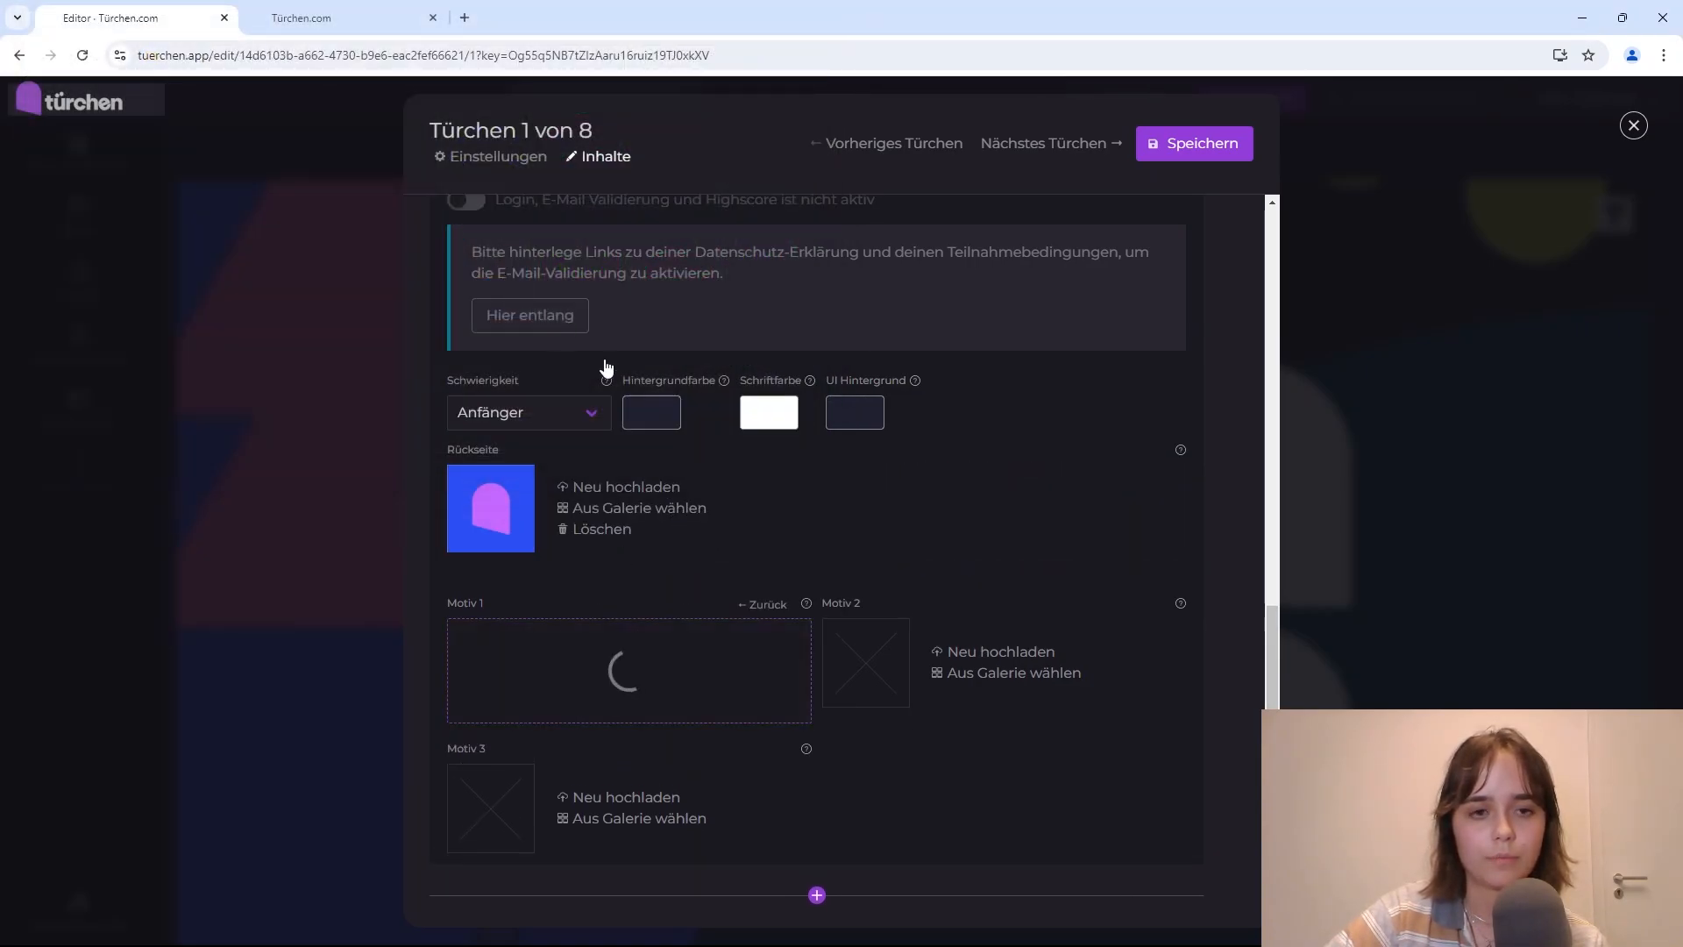
click(965, 653)
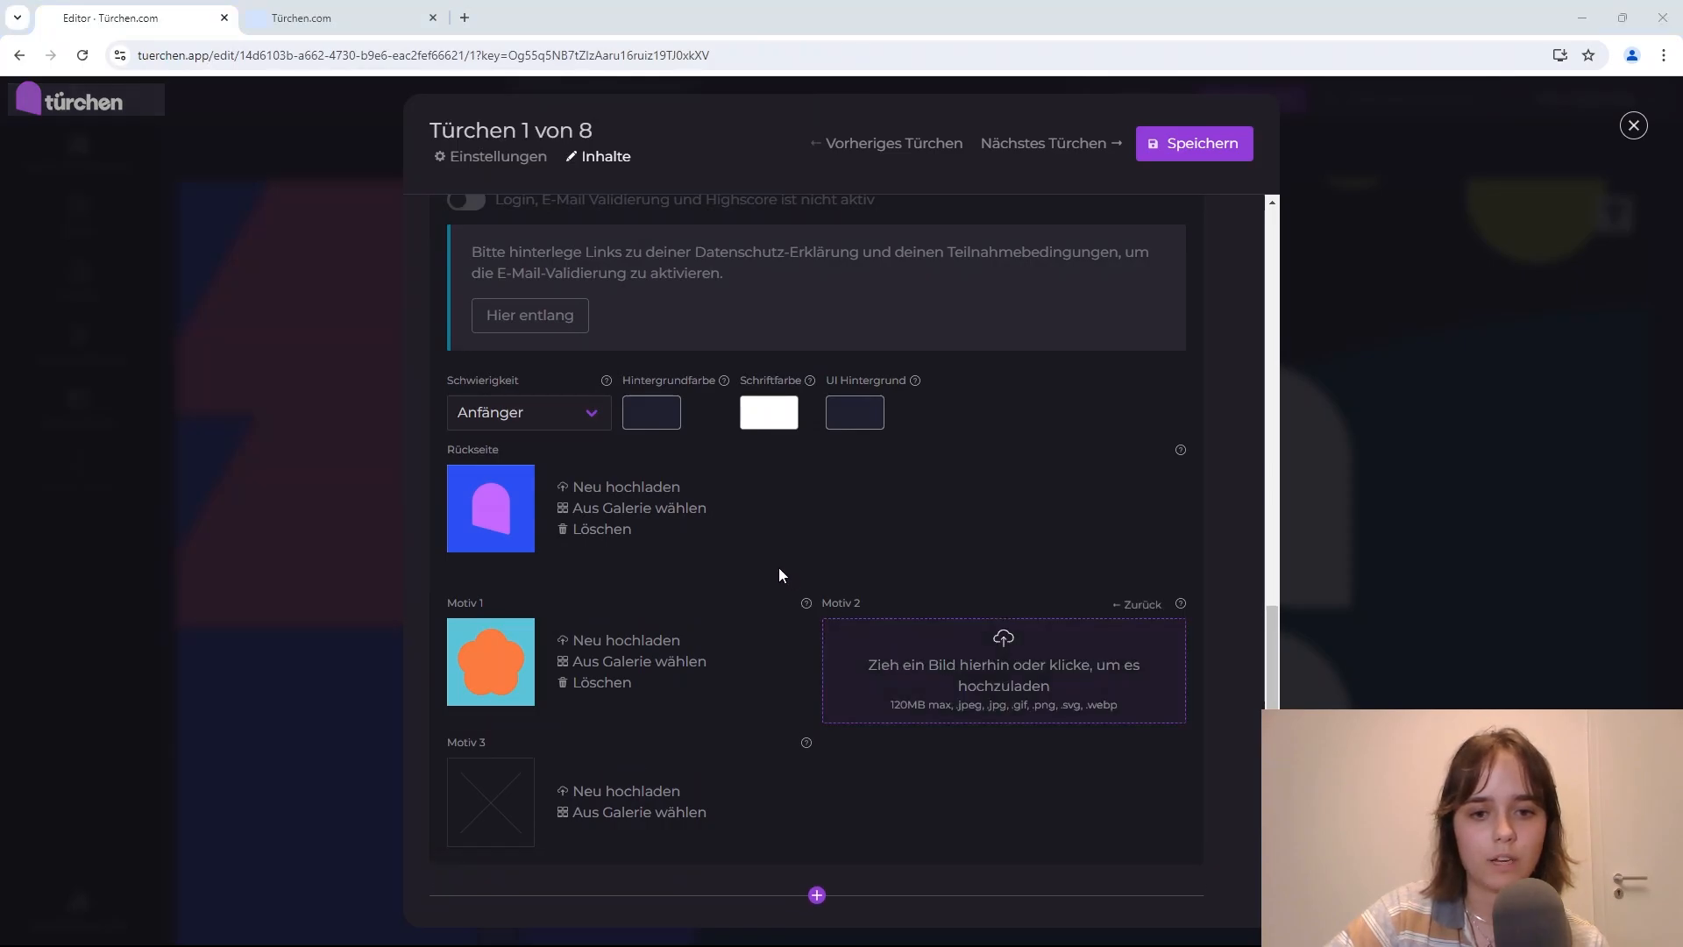
click(832, 627)
double_click(596, 266)
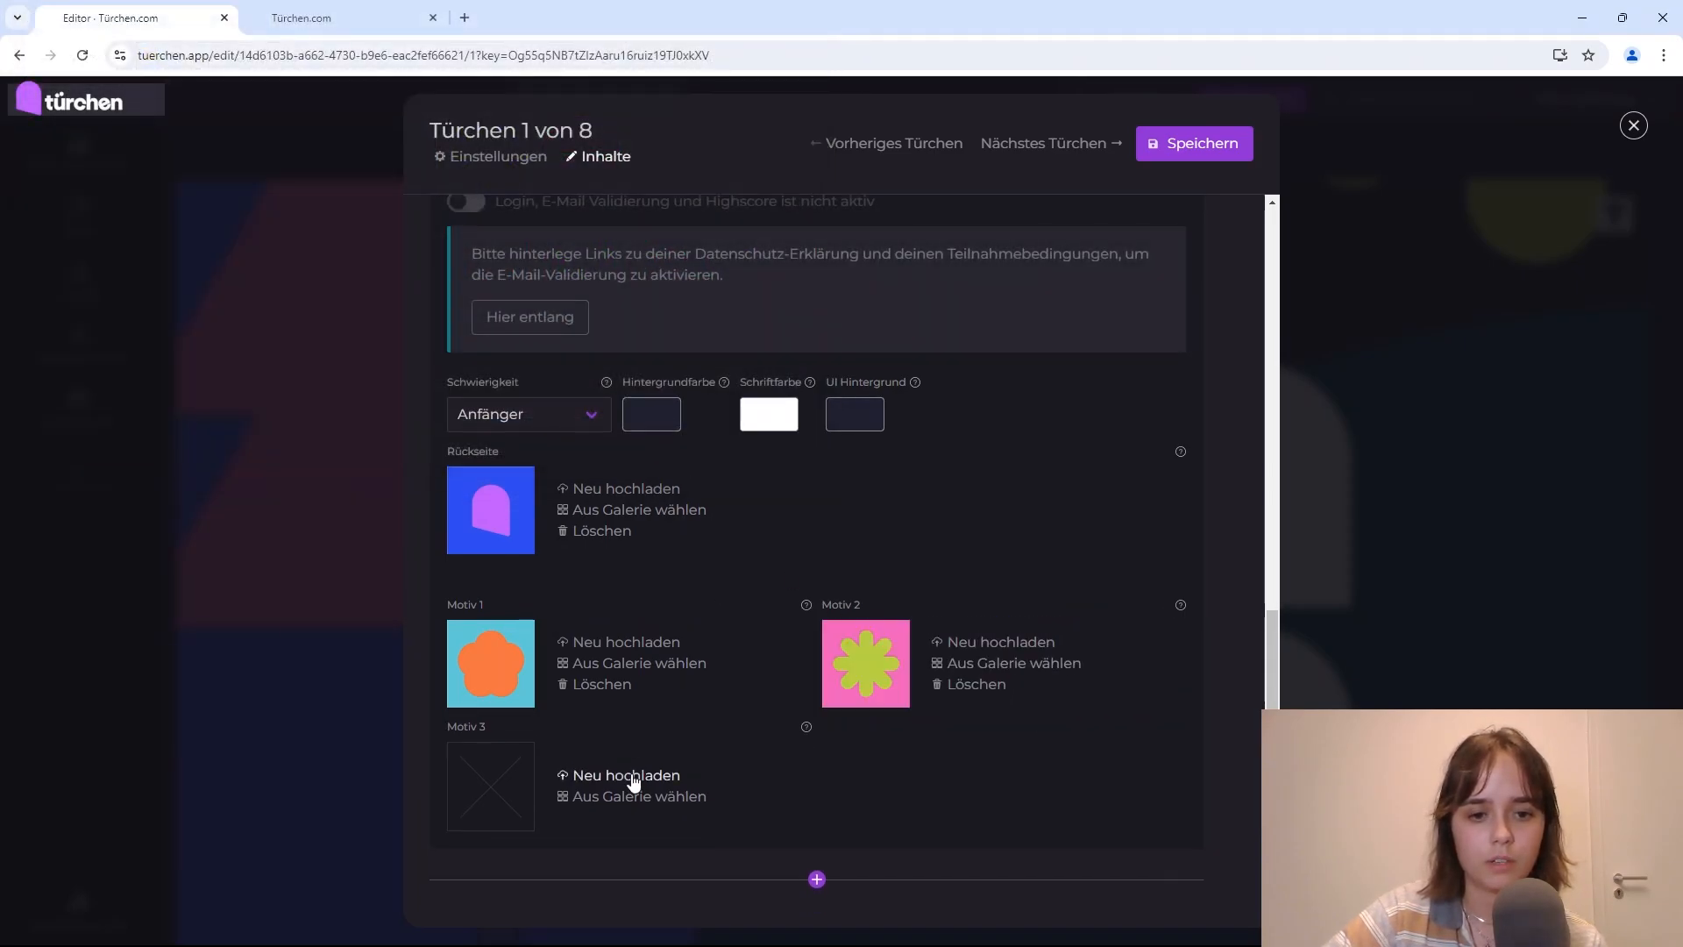
Step: Upload memory-image-3 as Motiv 3 of the Memory game and save door 1
click(634, 778)
click(639, 776)
click(664, 293)
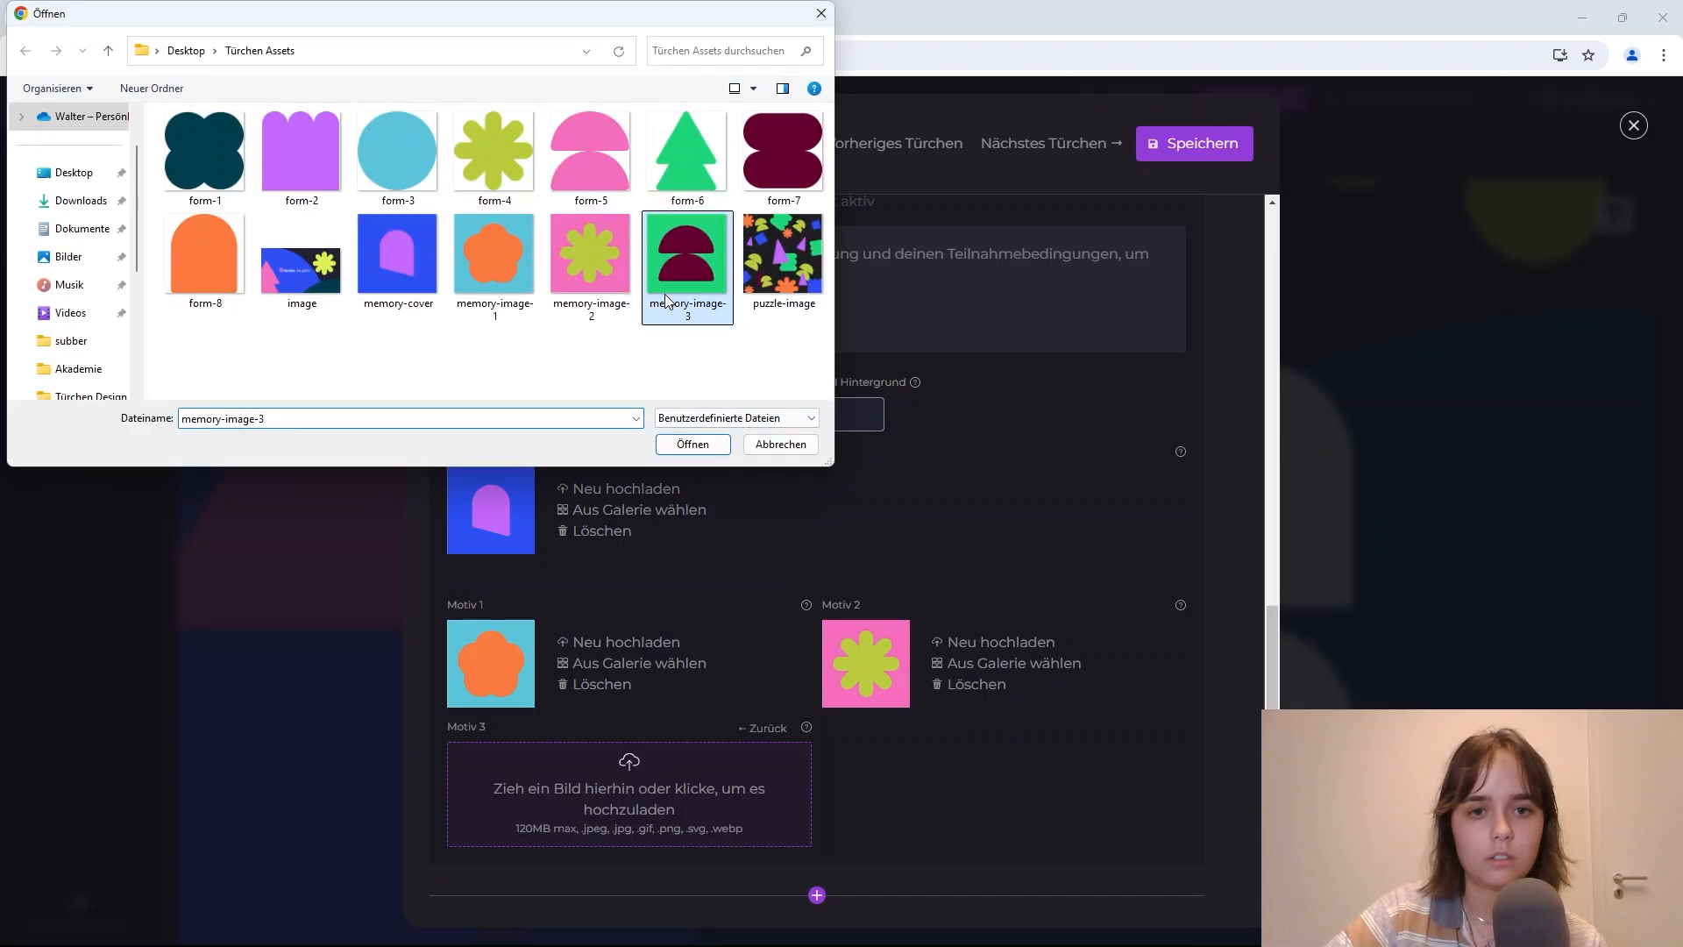
double_click(664, 293)
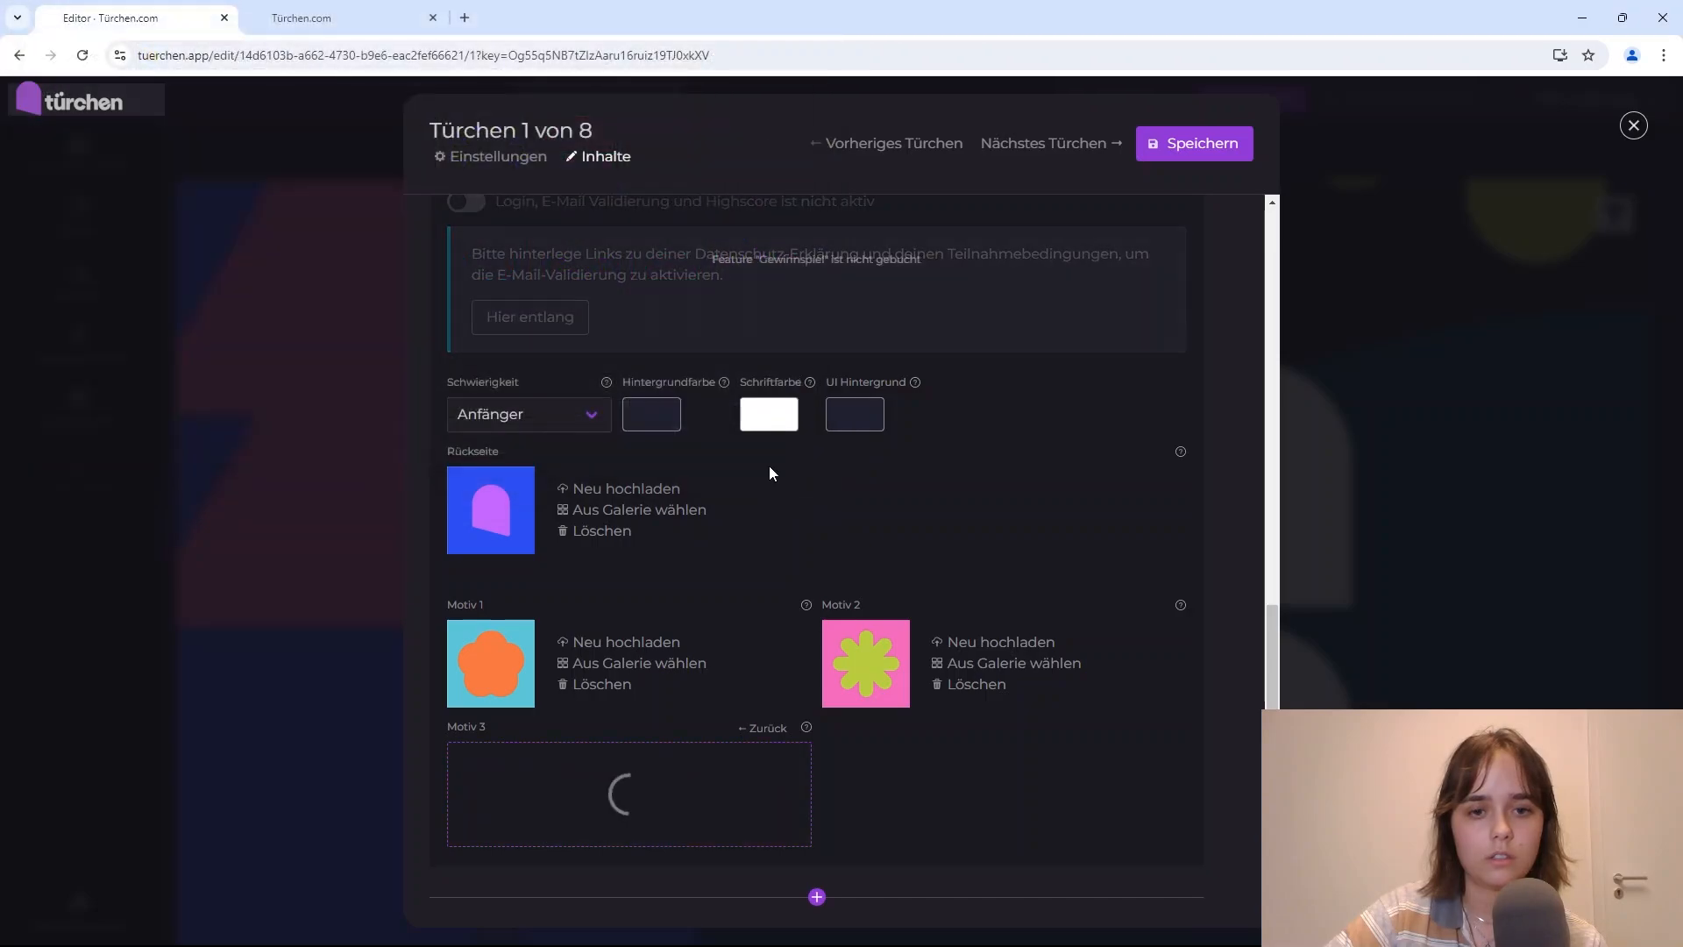
click(1192, 151)
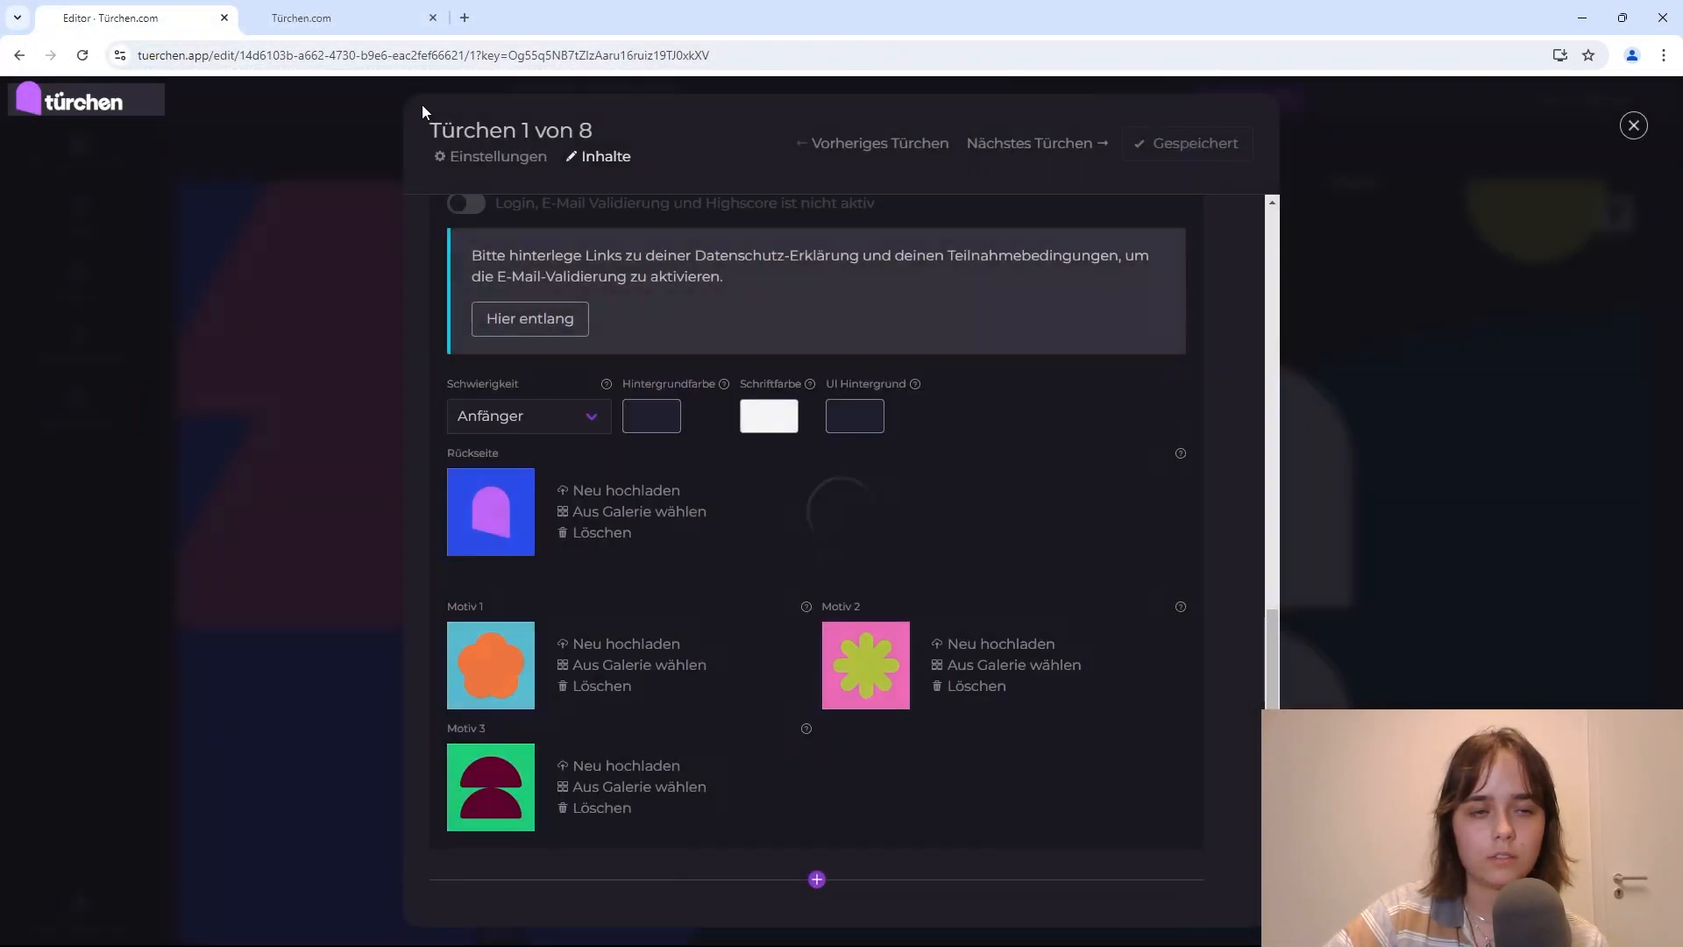
Step: Reload the calendar preview, open door 1 and test the Memory game by turning over two cards
click(355, 17)
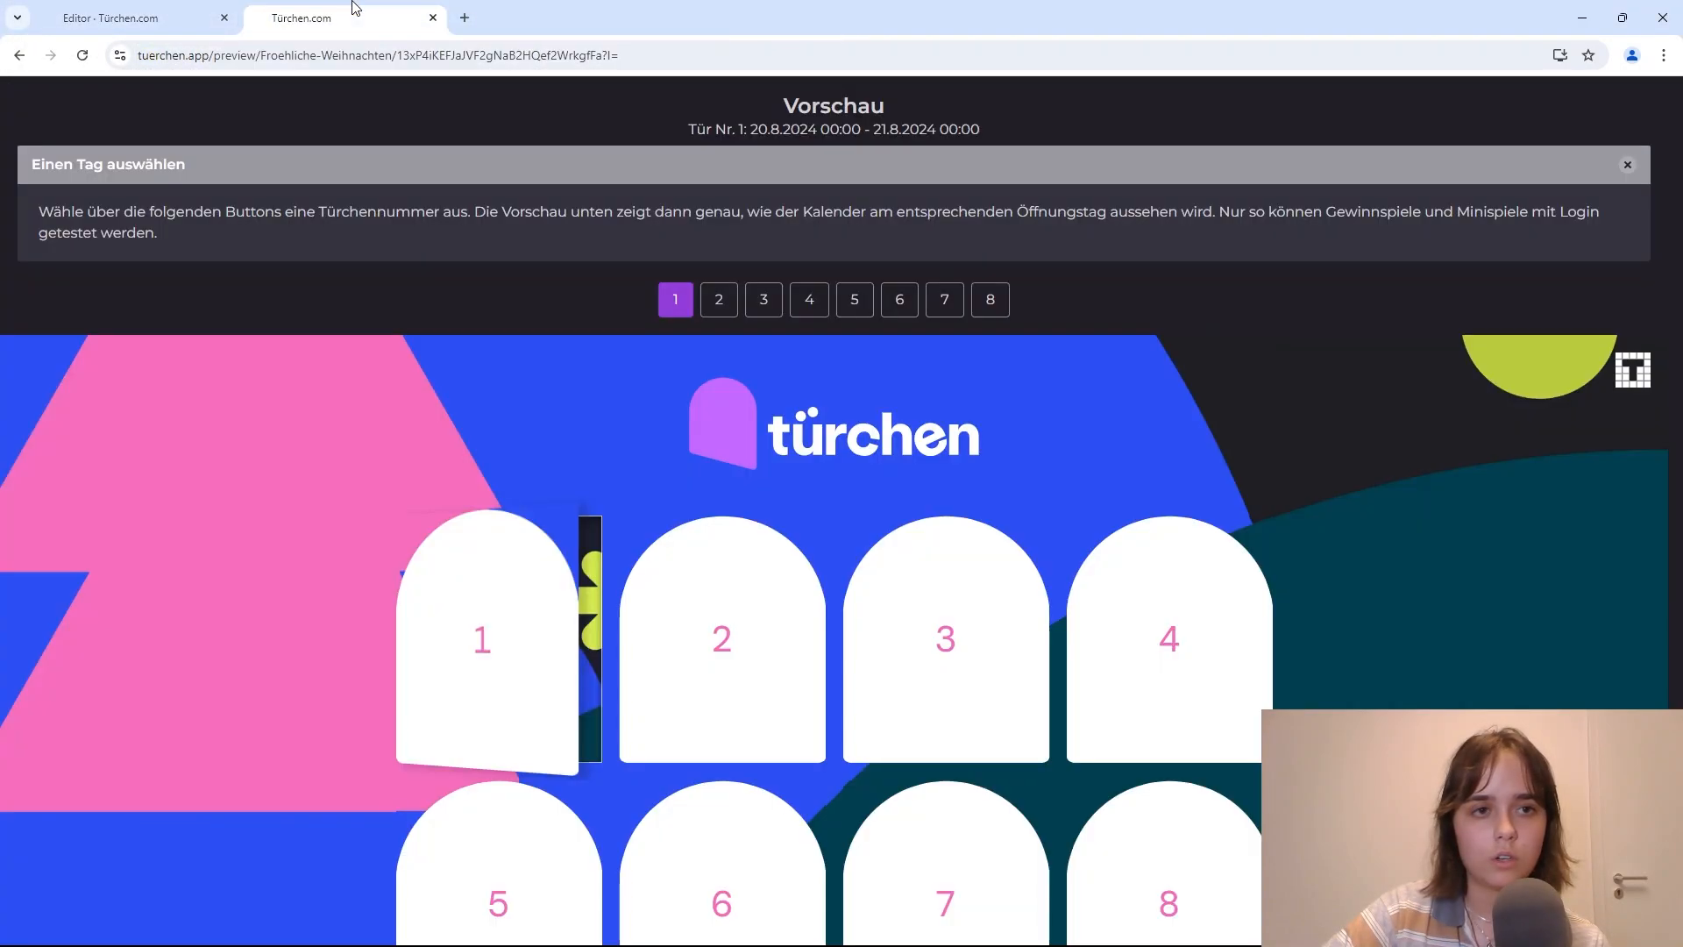
click(81, 59)
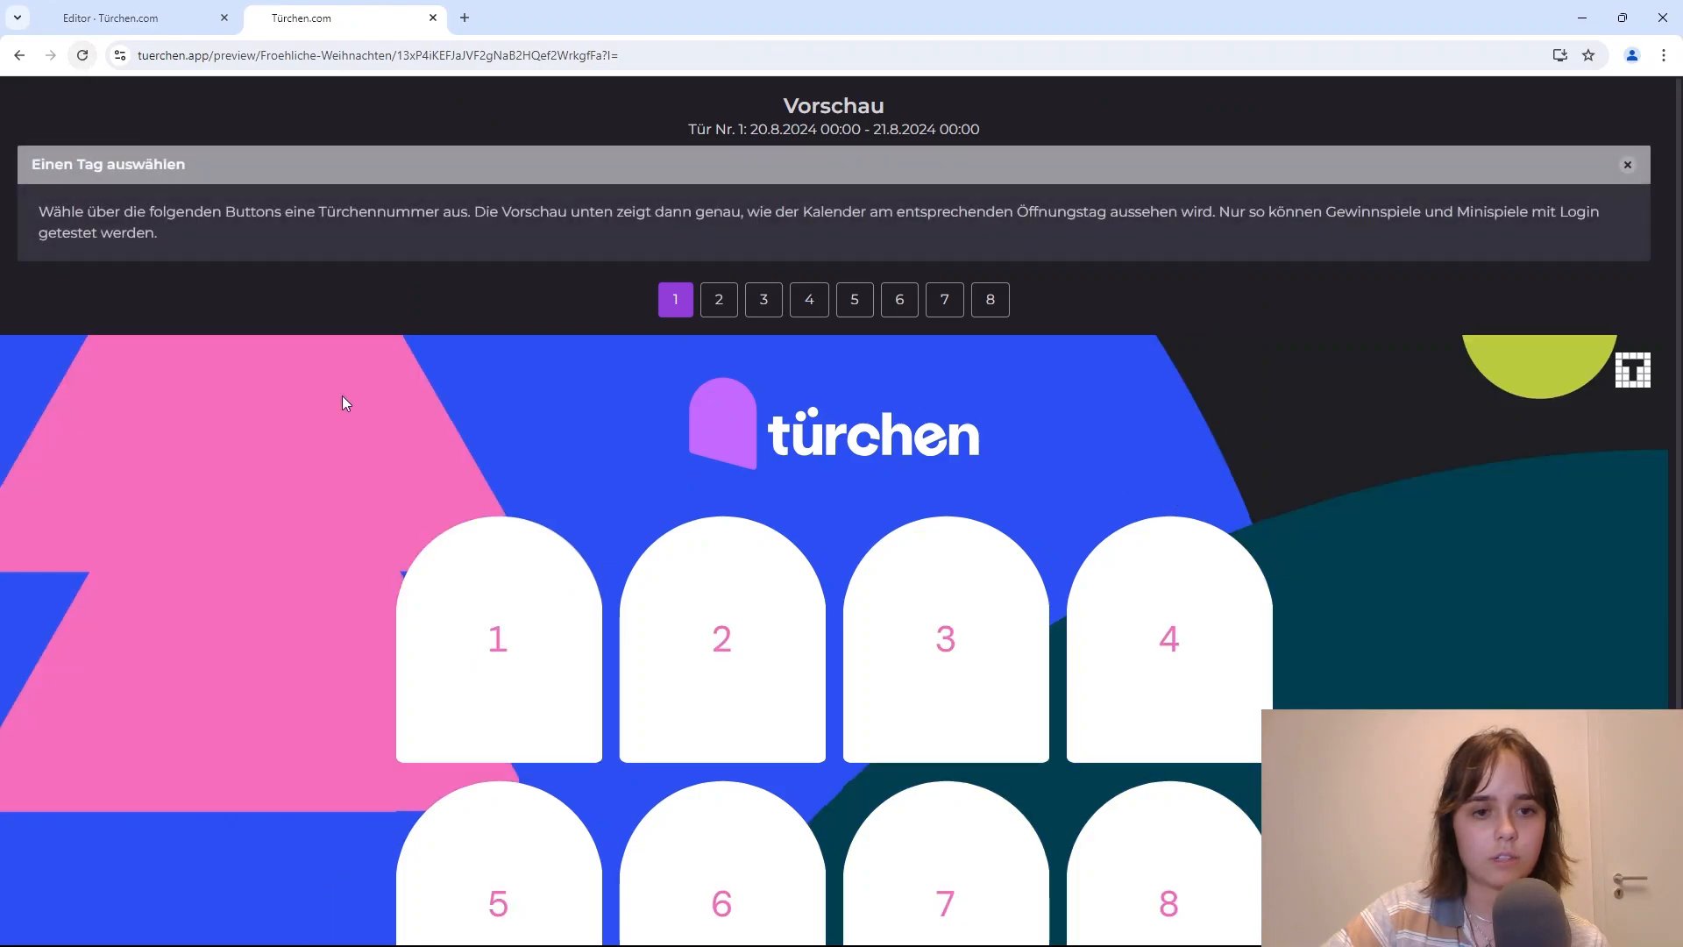
click(523, 639)
scroll(828, 591, down, 4)
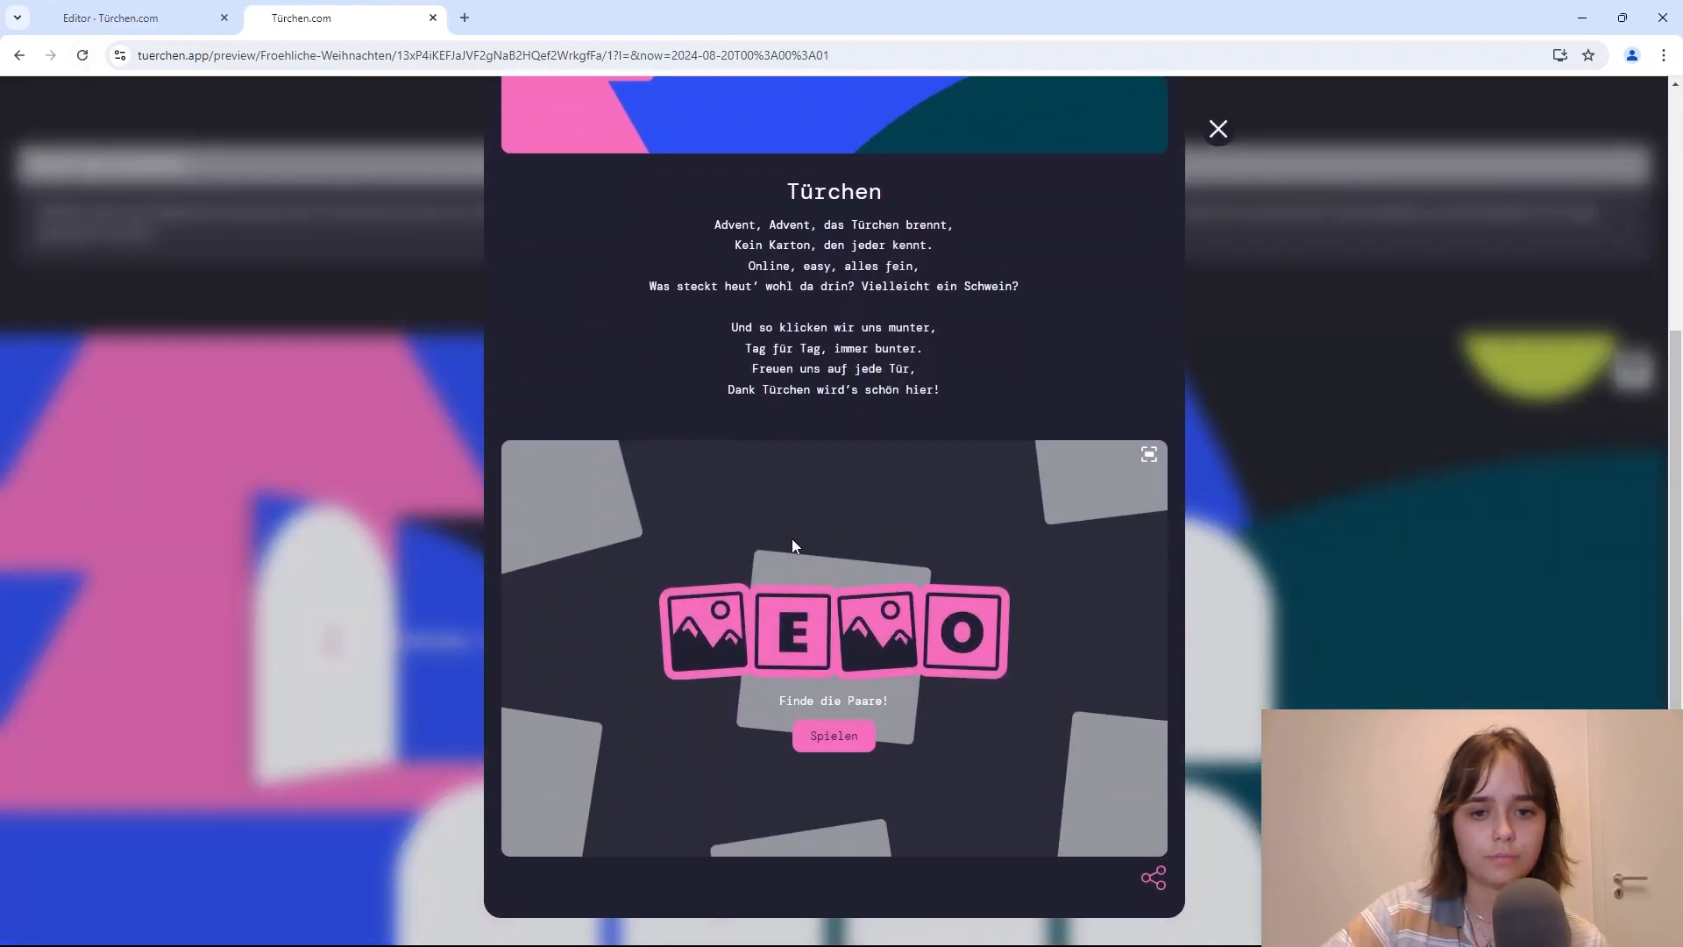
click(850, 745)
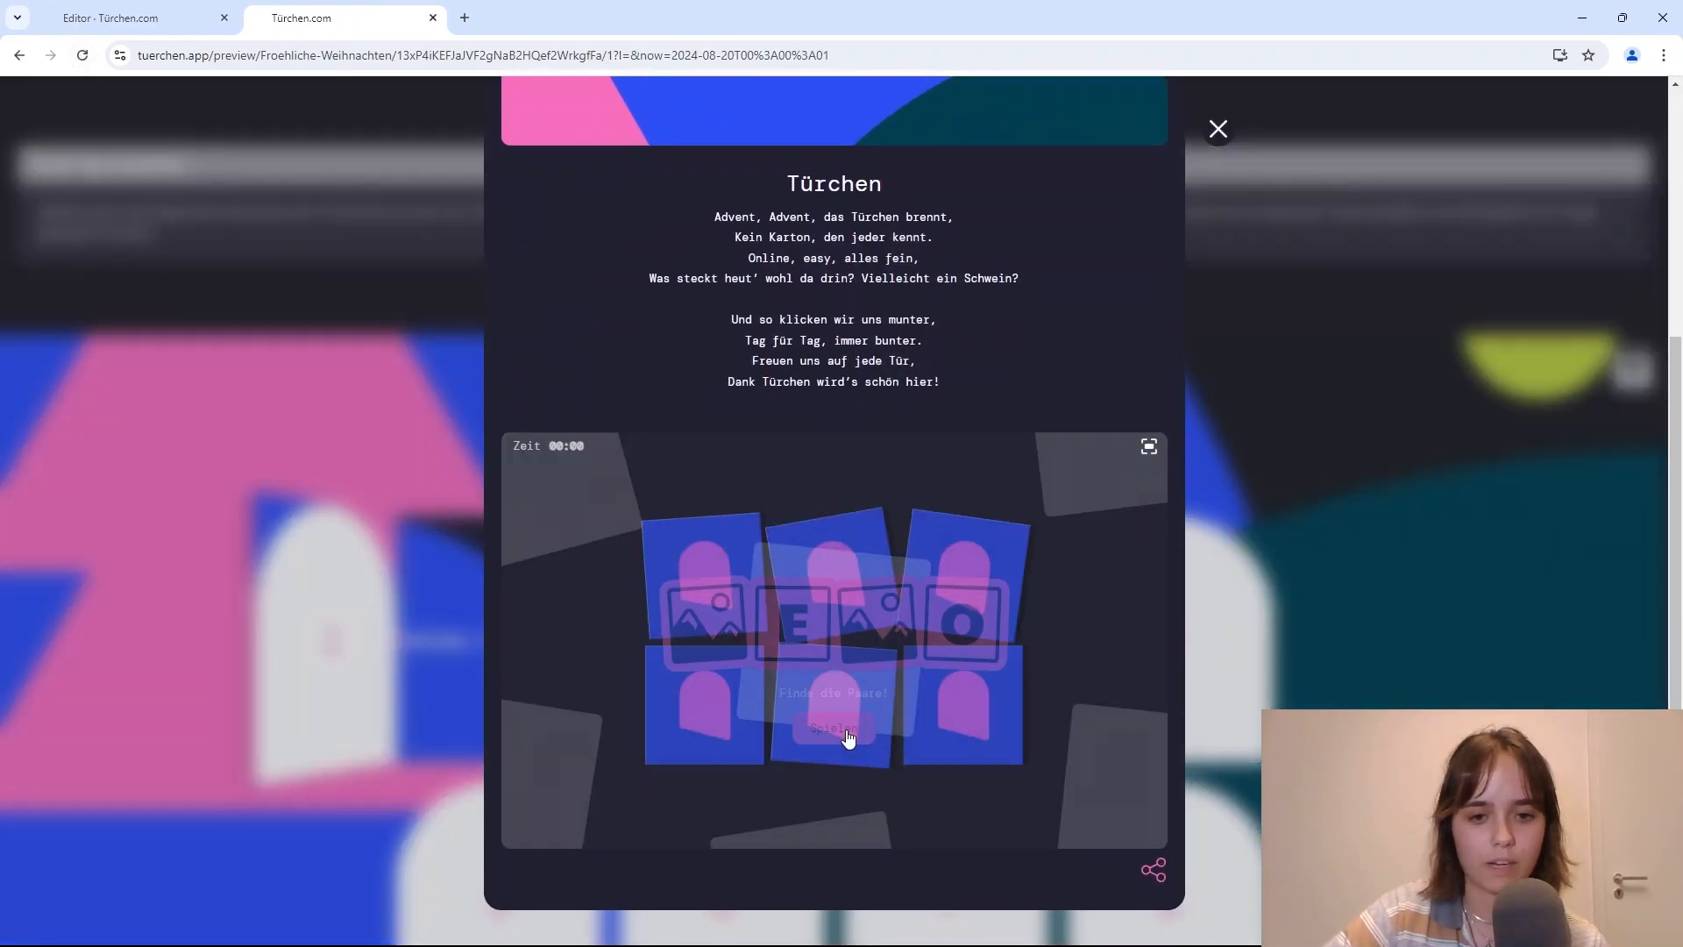
click(807, 699)
click(709, 557)
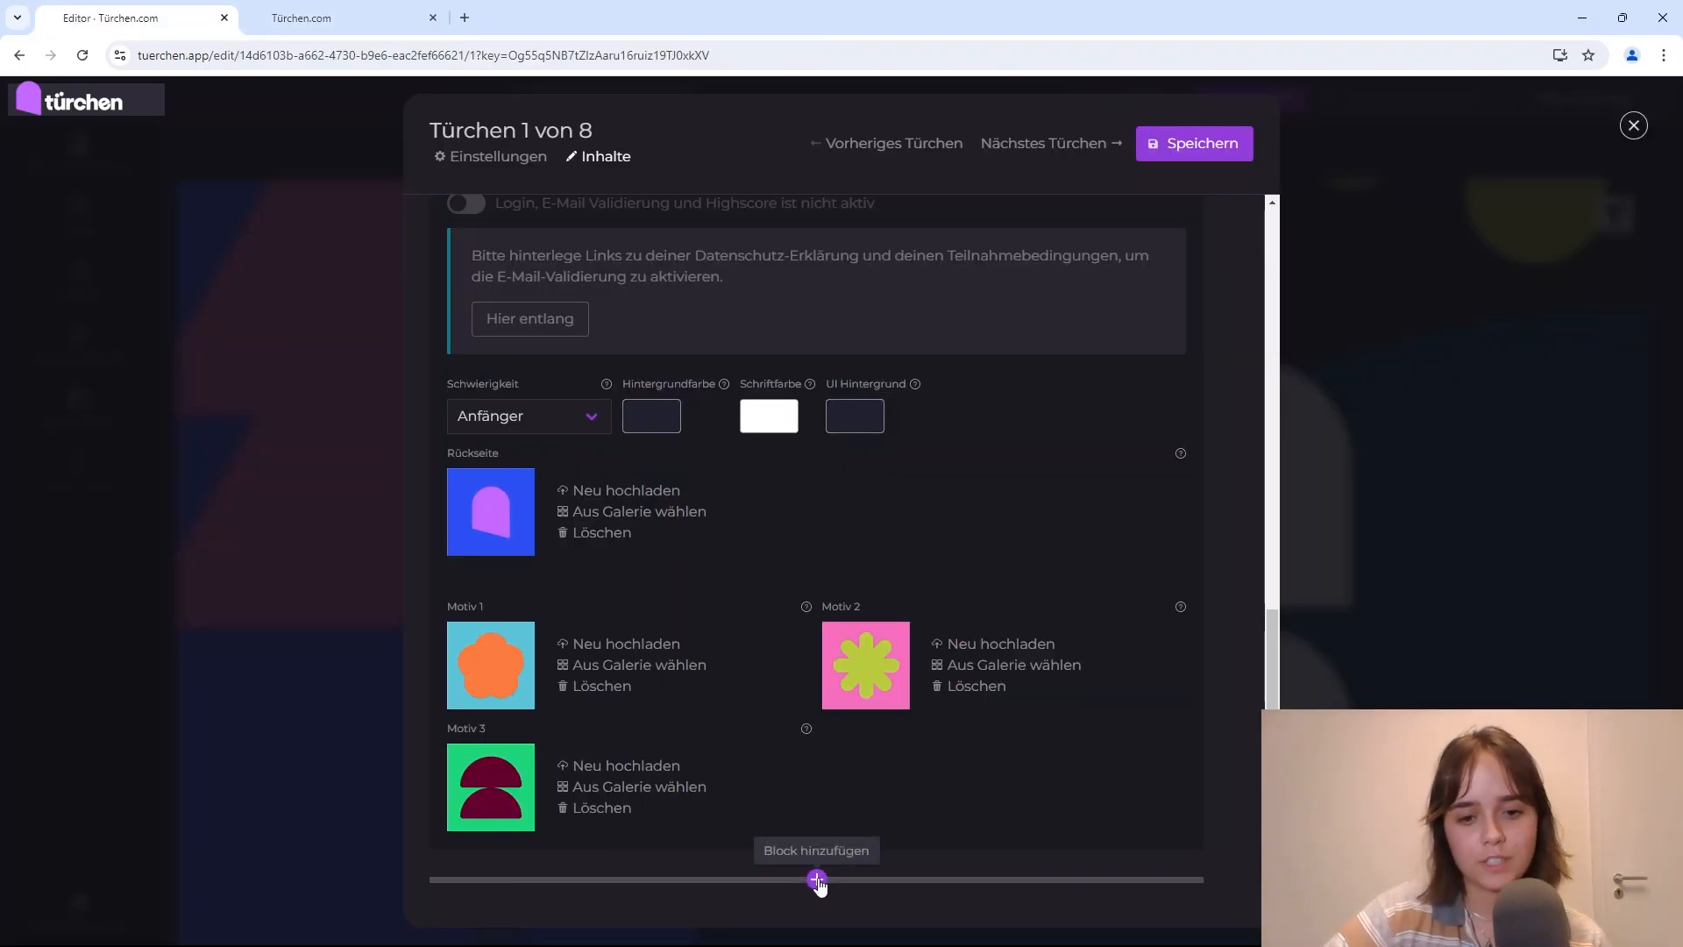
Step: Return to editing door 1, add another game block below the Memory game and choose Puzzle
click(818, 878)
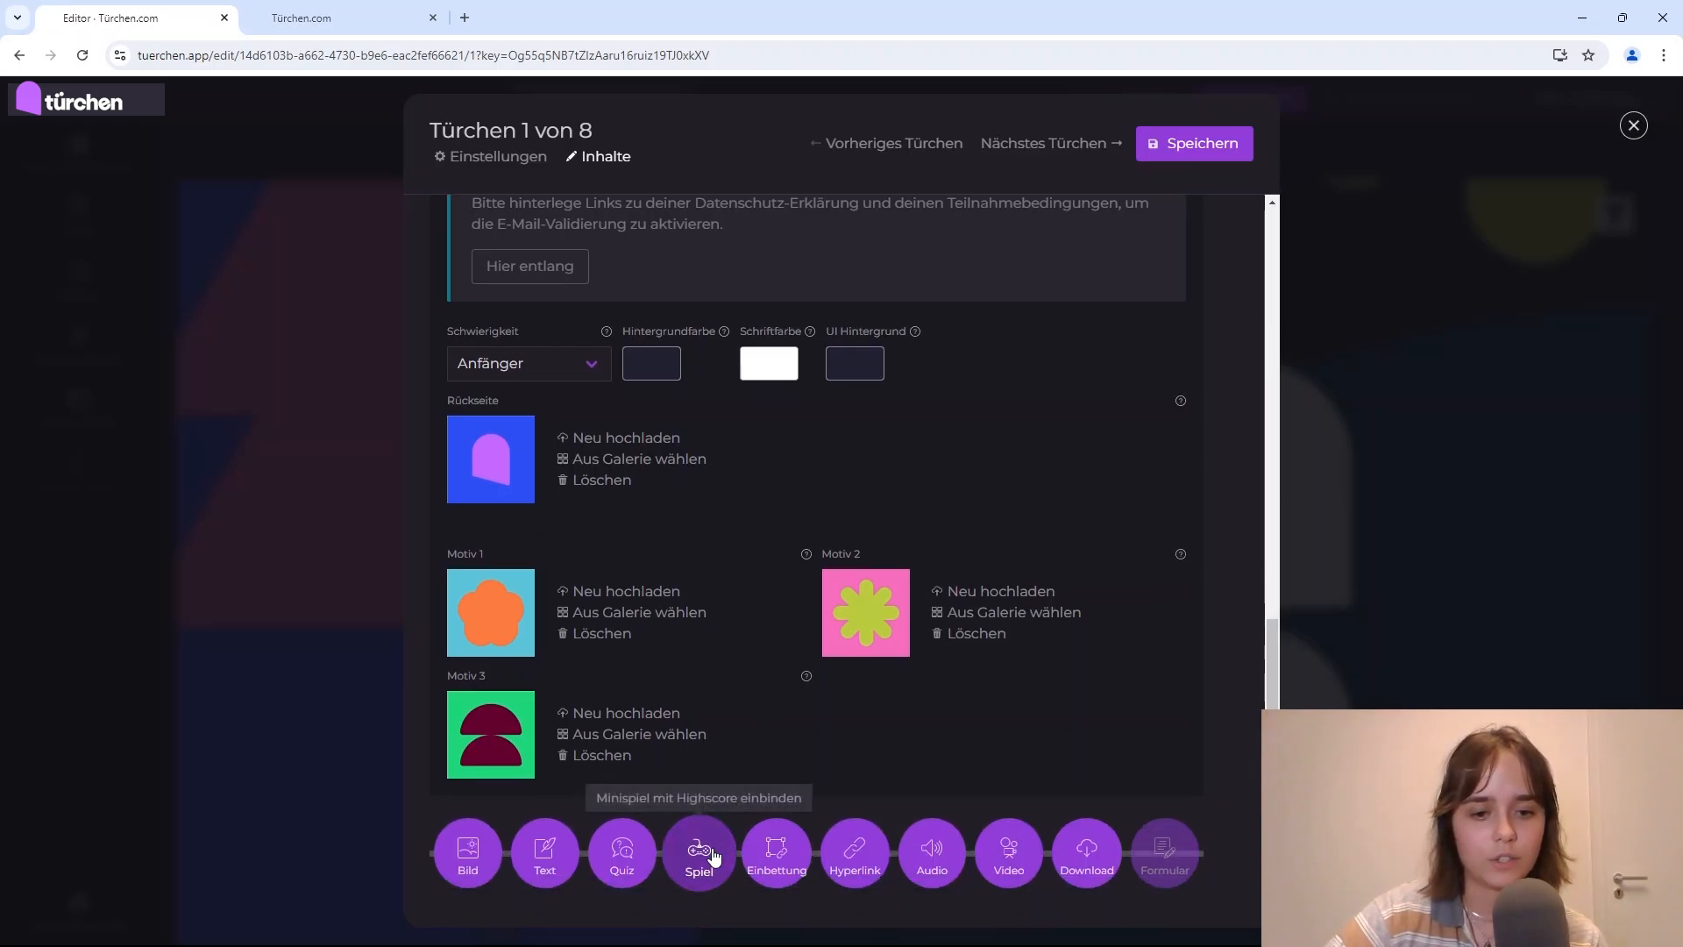
click(698, 852)
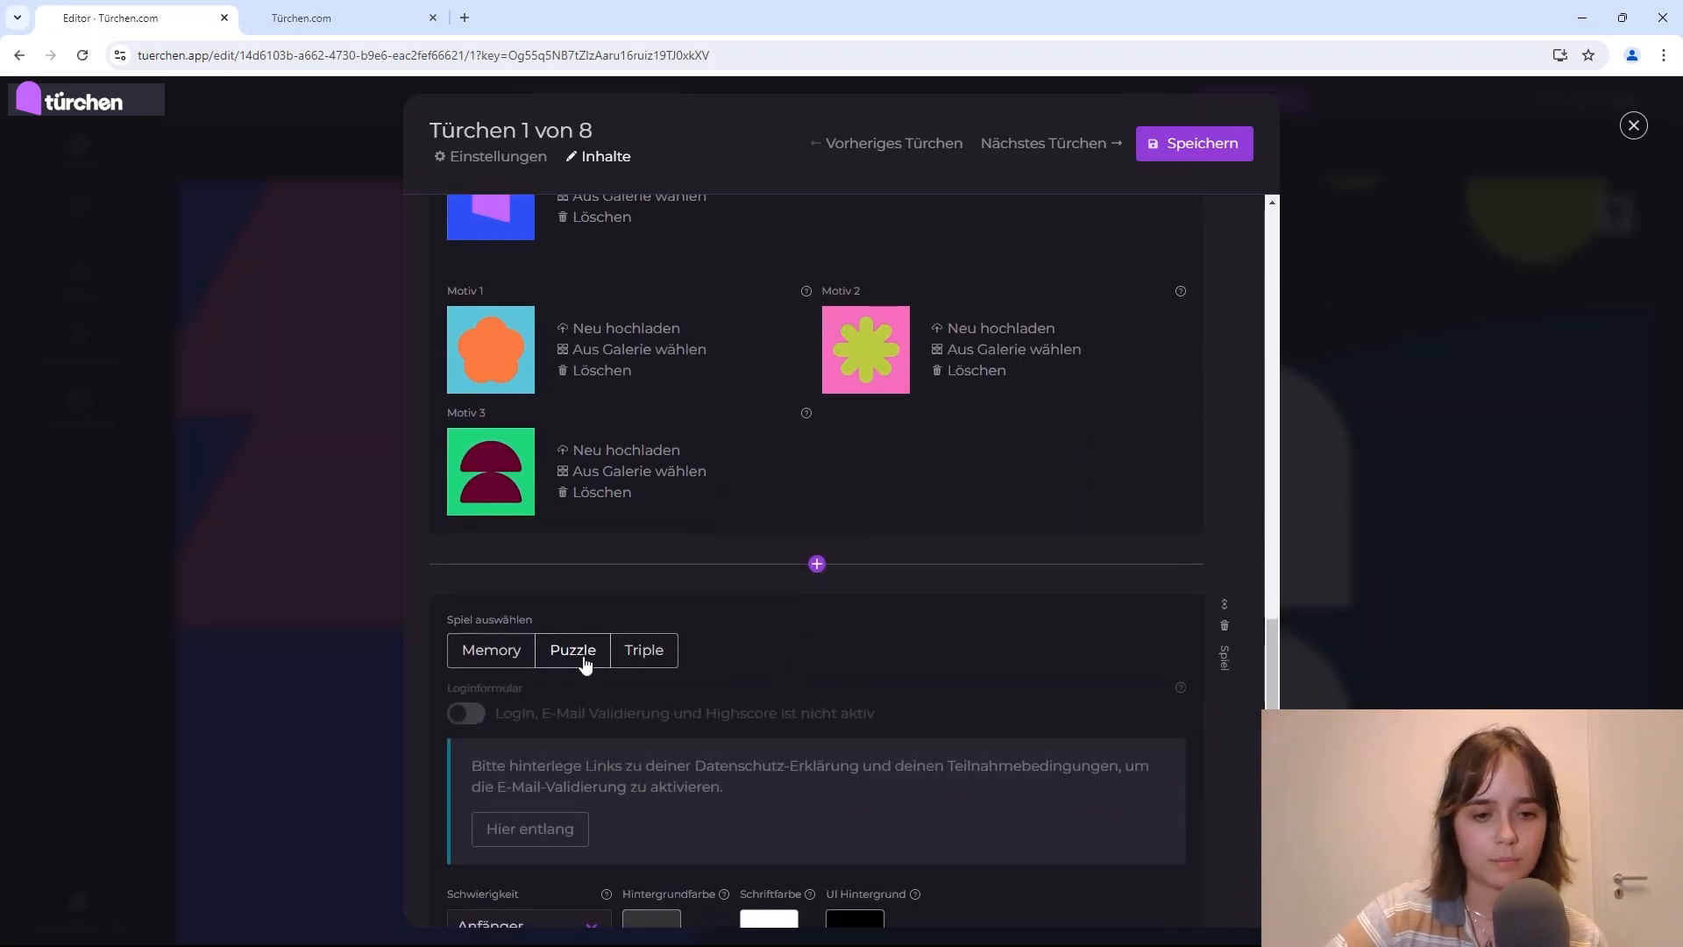
click(586, 664)
Step: Upload the puzzle-image file as the Puzzle game's graphic
scroll(1004, 656, down, 3)
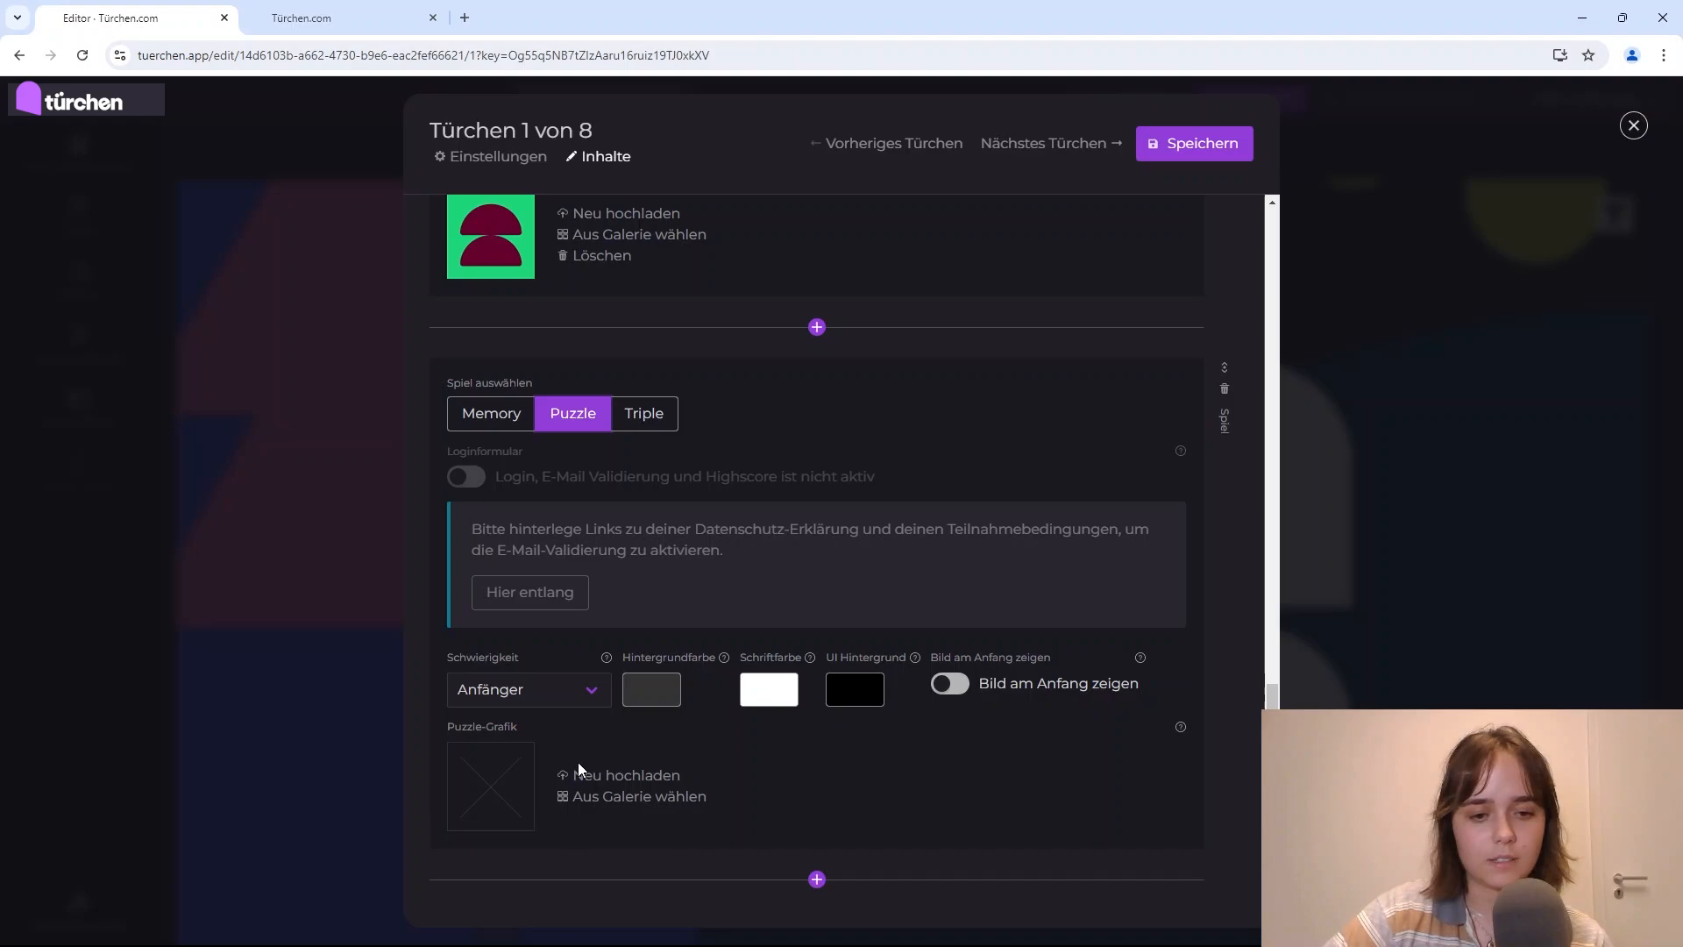
click(638, 780)
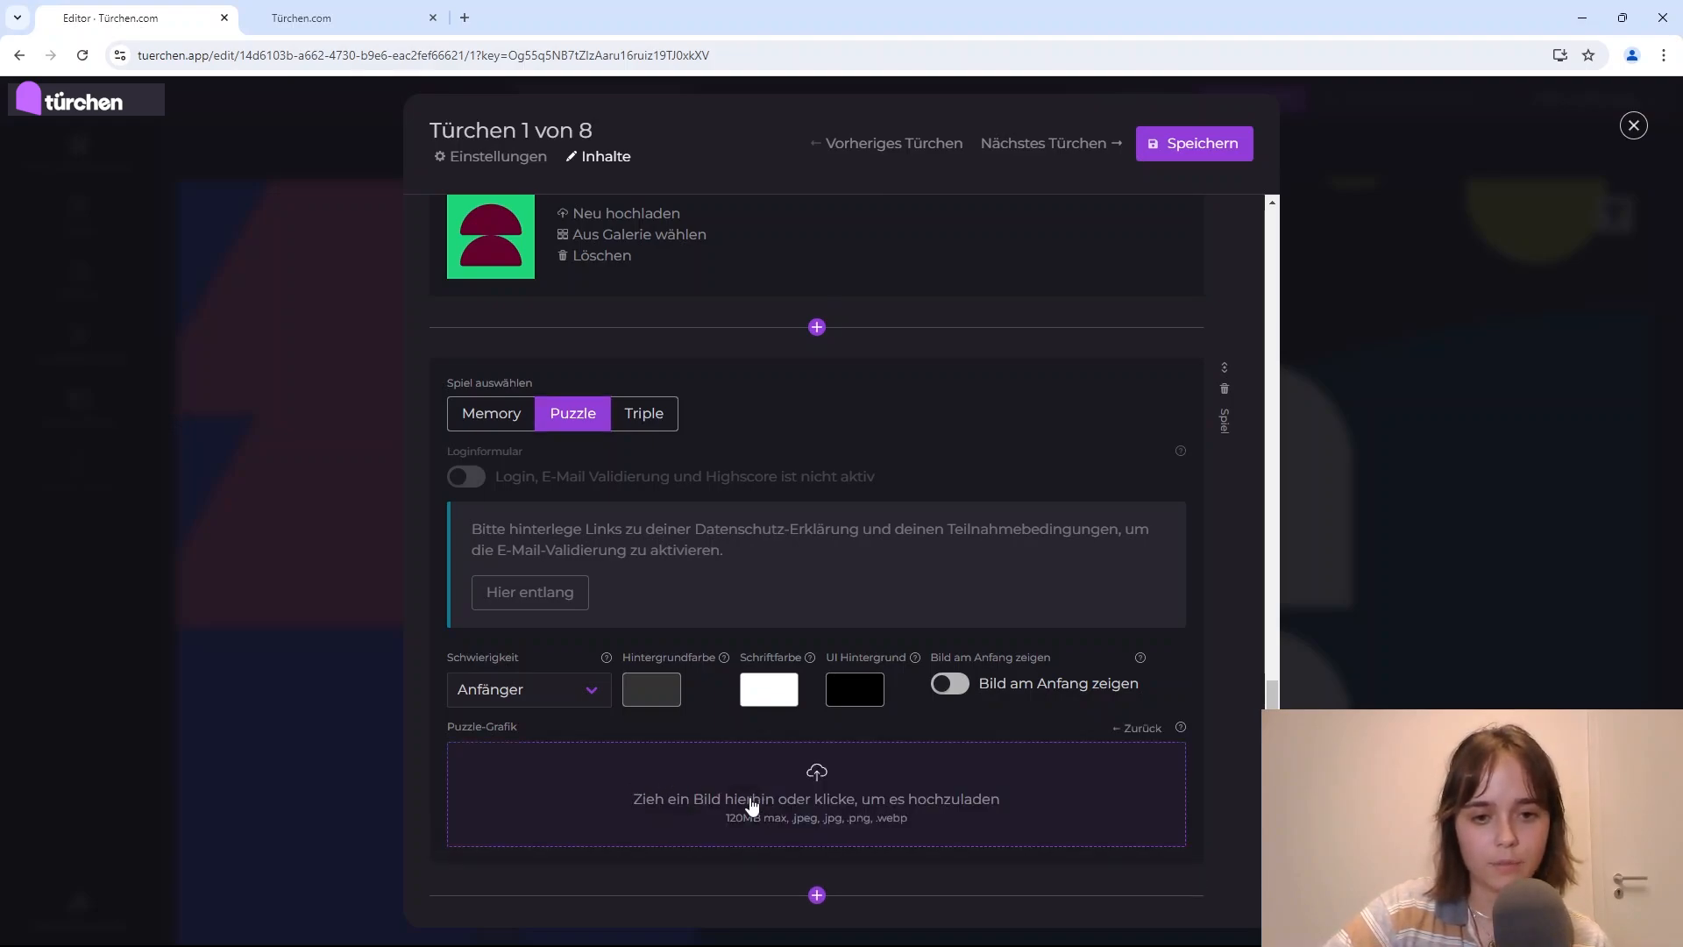
click(679, 778)
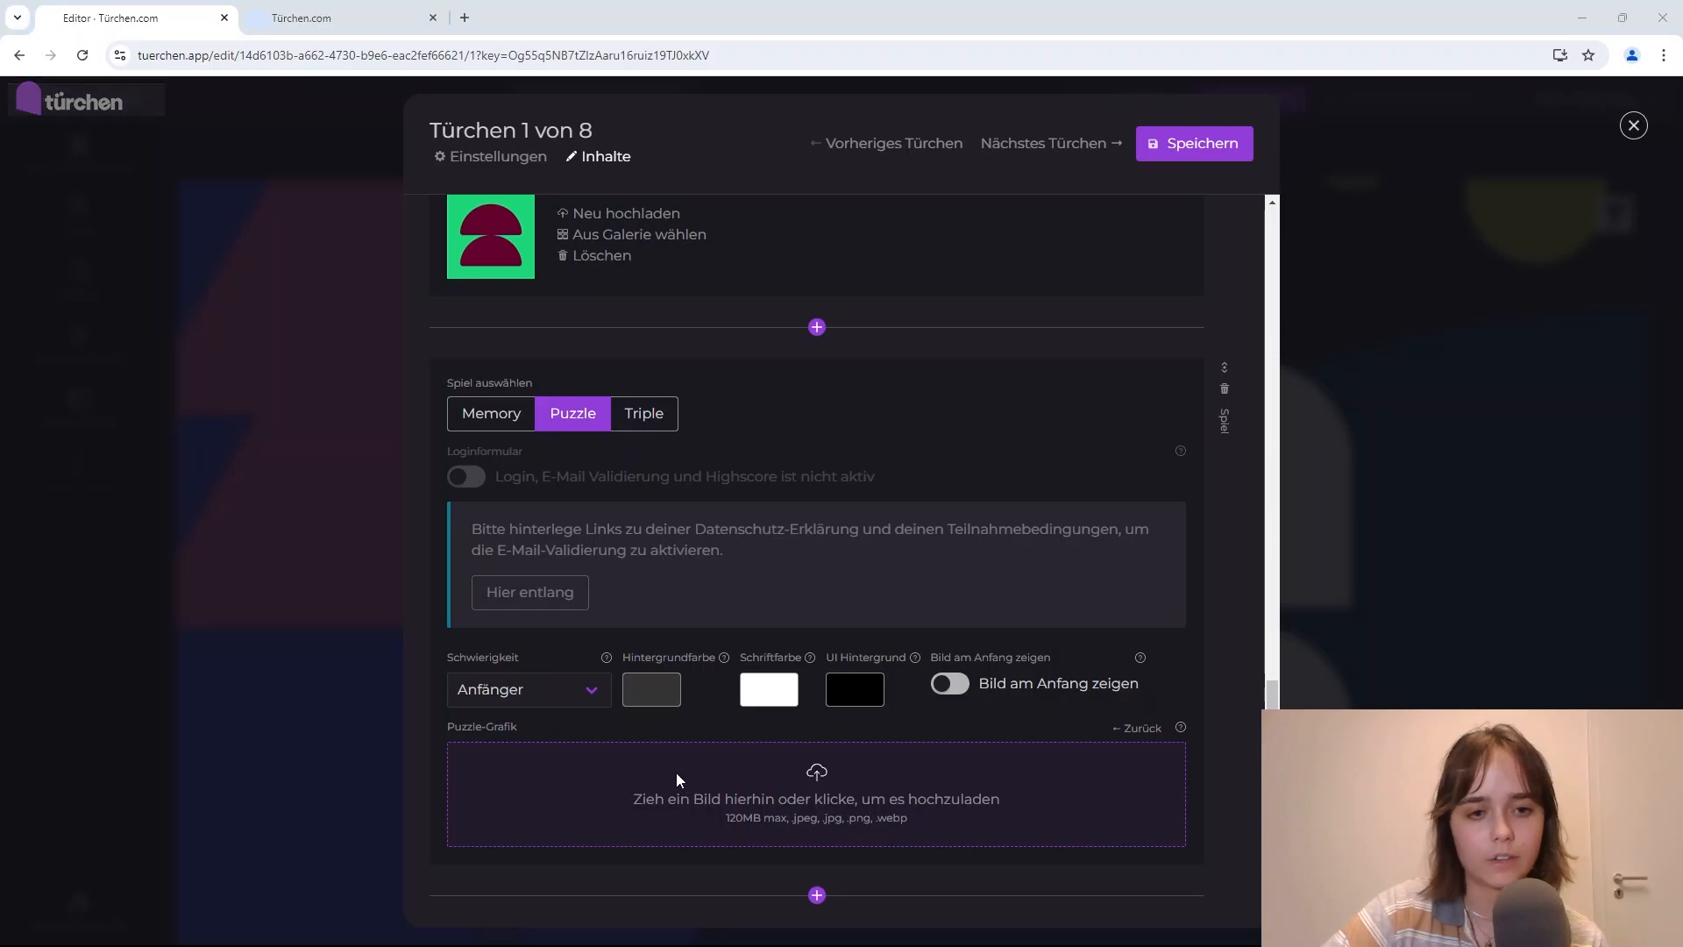
click(783, 259)
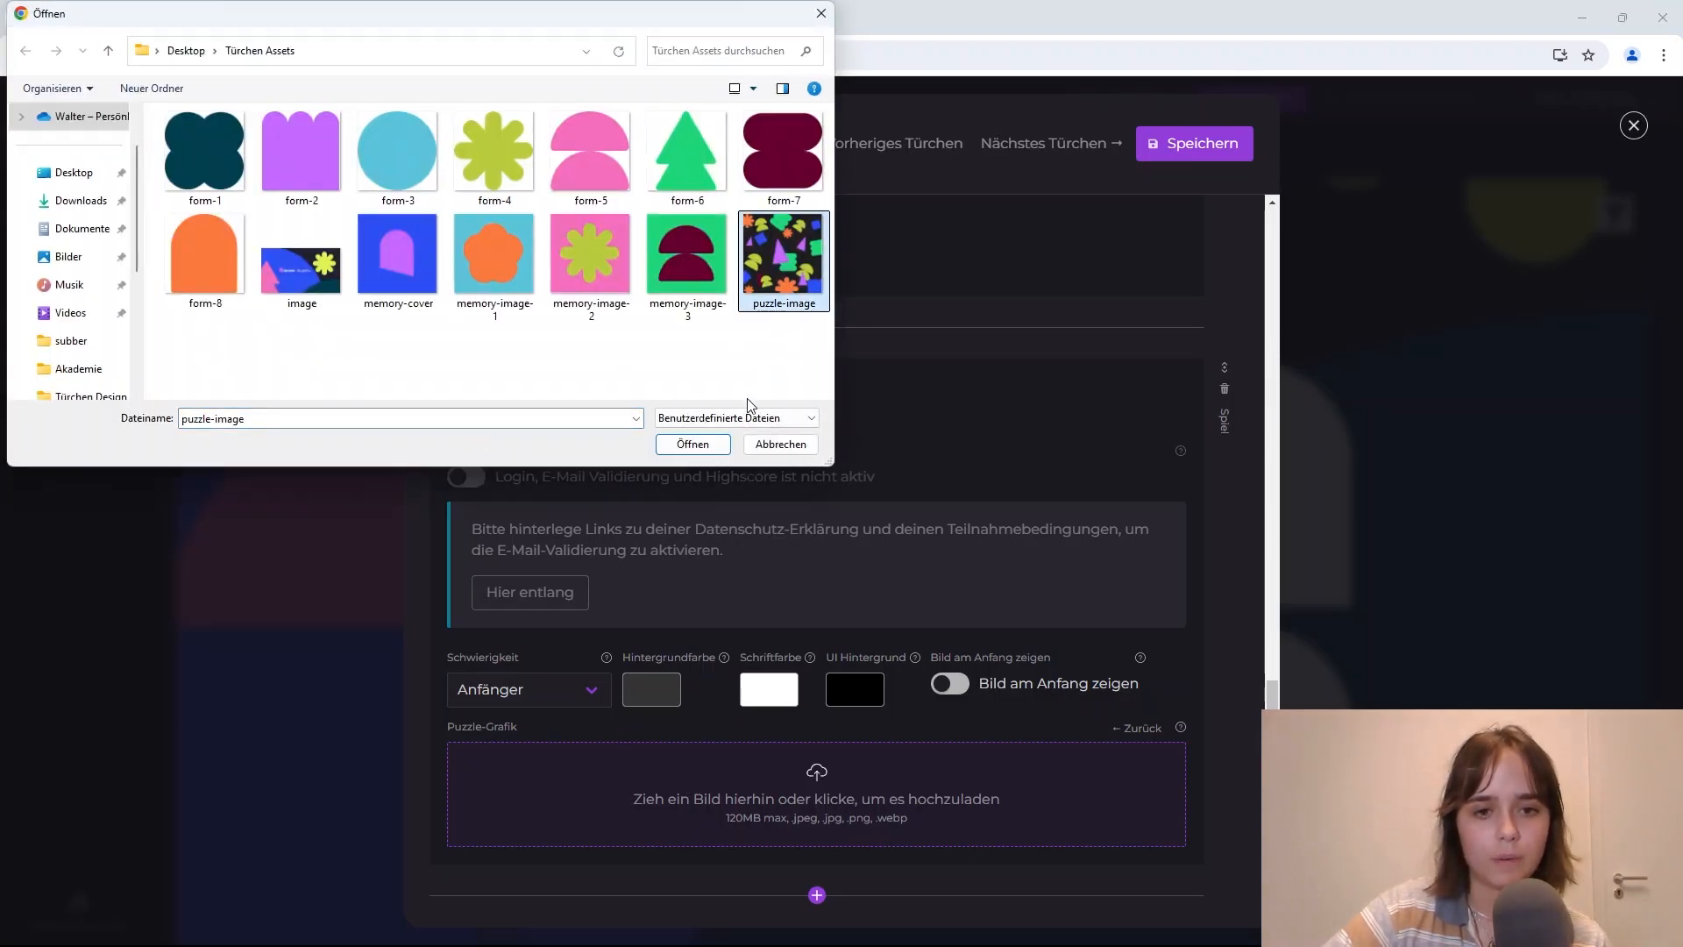
click(691, 444)
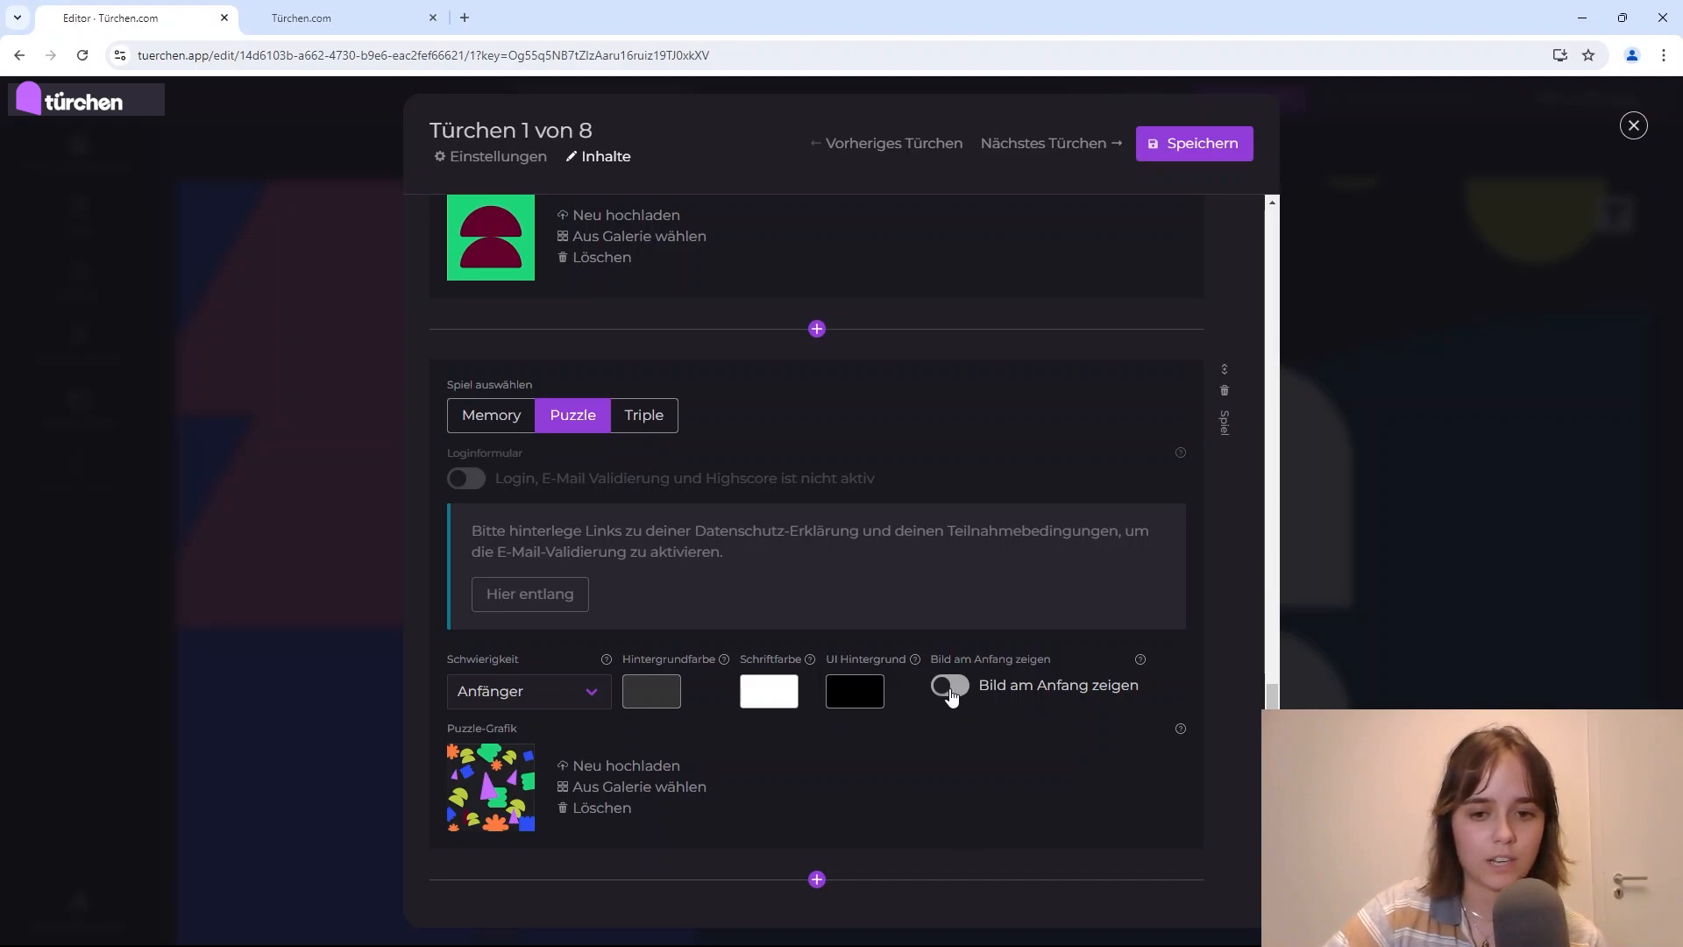
Step: Keep the Puzzle game's difficulty at Anfänger, leave showing the image at the start switched off, and save door 1
click(953, 693)
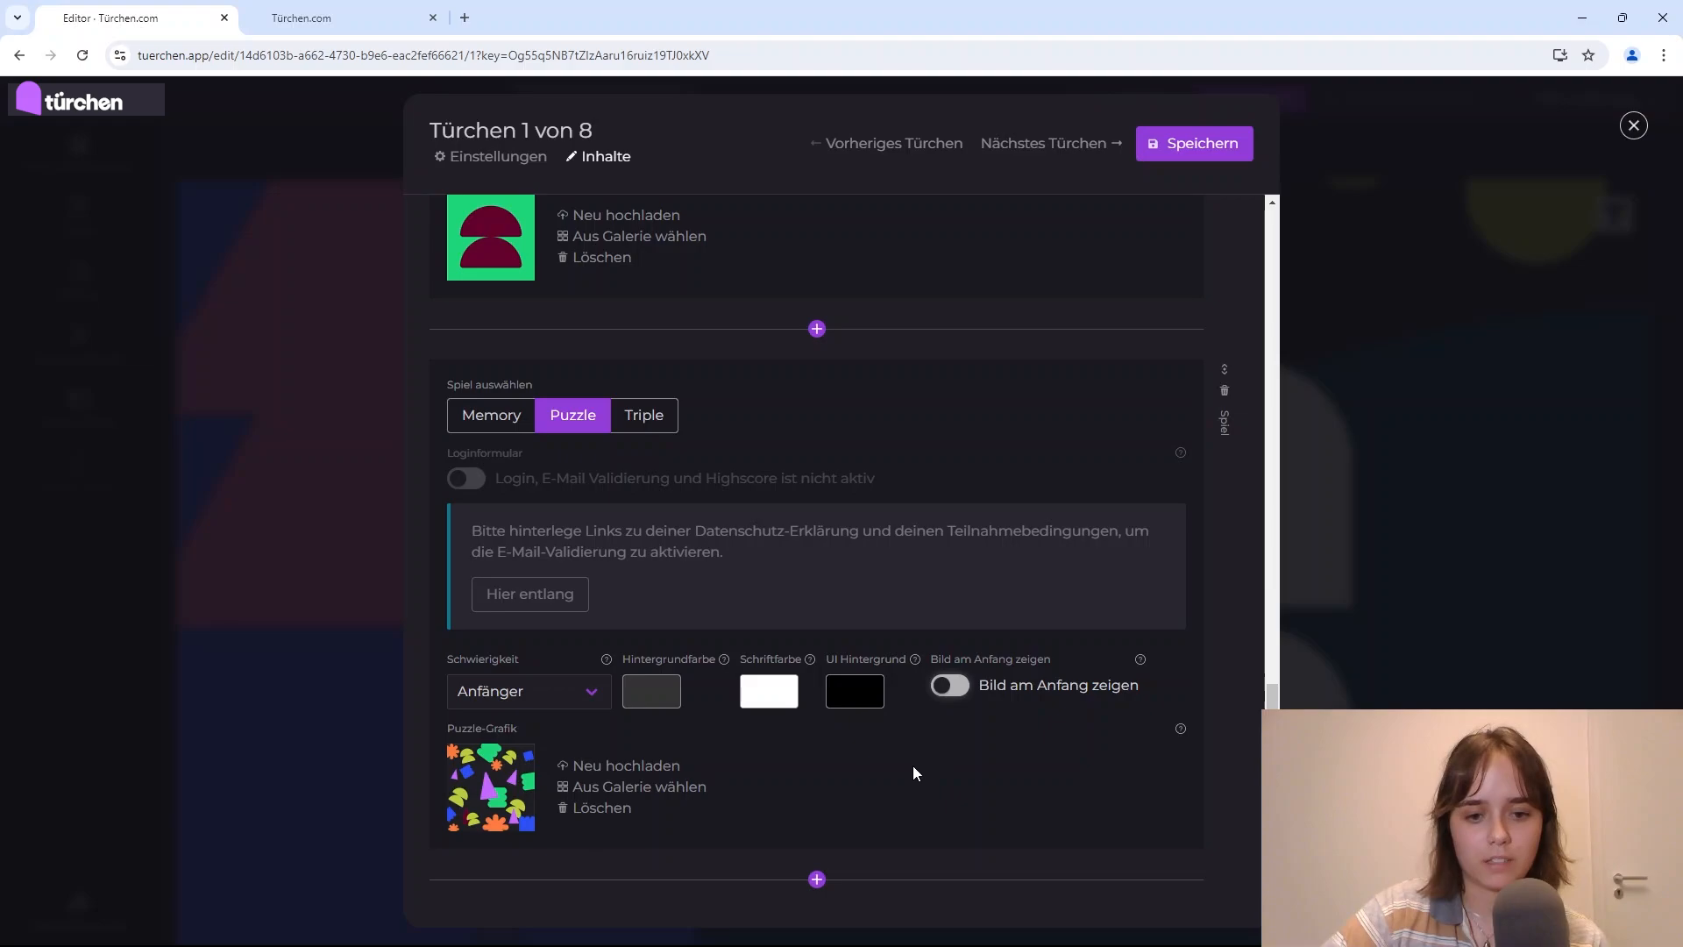
click(571, 694)
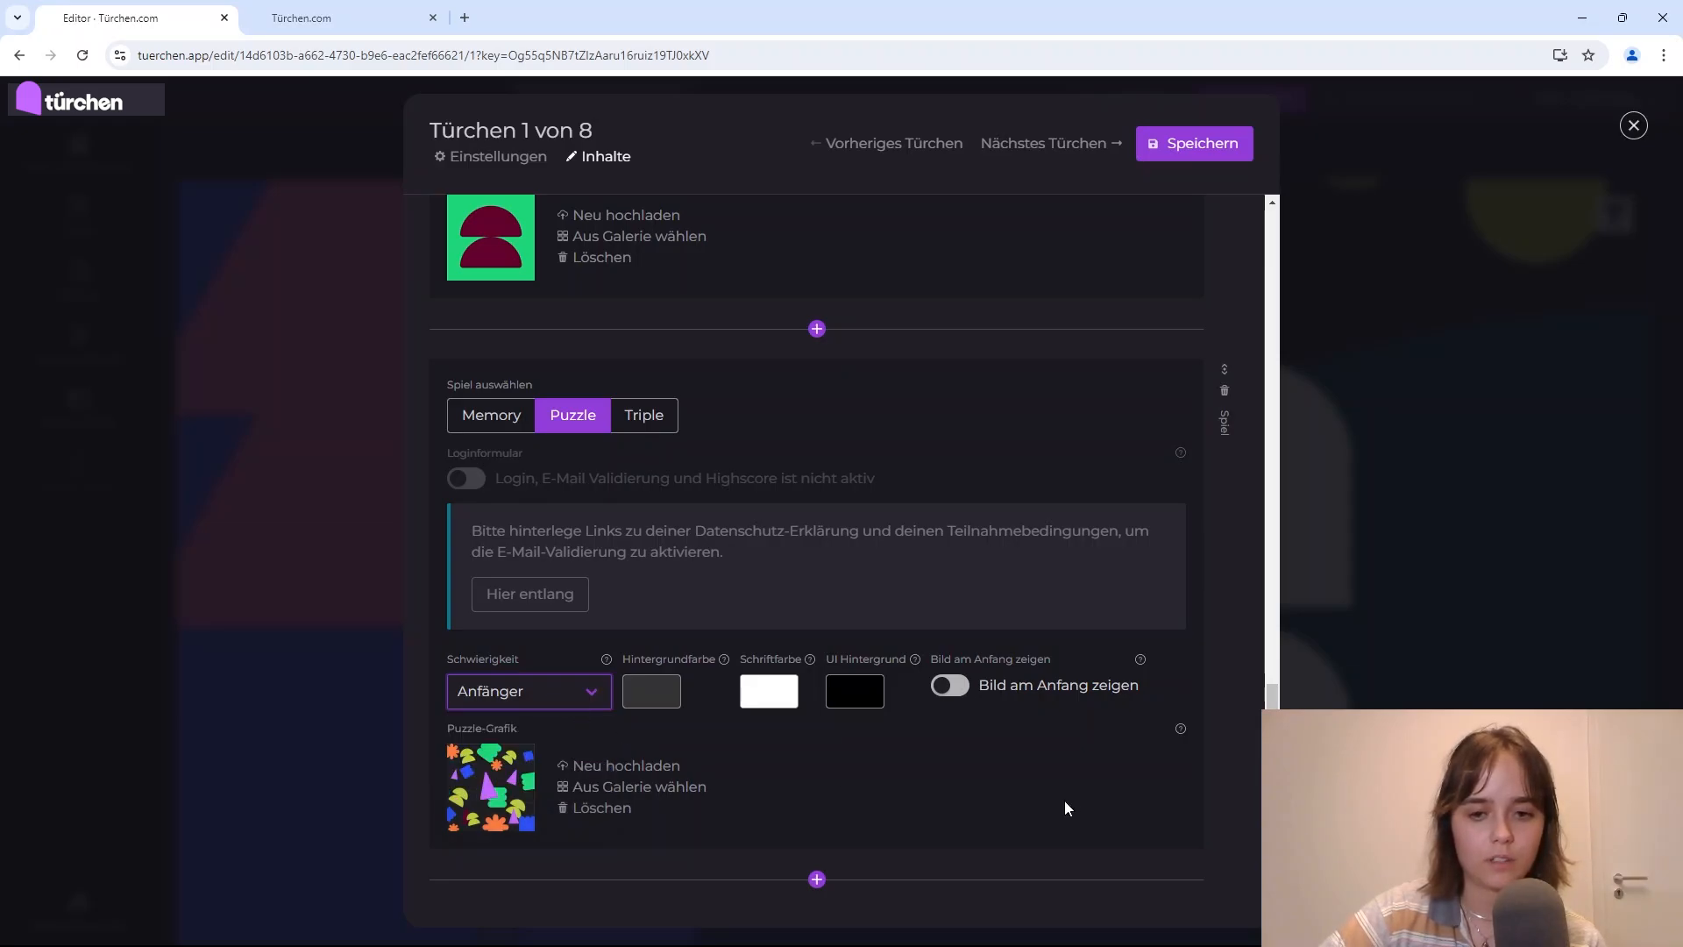
click(1209, 158)
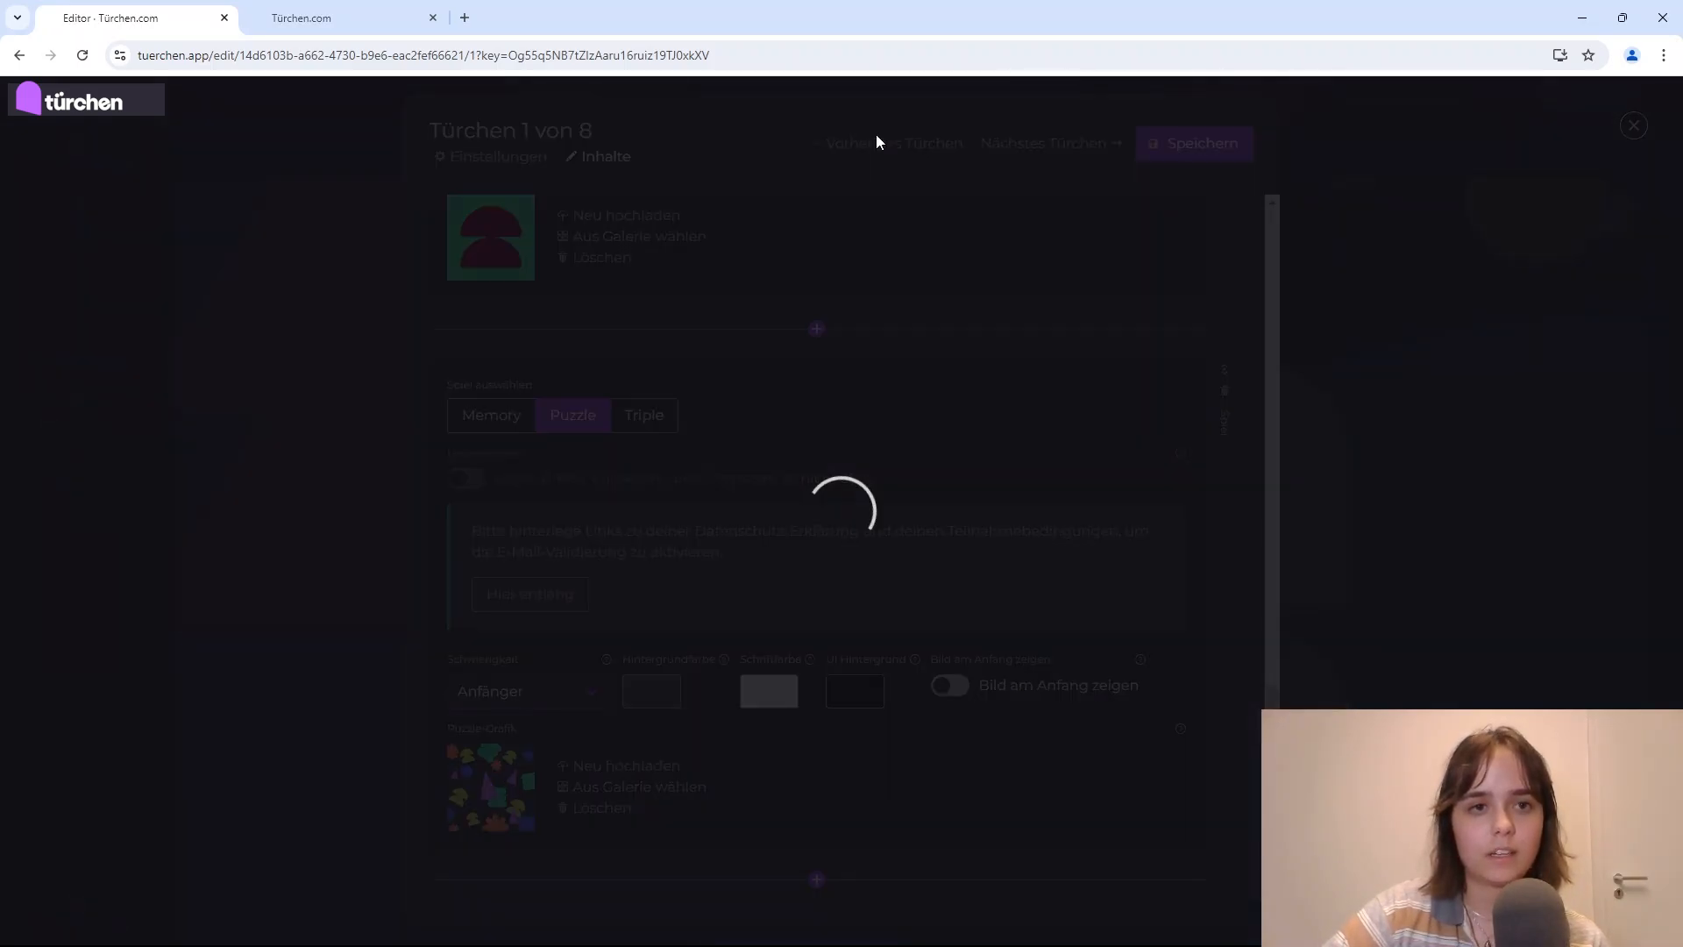
Step: Open door 1 in the preview and test the Puzzle game by moving one piece
click(552, 590)
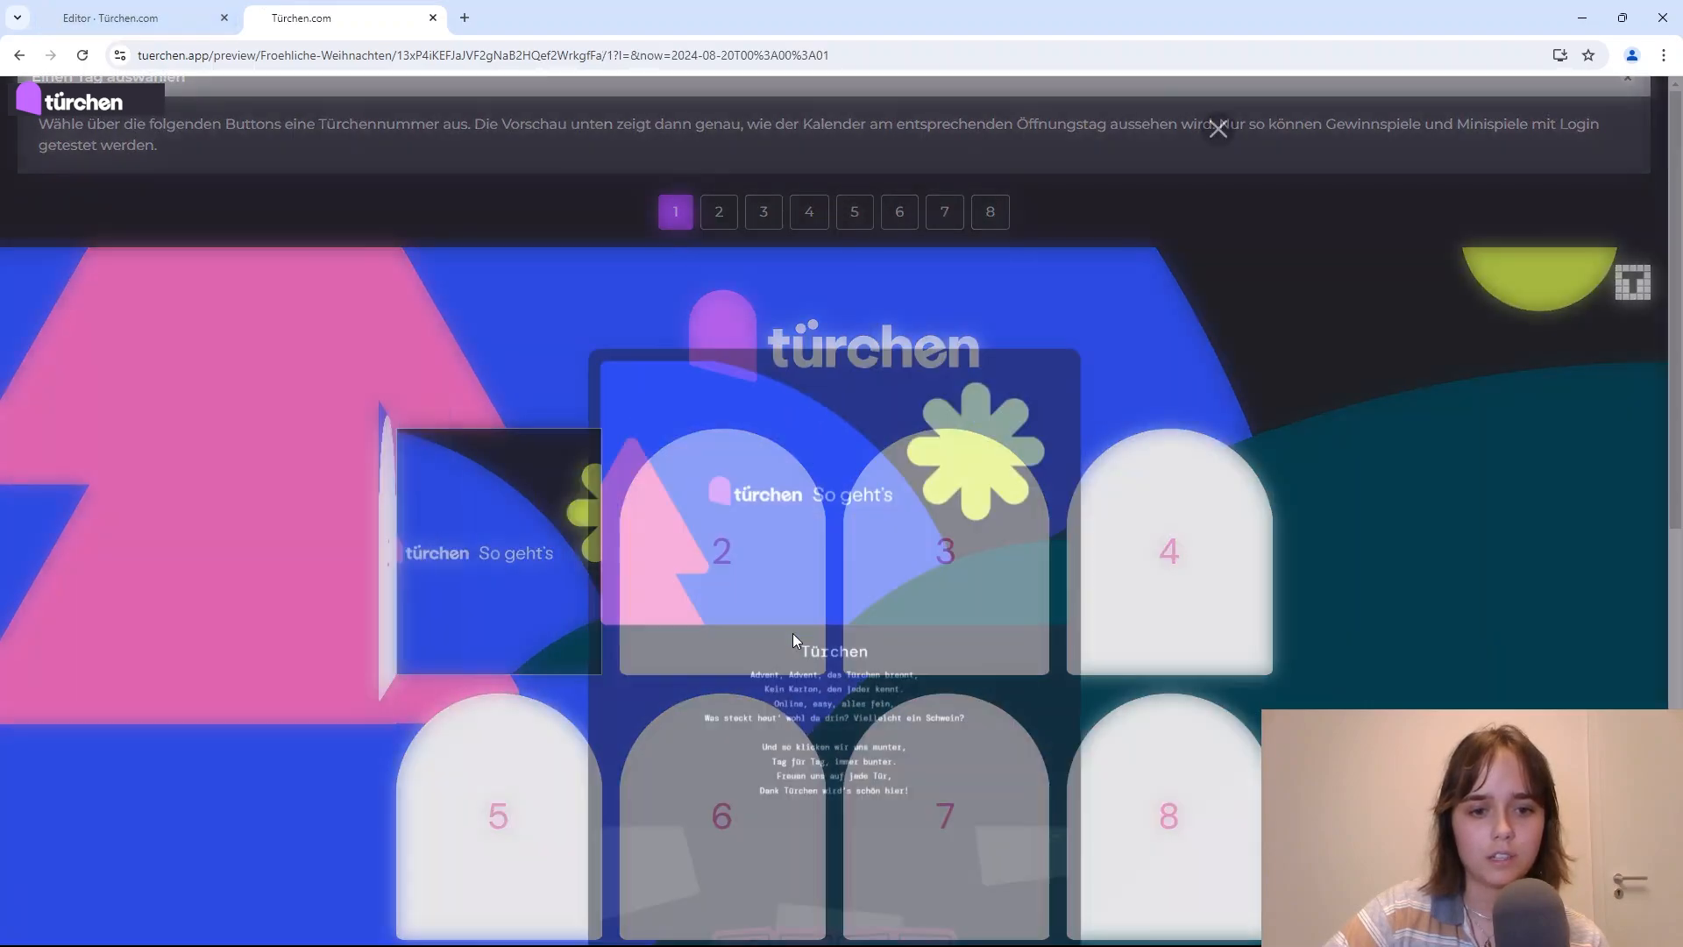
scroll(710, 535, down, 8)
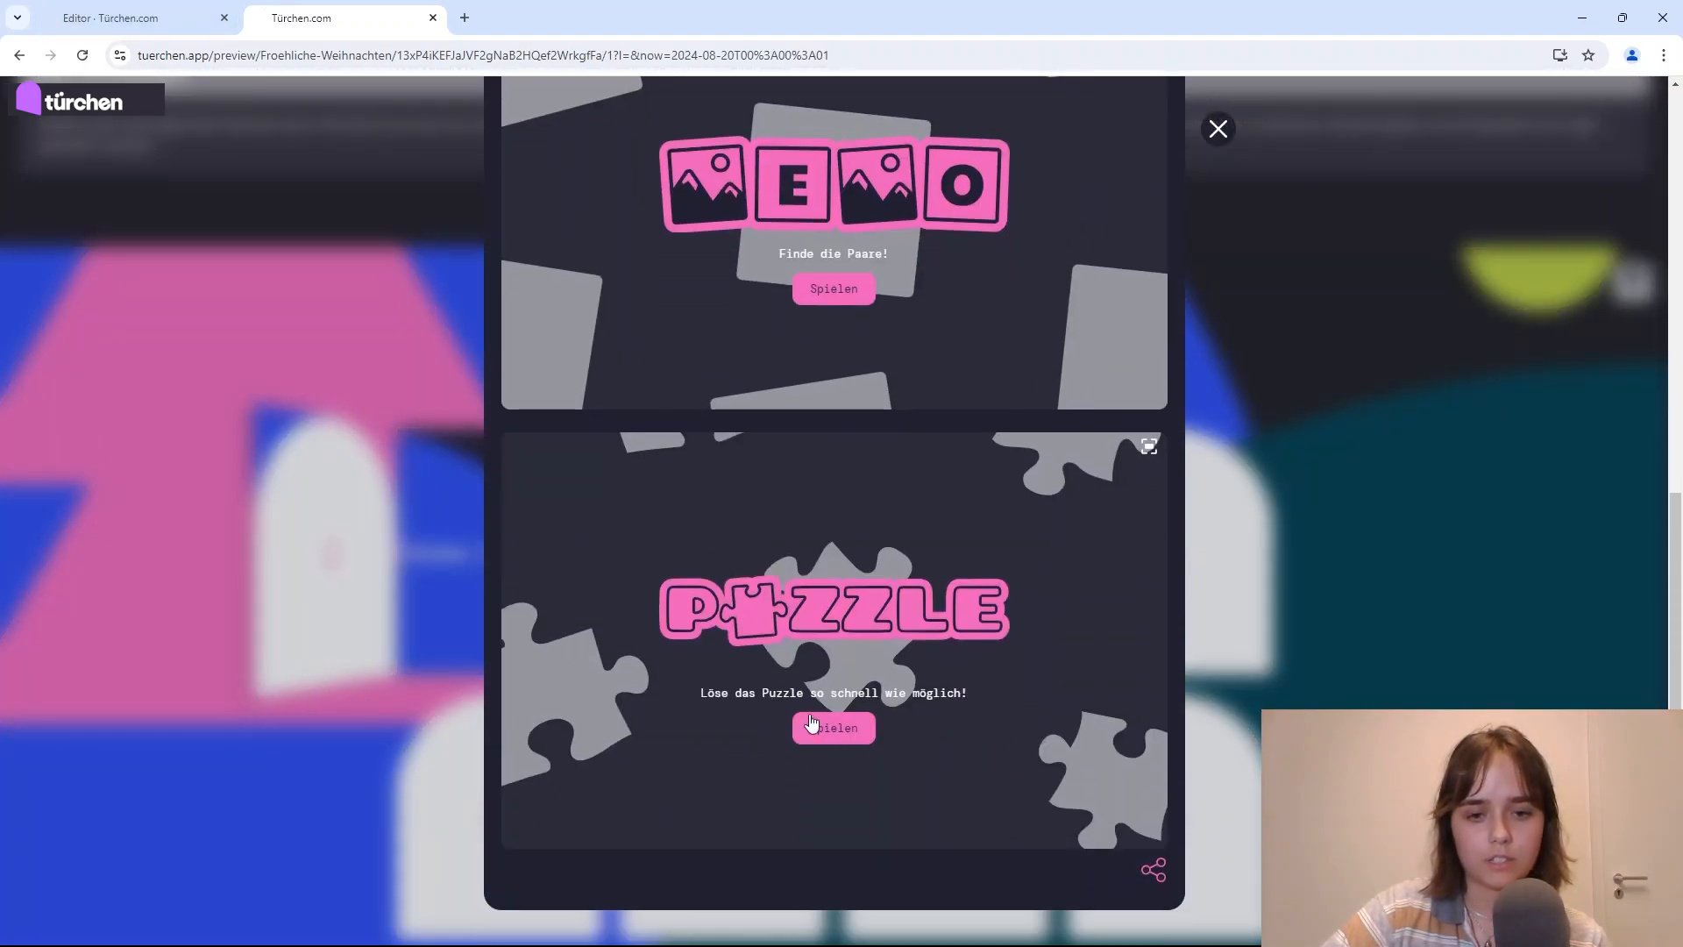
click(826, 726)
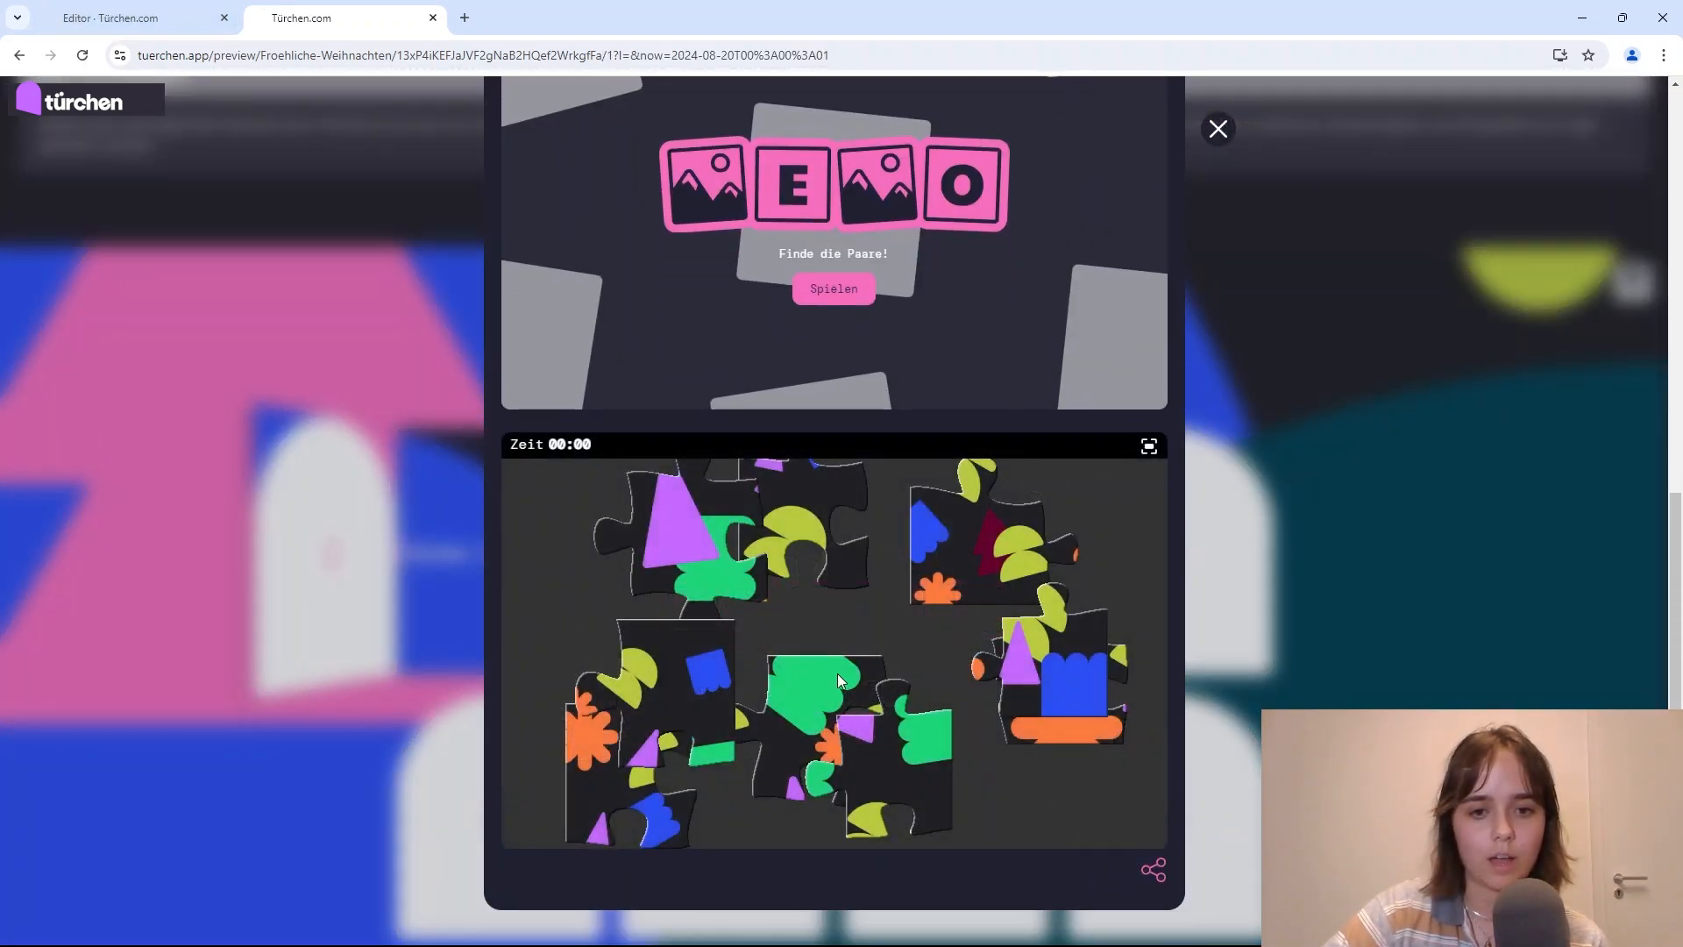
drag(838, 673, 930, 538)
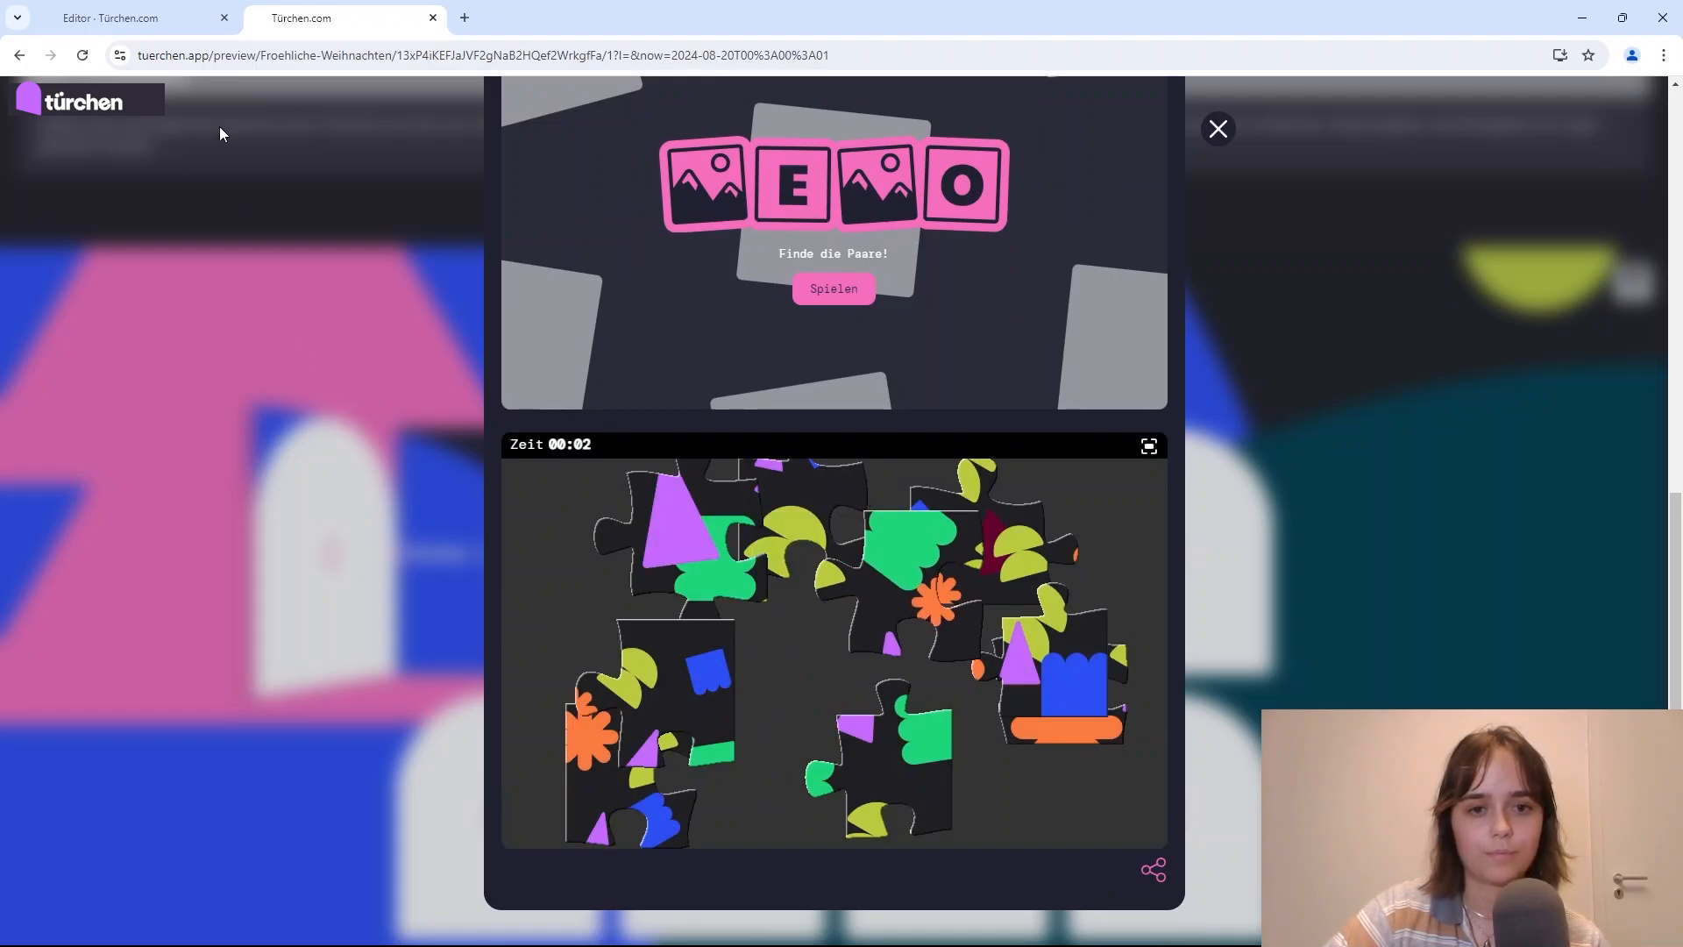
Step: Return to editing door 1, add a game block below the Puzzle game and choose Triple
click(135, 17)
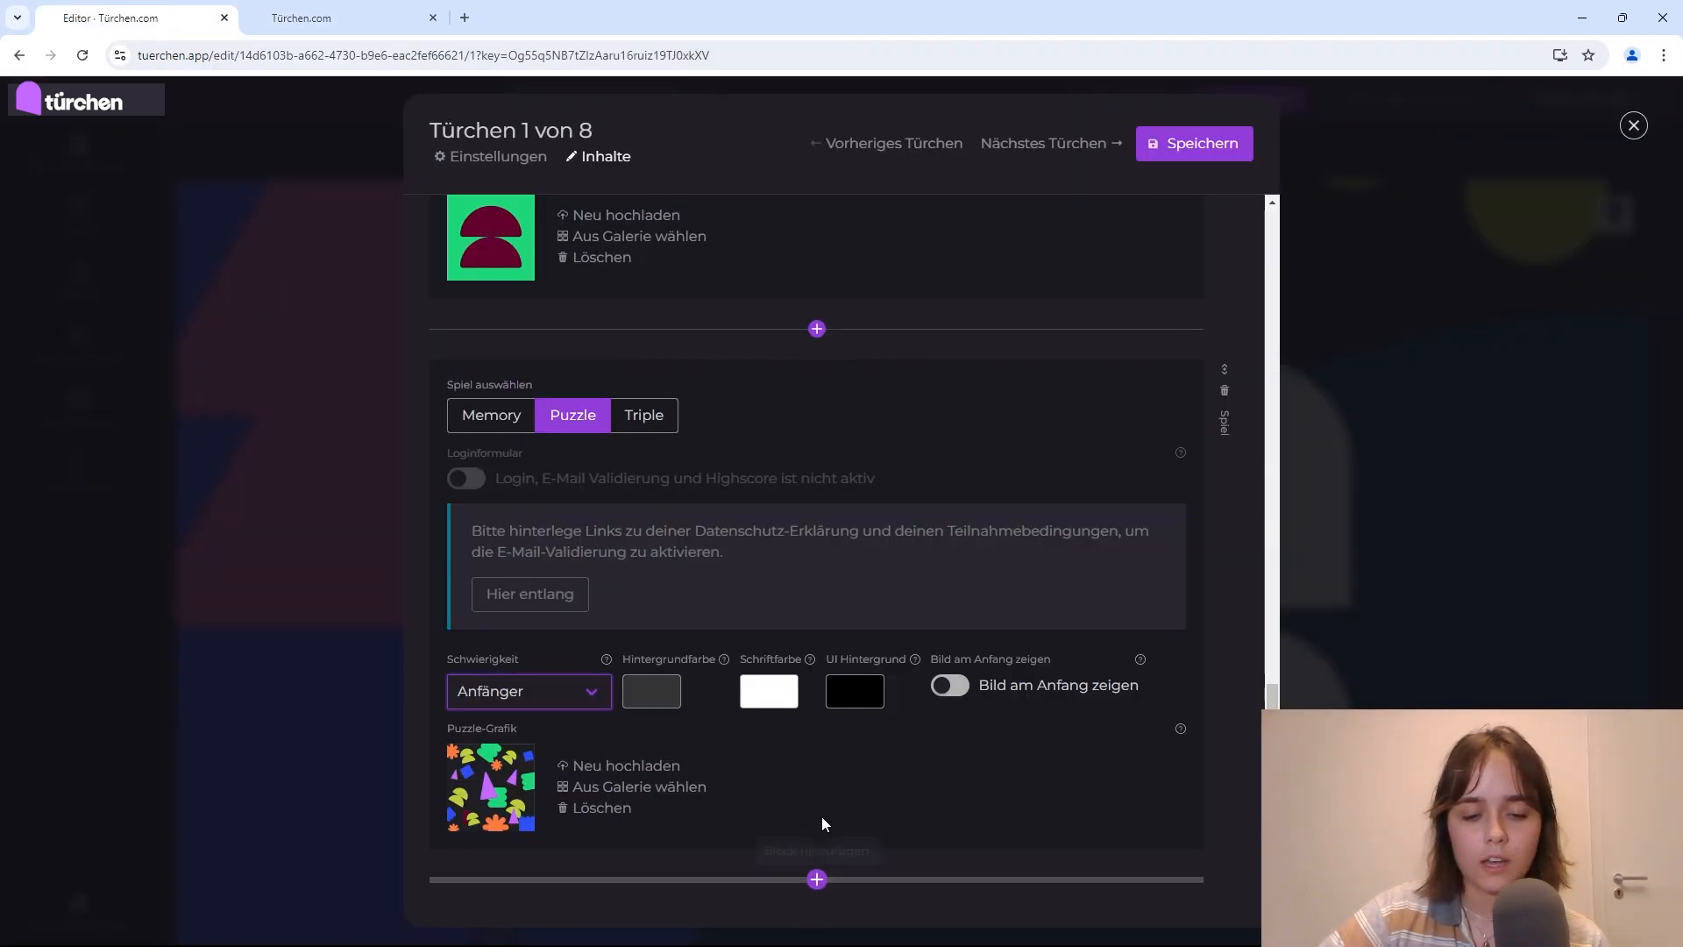
click(815, 880)
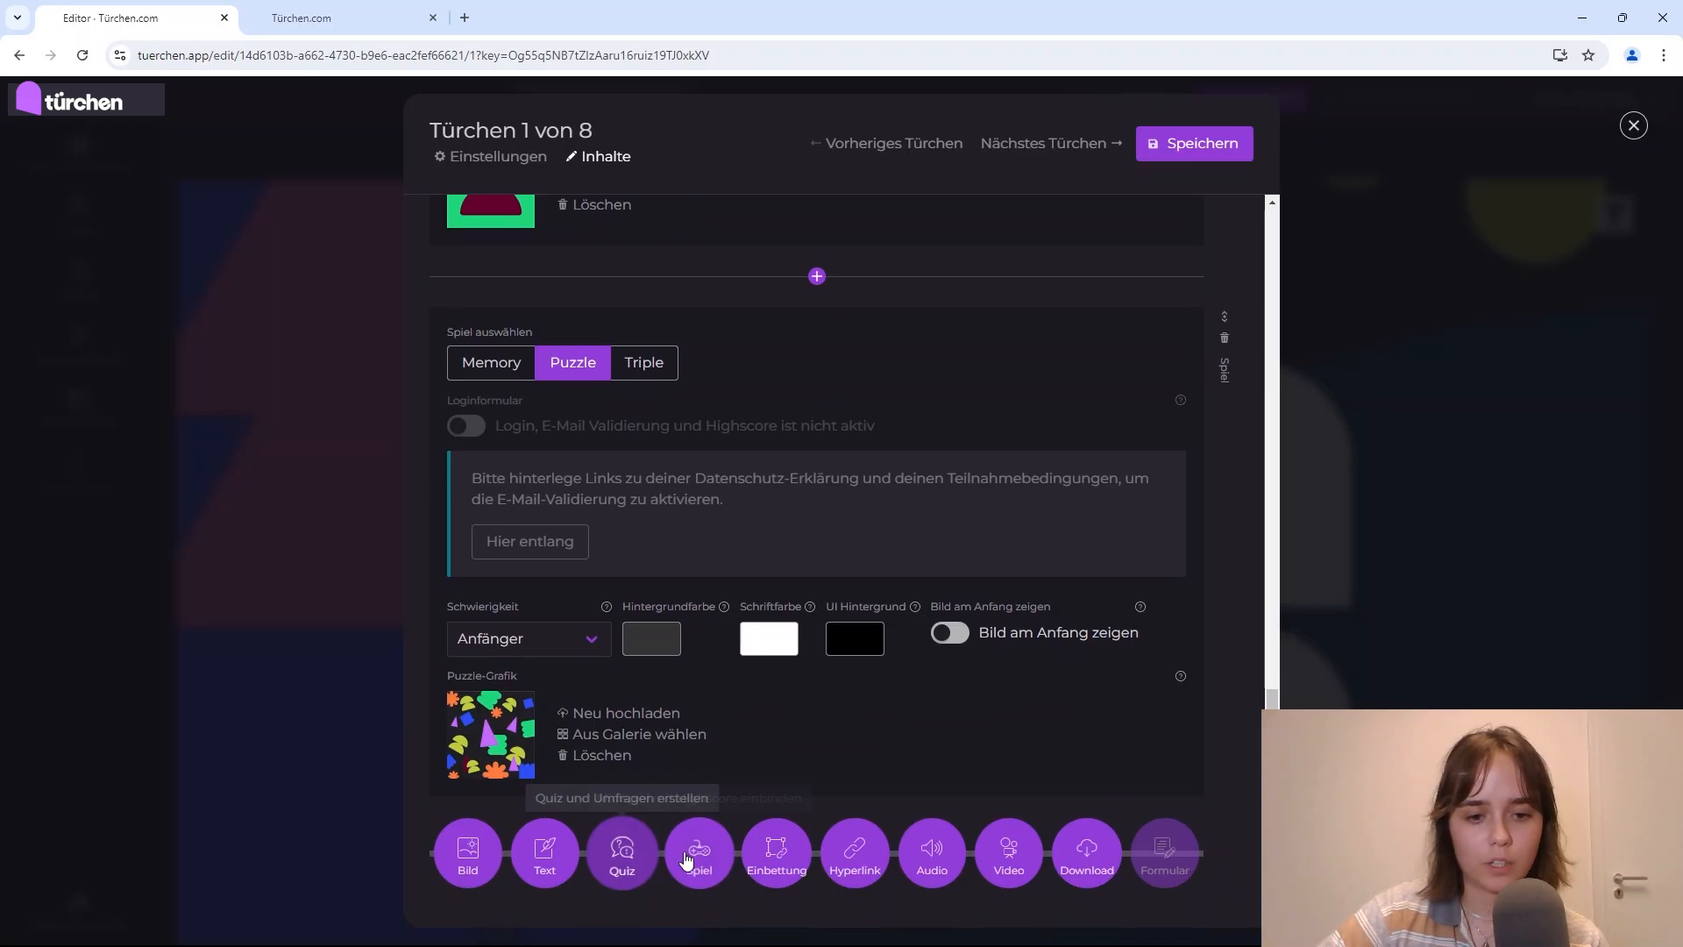
click(692, 855)
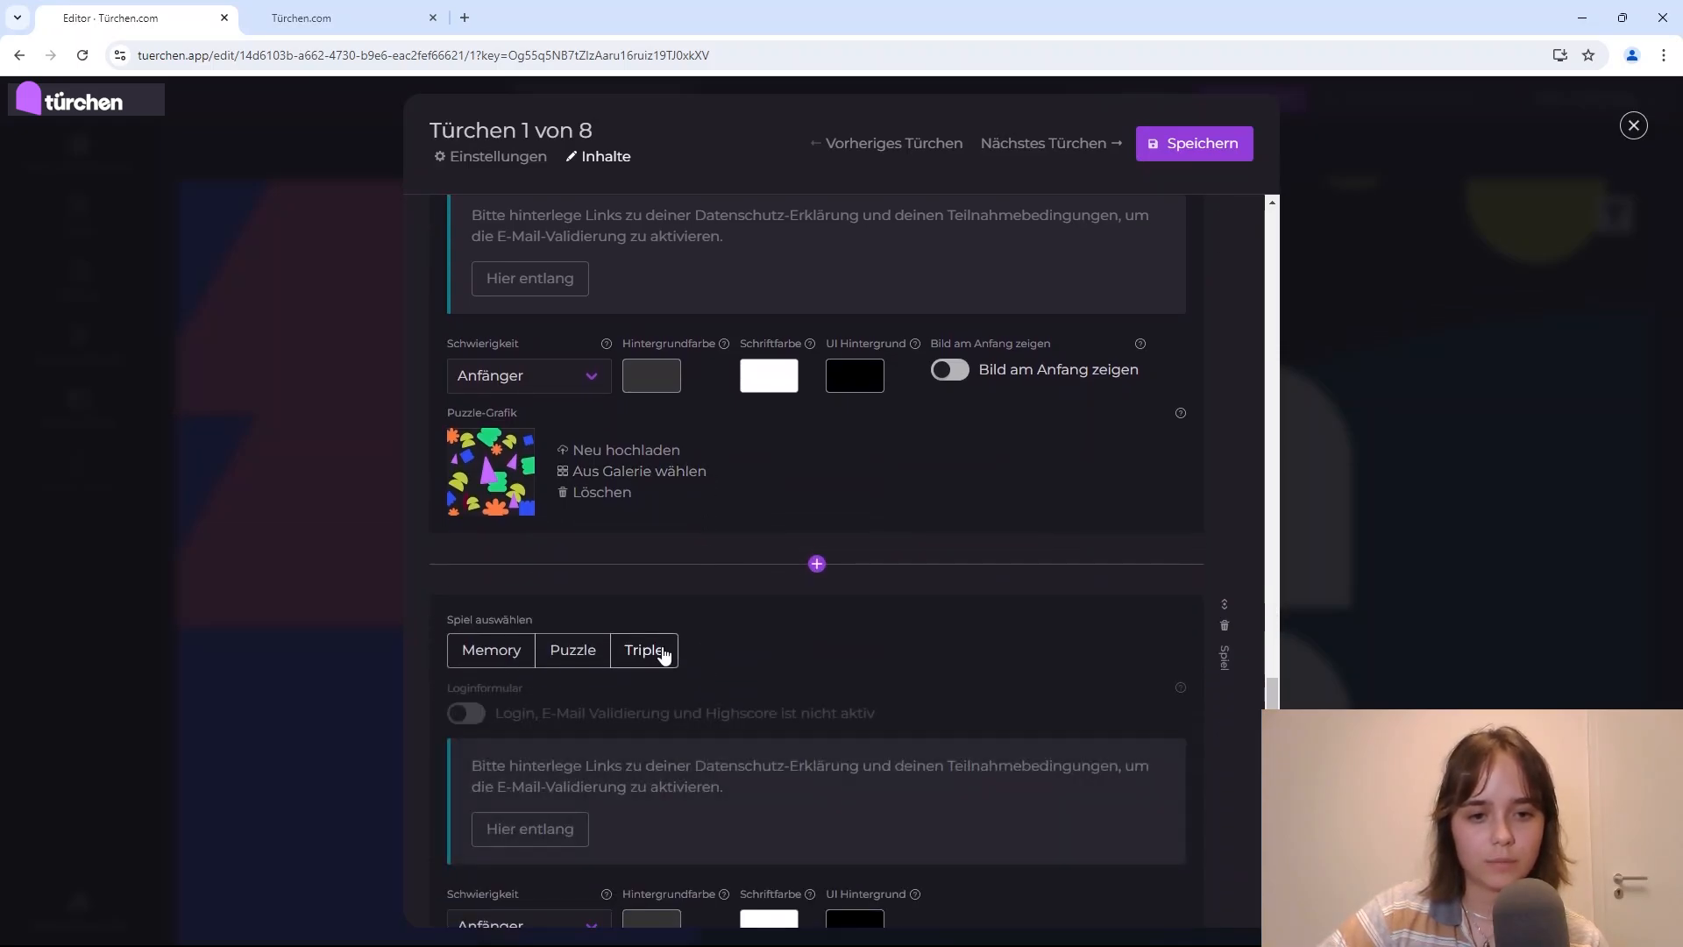
click(663, 653)
scroll(689, 614, down, 3)
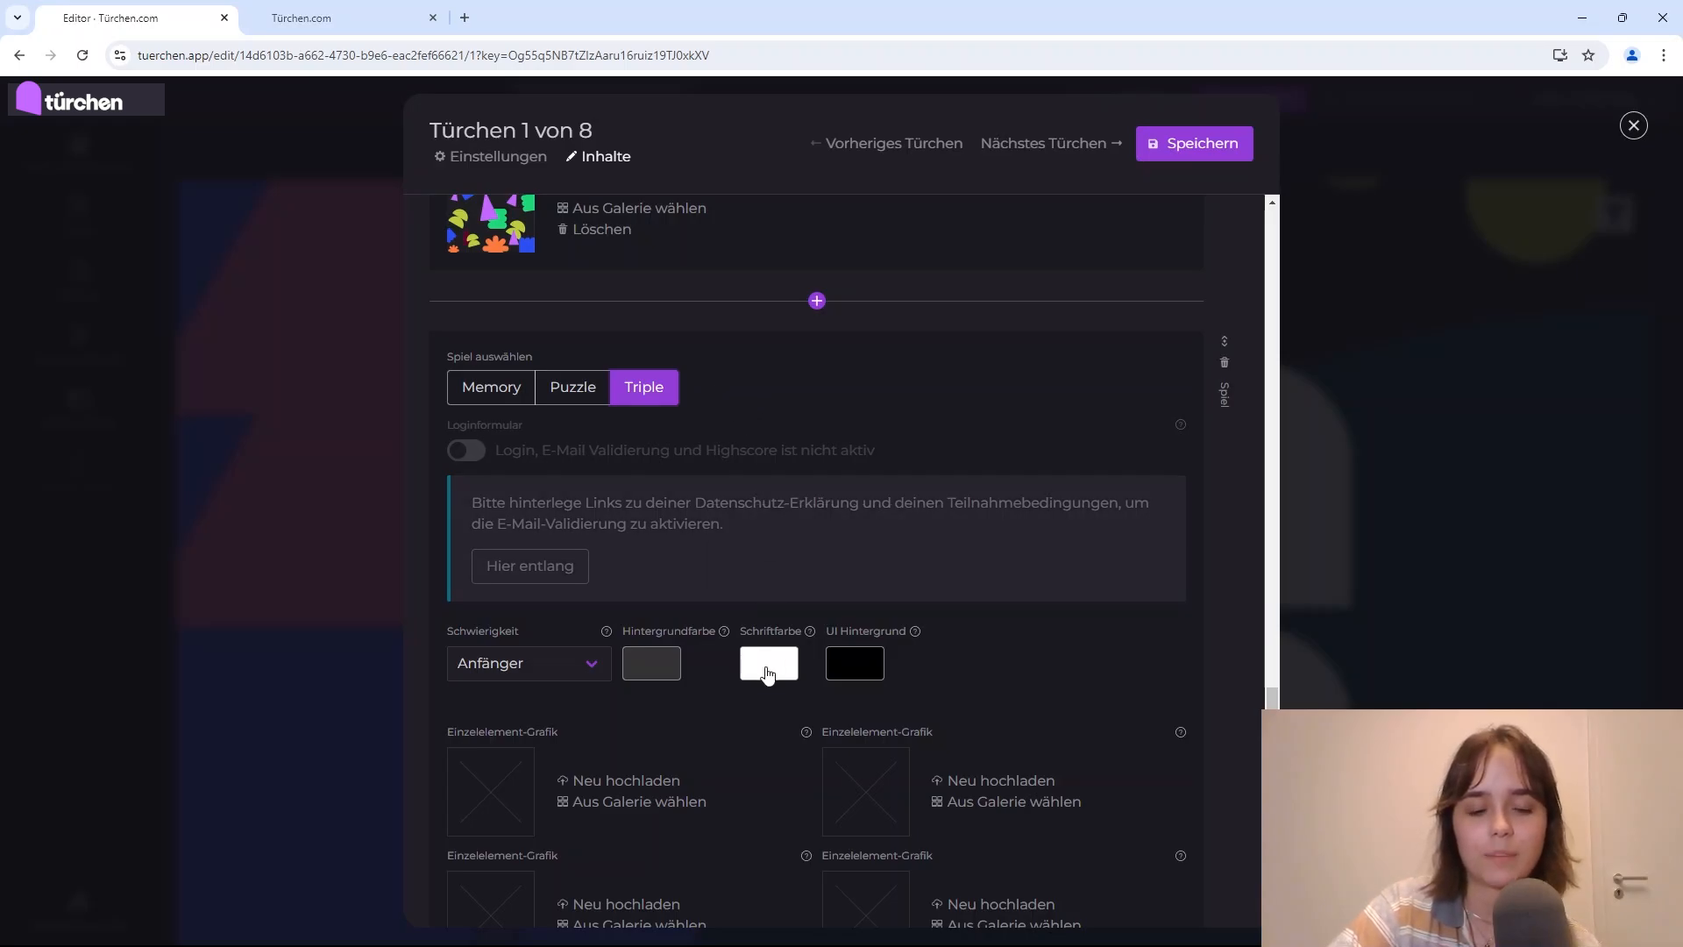
scroll(698, 702, down, 3)
scroll(697, 696, up, 2)
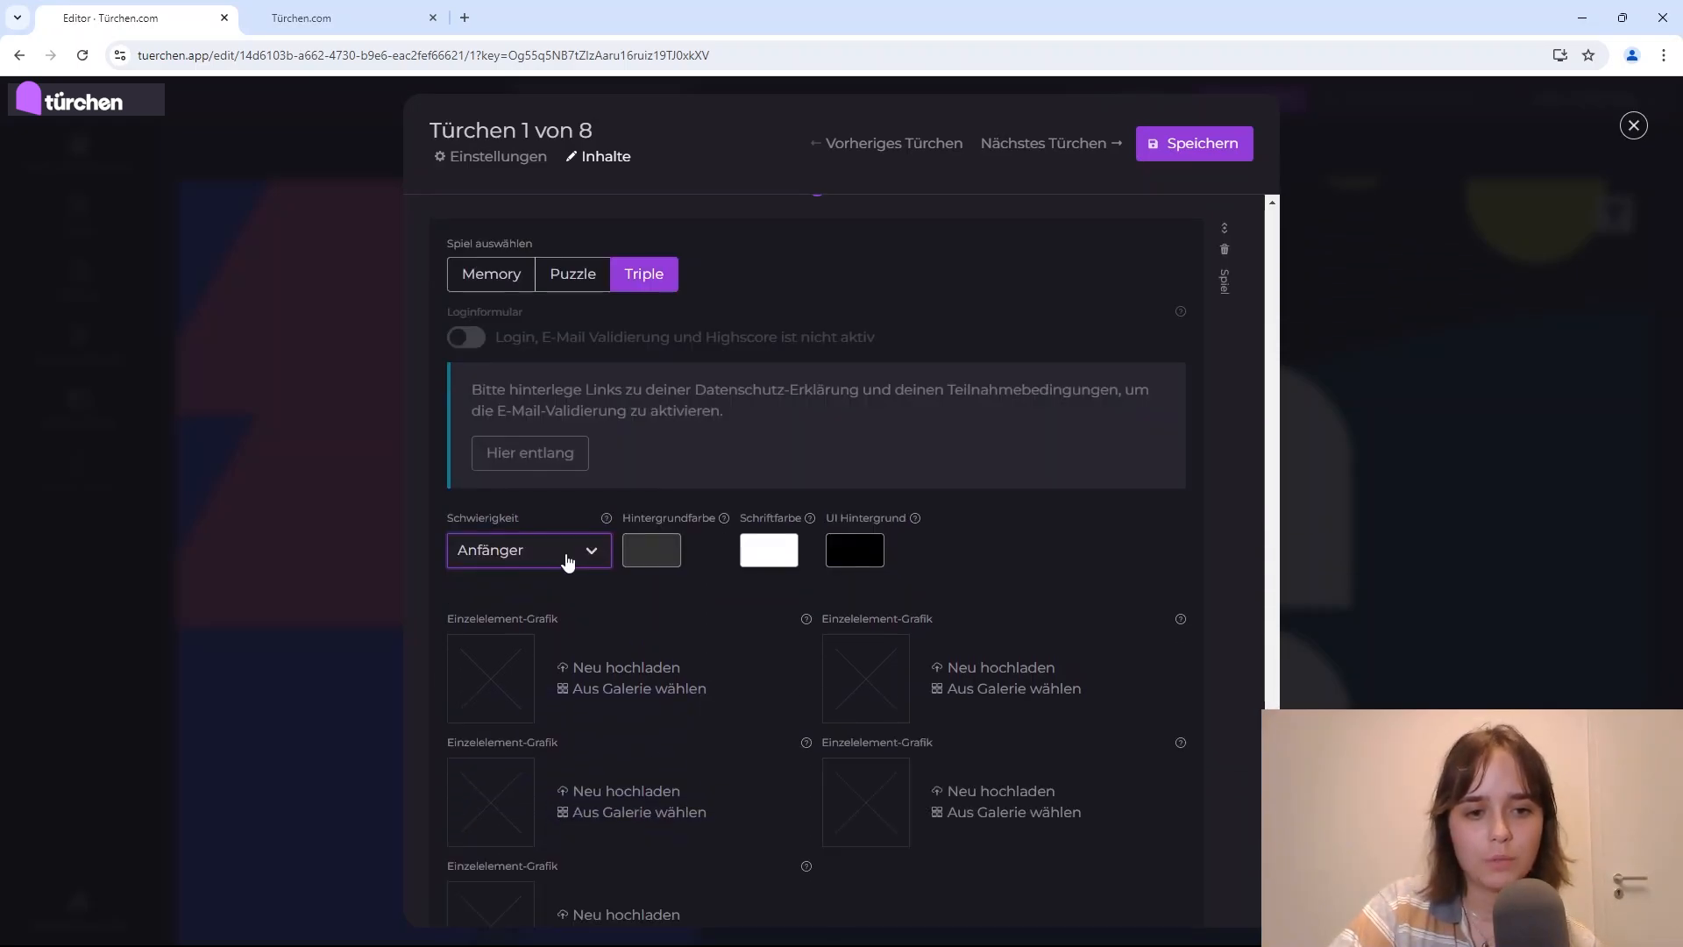
Step: Try the Triple game's difficulty levels Fortgeschrittene and Unfair, and set it back to Anfänger
click(543, 567)
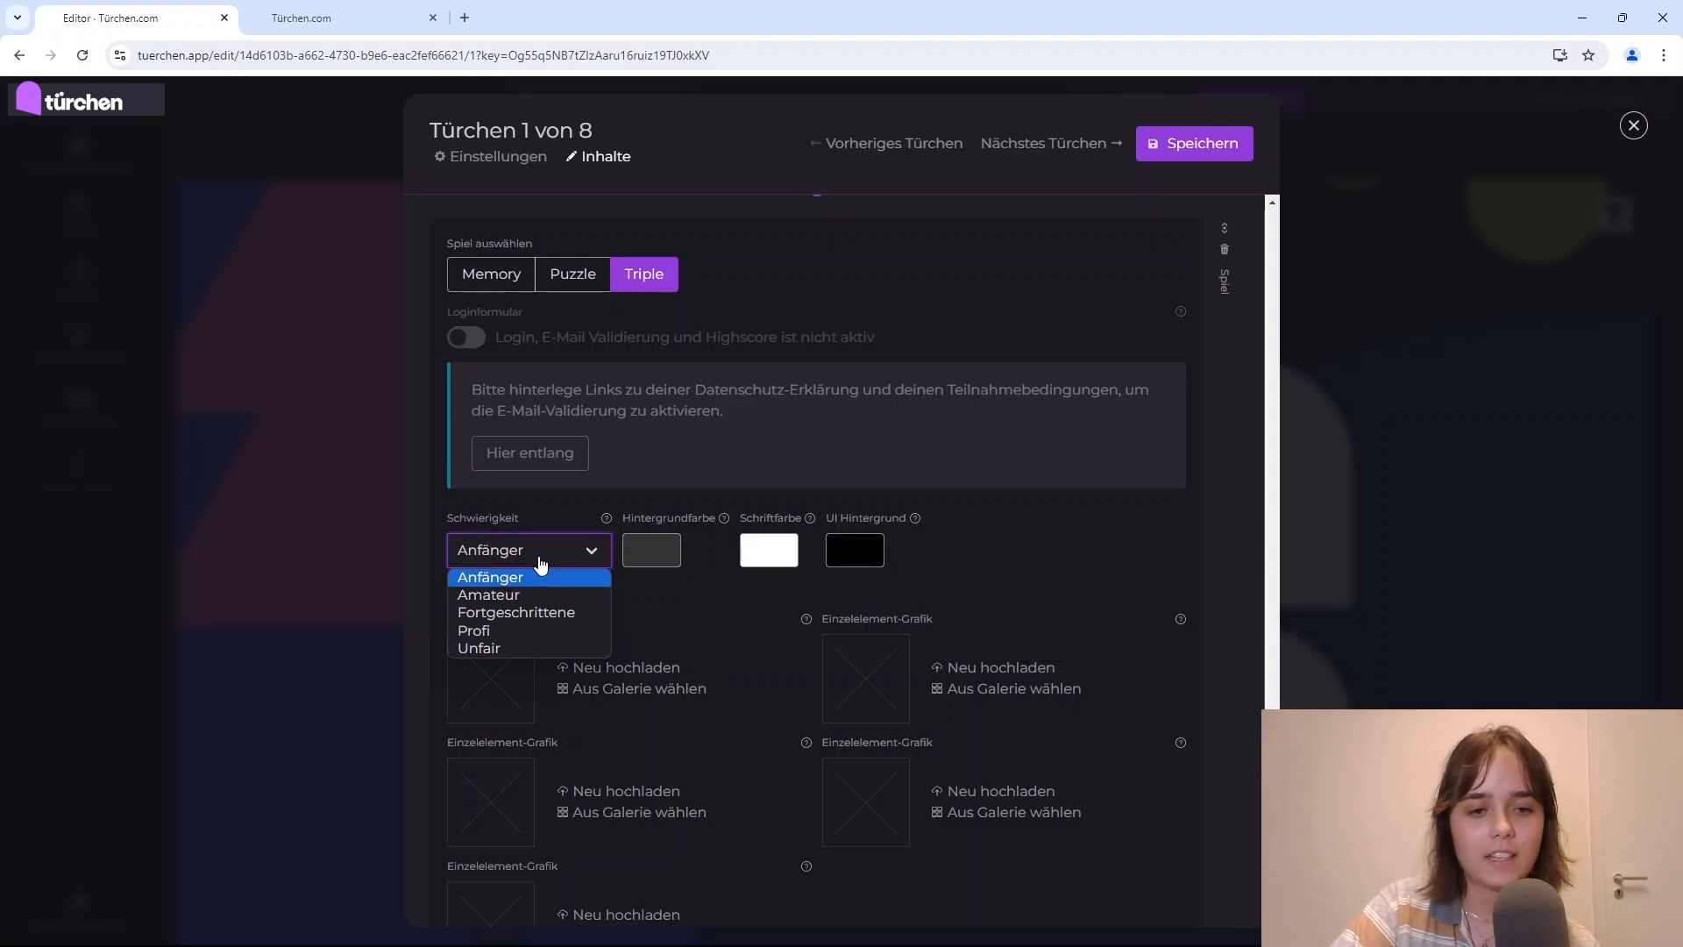
click(538, 613)
scroll(618, 607, down, 3)
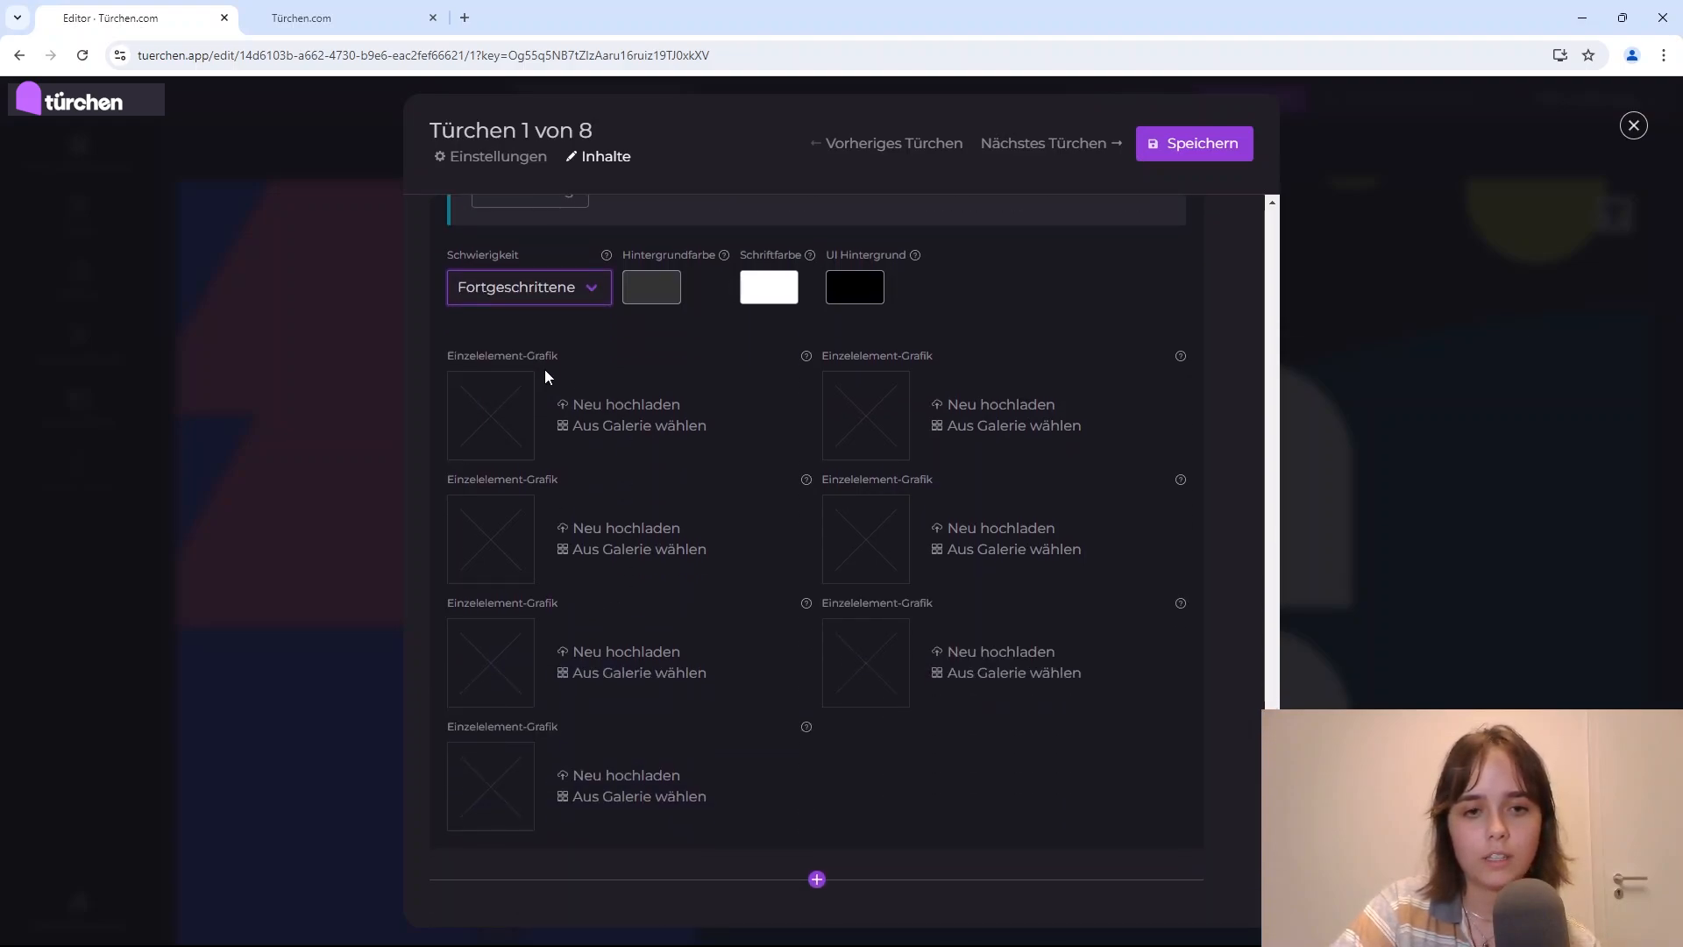
click(566, 289)
click(559, 383)
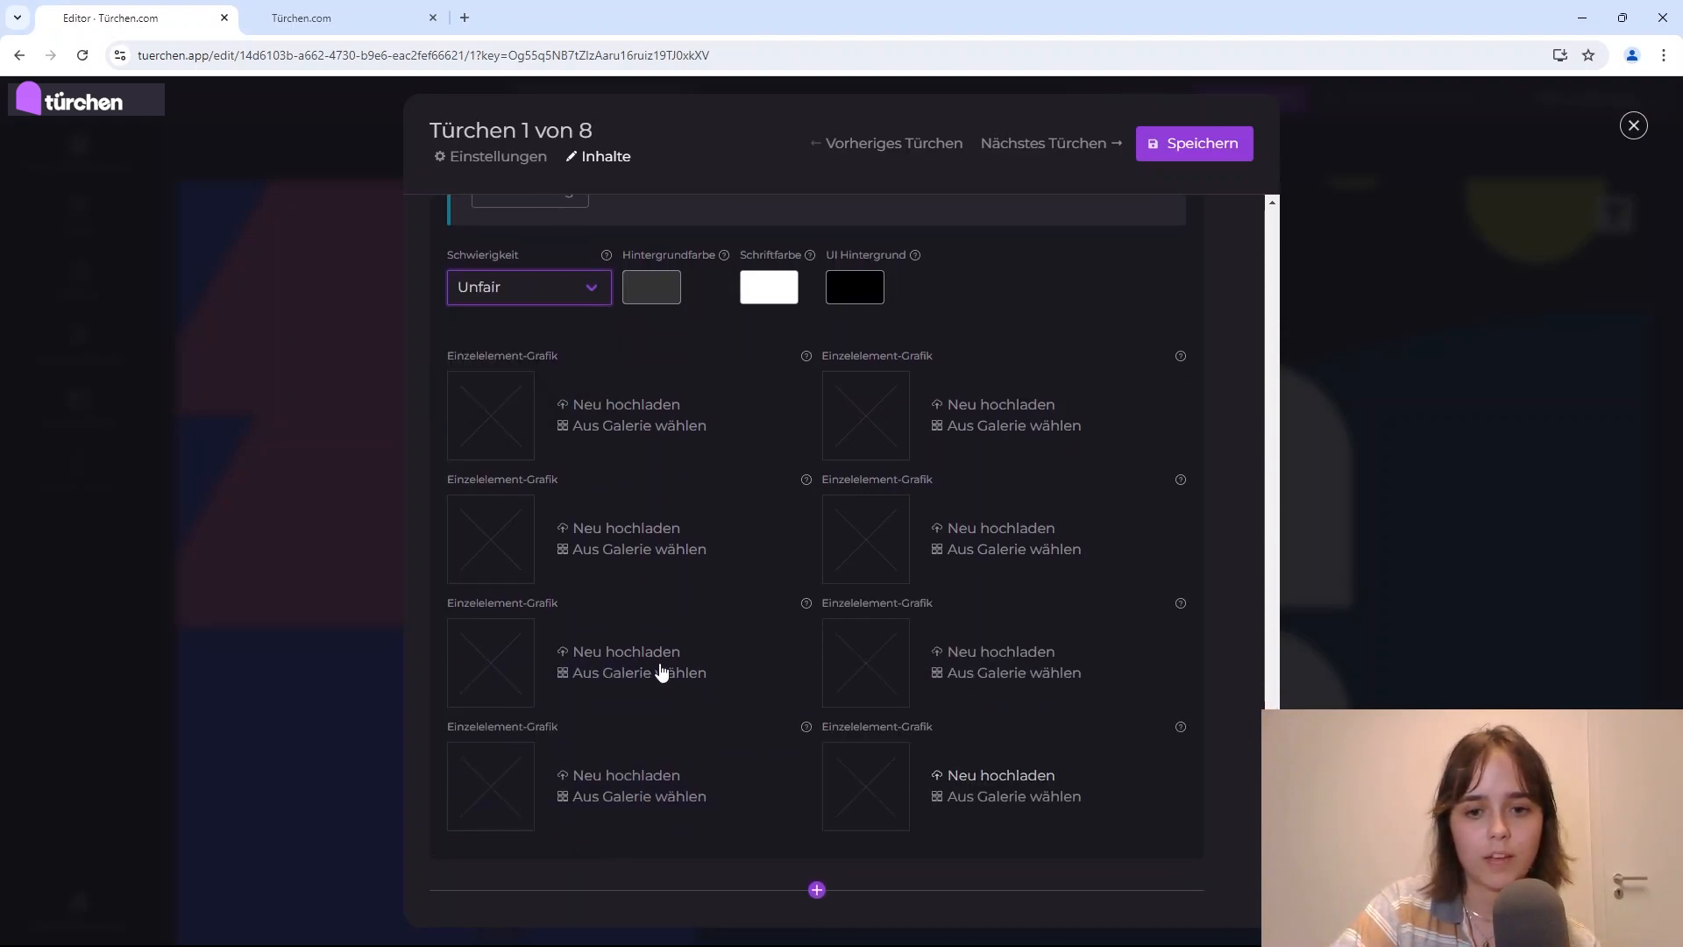
click(565, 302)
click(565, 312)
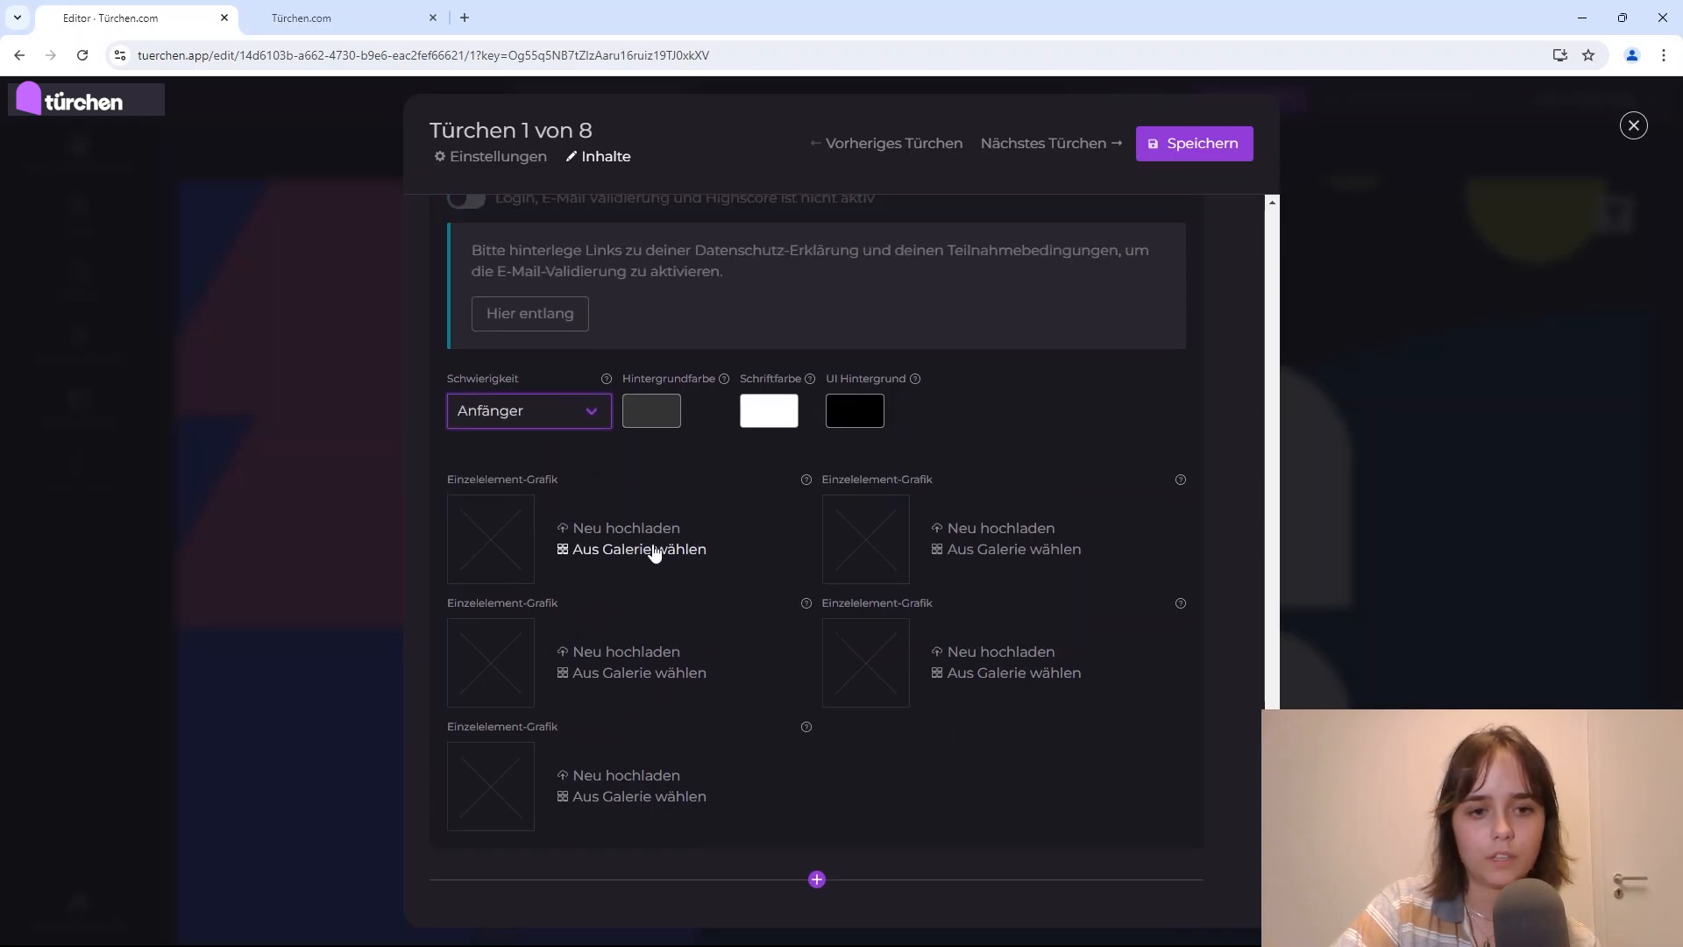
Step: Upload form-1 and form-2 as the first two element graphics of the Triple game
click(636, 529)
click(634, 533)
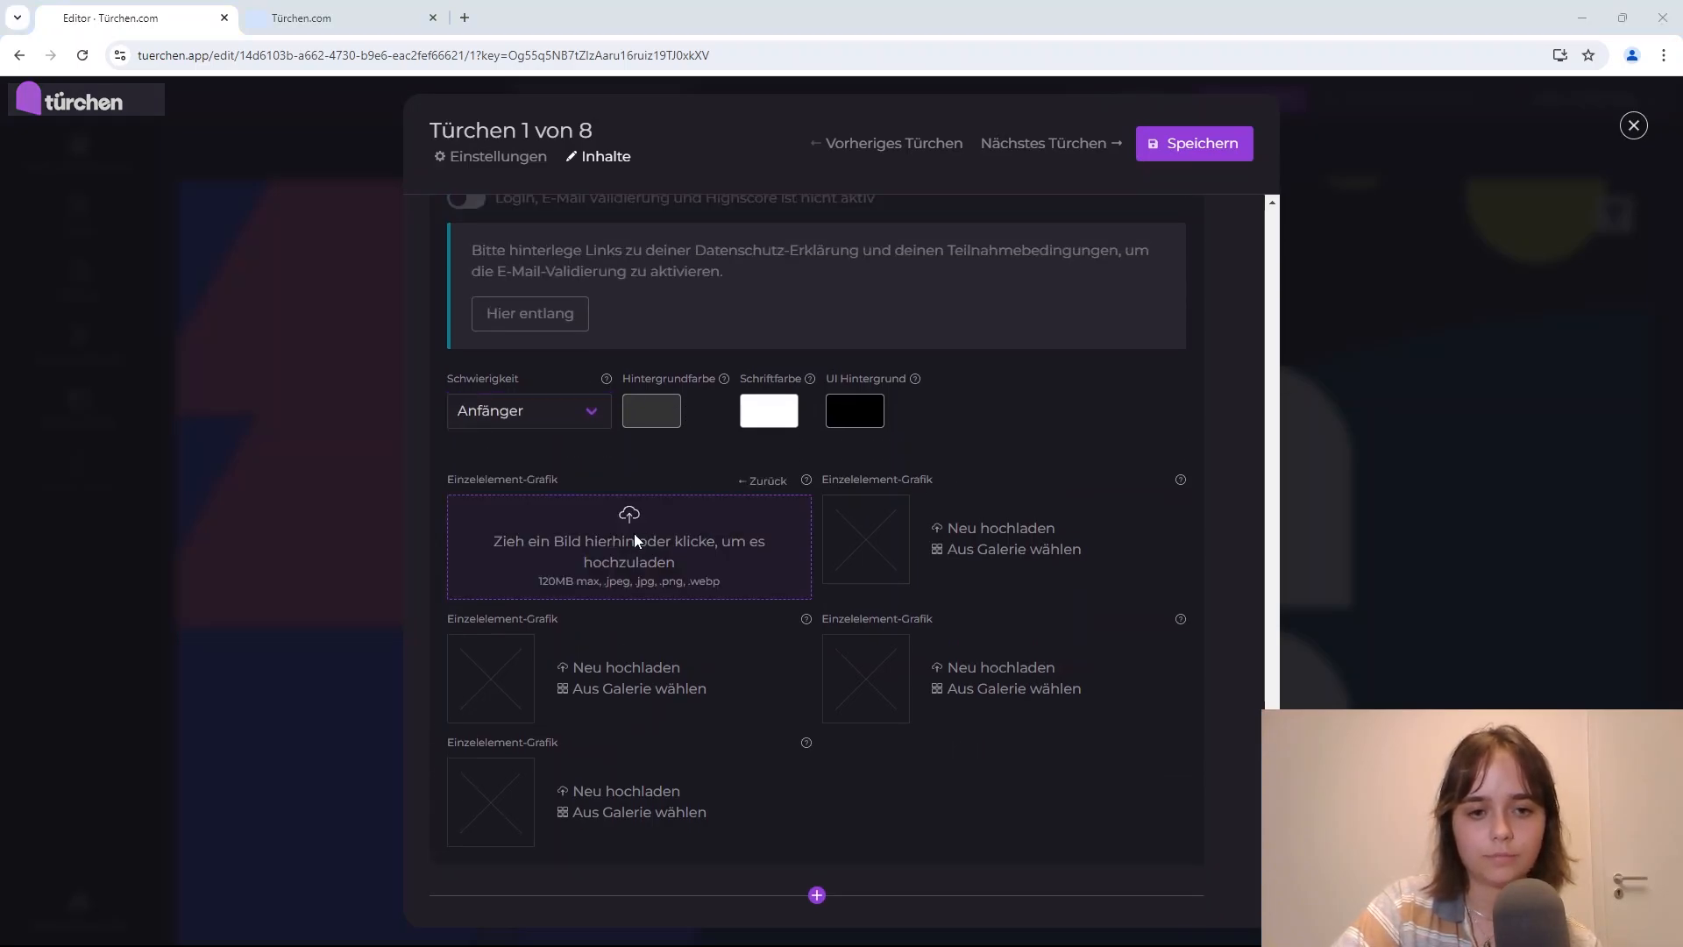
click(204, 158)
click(691, 446)
click(964, 527)
click(895, 541)
click(301, 158)
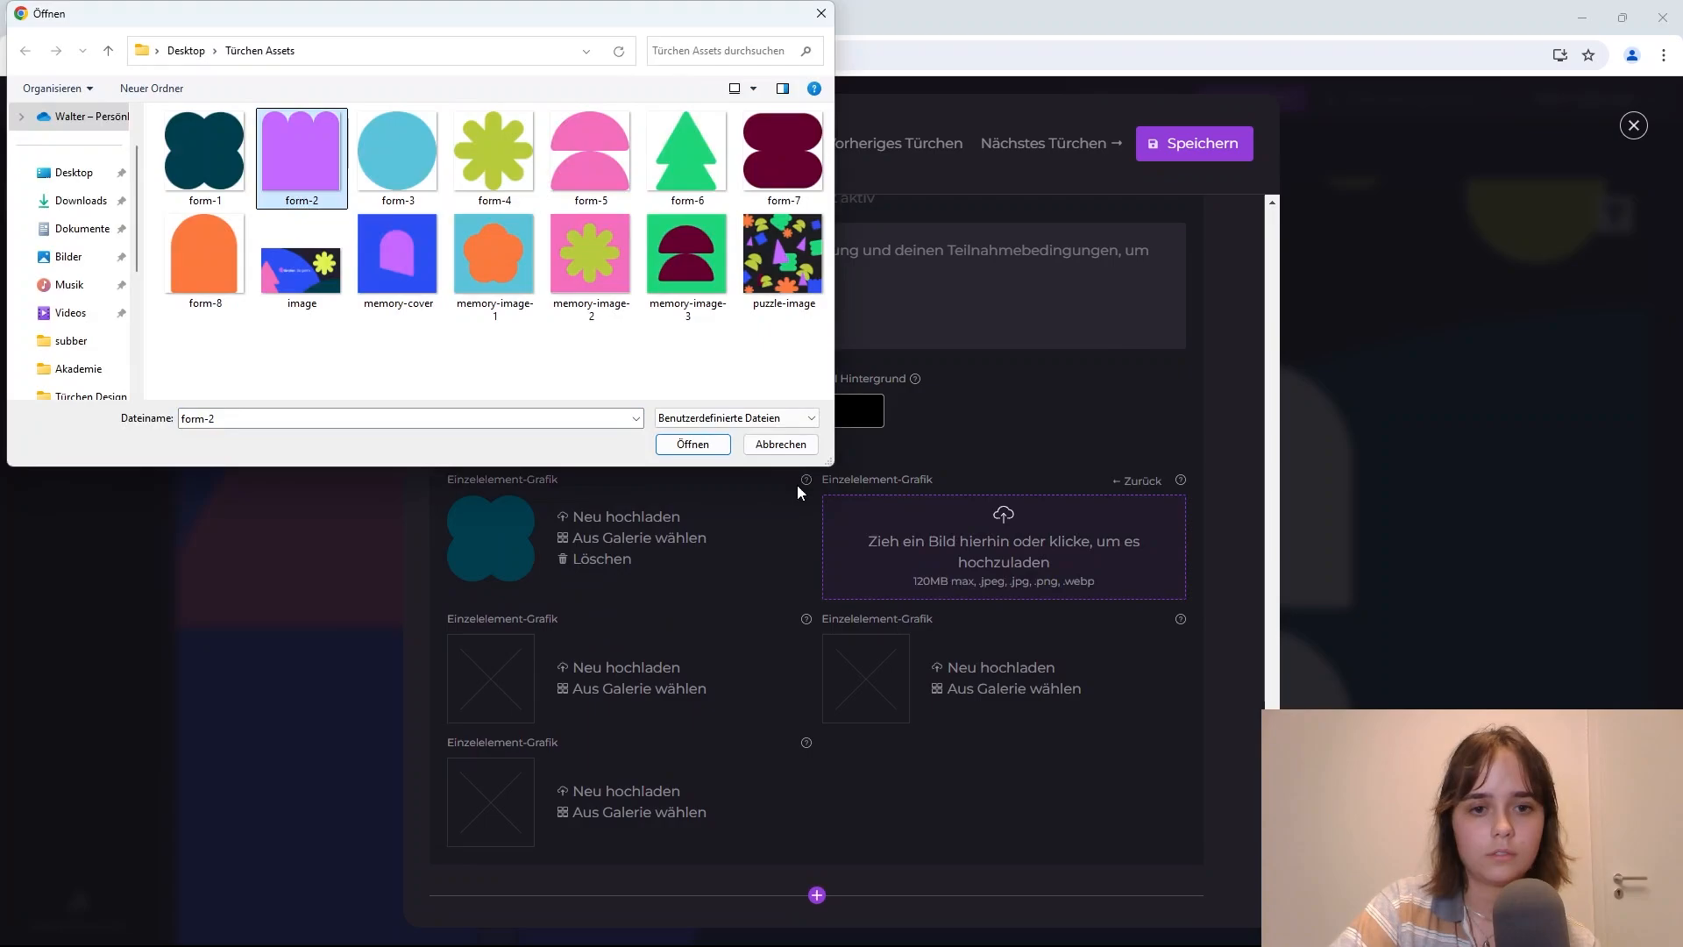
click(692, 445)
Step: Upload form-3, form-5 and form-8 as the Triple game's remaining three element graphics
click(641, 664)
click(642, 666)
double_click(379, 158)
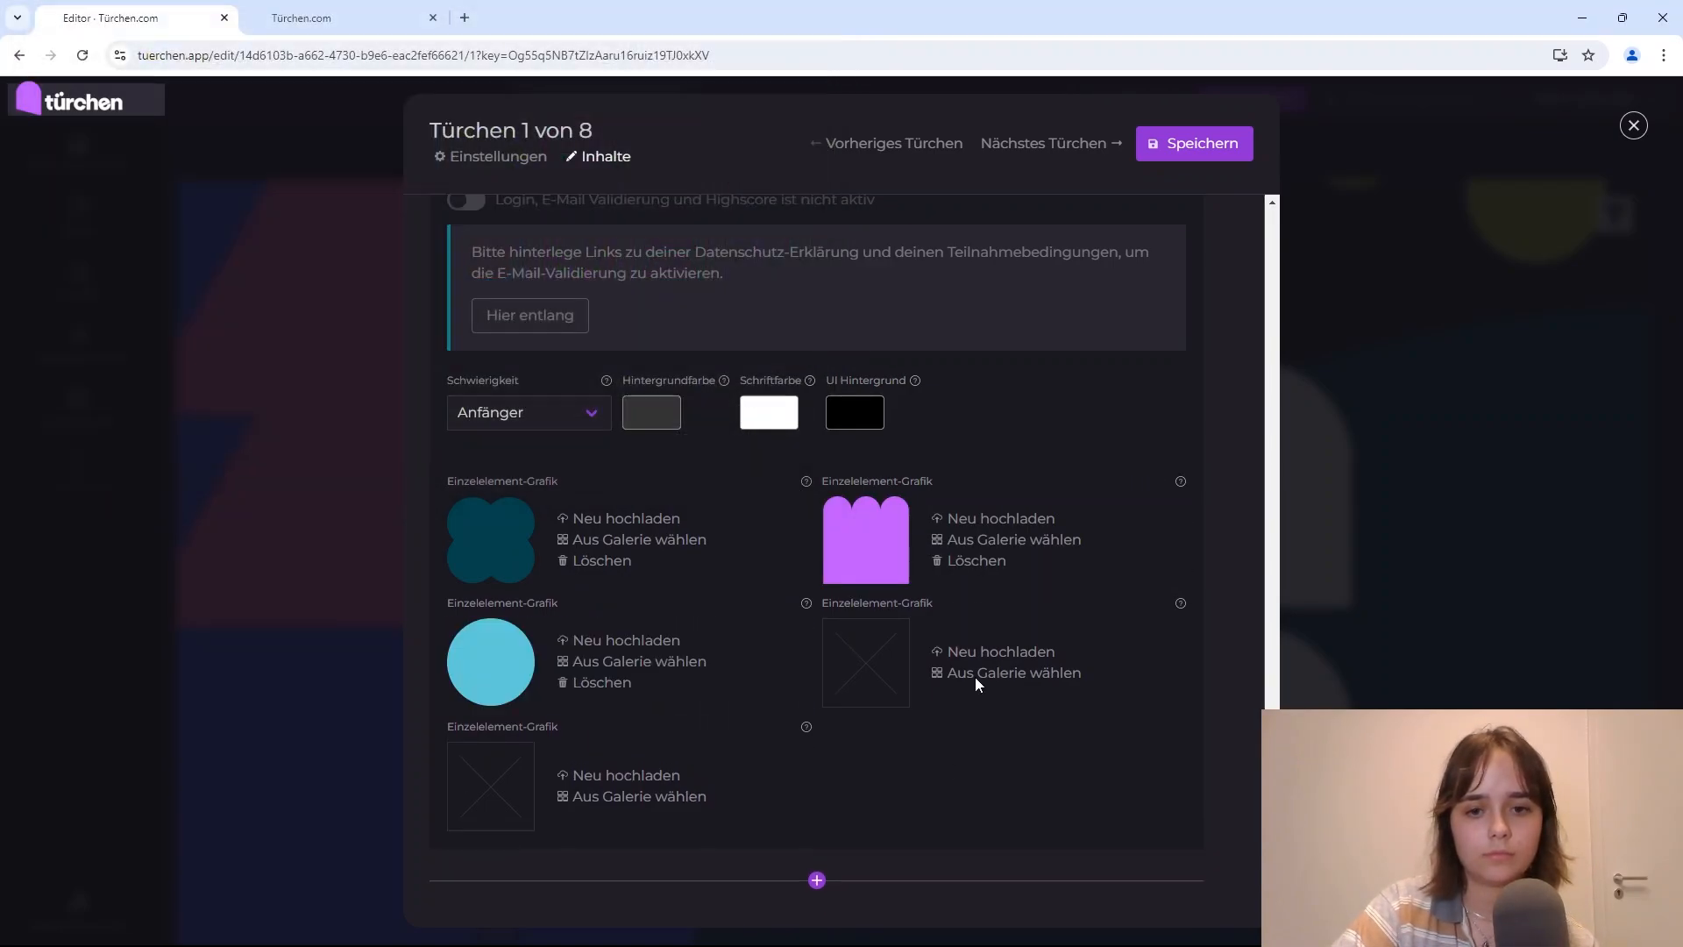
click(990, 651)
click(929, 685)
double_click(599, 165)
click(570, 791)
click(572, 793)
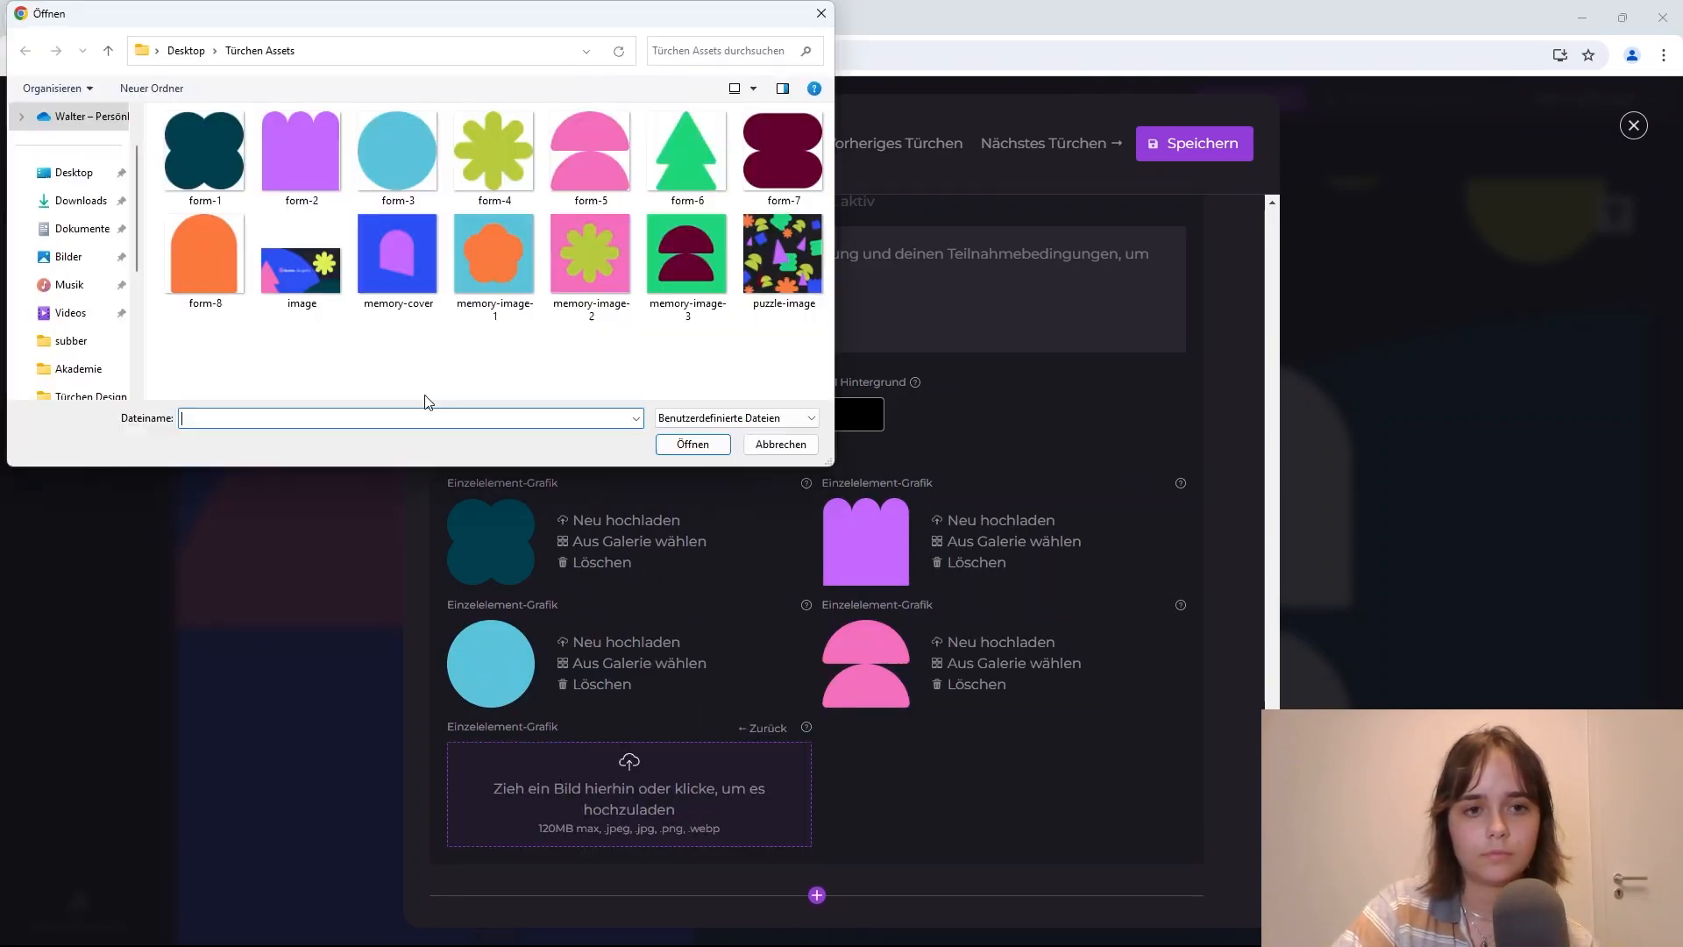
double_click(206, 260)
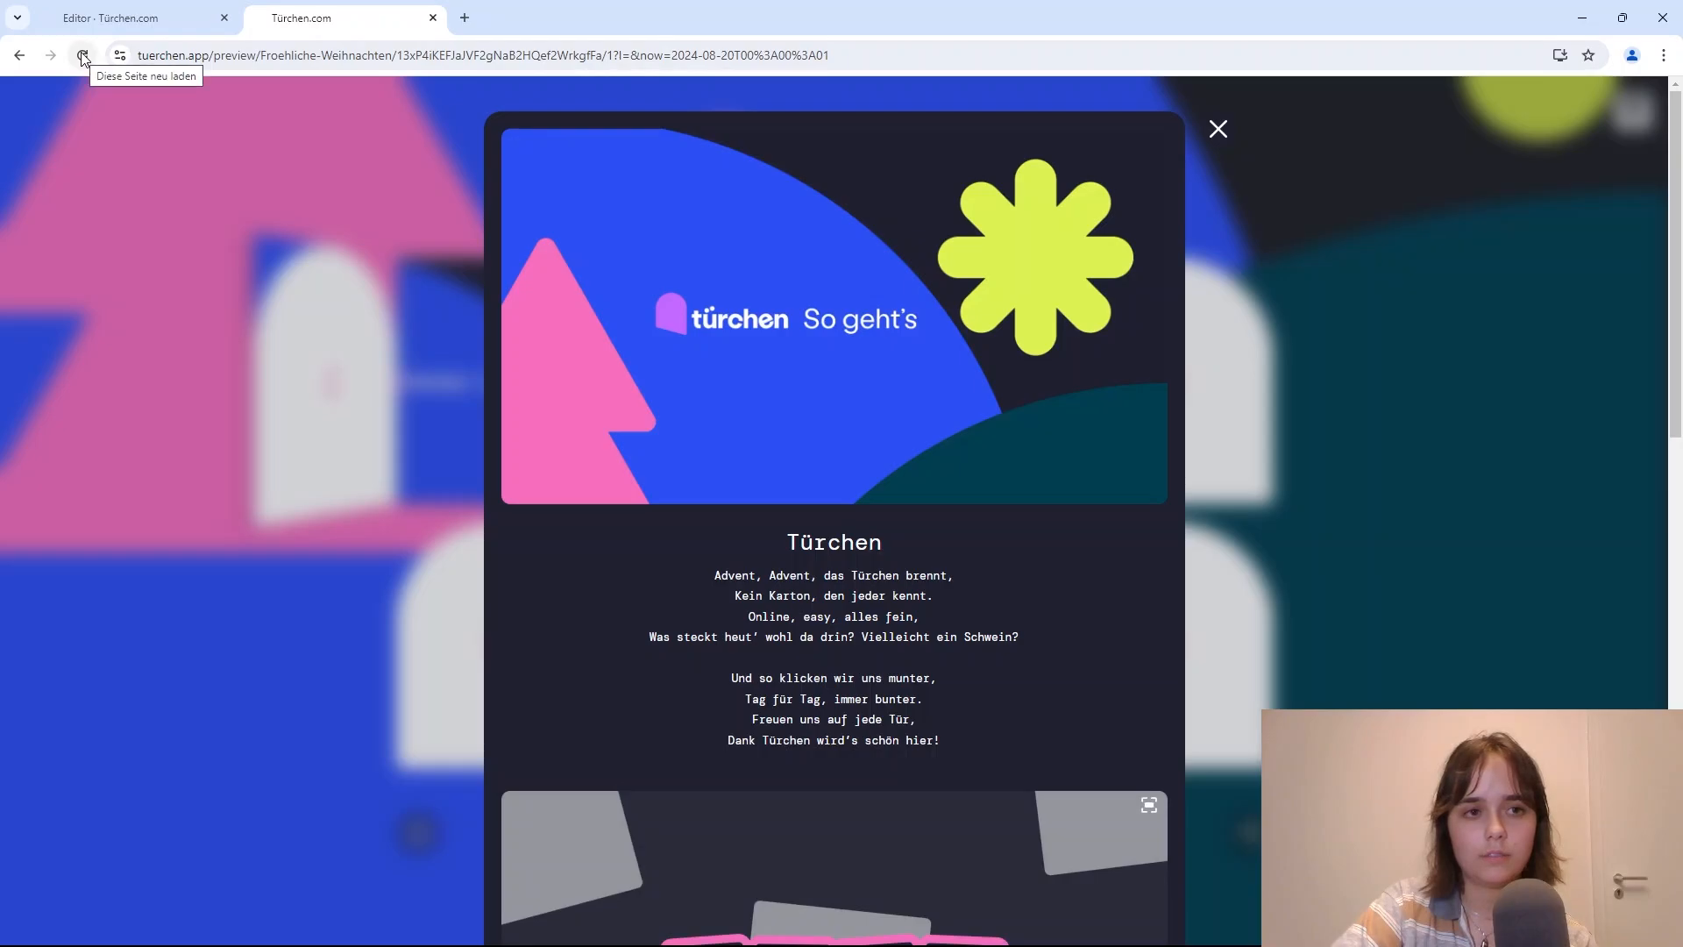
Step: Reload the calendar preview, open door 1 and test the Triple game by swapping symbols twice
click(83, 56)
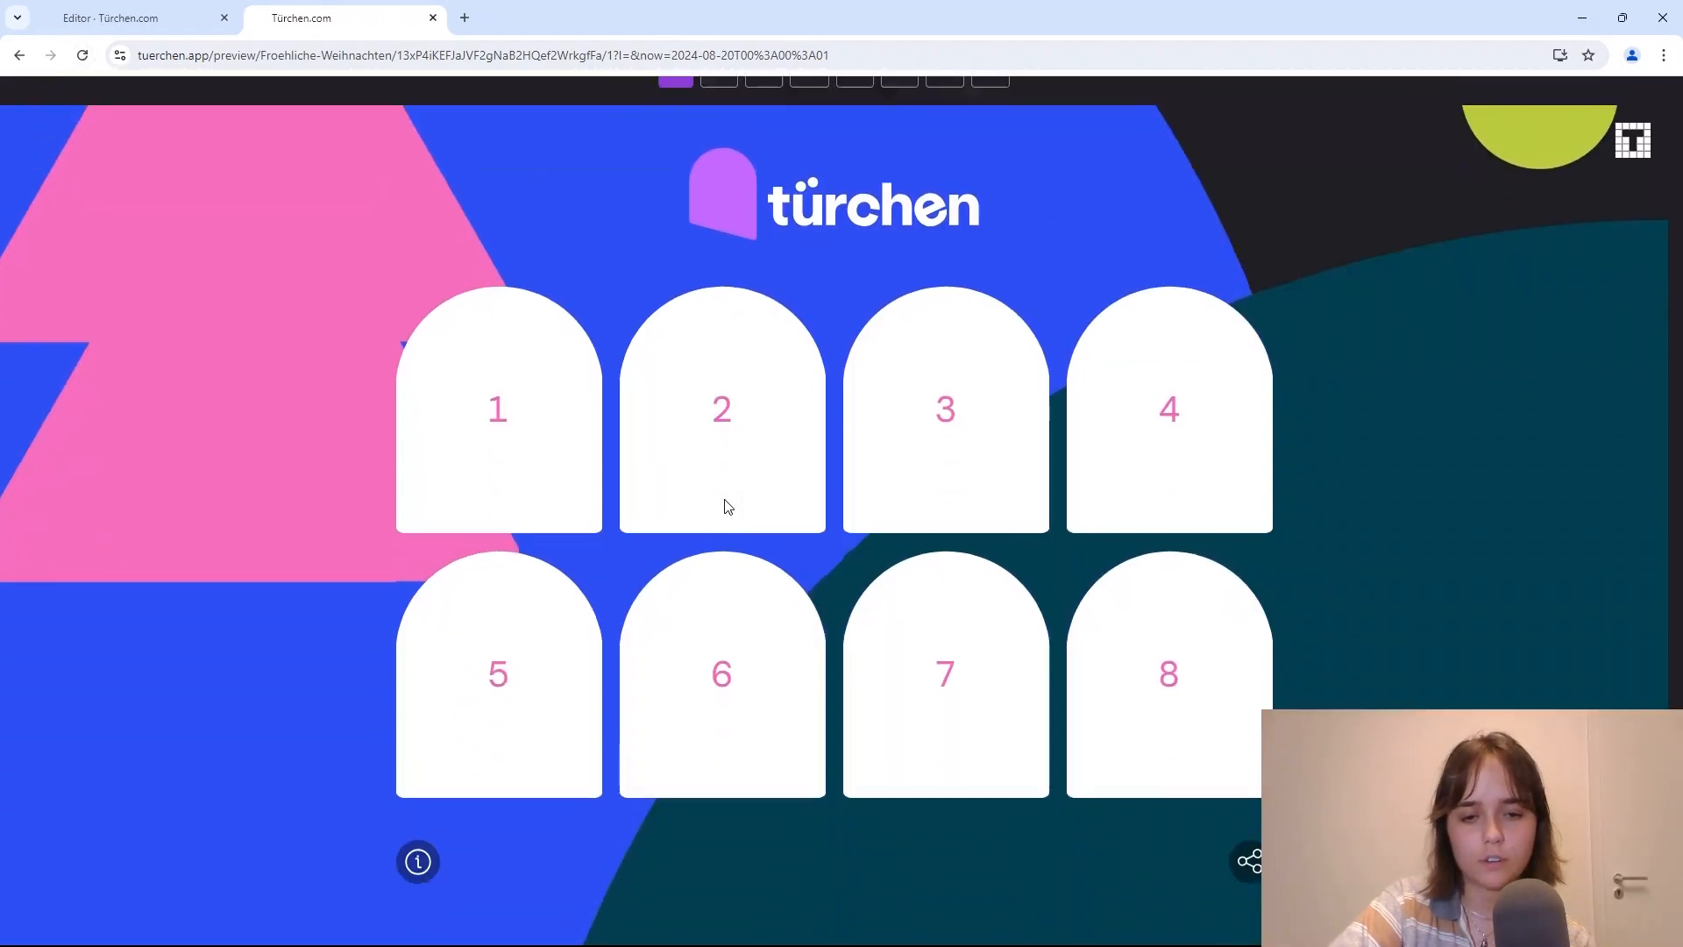
scroll(713, 477, down, 15)
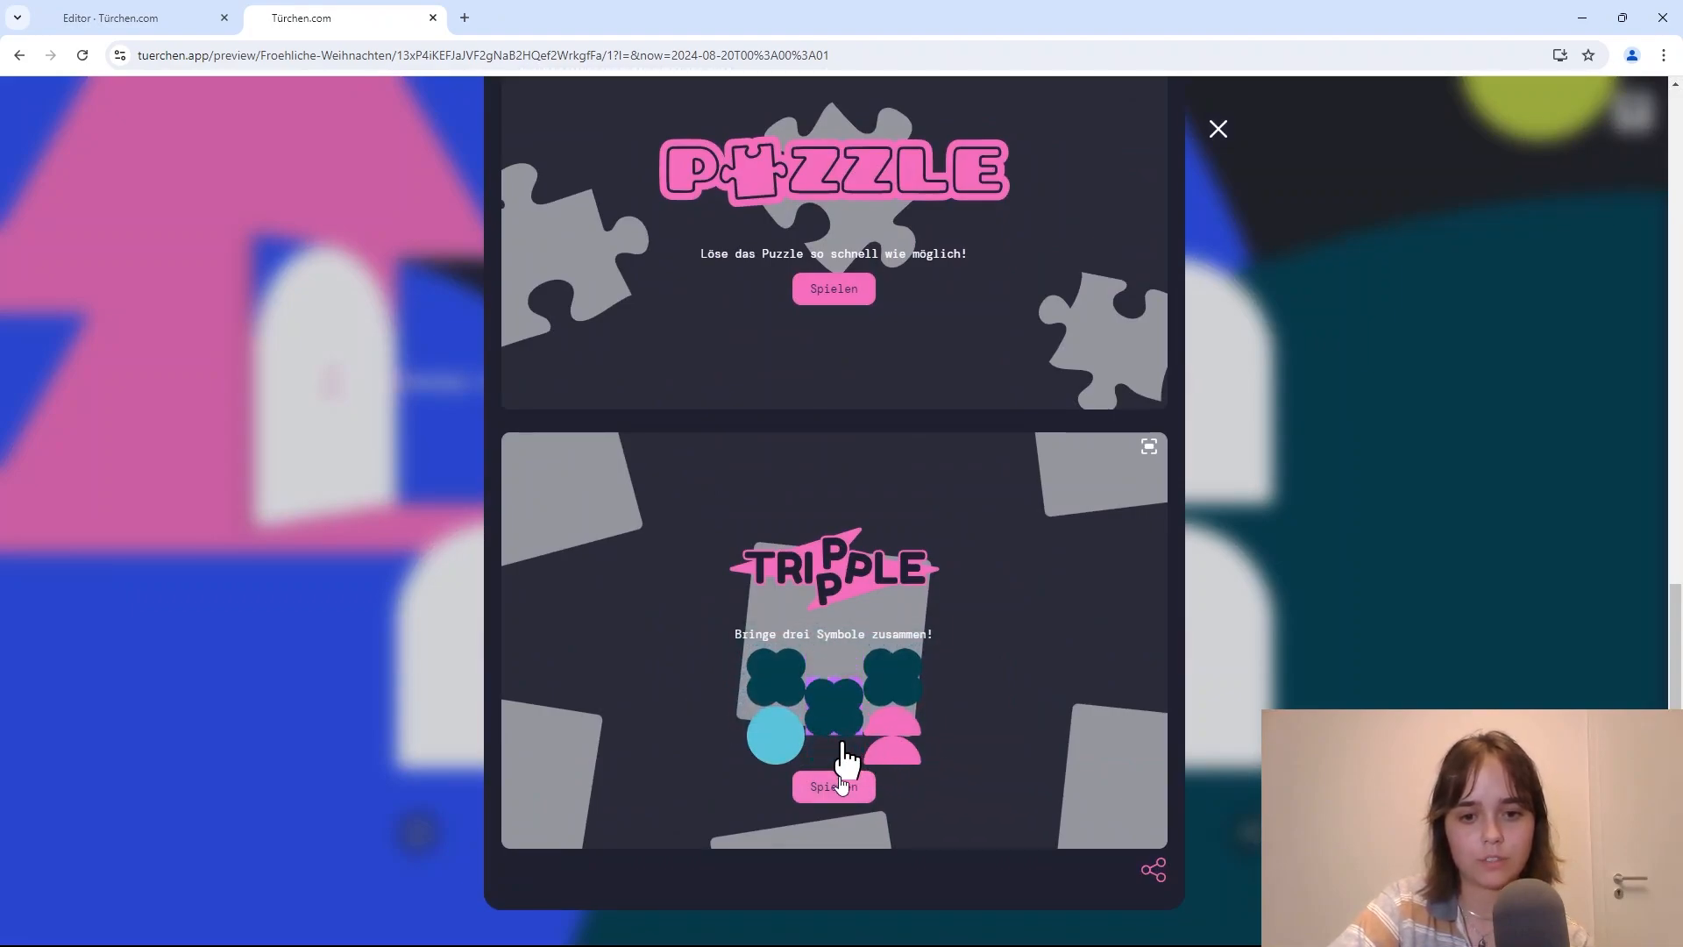
click(821, 792)
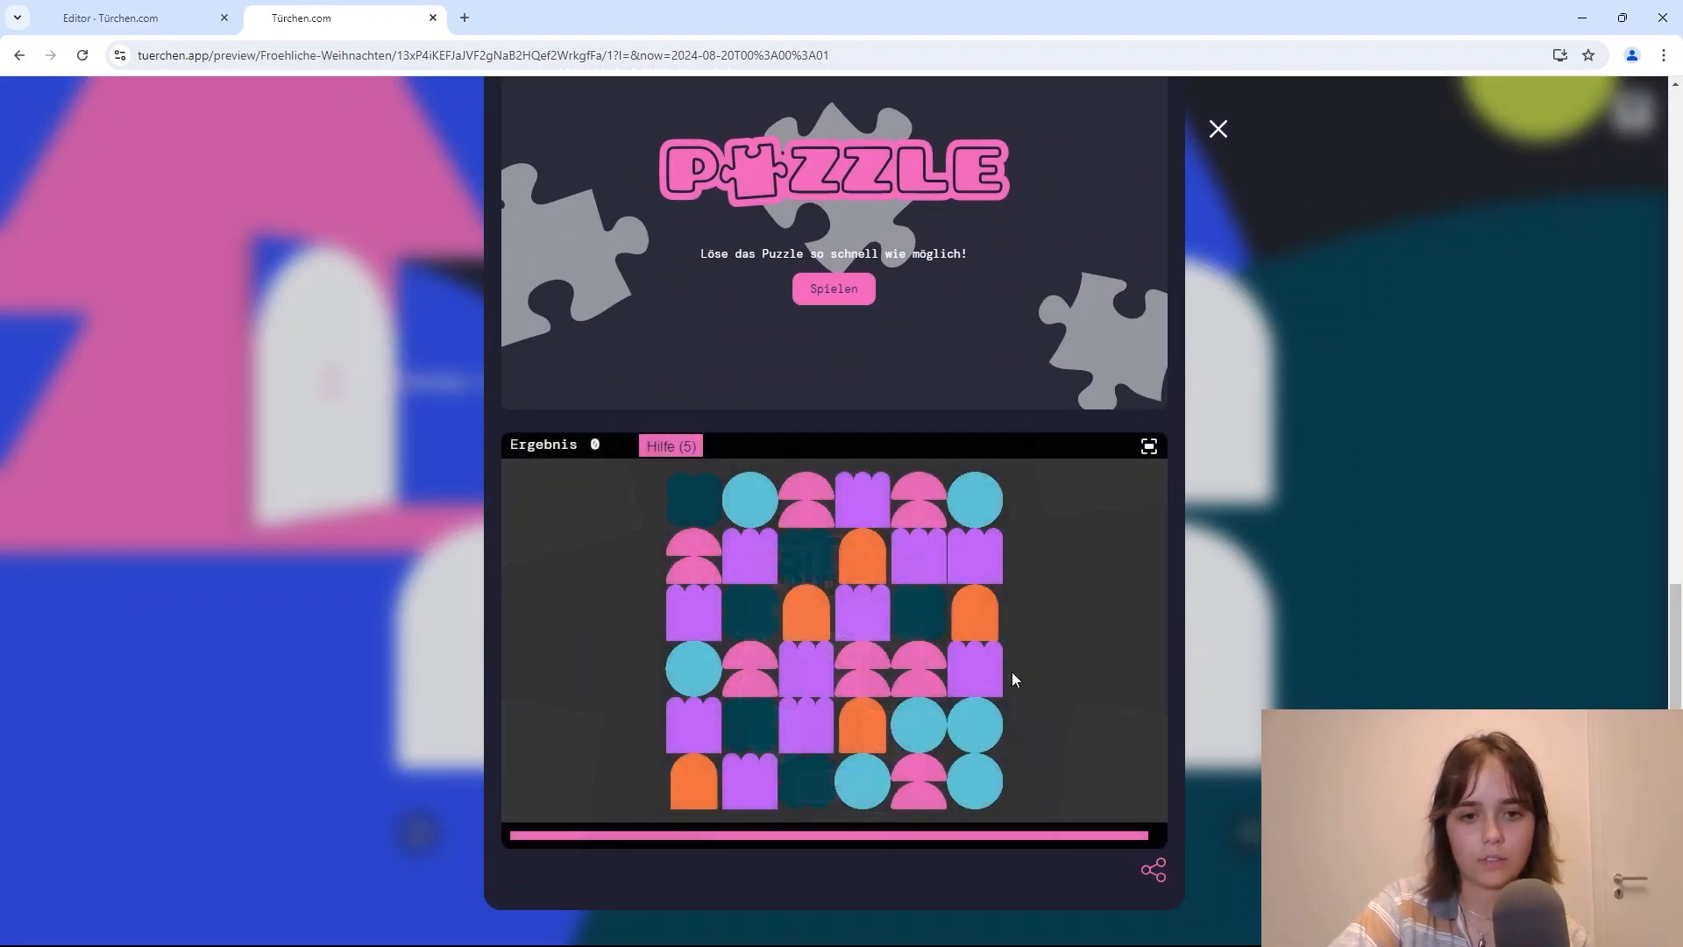
drag(872, 609, 806, 608)
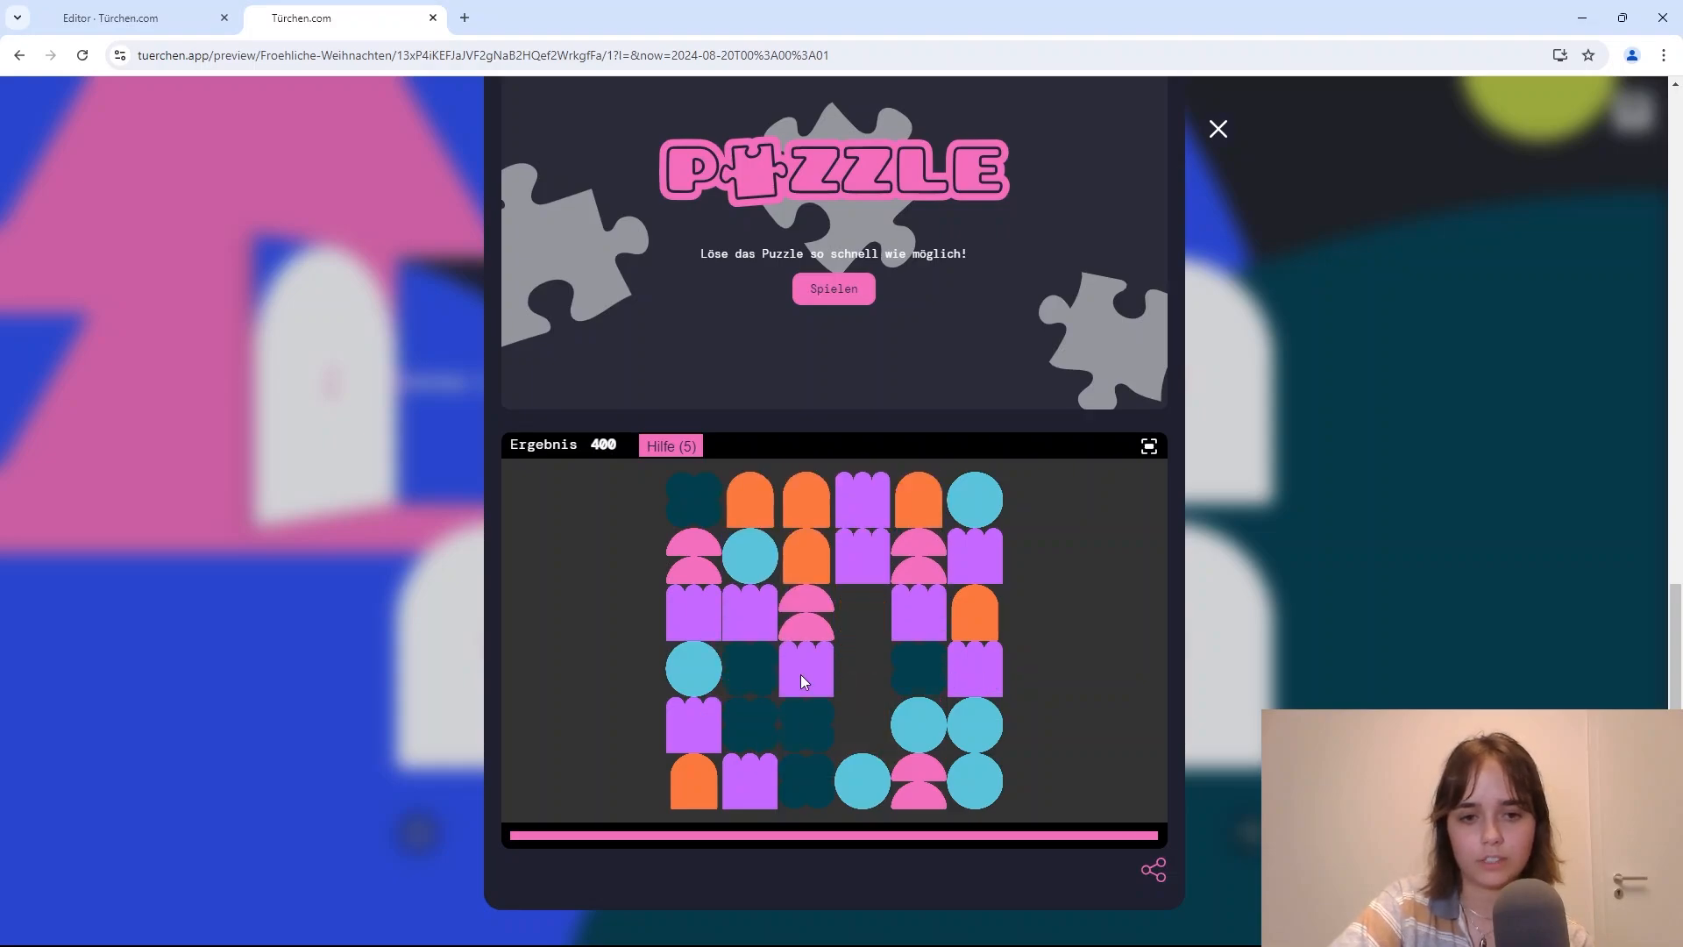
drag(898, 626, 897, 674)
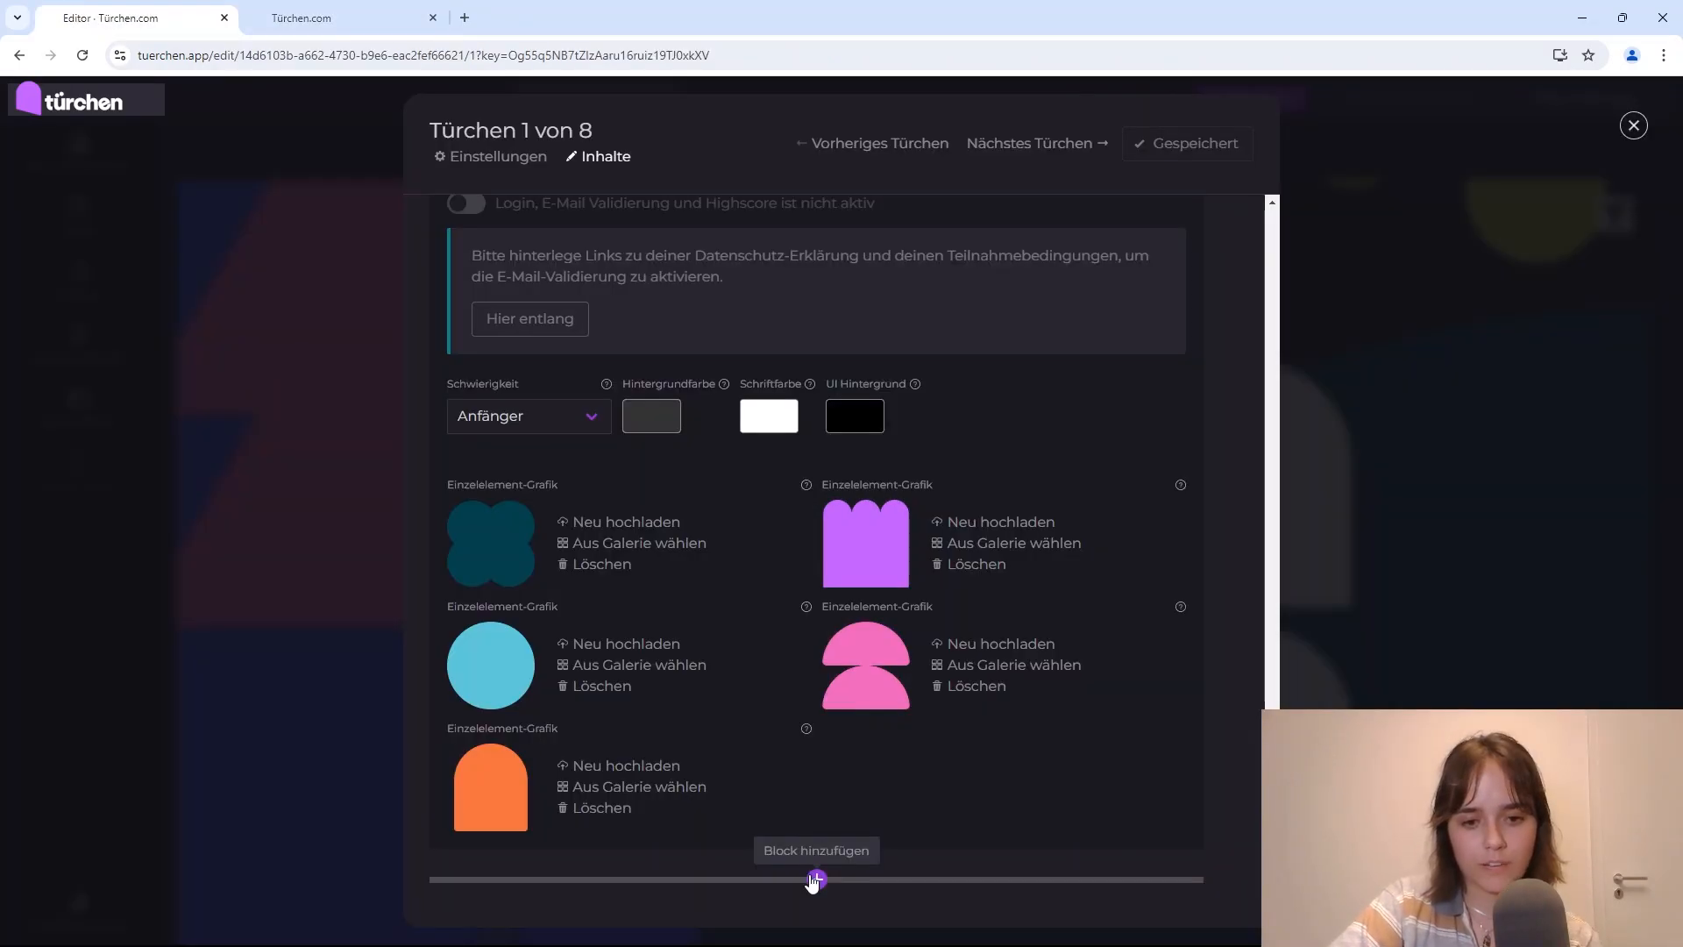
Step: Add an Einbettung block below door 1's Triple game and activate its embed URL field
click(813, 879)
scroll(735, 718, down, 1)
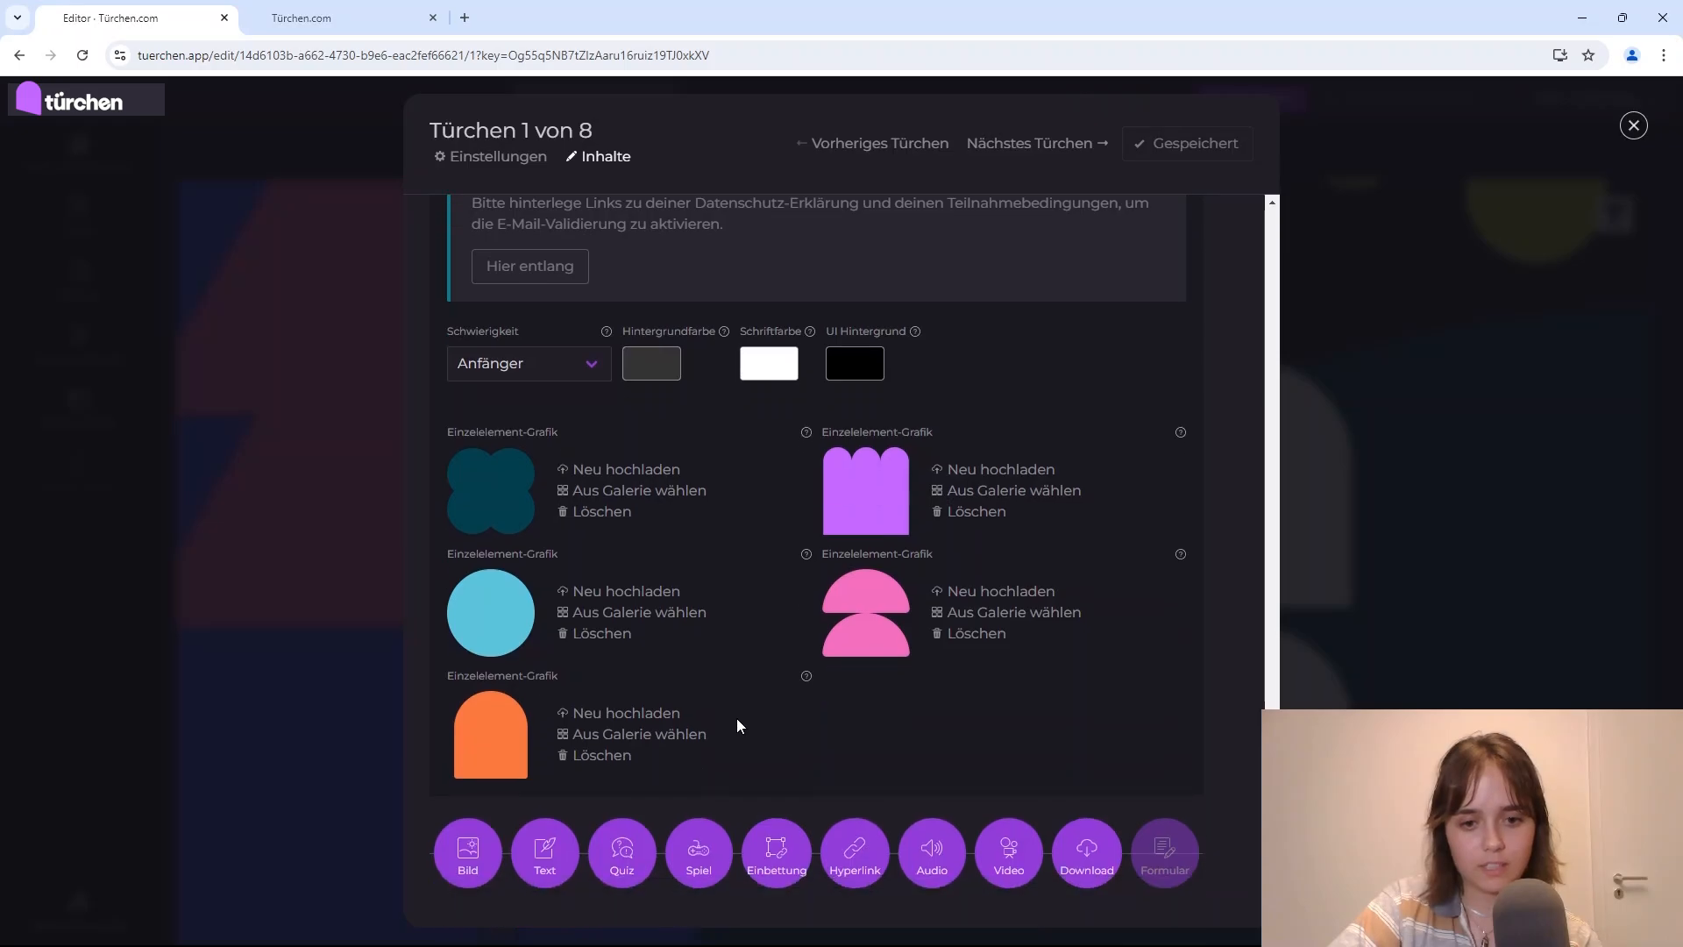
click(786, 871)
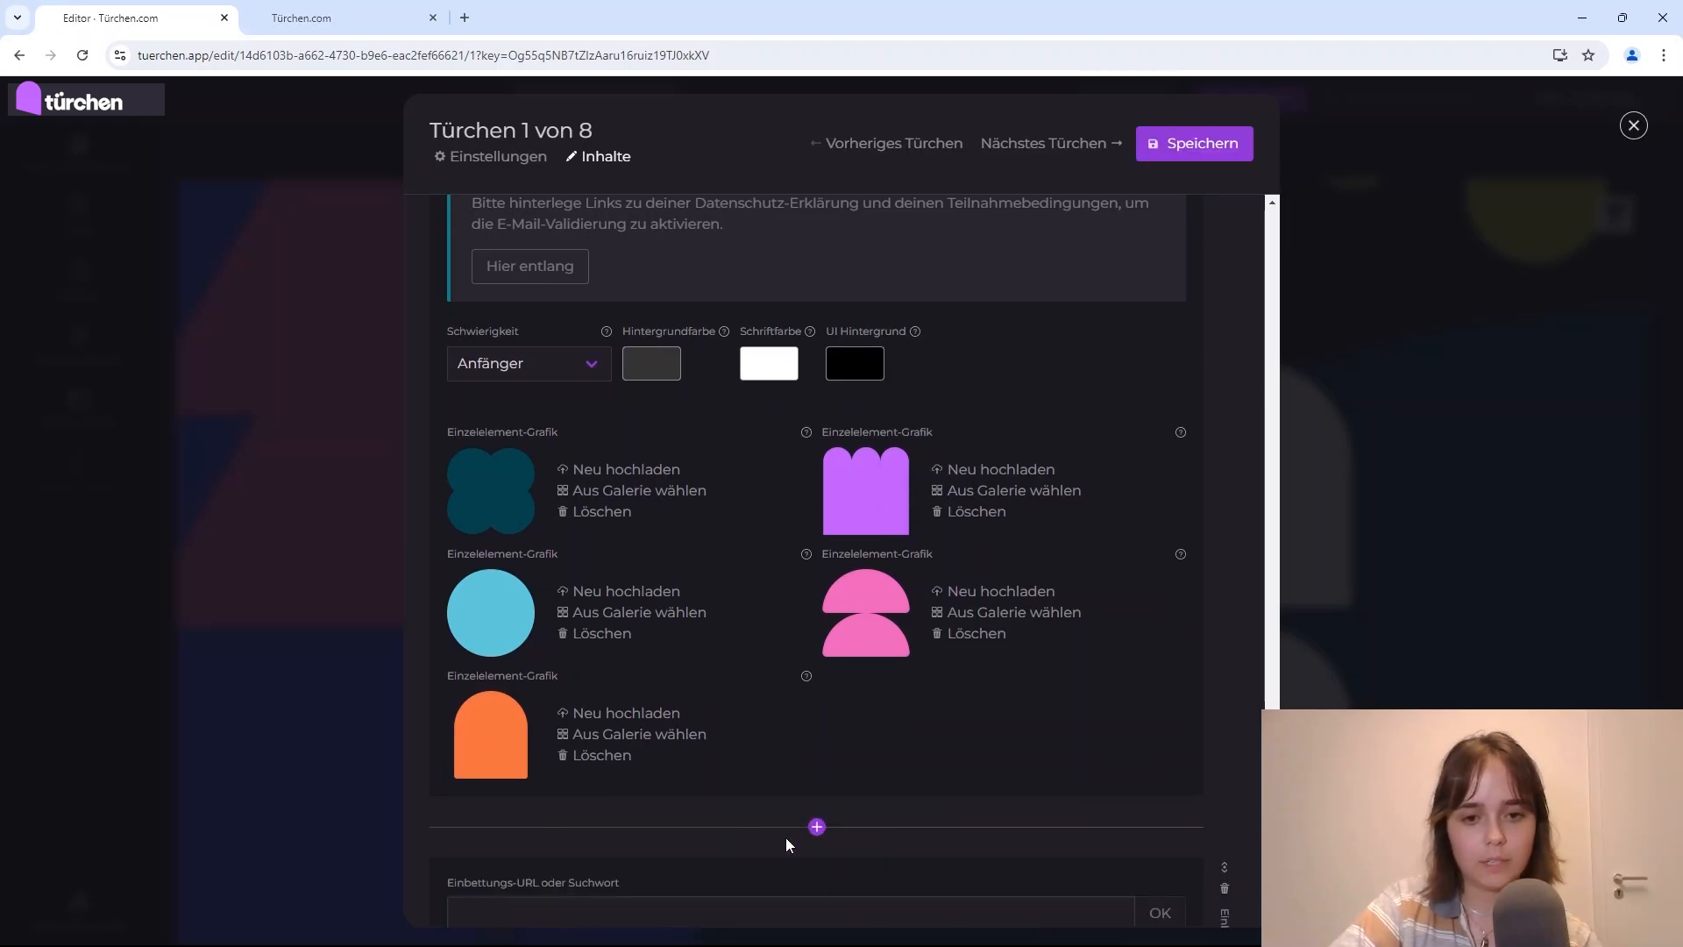
scroll(754, 833, down, 2)
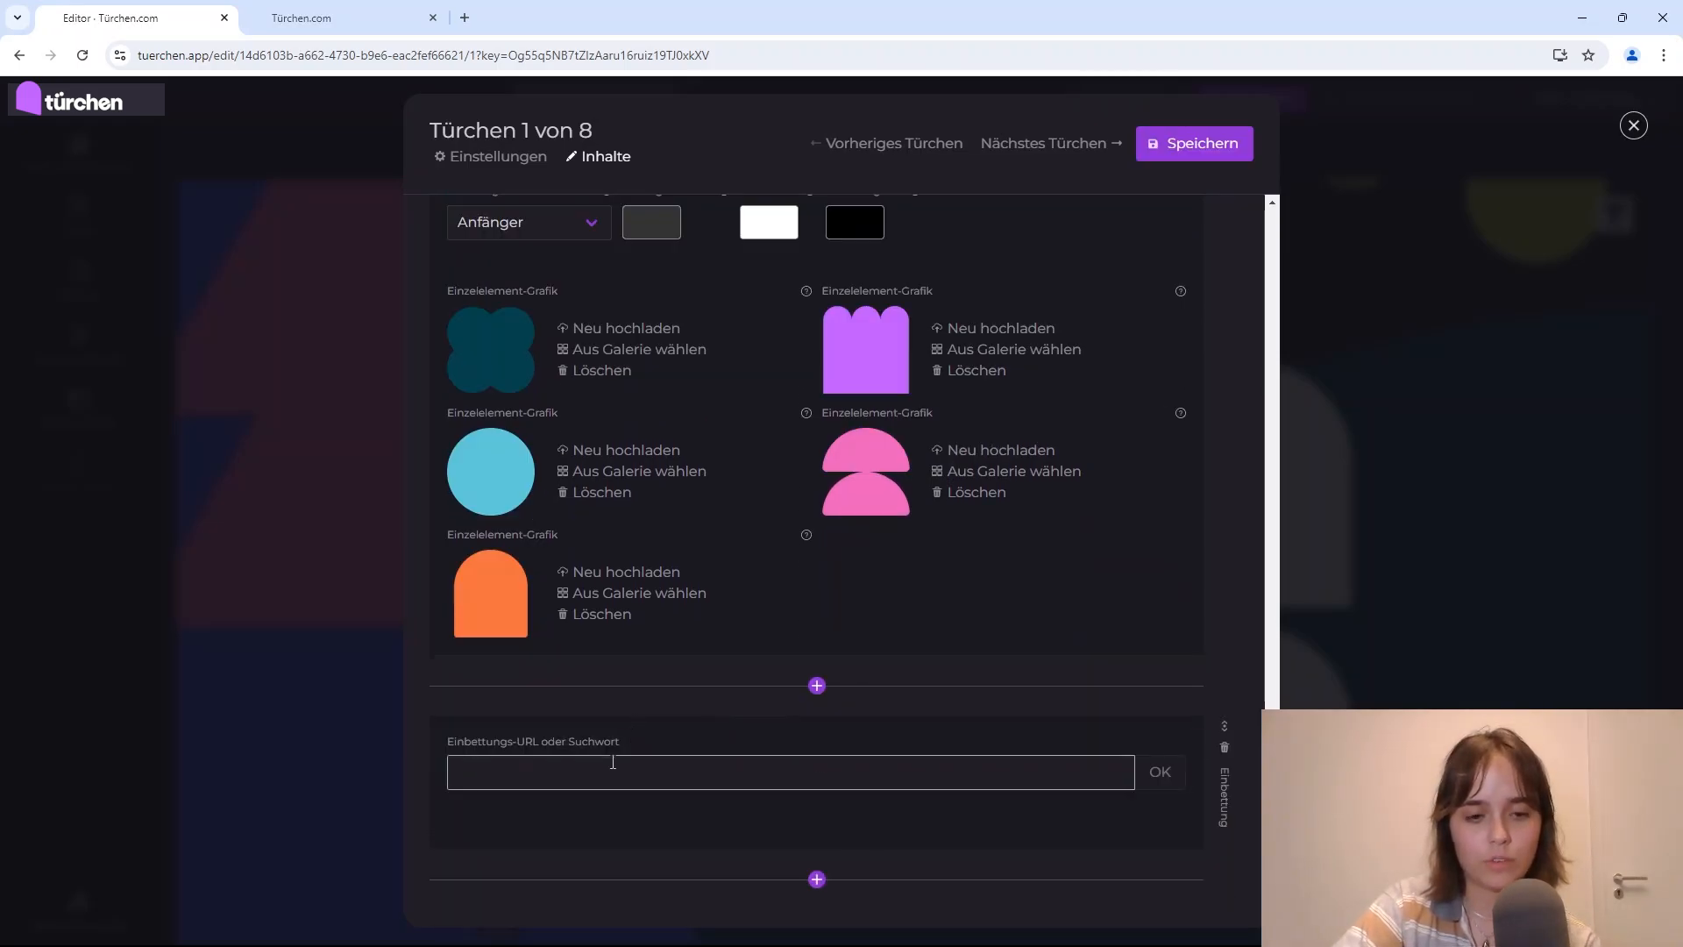
click(825, 769)
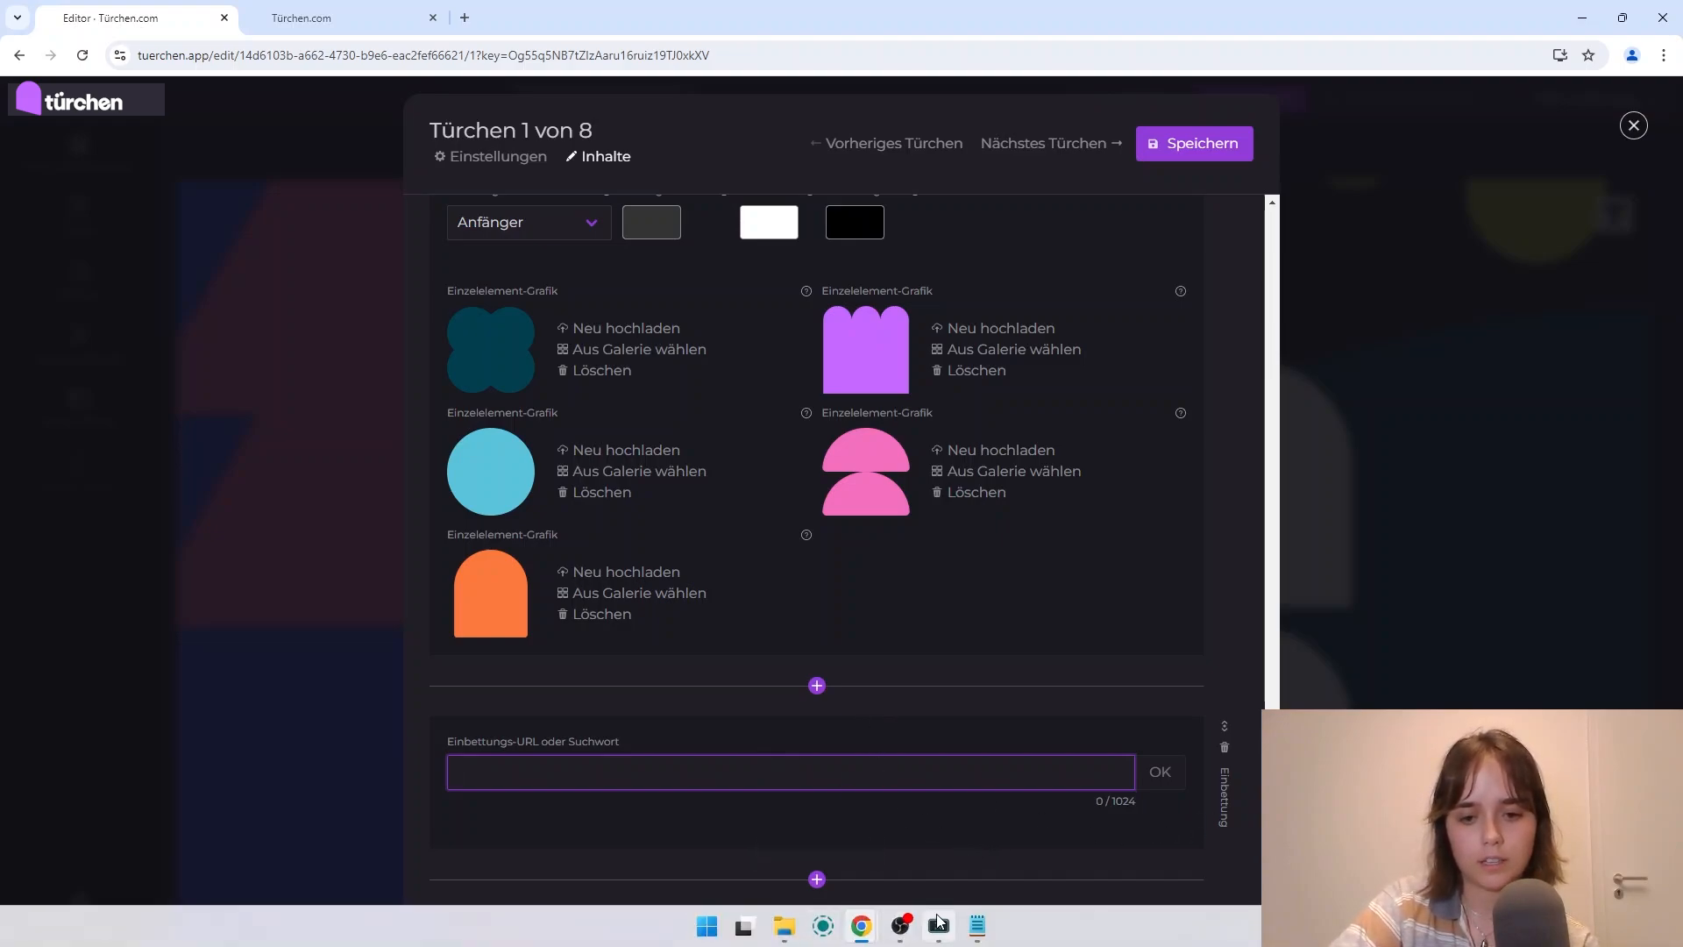
Step: Switch to the browser window with Spotify and copy the web address of the song Last Christmas
mouse_move(925, 929)
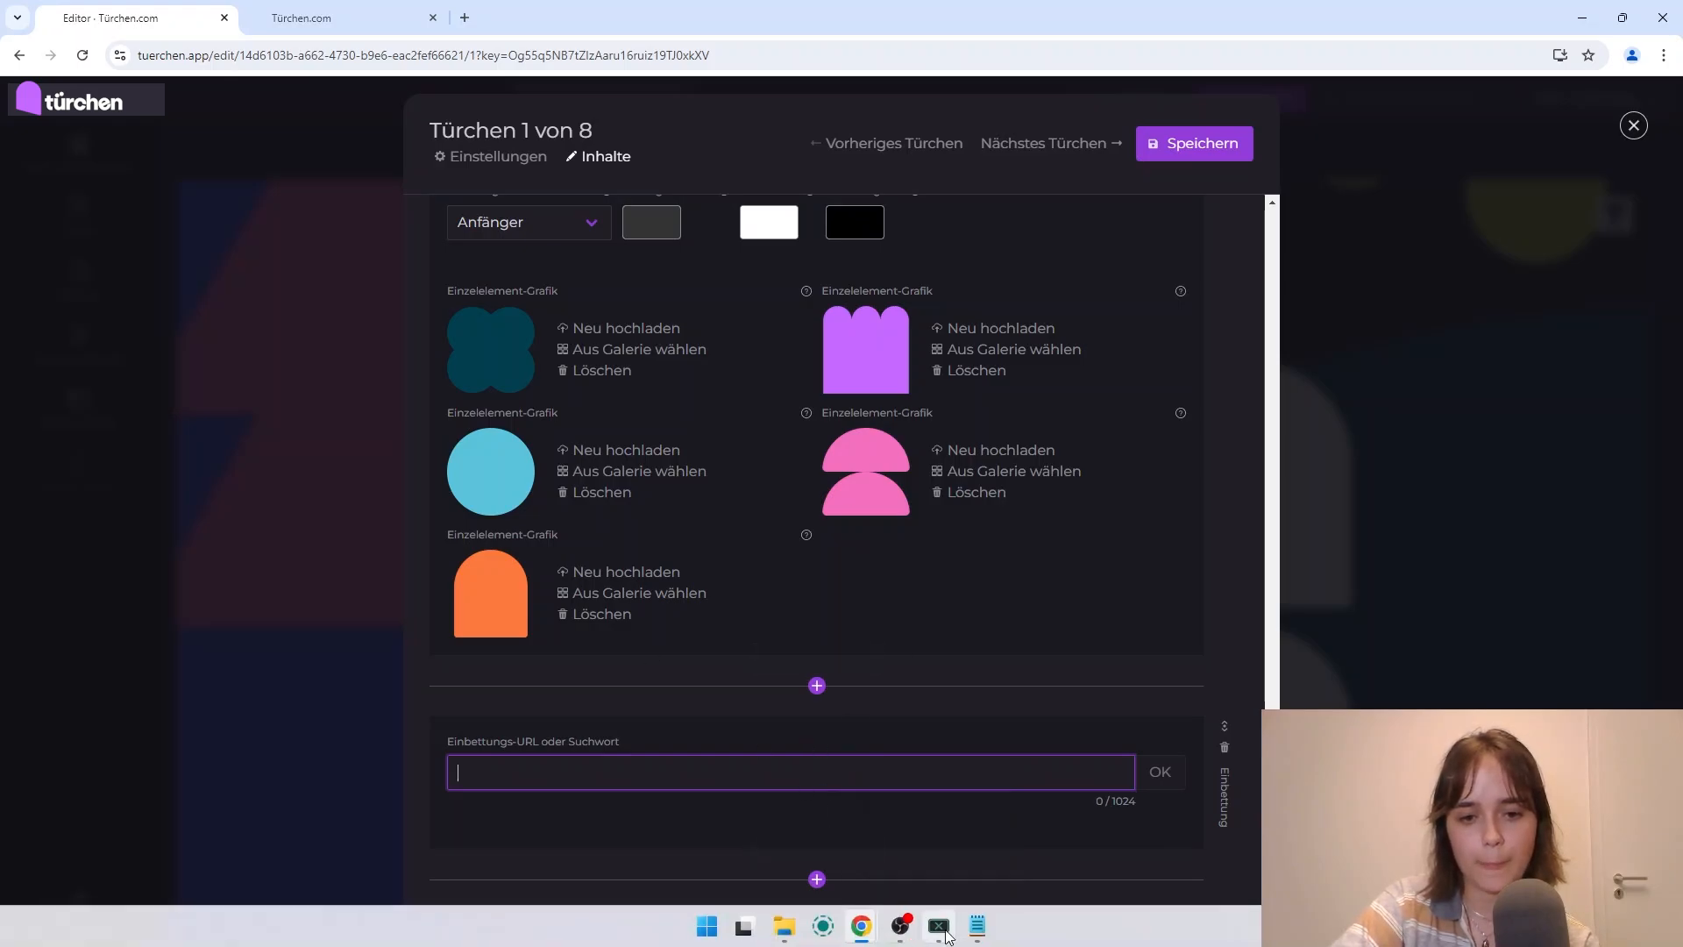
mouse_move(863, 932)
click(909, 839)
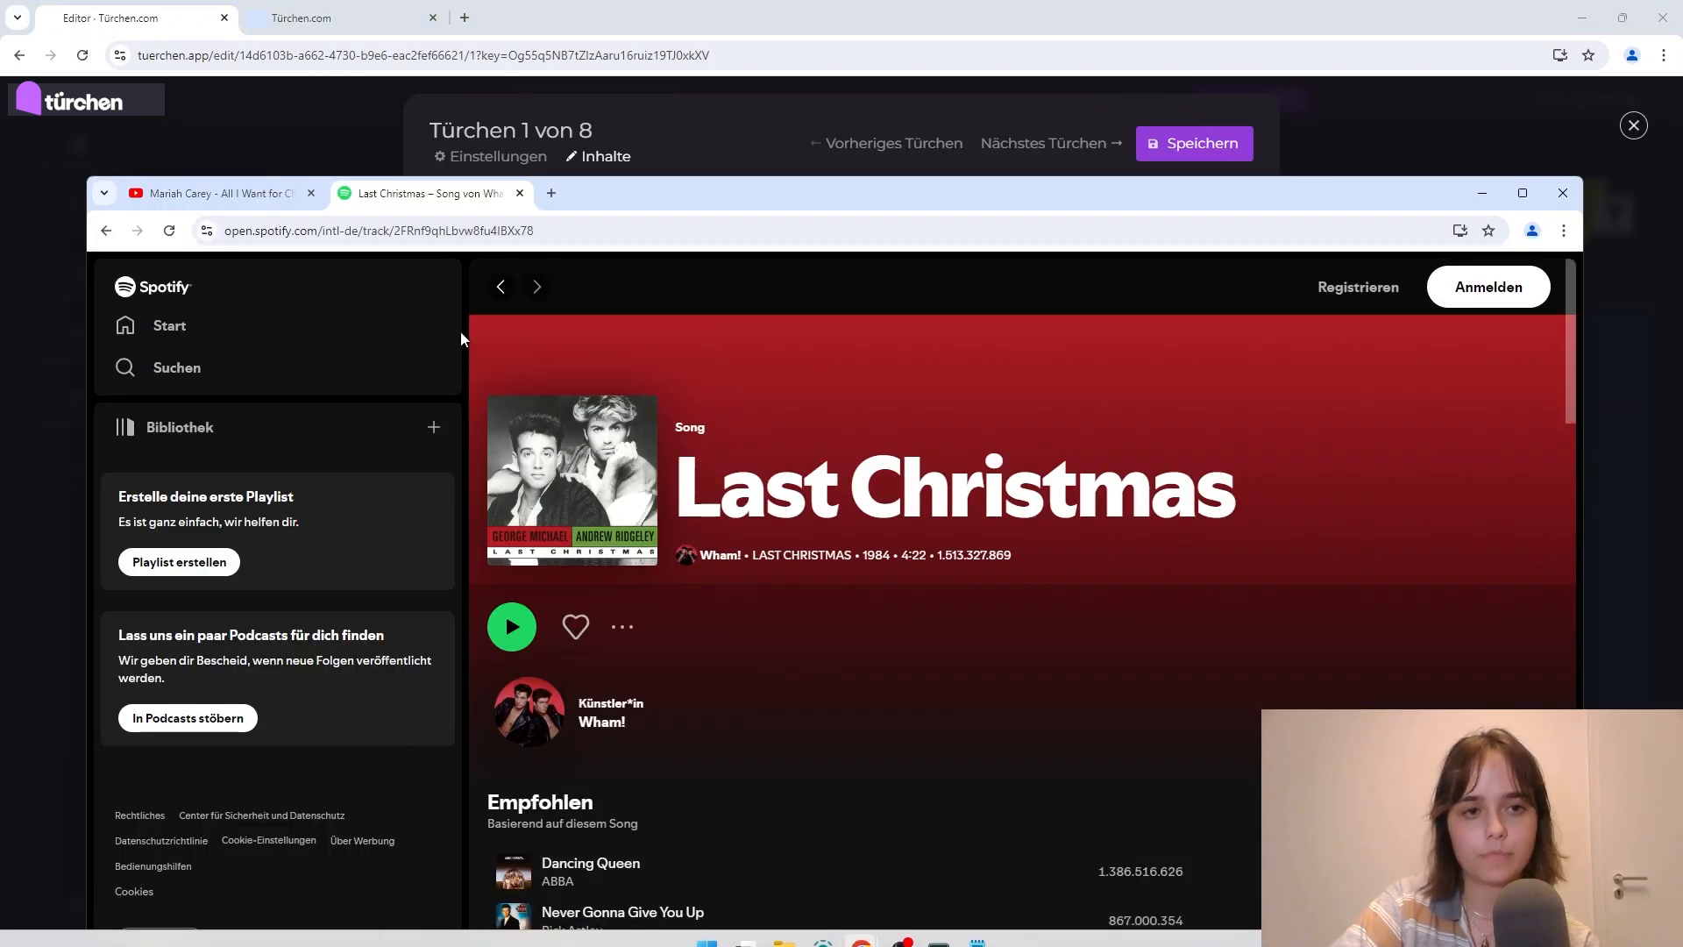
click(456, 230)
key(ctrl+c)
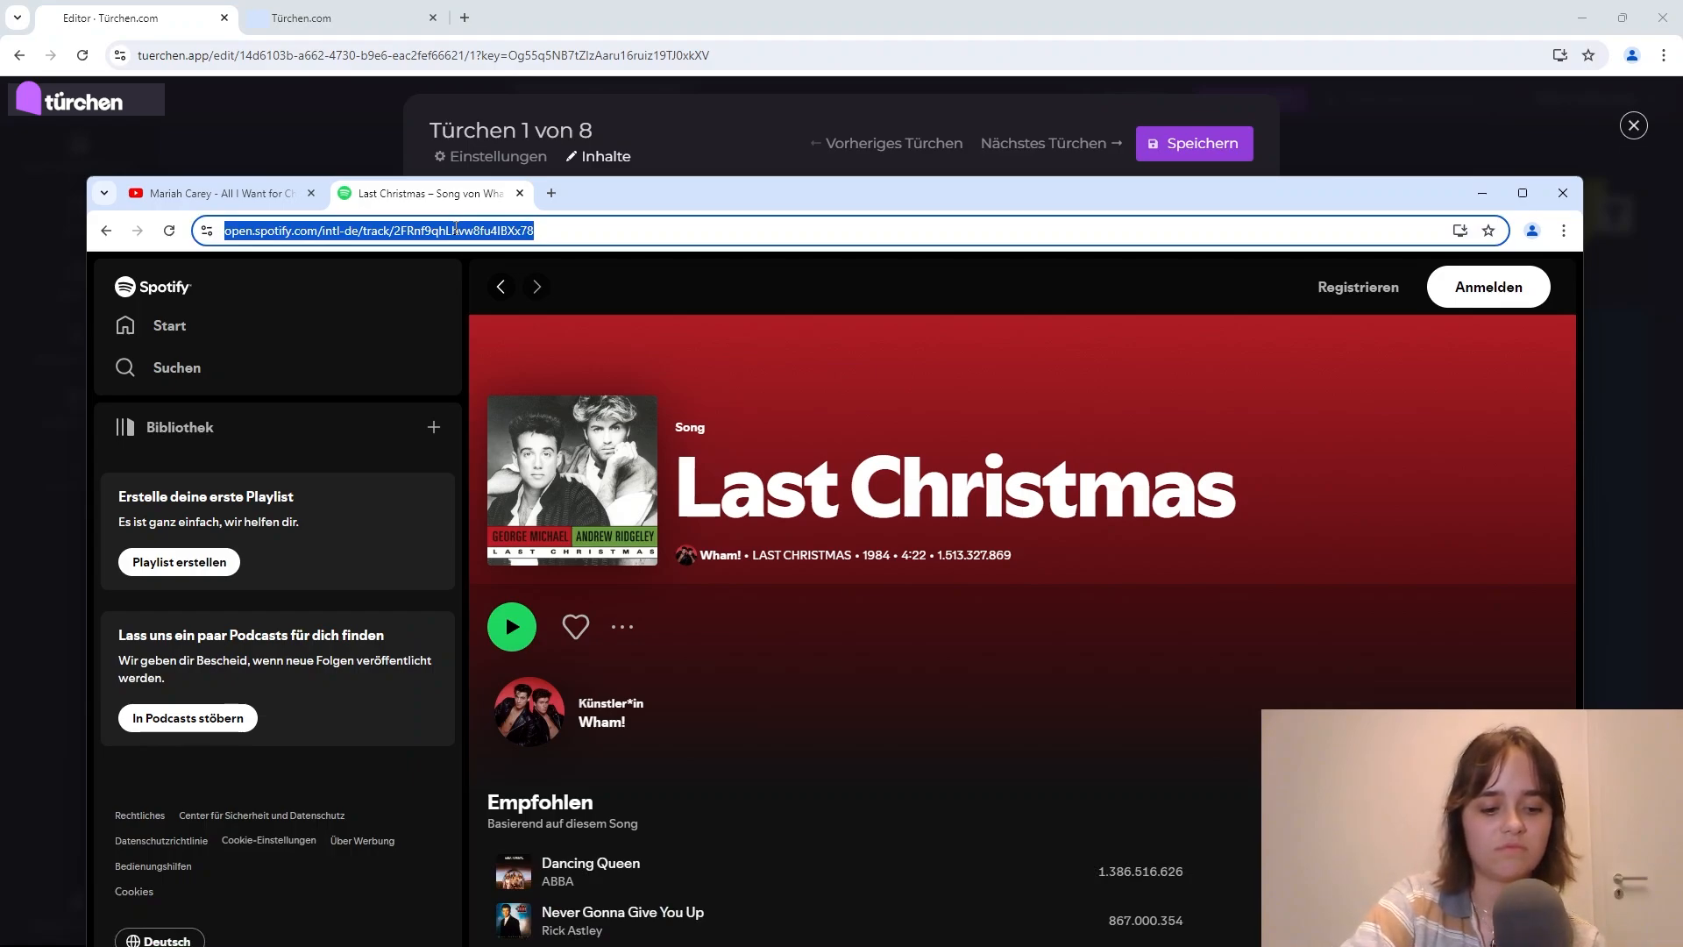
right_click(373, 230)
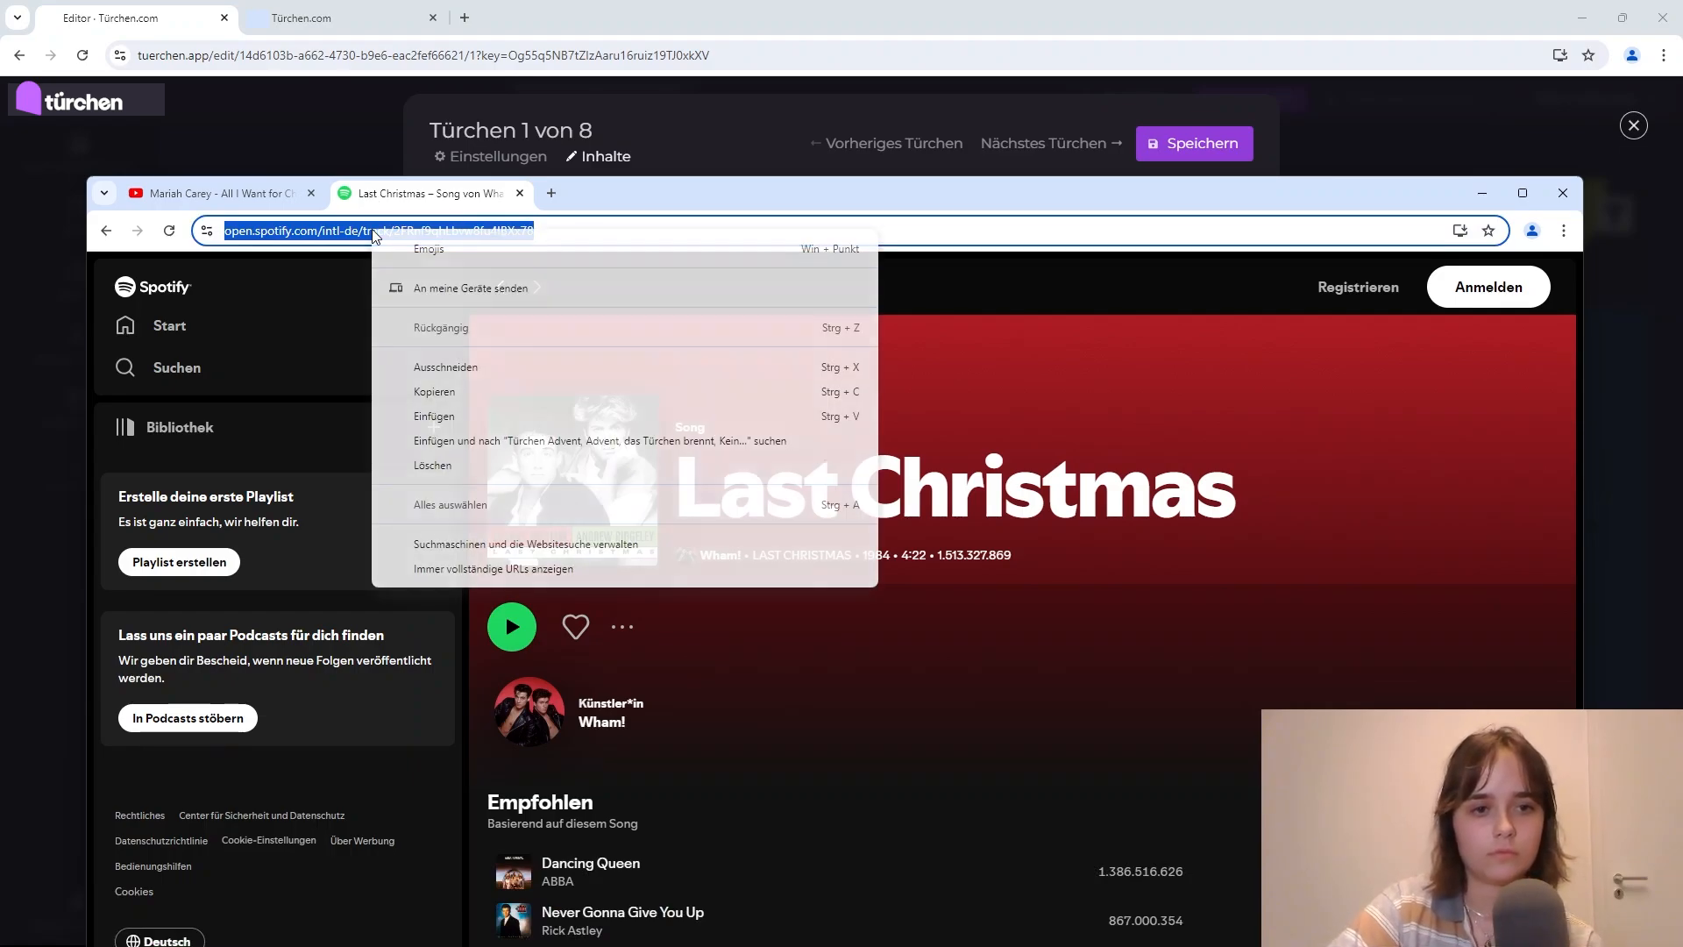
click(433, 387)
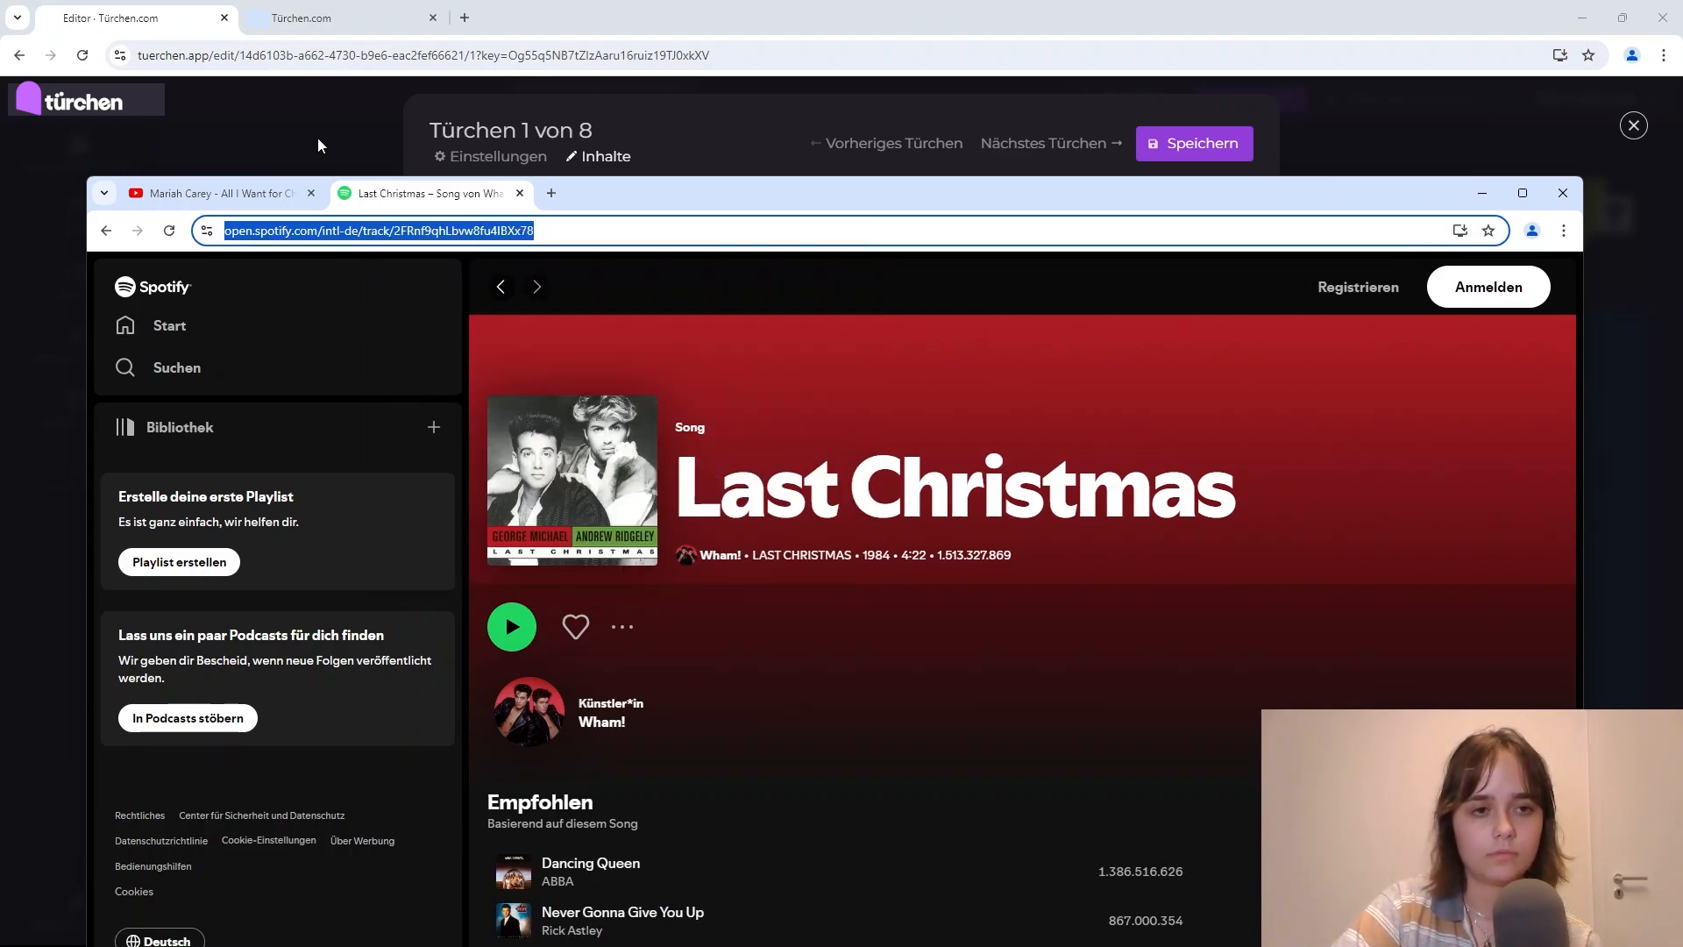
Step: Return to the calendar editor, reopen door 1 and embed the copied Spotify track link in the Einbettung block
click(318, 140)
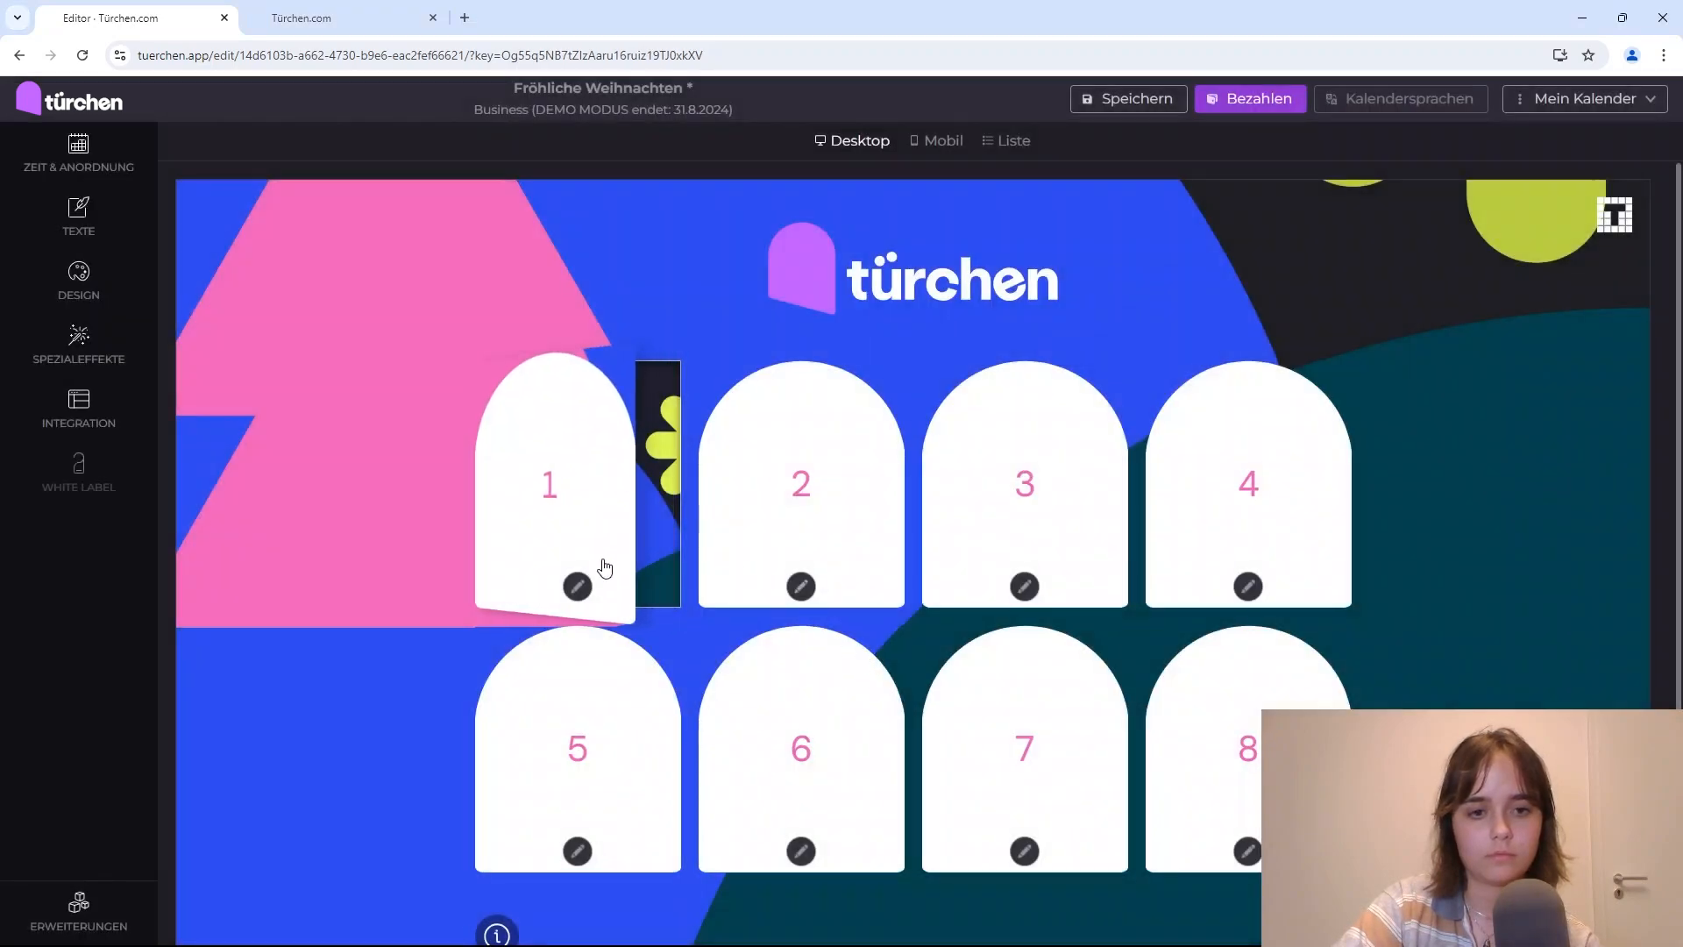
click(605, 568)
scroll(728, 607, down, 10)
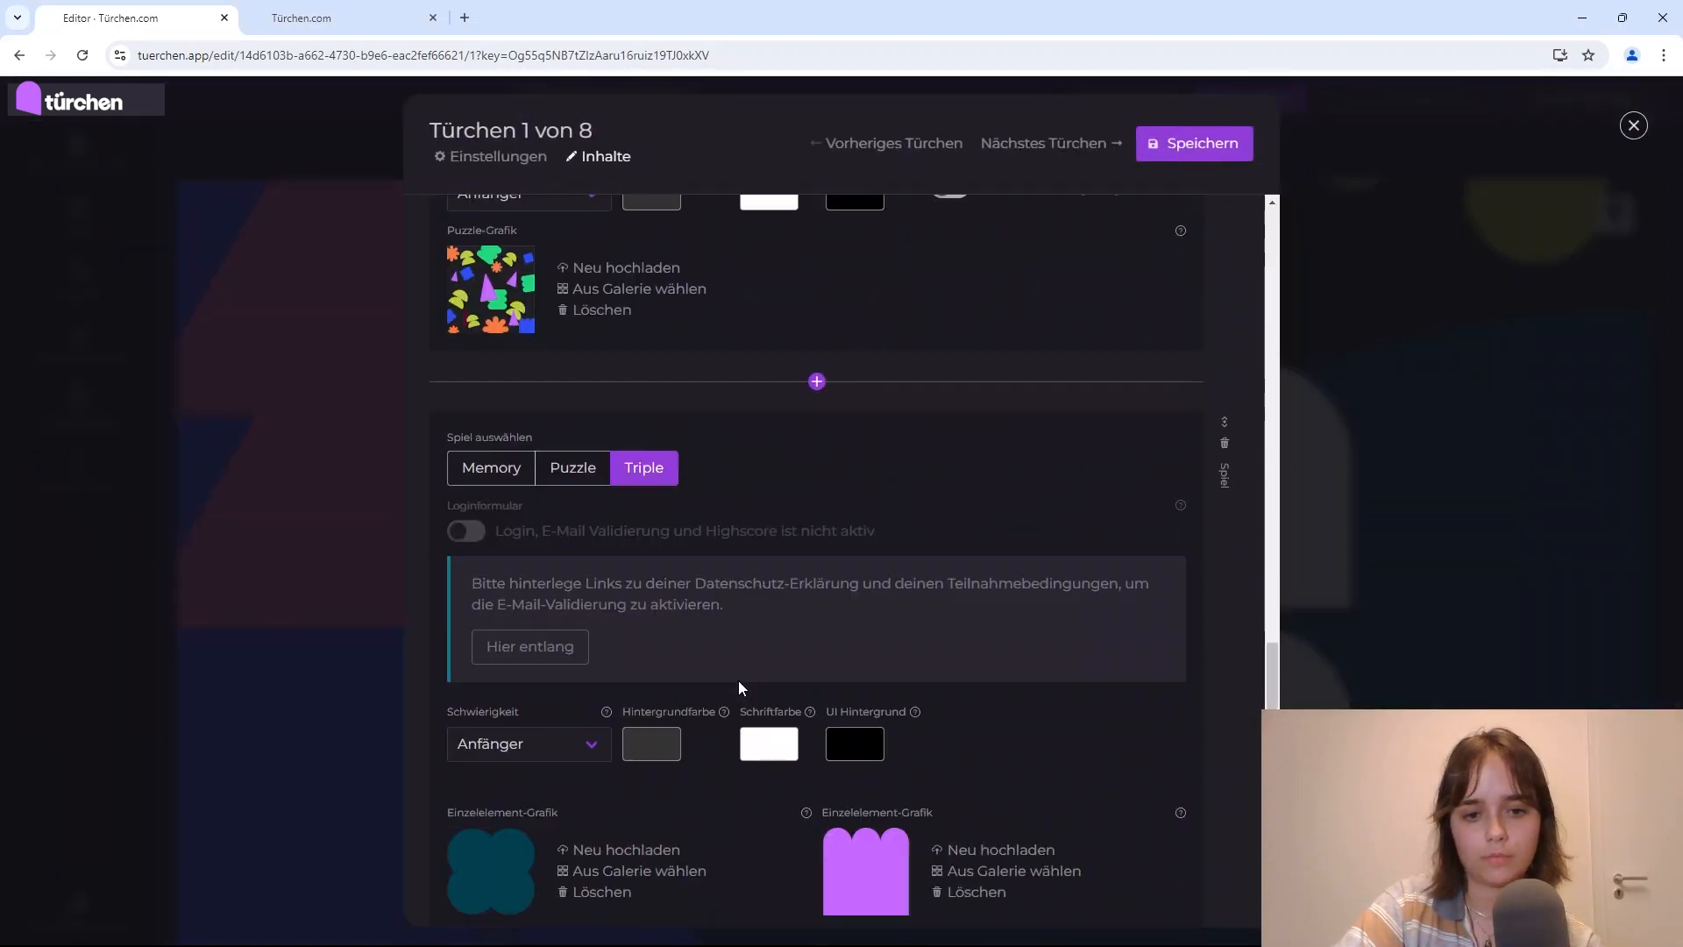
scroll(732, 688, down, 6)
click(692, 772)
right_click(692, 767)
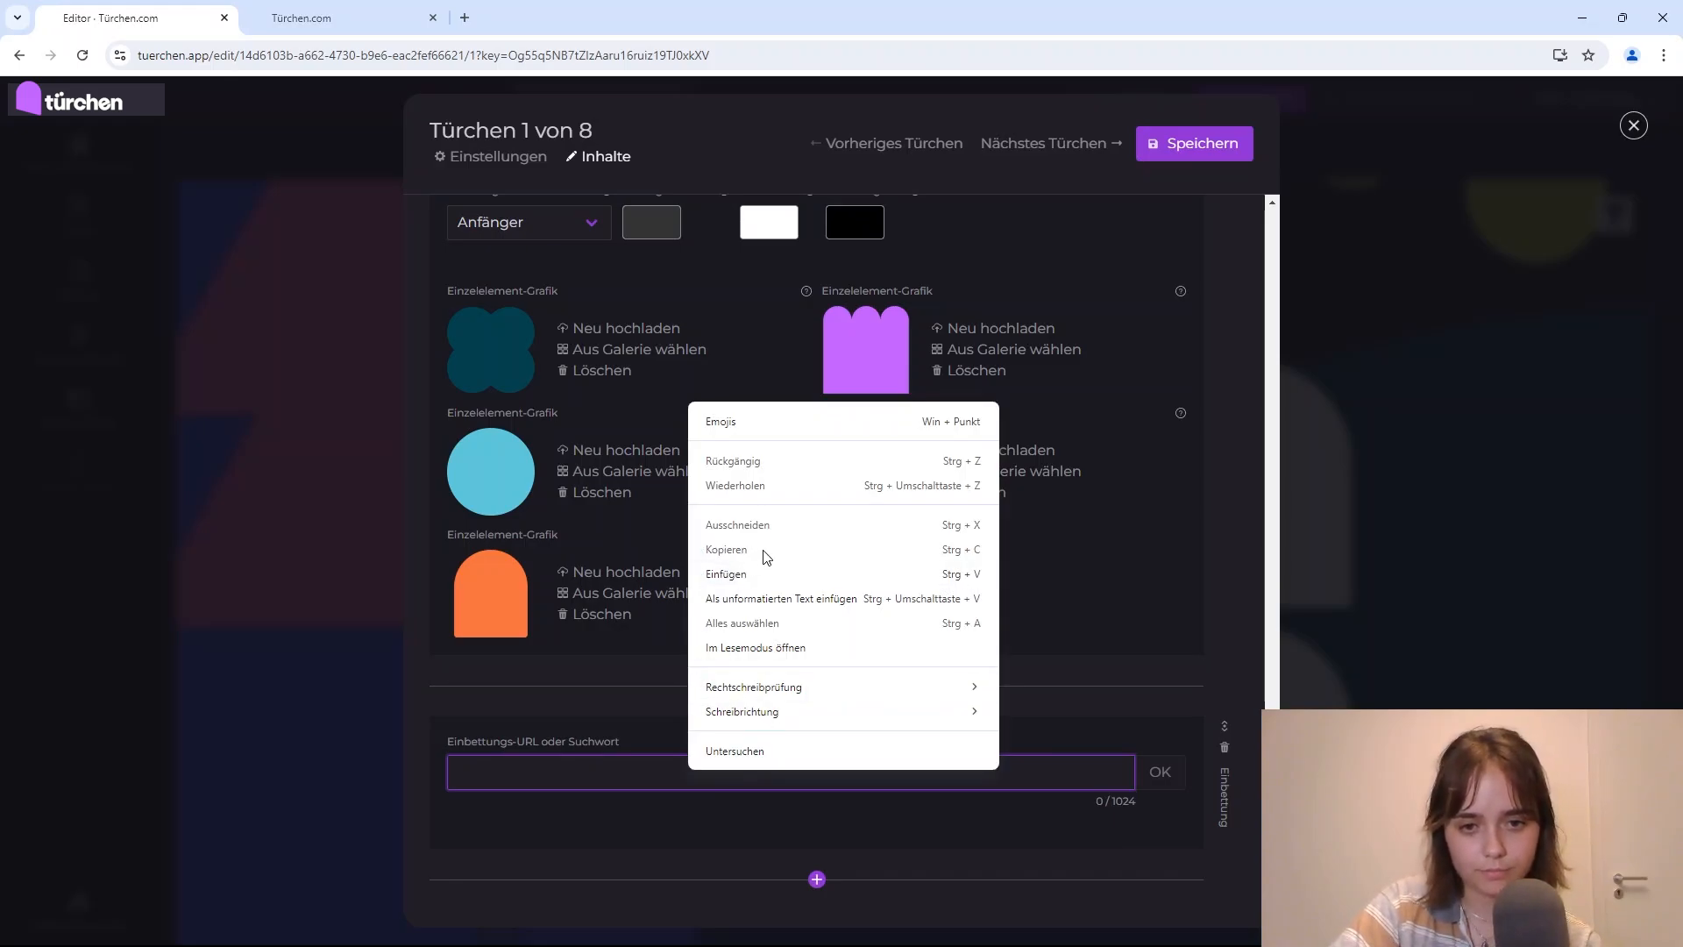
click(745, 574)
click(1160, 772)
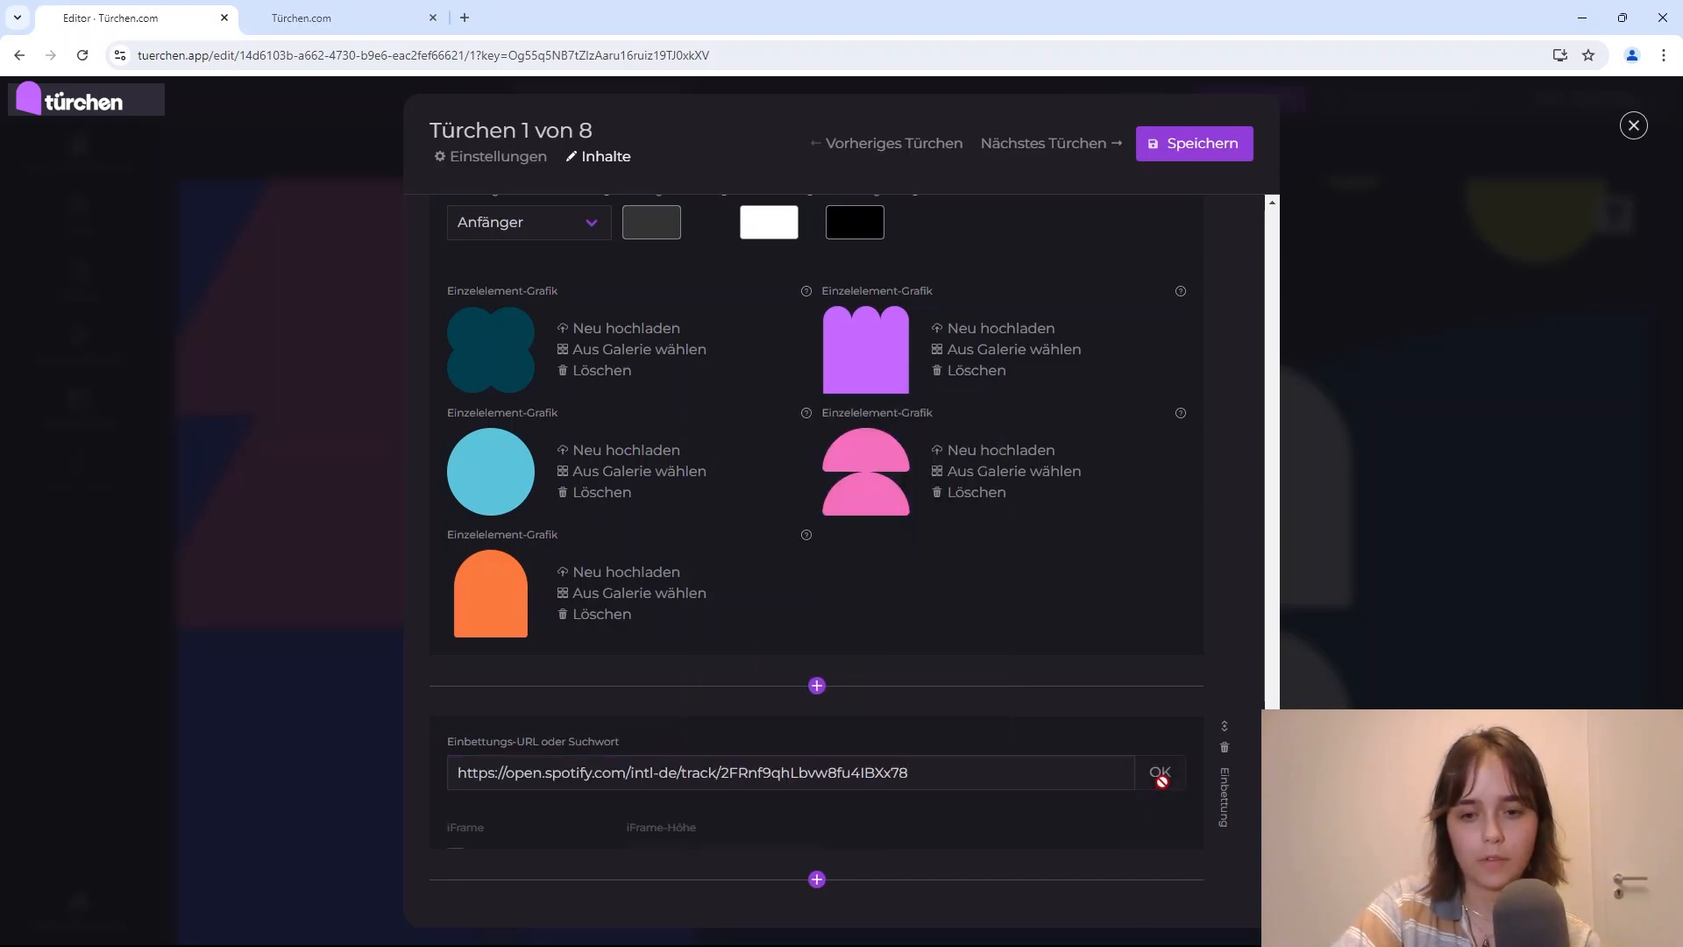
scroll(923, 802, down, 3)
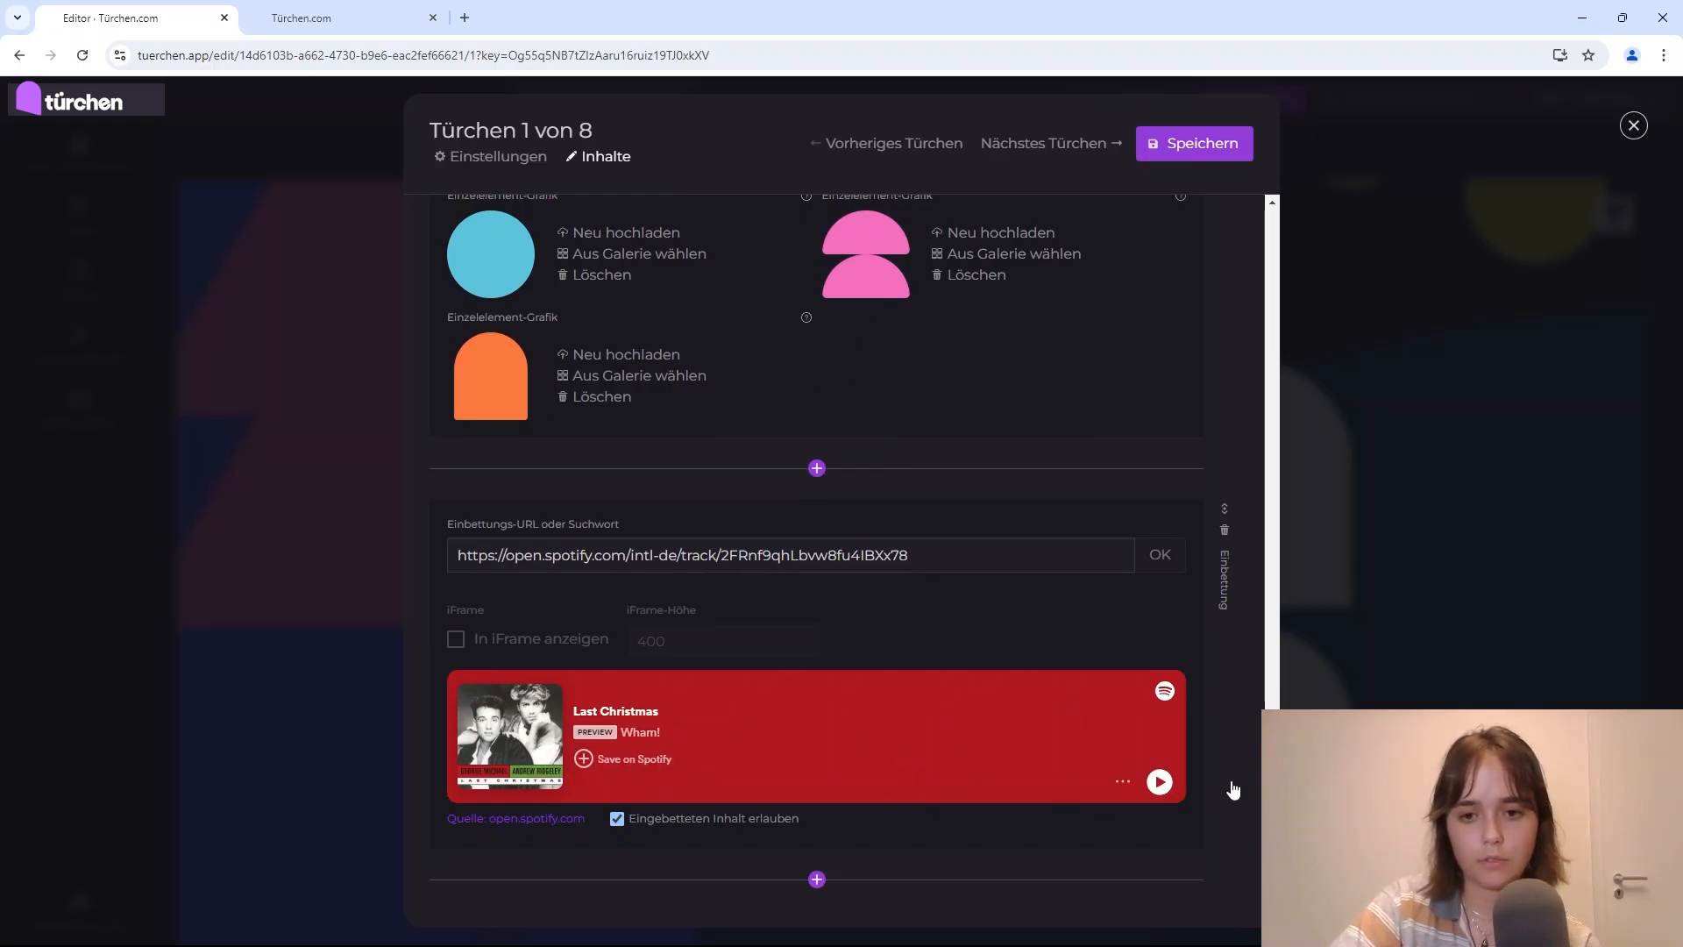
Step: Test playback of the embedded Last Christmas song in door 1's editor and in the calendar preview
click(1160, 782)
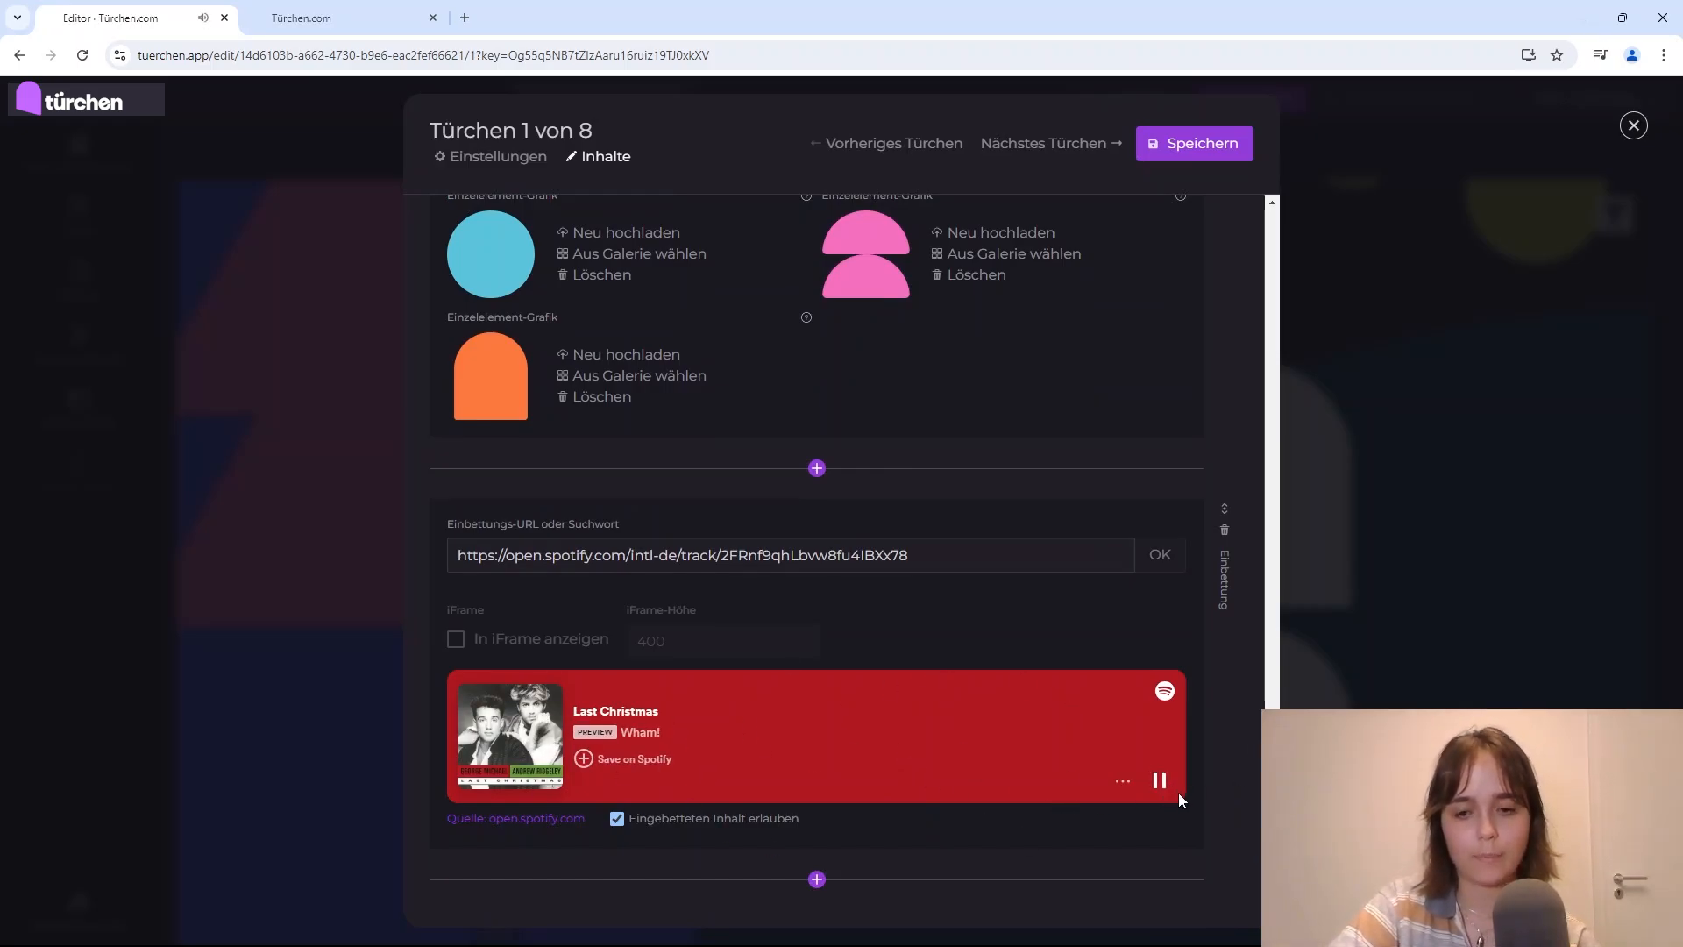
click(1163, 786)
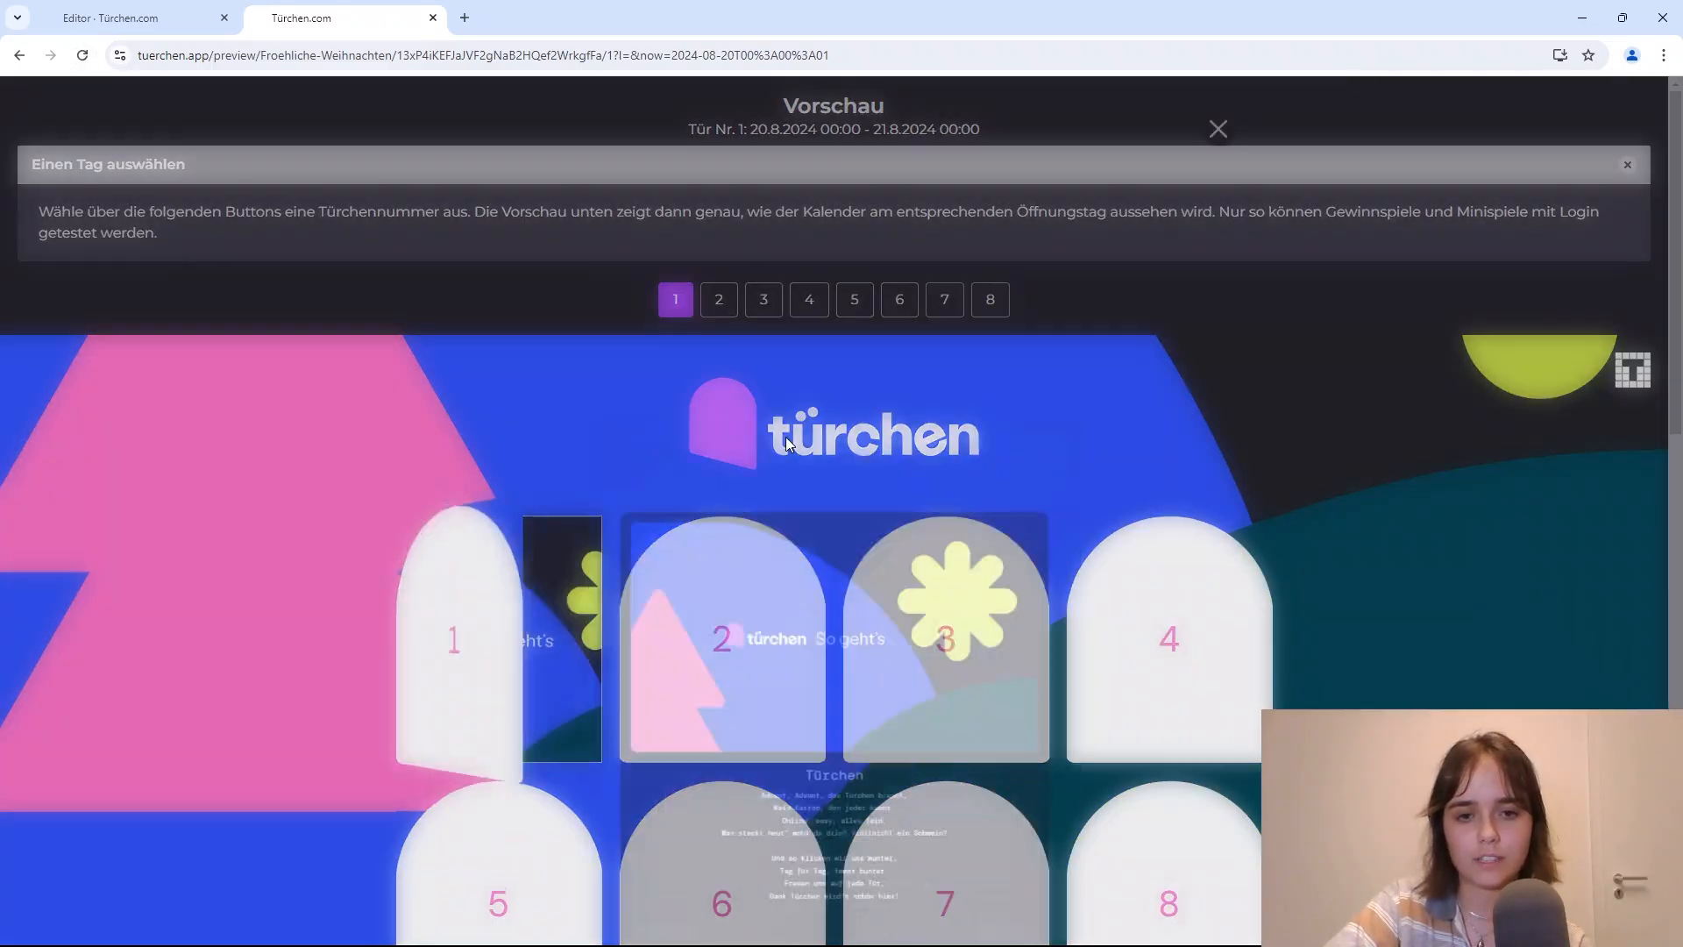
scroll(782, 430, down, 10)
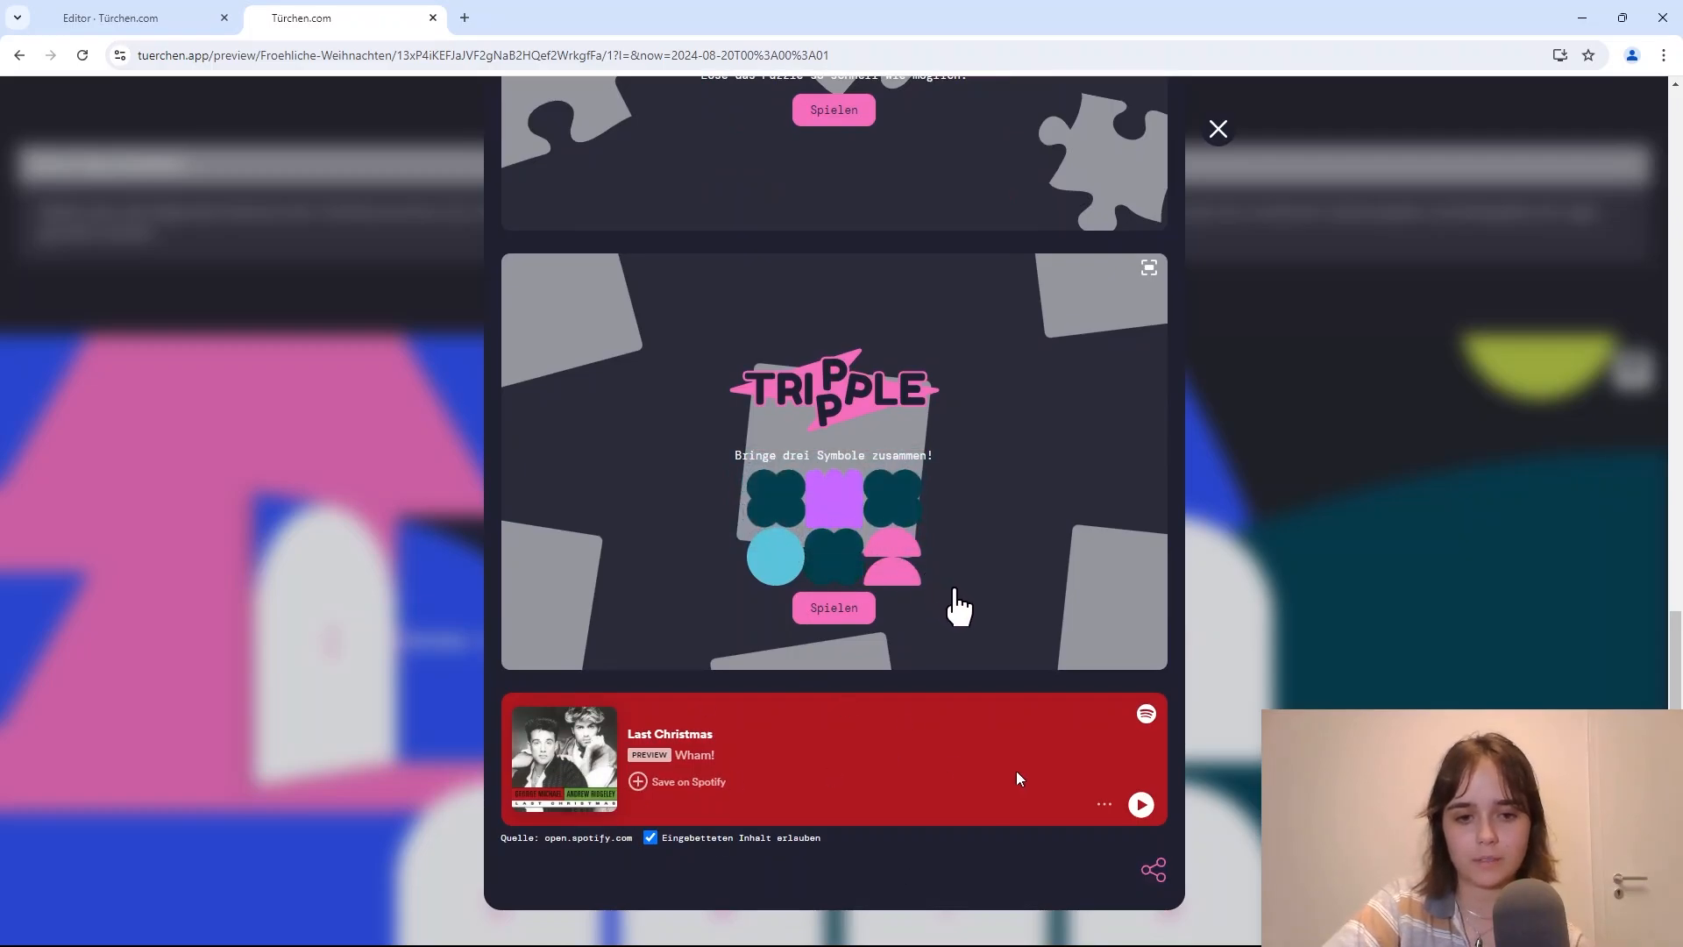
click(1140, 808)
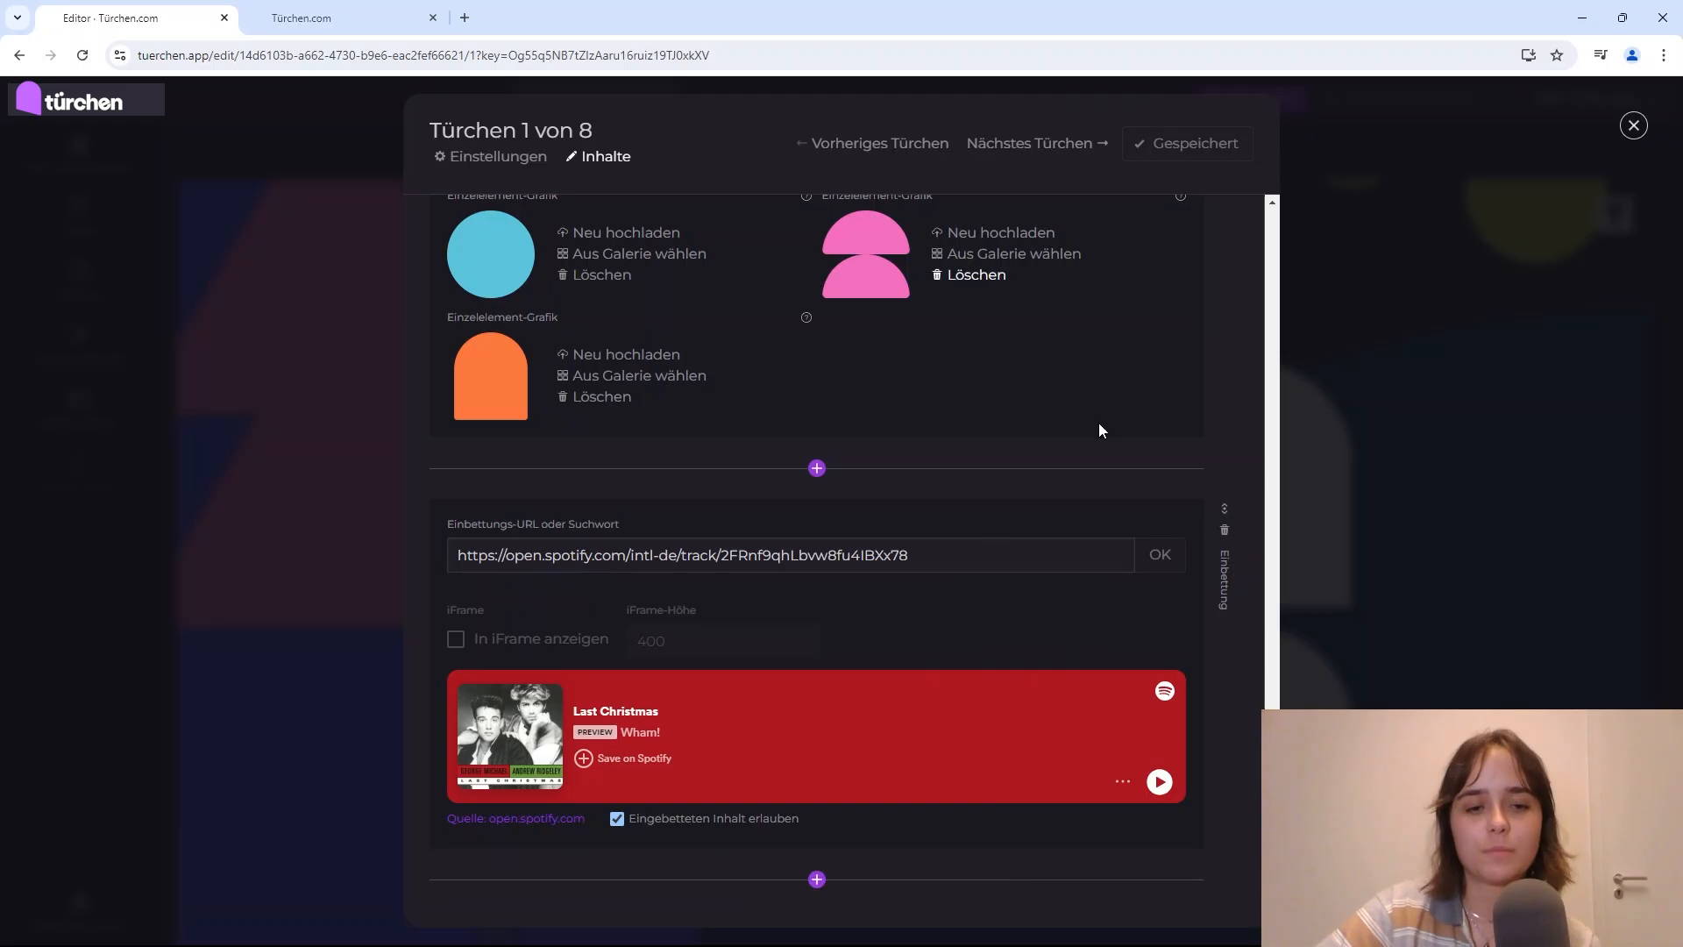
Step: Switch to the other browser window and copy the web address of the YouTube video All I Want for Christmas Is You
mouse_move(828, 942)
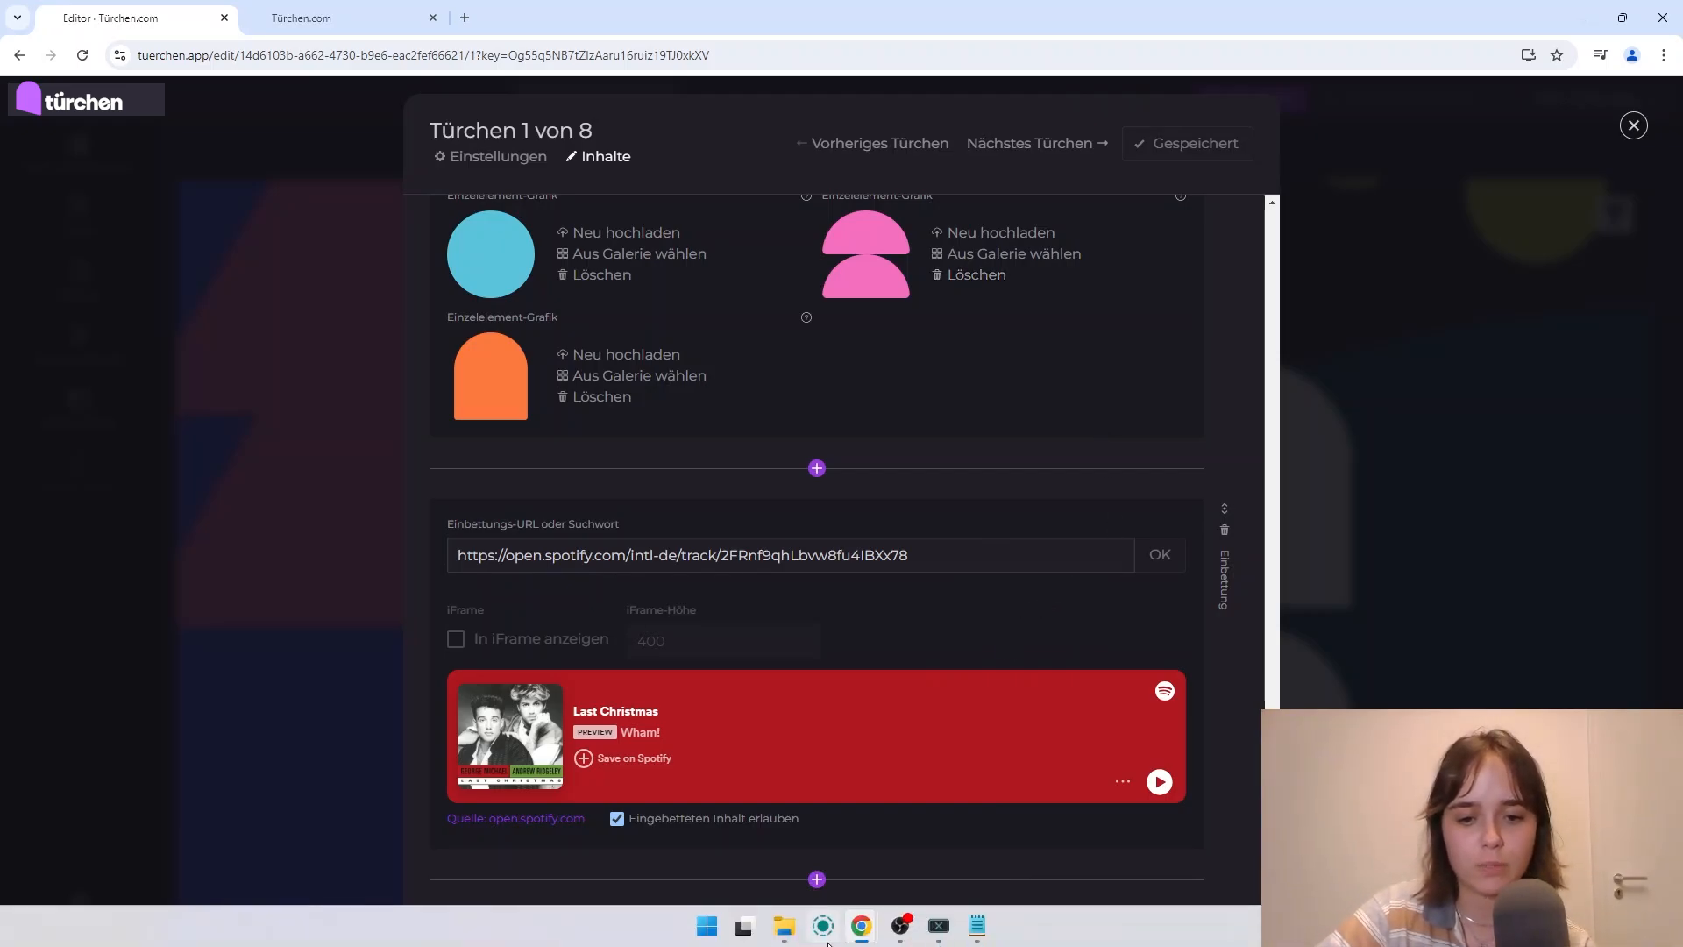
right_click(874, 928)
click(860, 936)
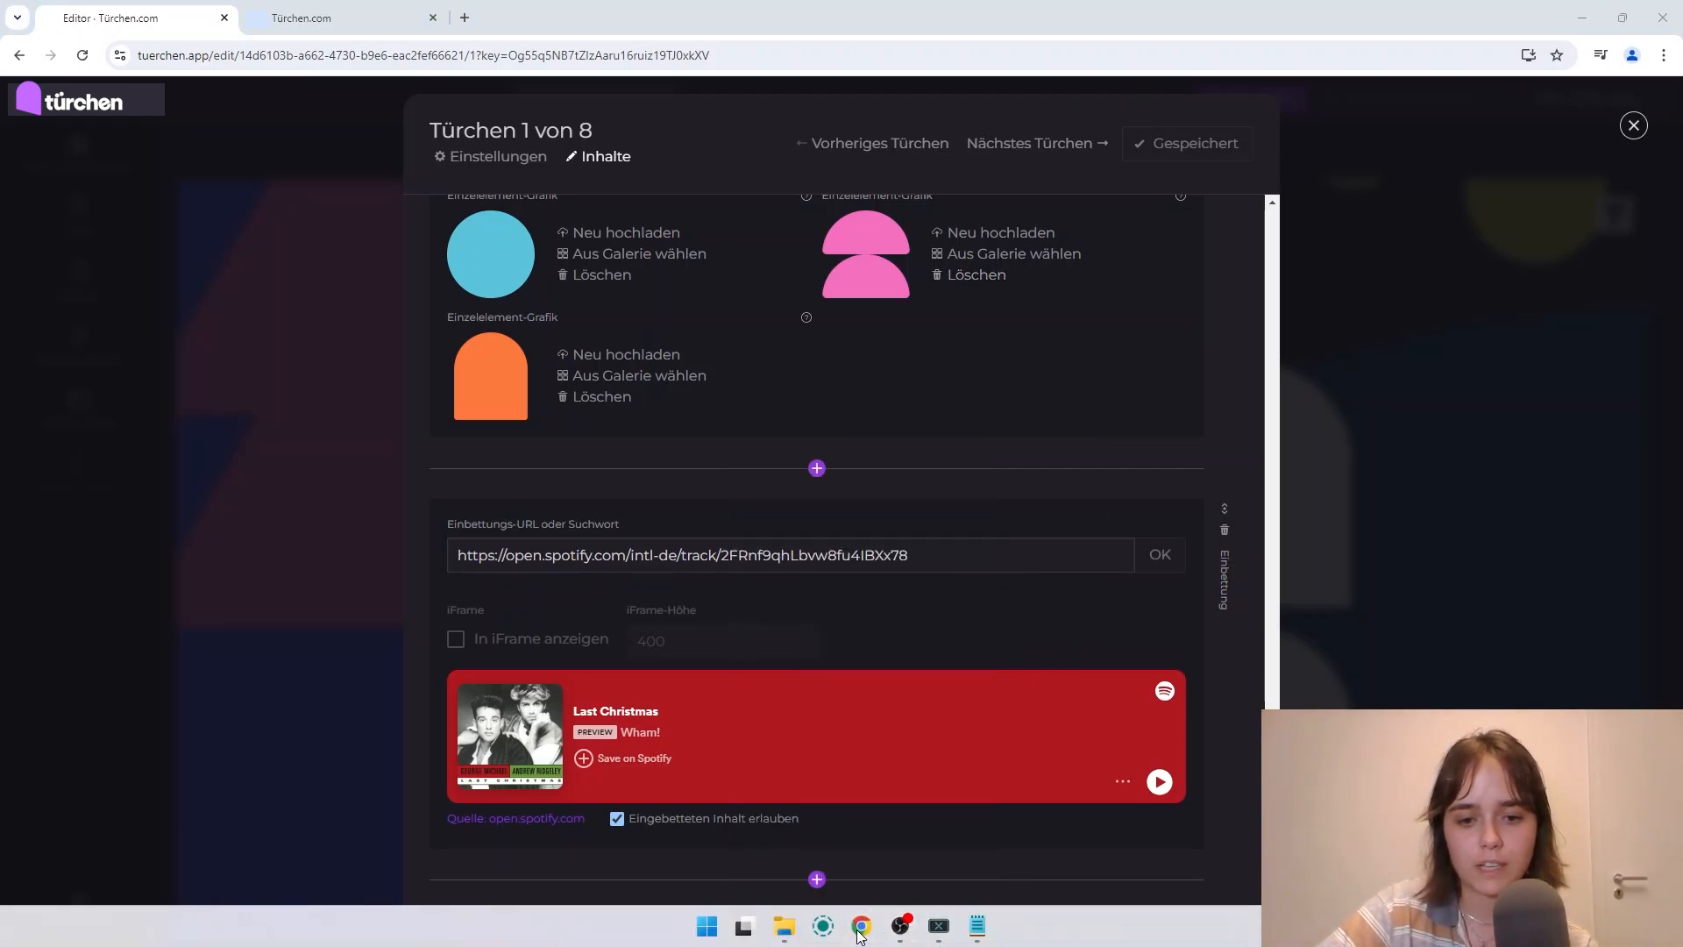
mouse_move(864, 936)
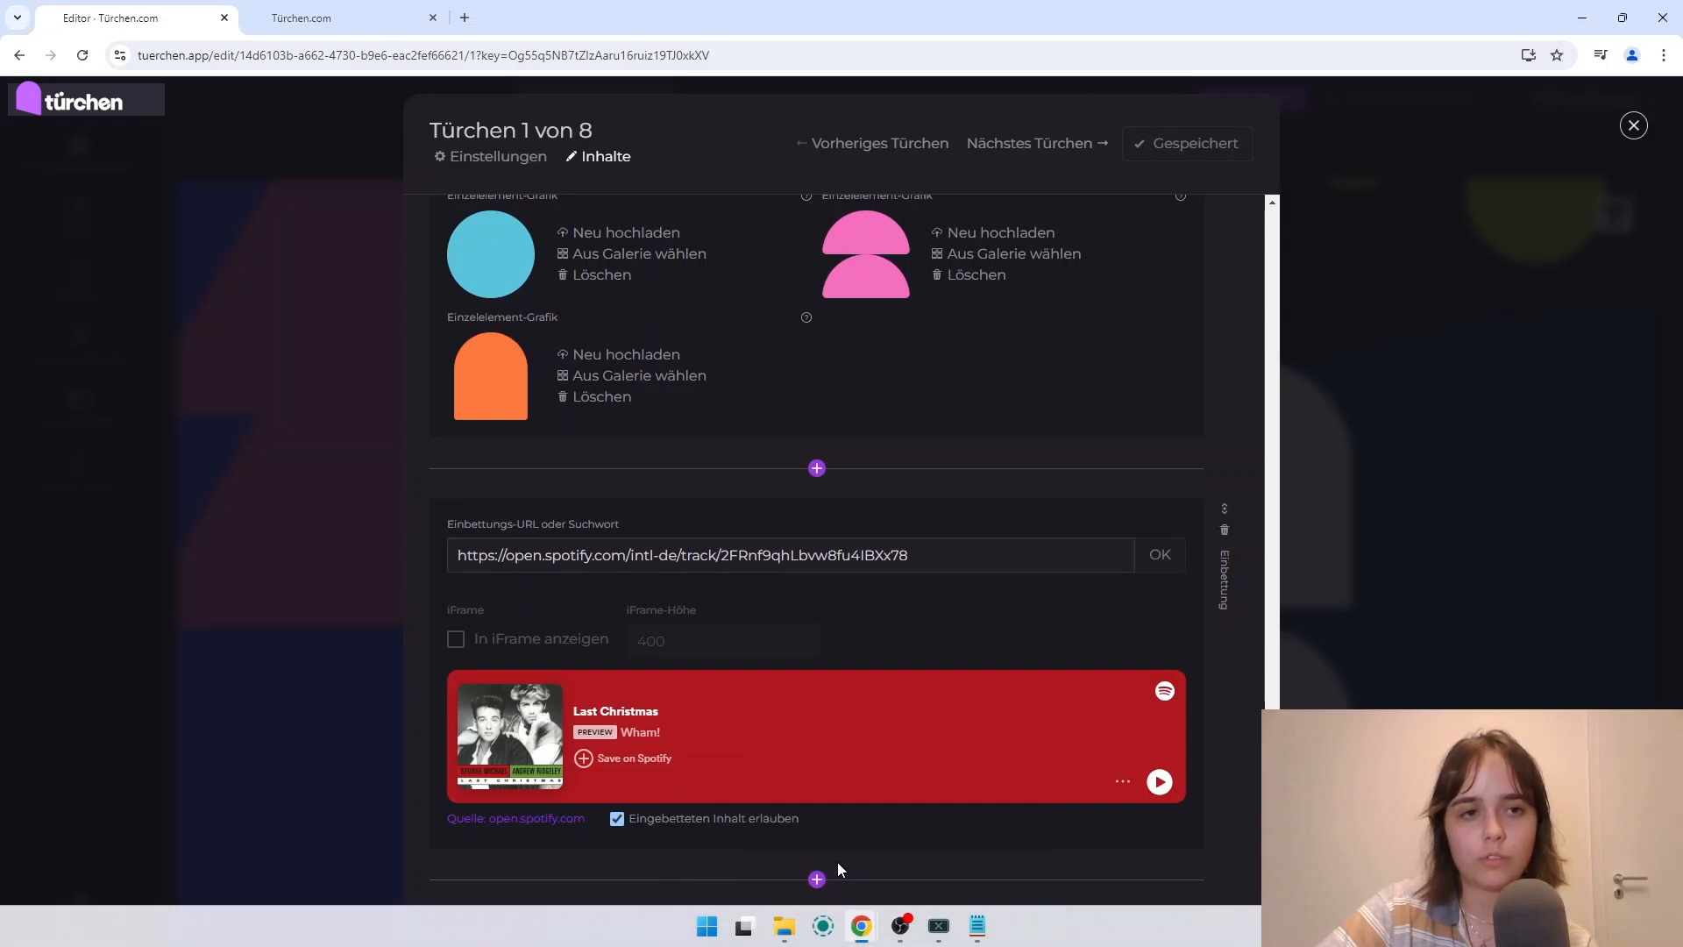
click(906, 878)
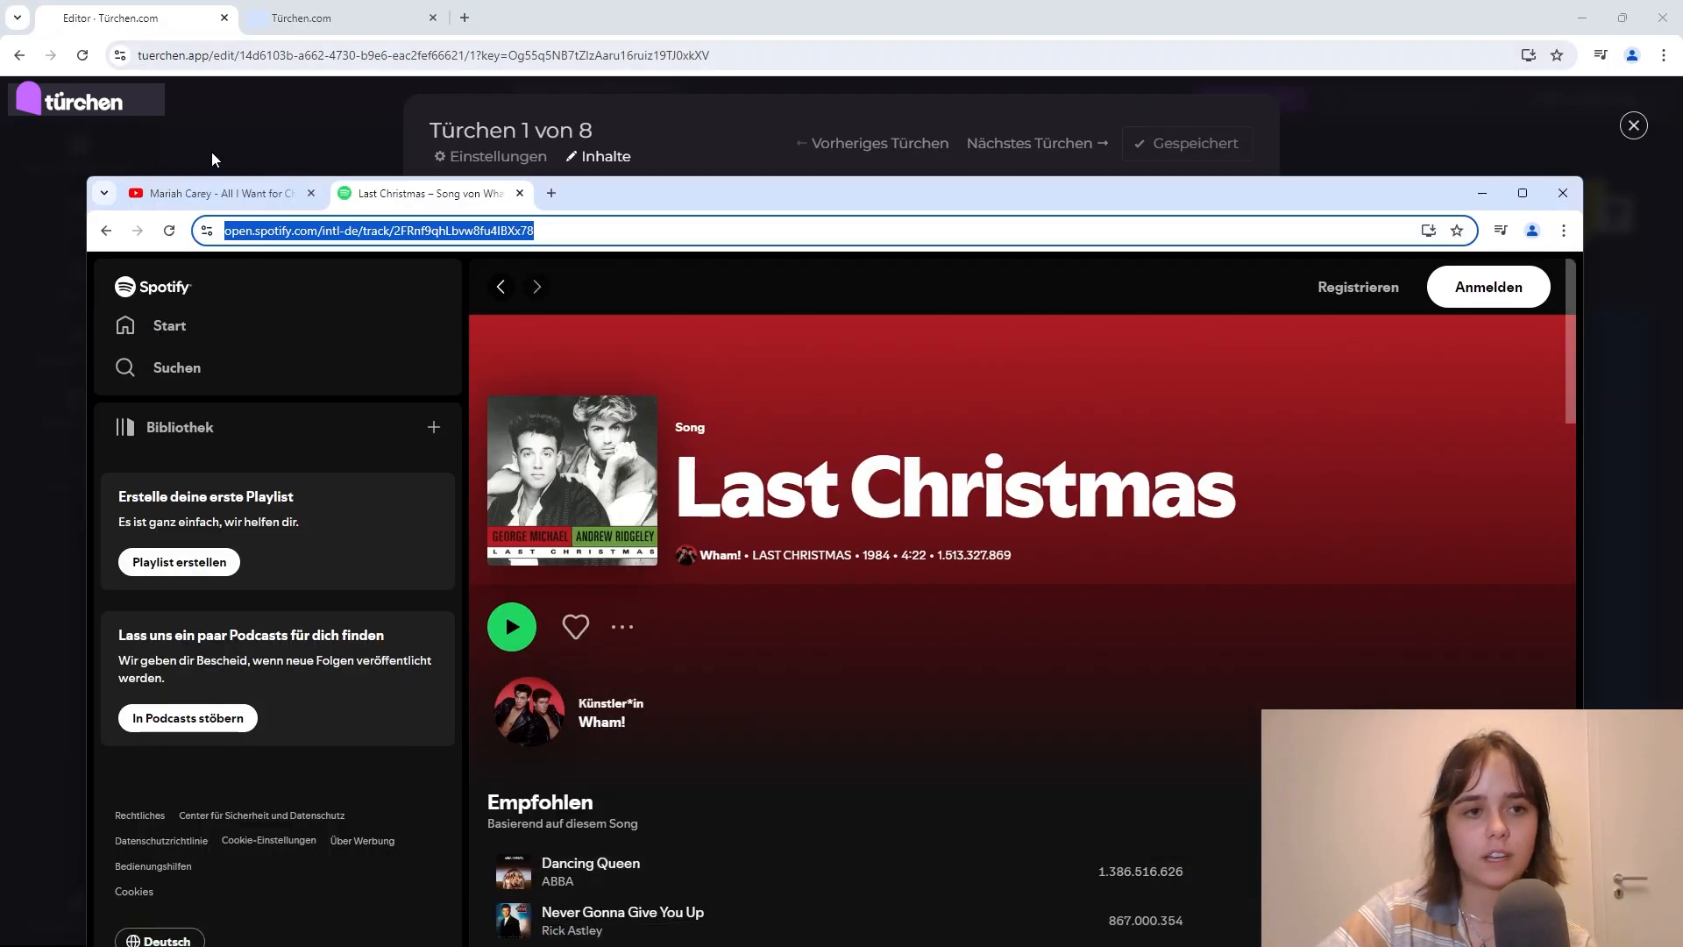
click(219, 193)
click(322, 238)
key(ctrl+c)
right_click(322, 238)
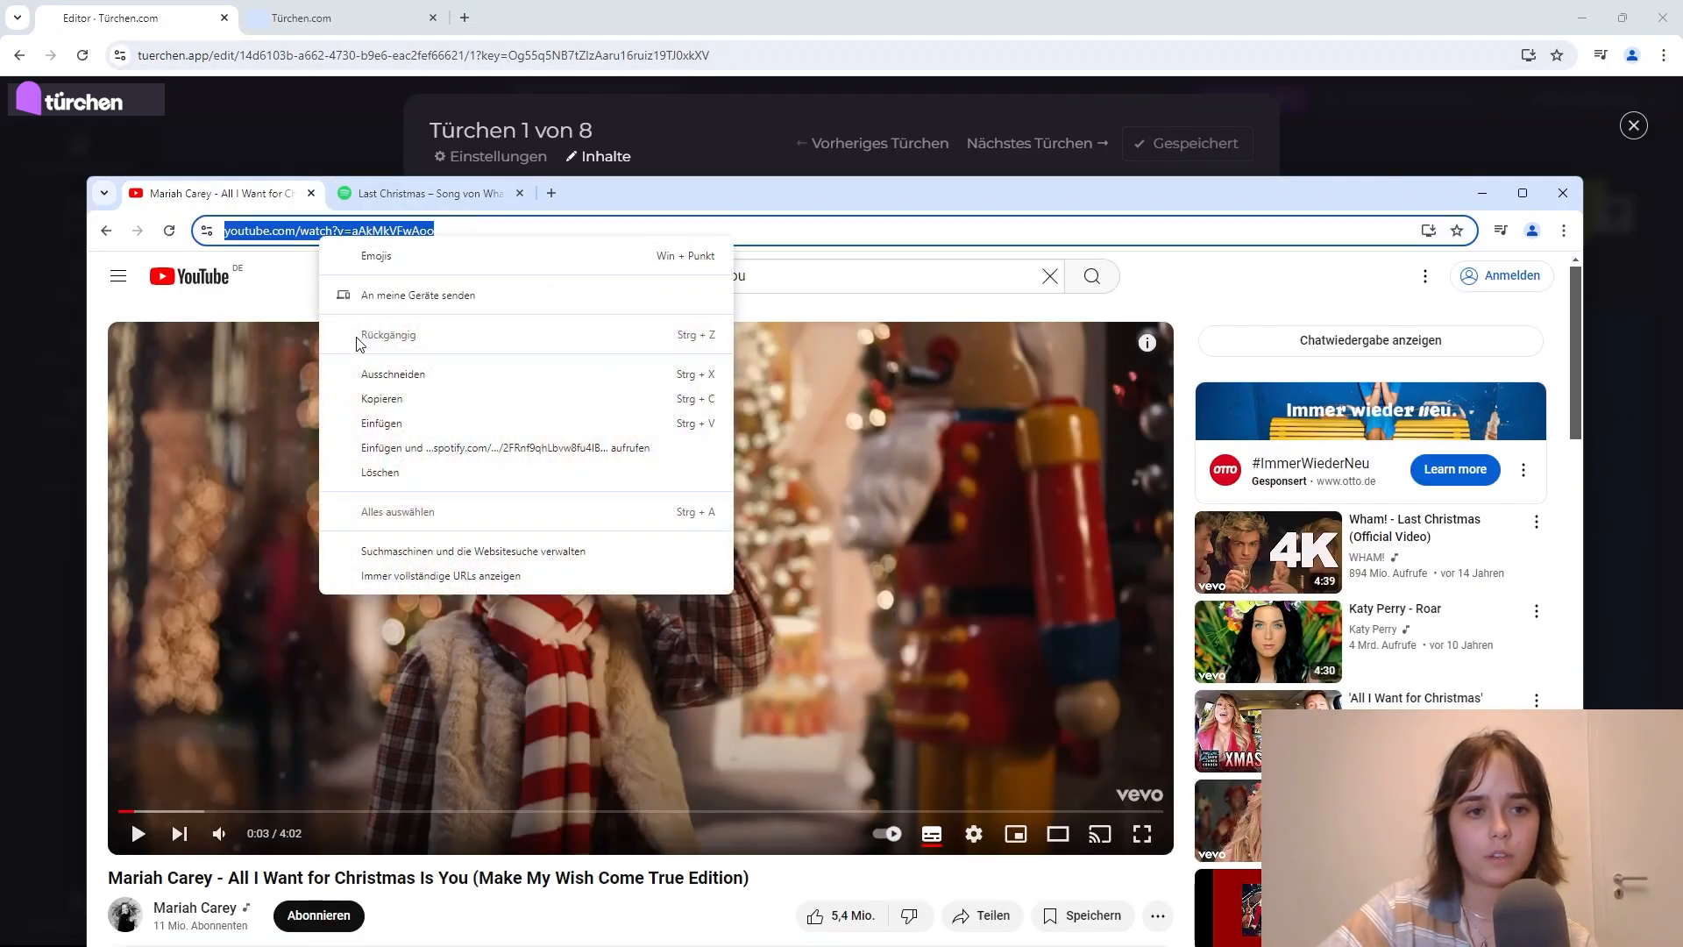
click(368, 391)
Step: Reopen door 1 in the calendar editor and replace the Spotify link in the Einbettung block with the copied YouTube address
click(287, 144)
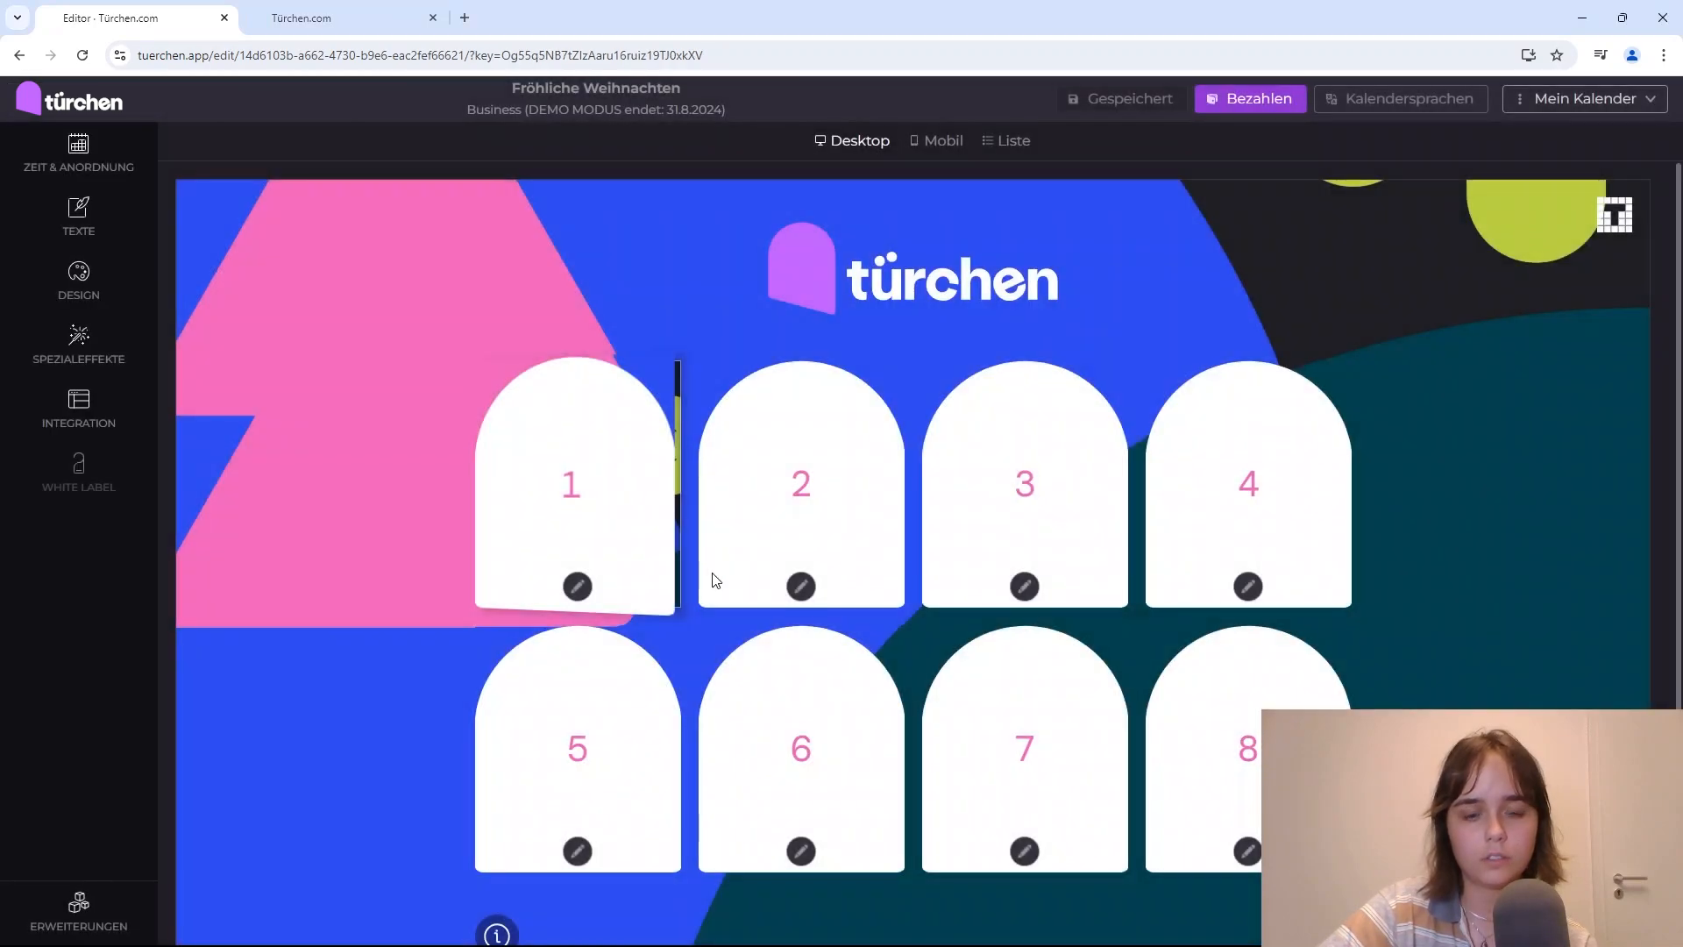
click(575, 583)
scroll(696, 629, down, 15)
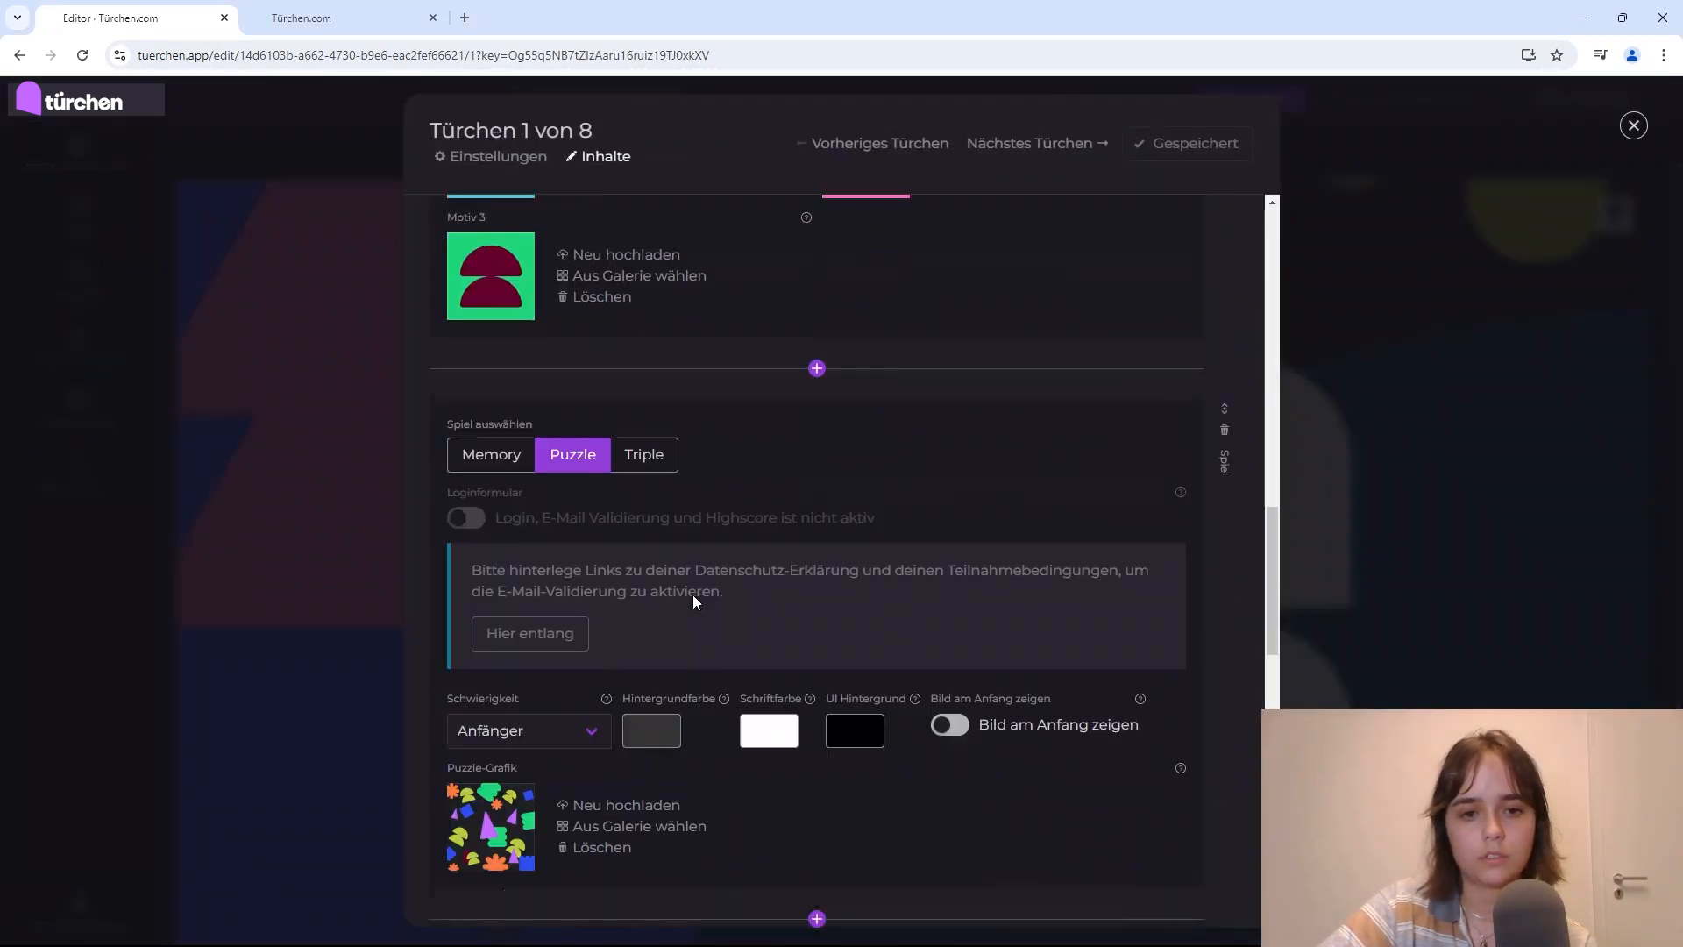
triple_click(693, 555)
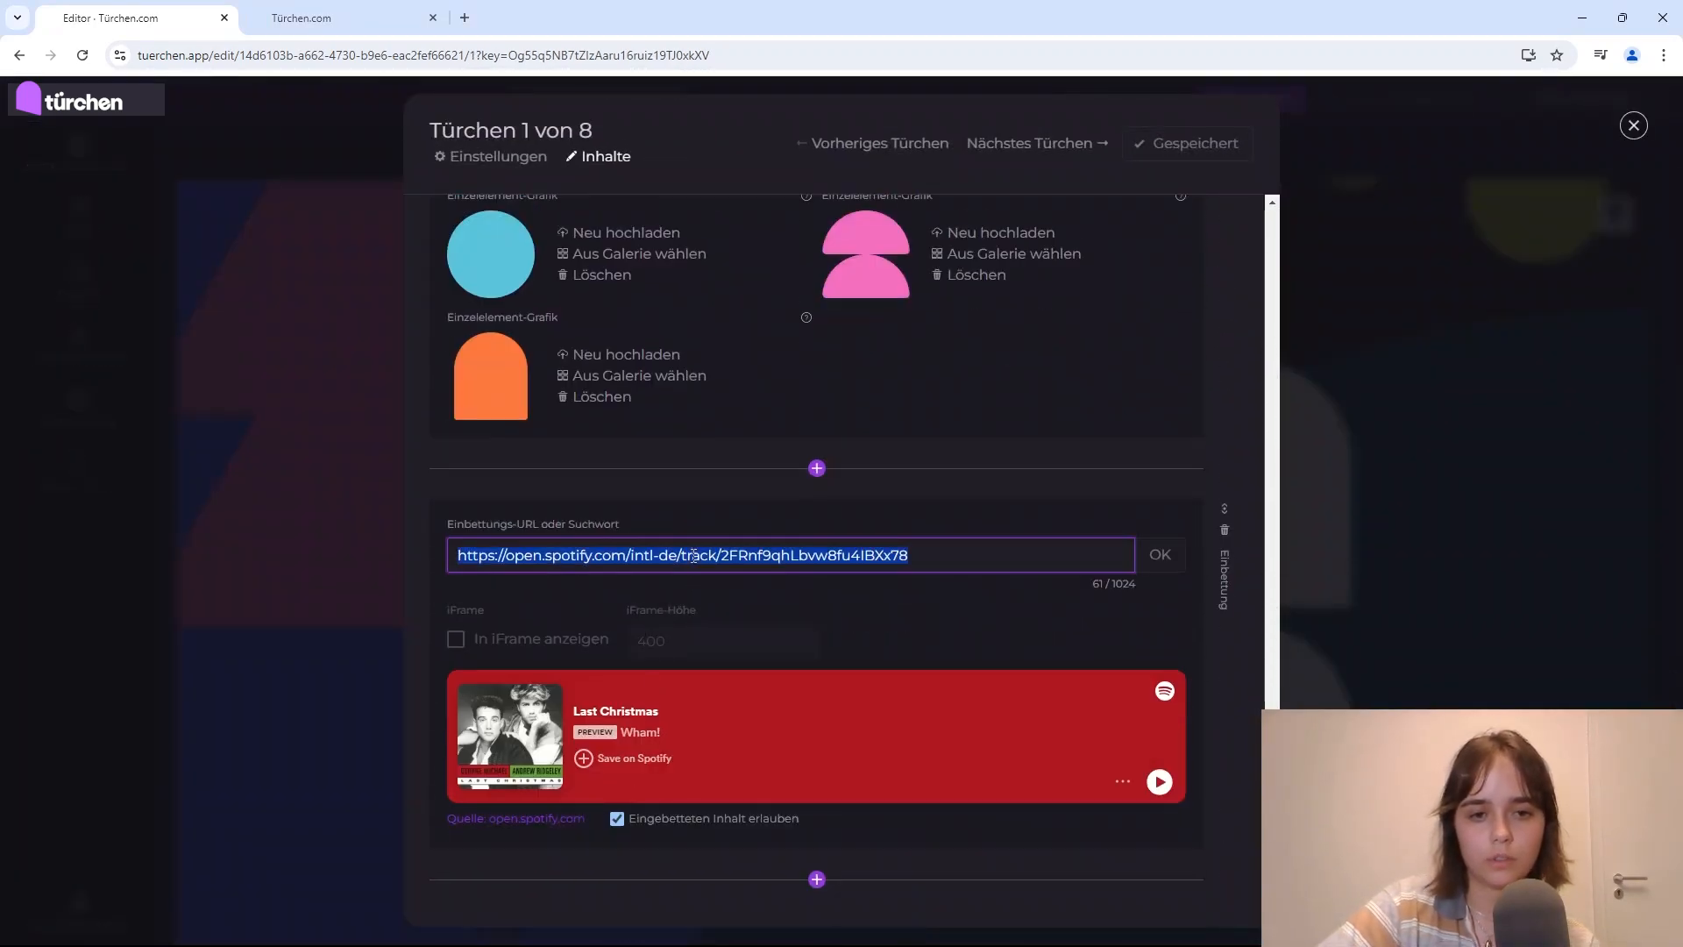
key(BackSpace)
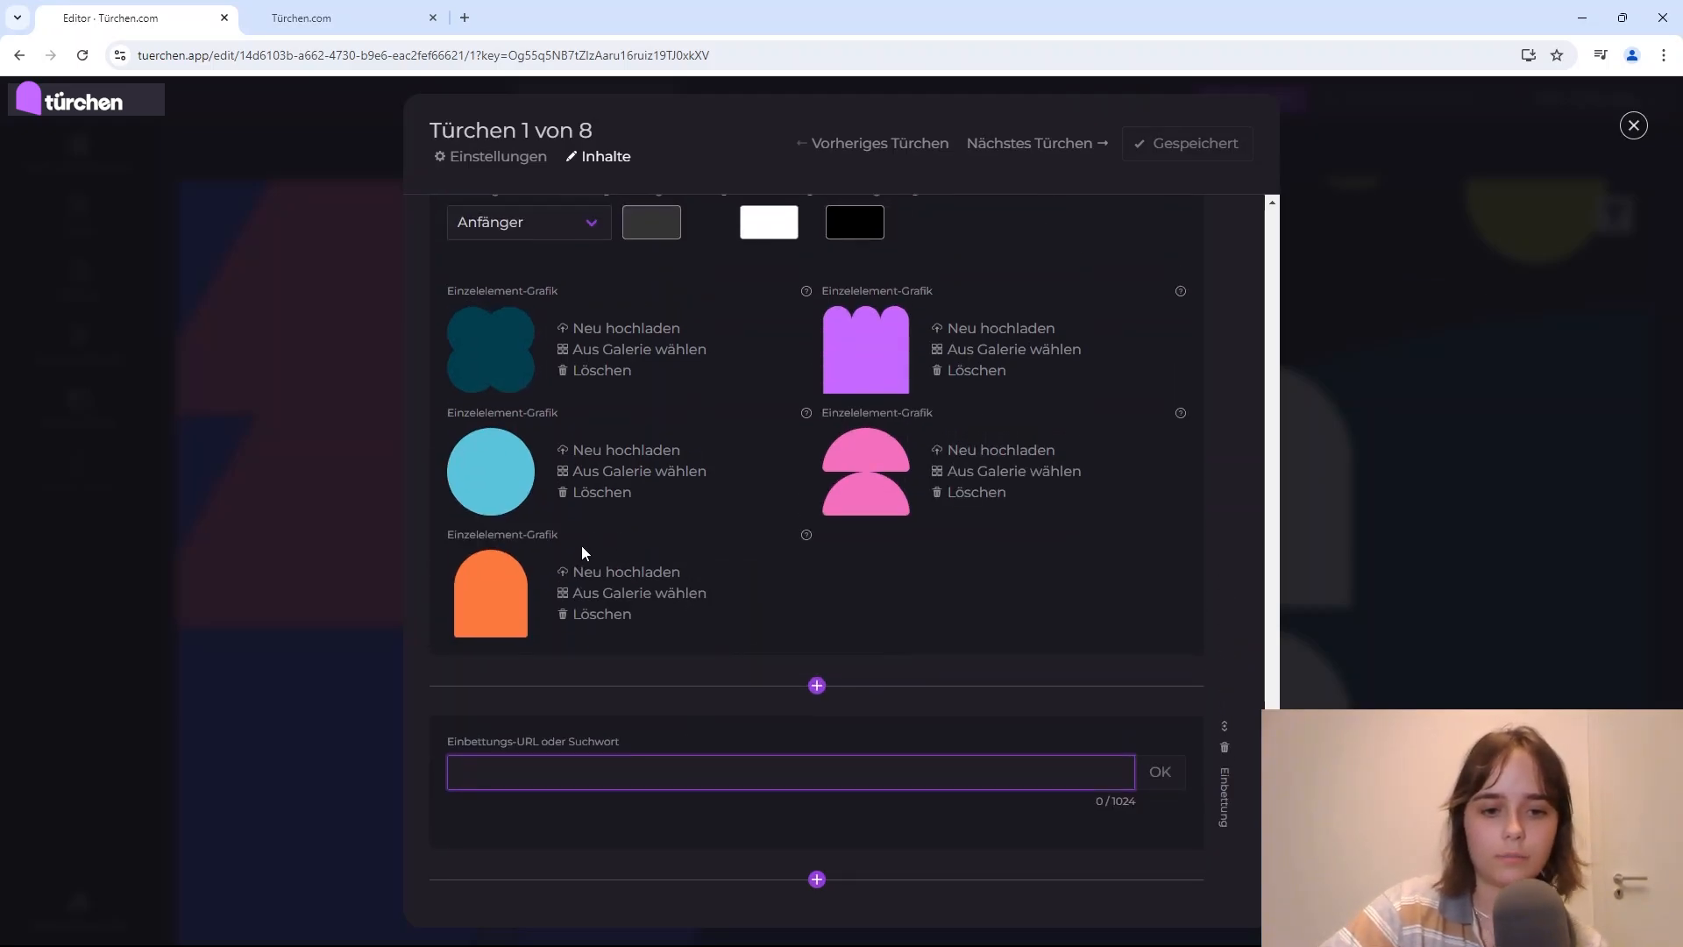
right_click(606, 784)
click(684, 590)
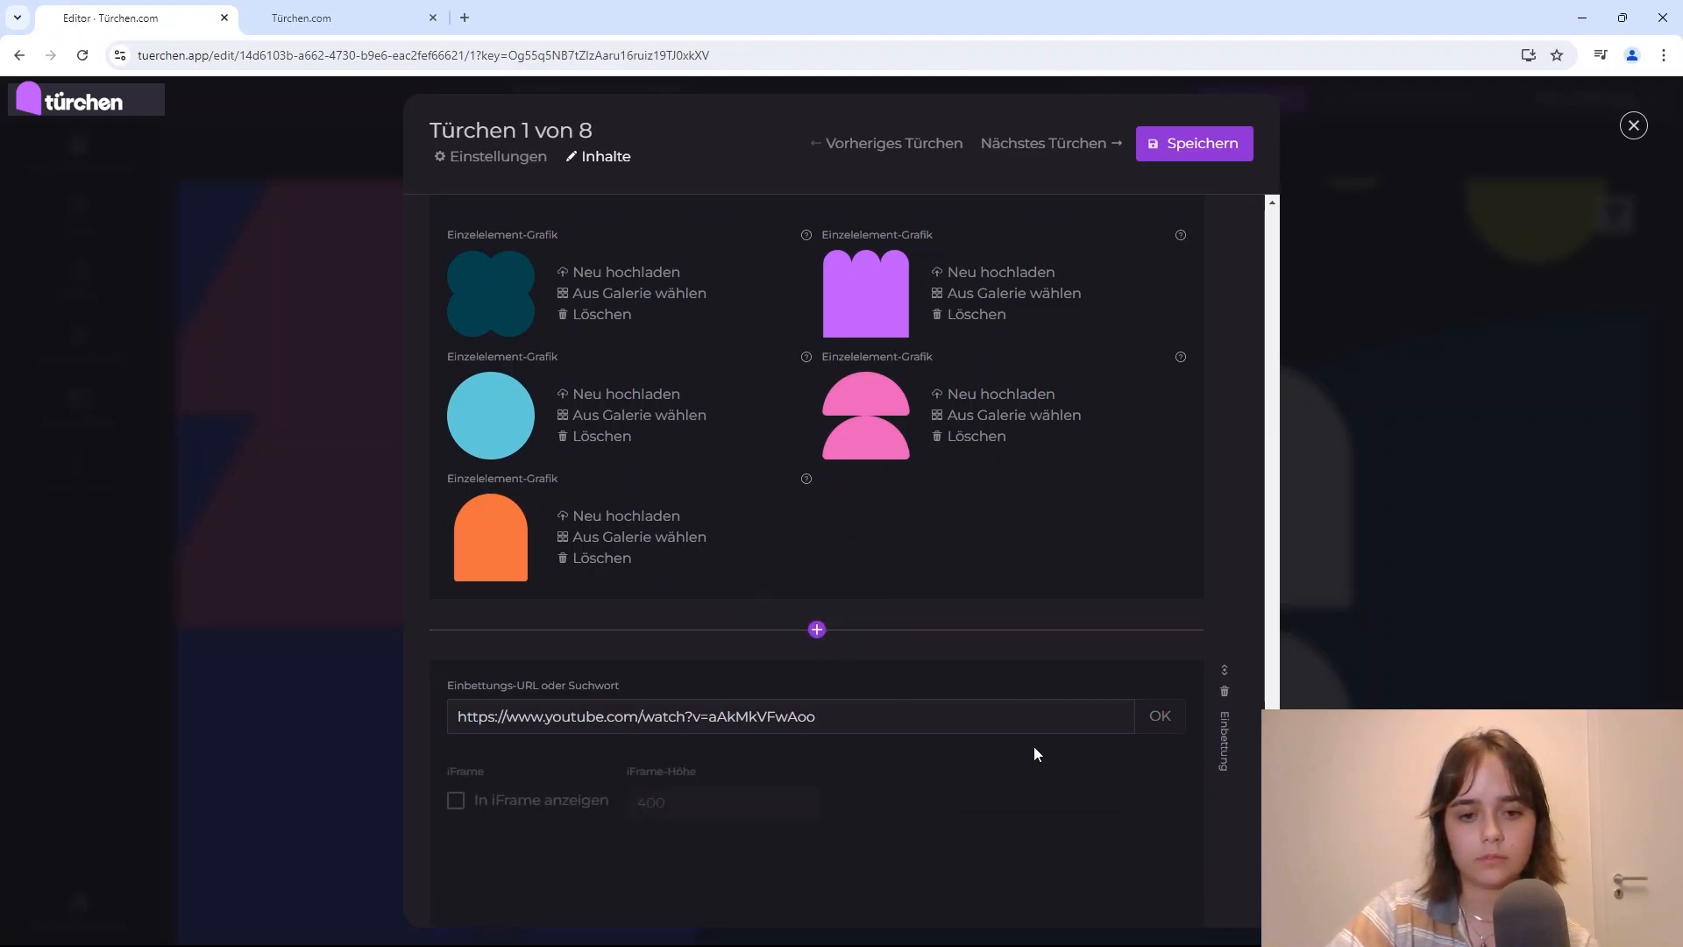
scroll(1033, 745, down, 1)
scroll(1078, 665, down, 2)
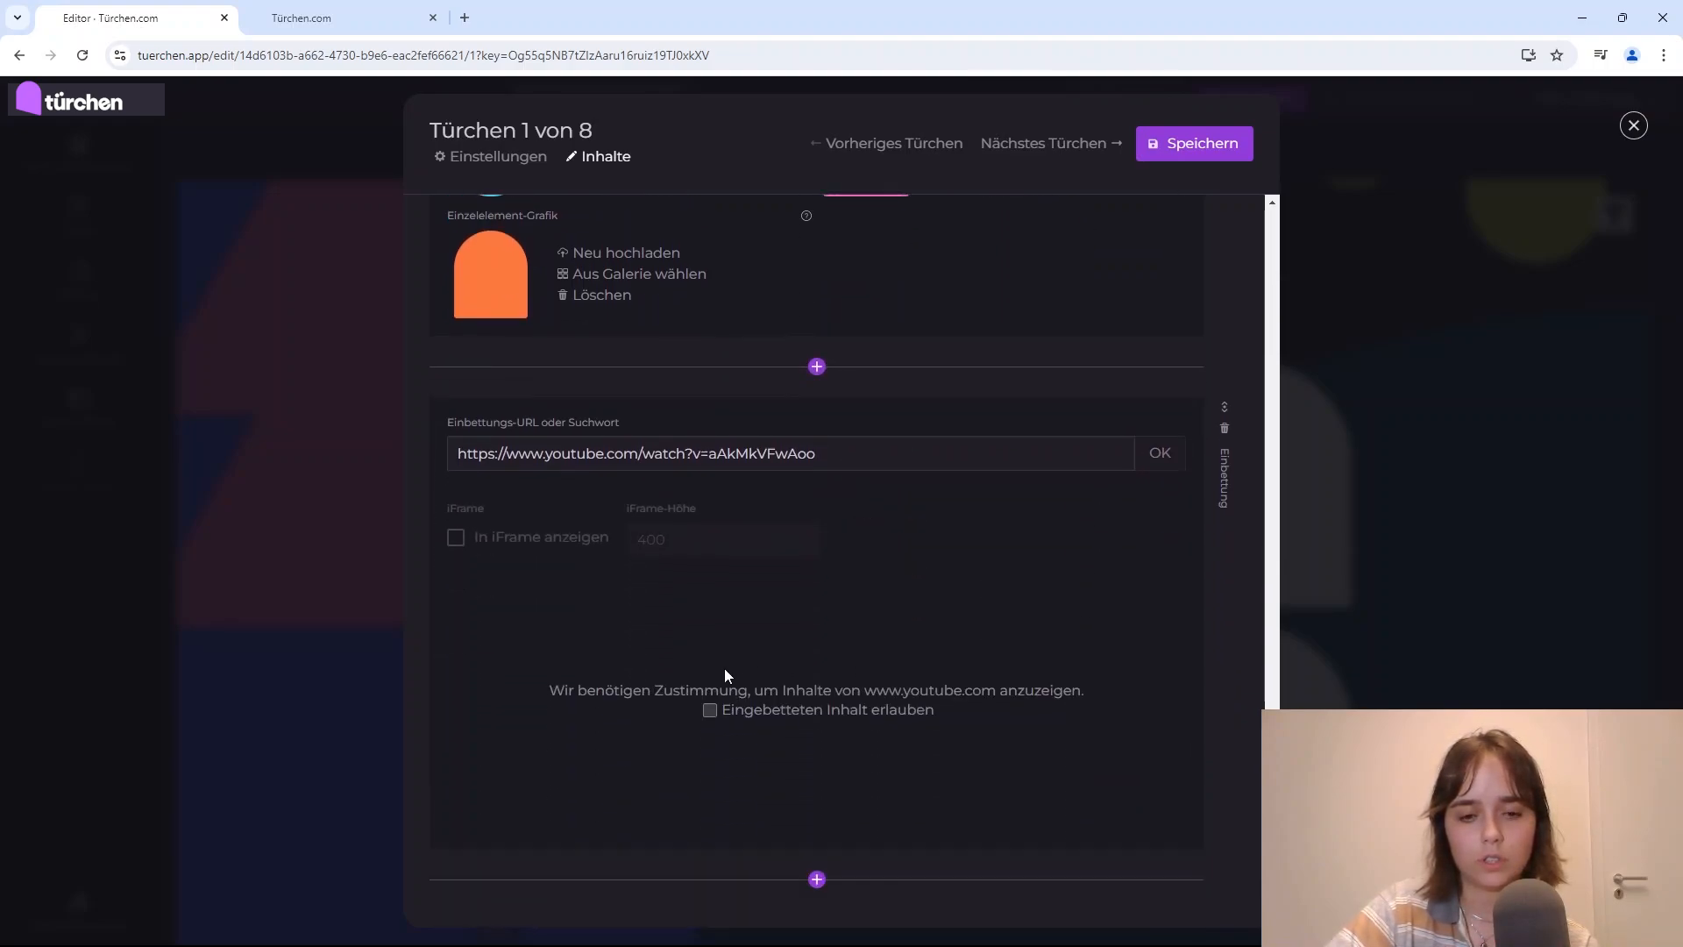
click(767, 711)
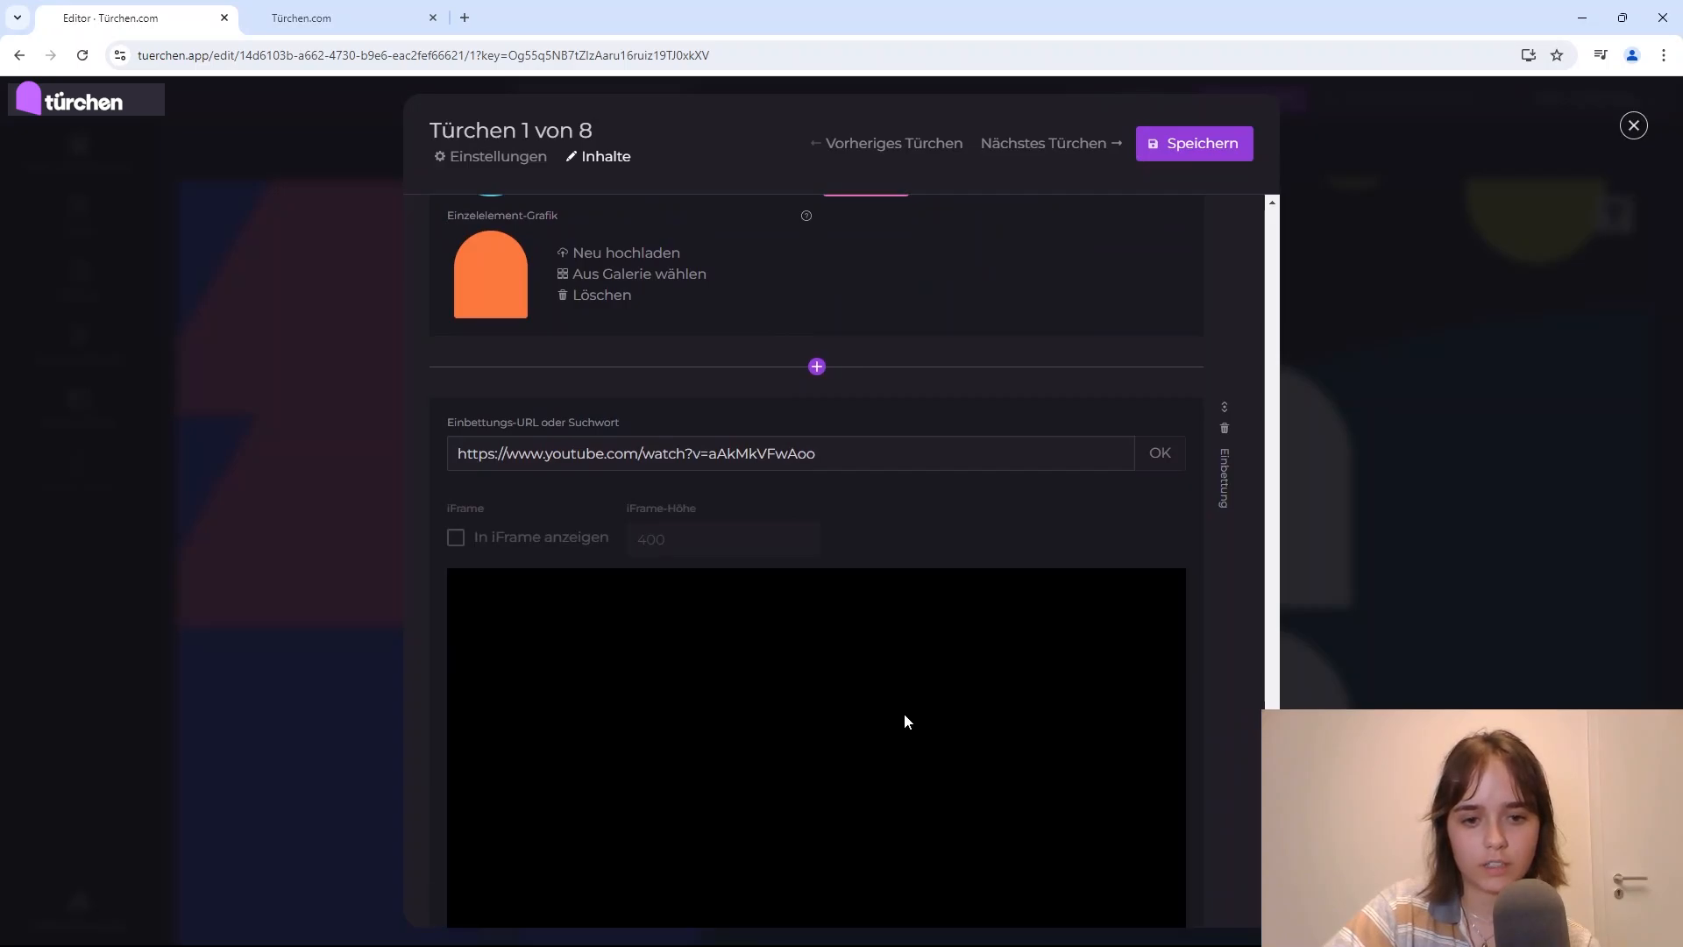
scroll(907, 714, down, 2)
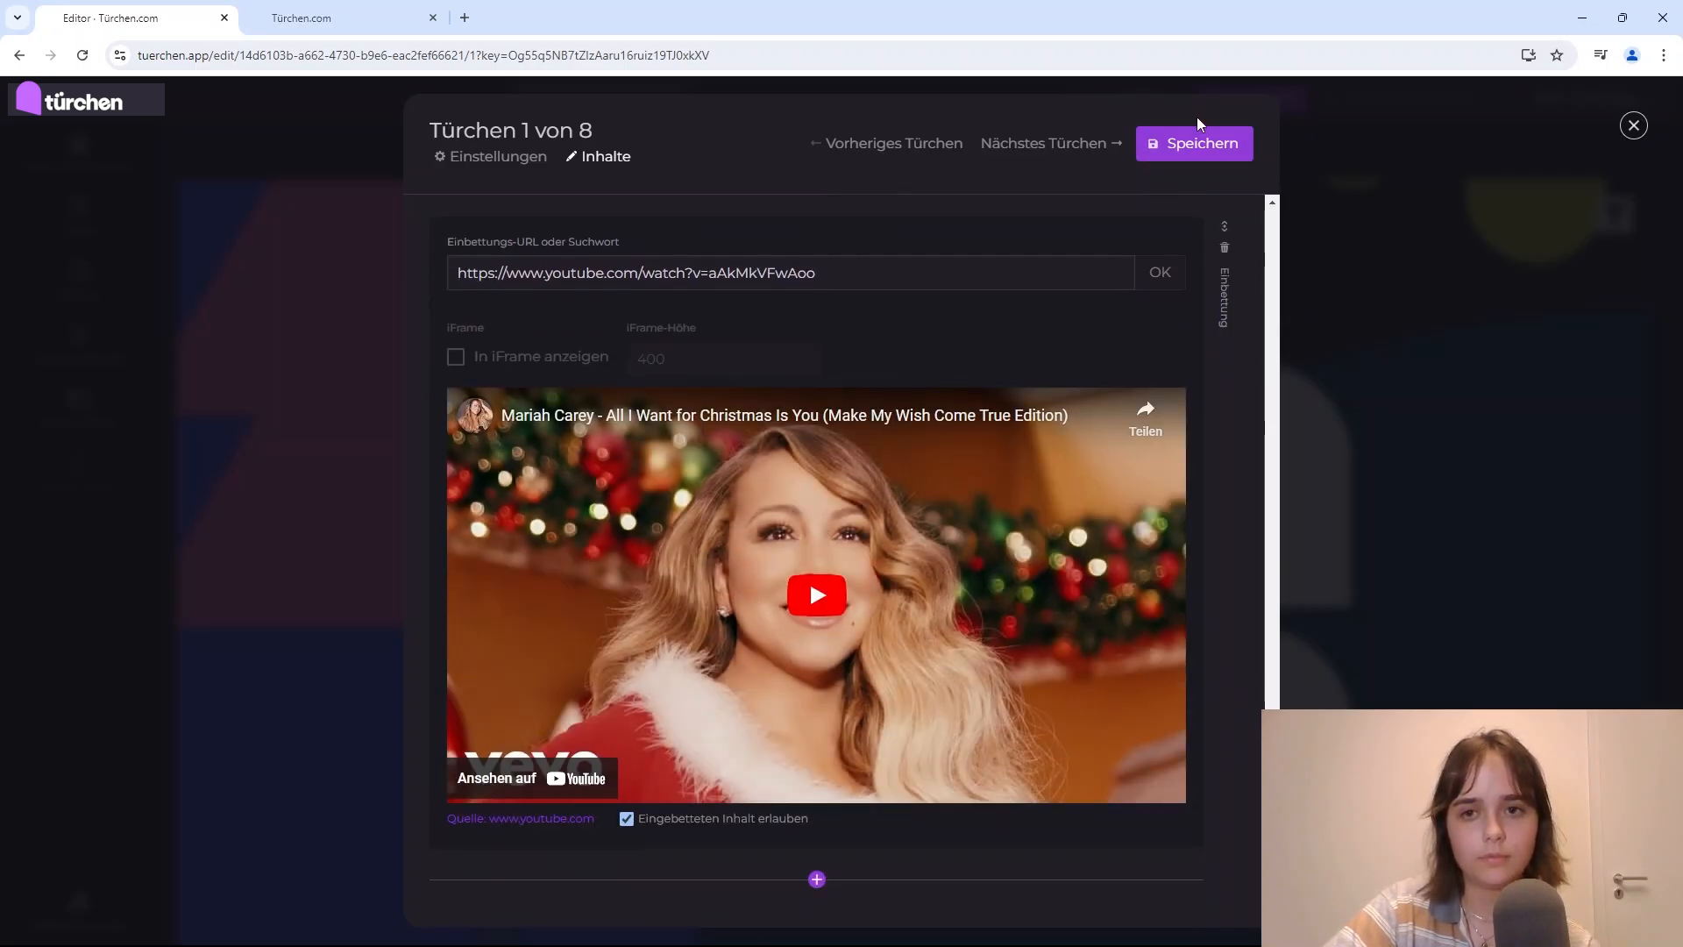
click(1197, 142)
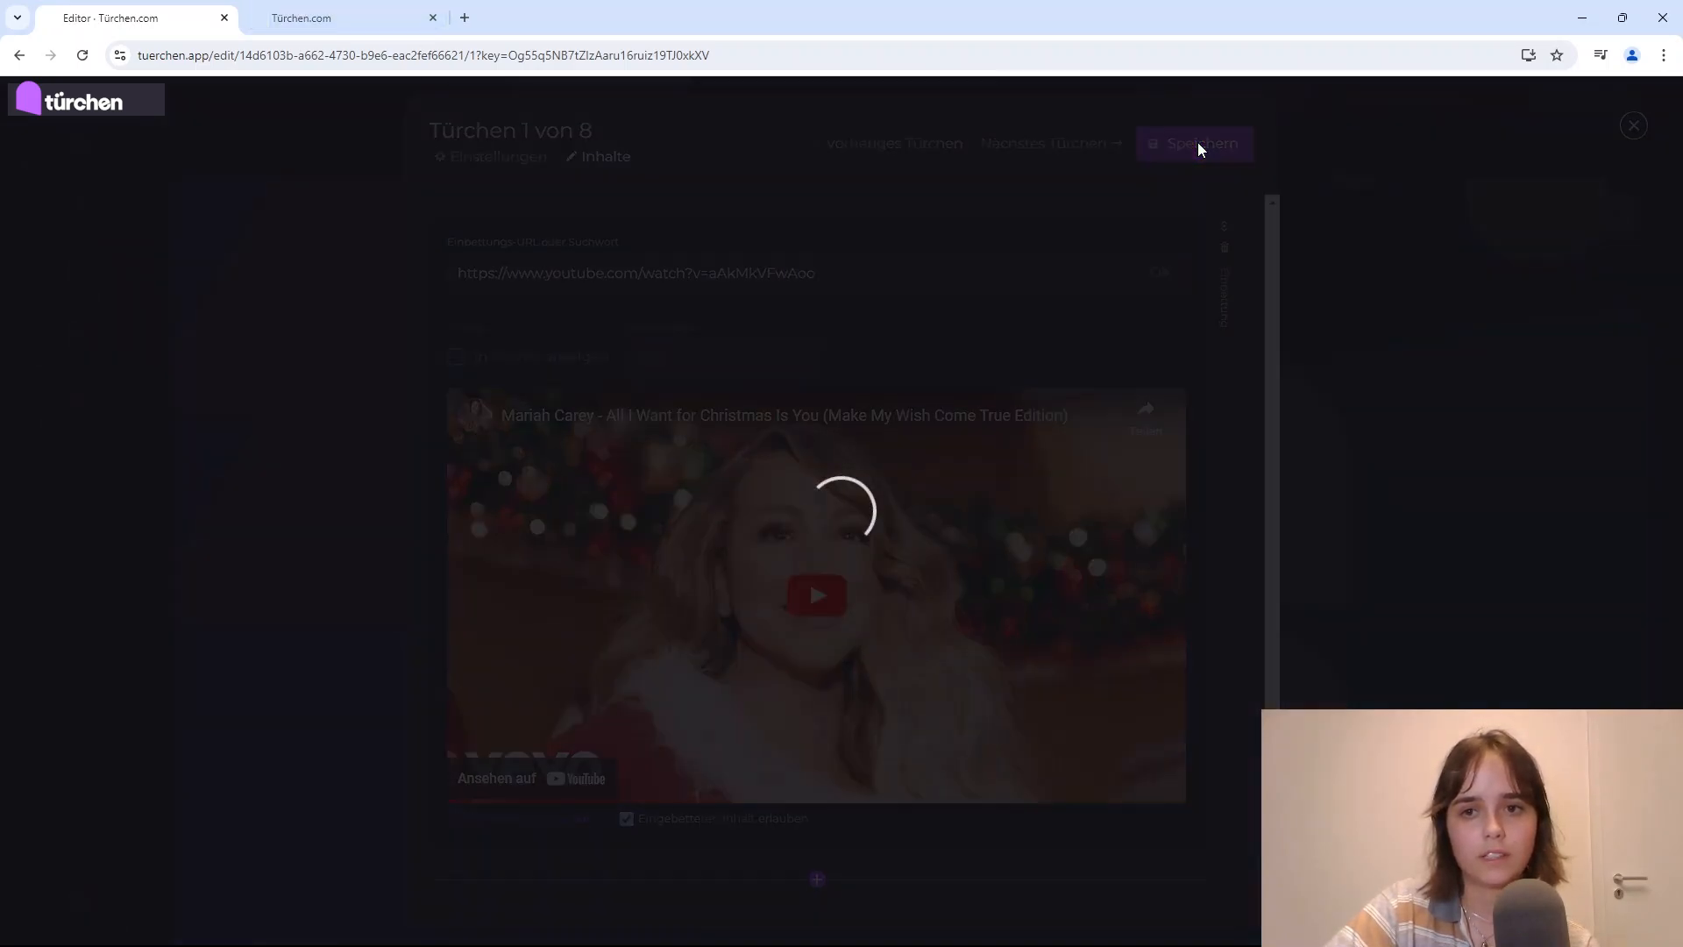
Step: Reload the calendar preview and check the embedded YouTube video at the end of door 1
click(302, 20)
click(82, 56)
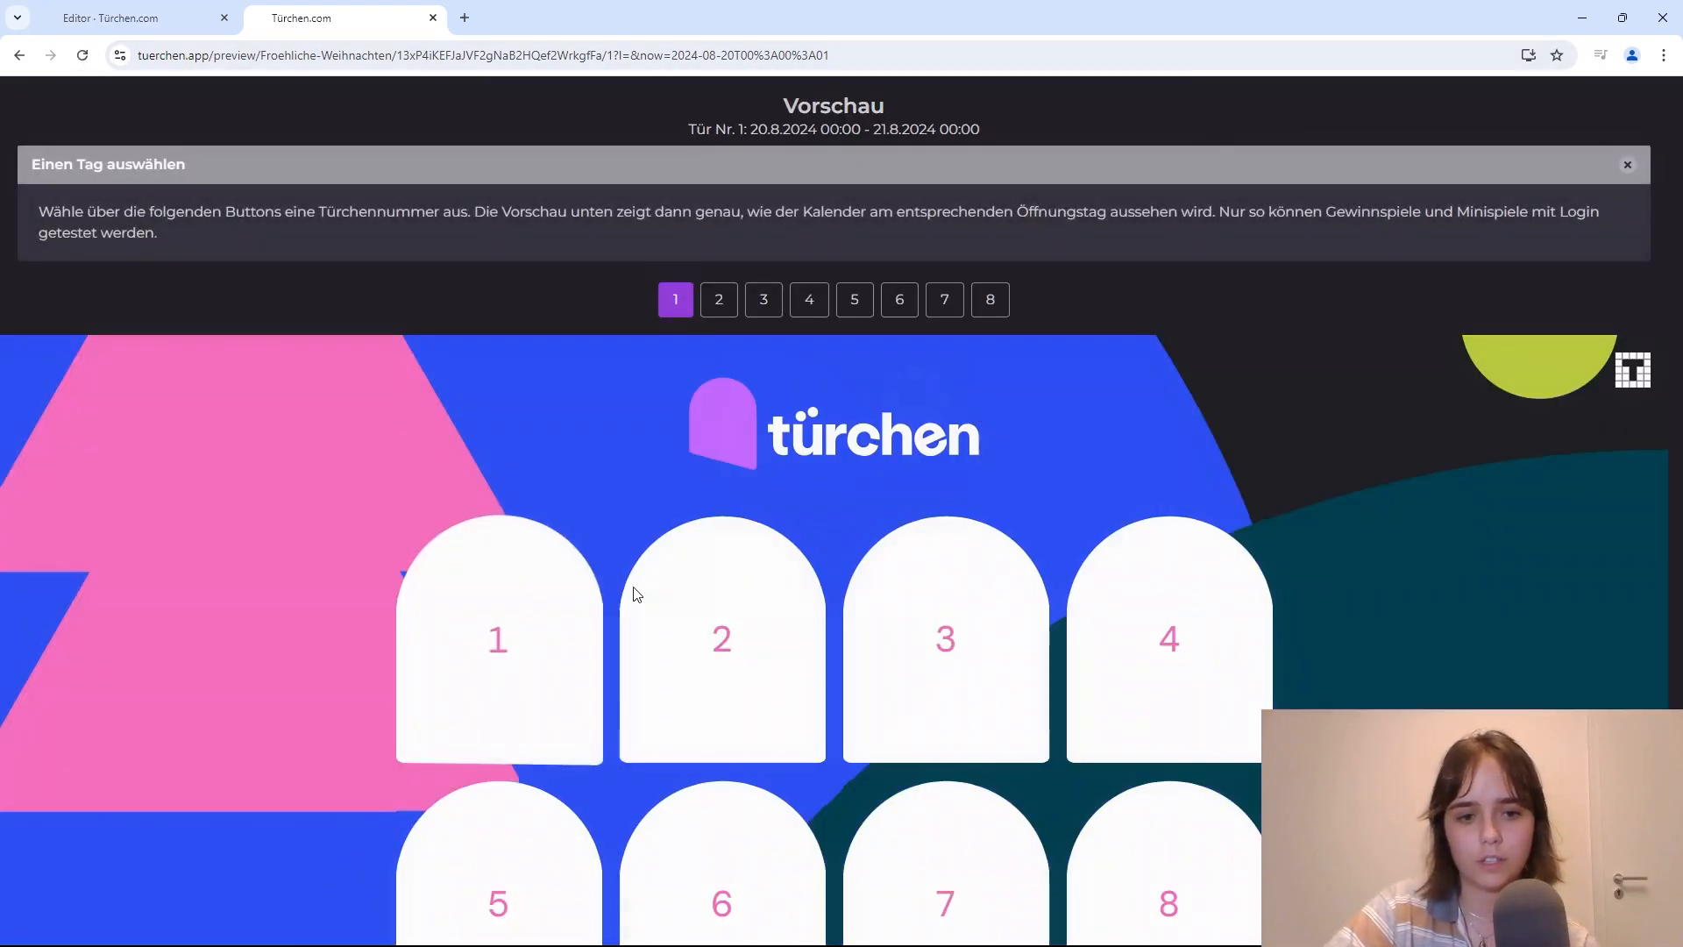
scroll(839, 634, down, 9)
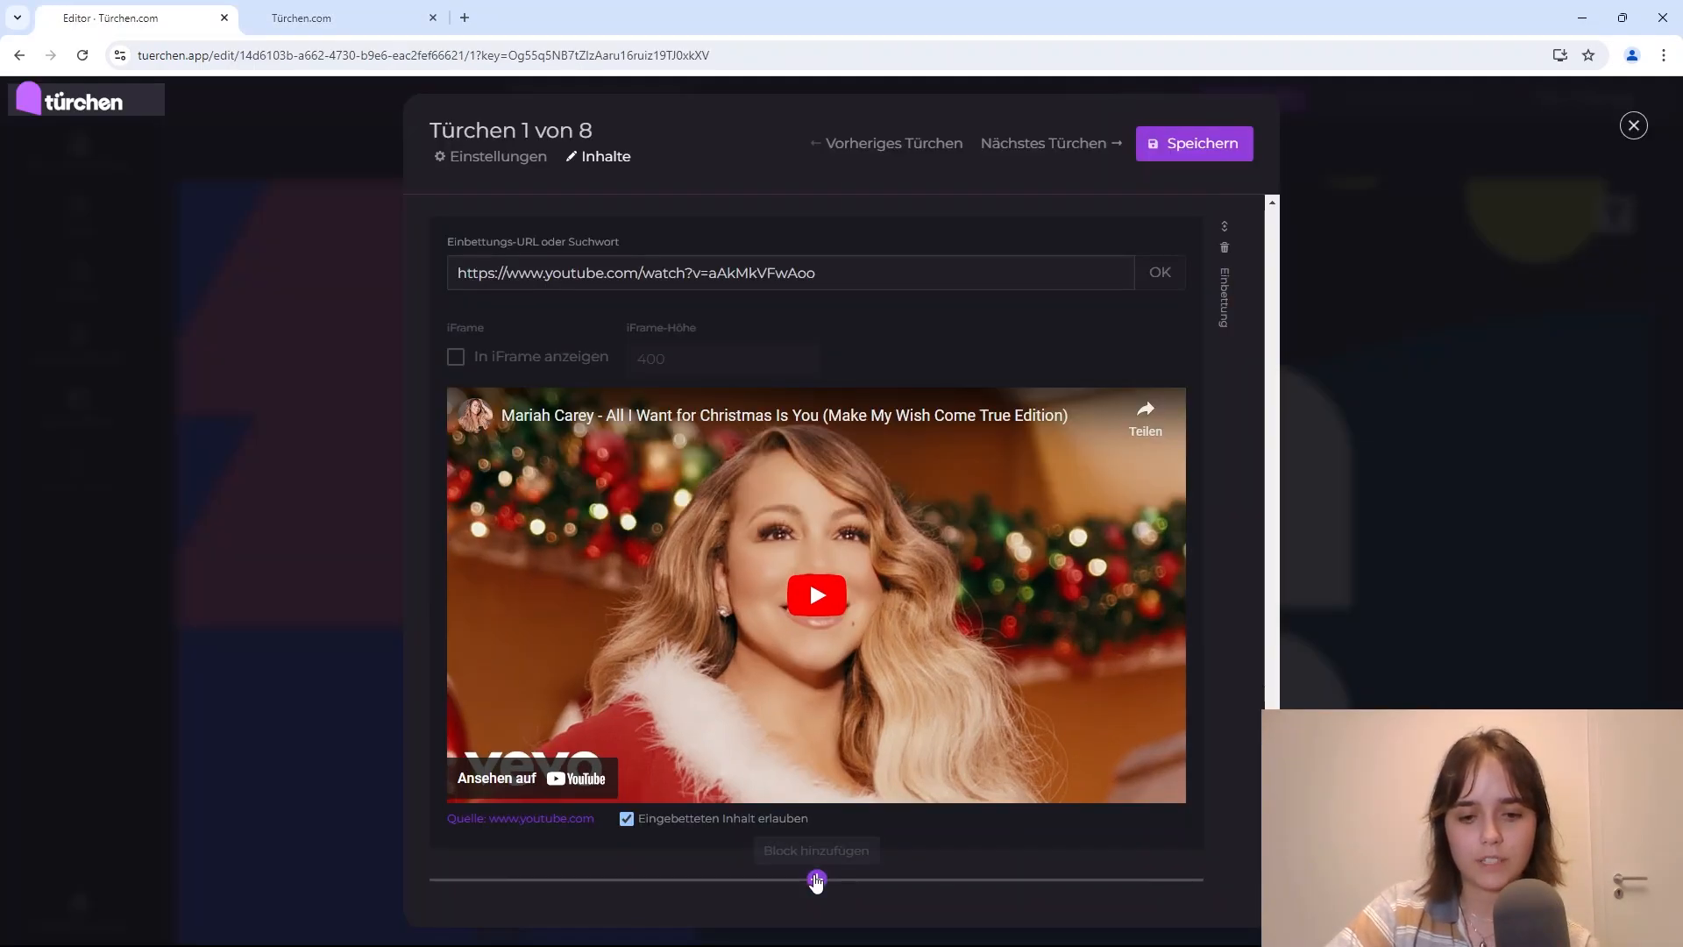
Step: Add another Einbettung block below the YouTube video and search Unsplash for "katze"
click(816, 880)
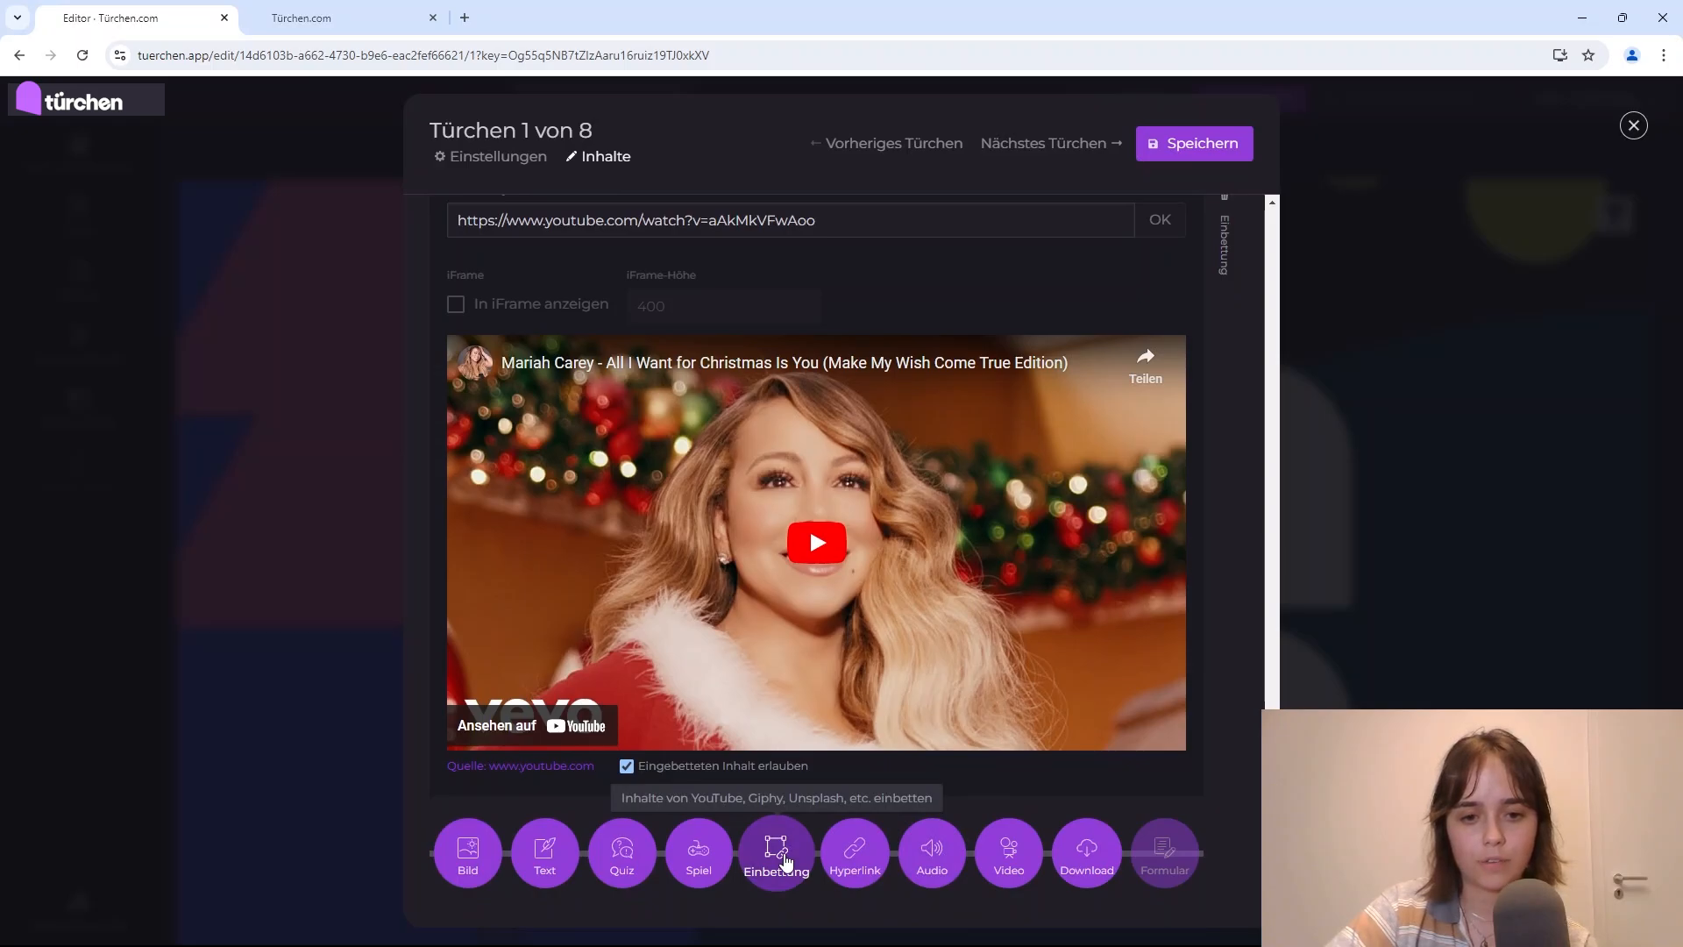
click(776, 852)
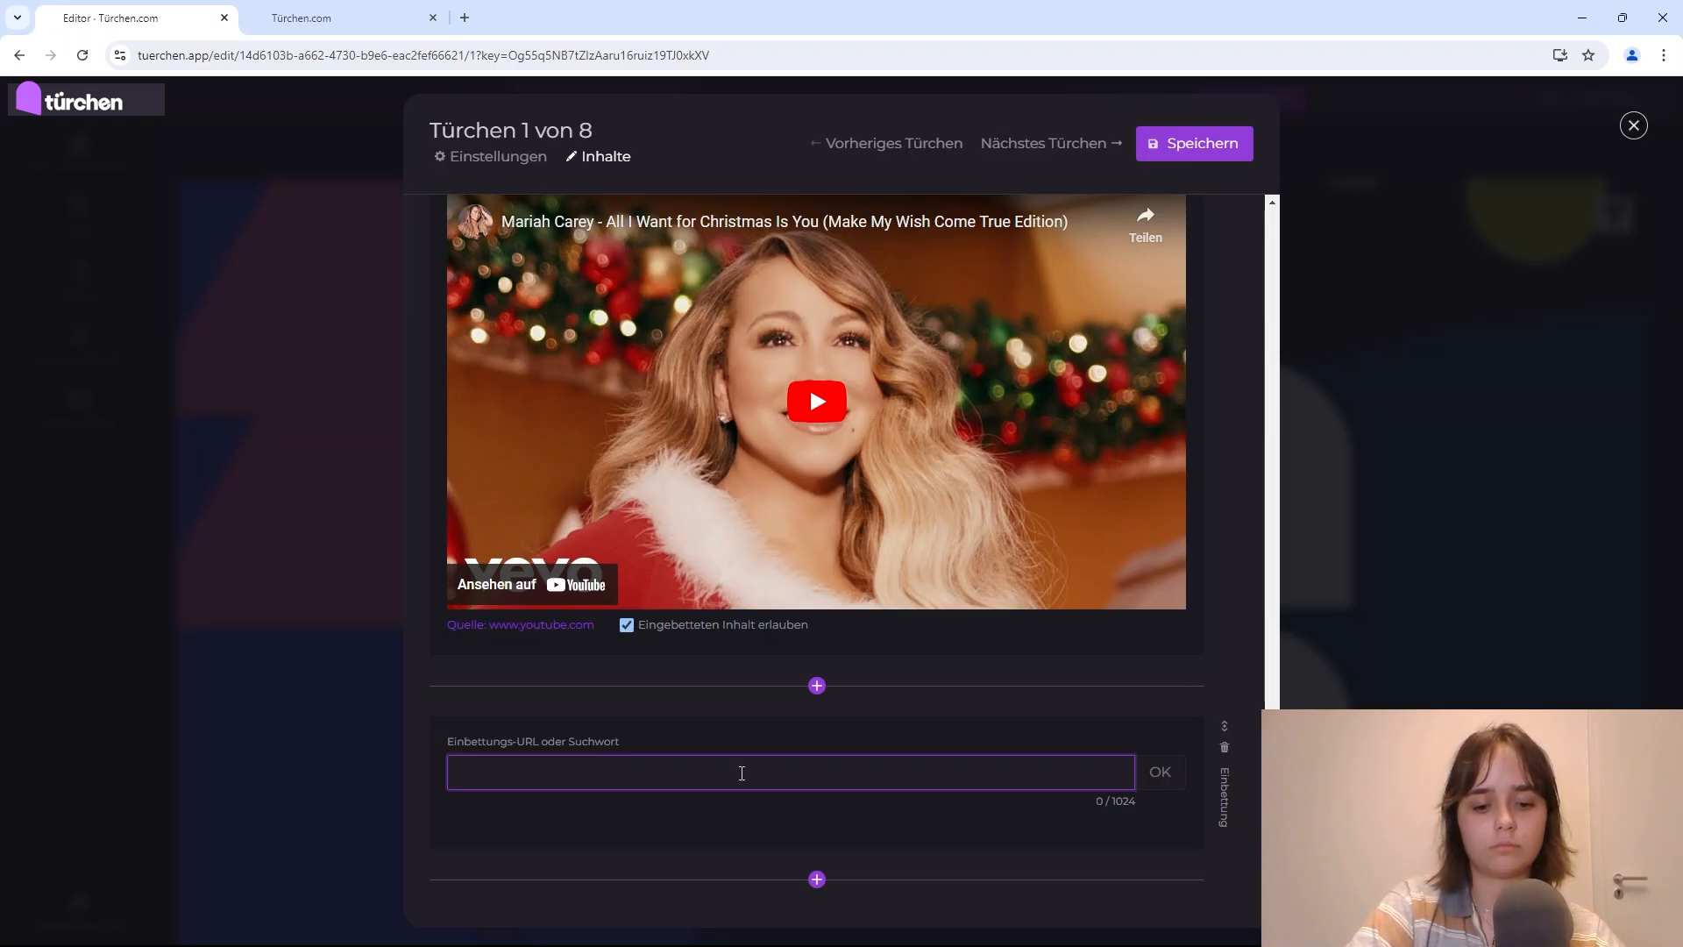
text(katze)
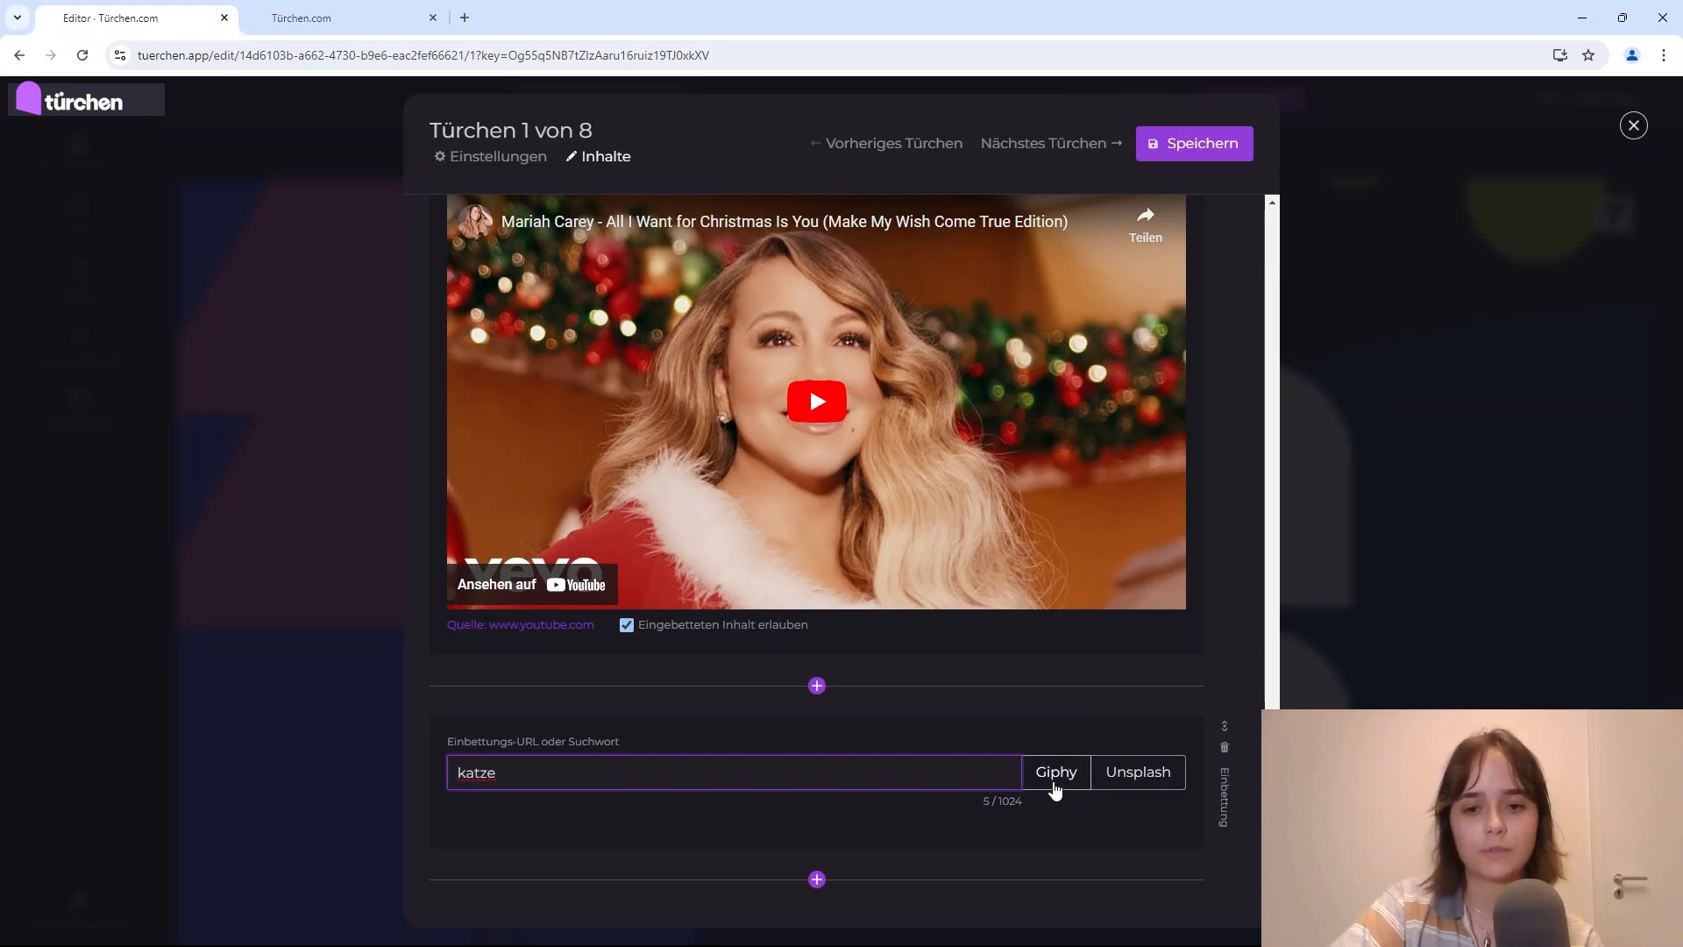
click(1148, 773)
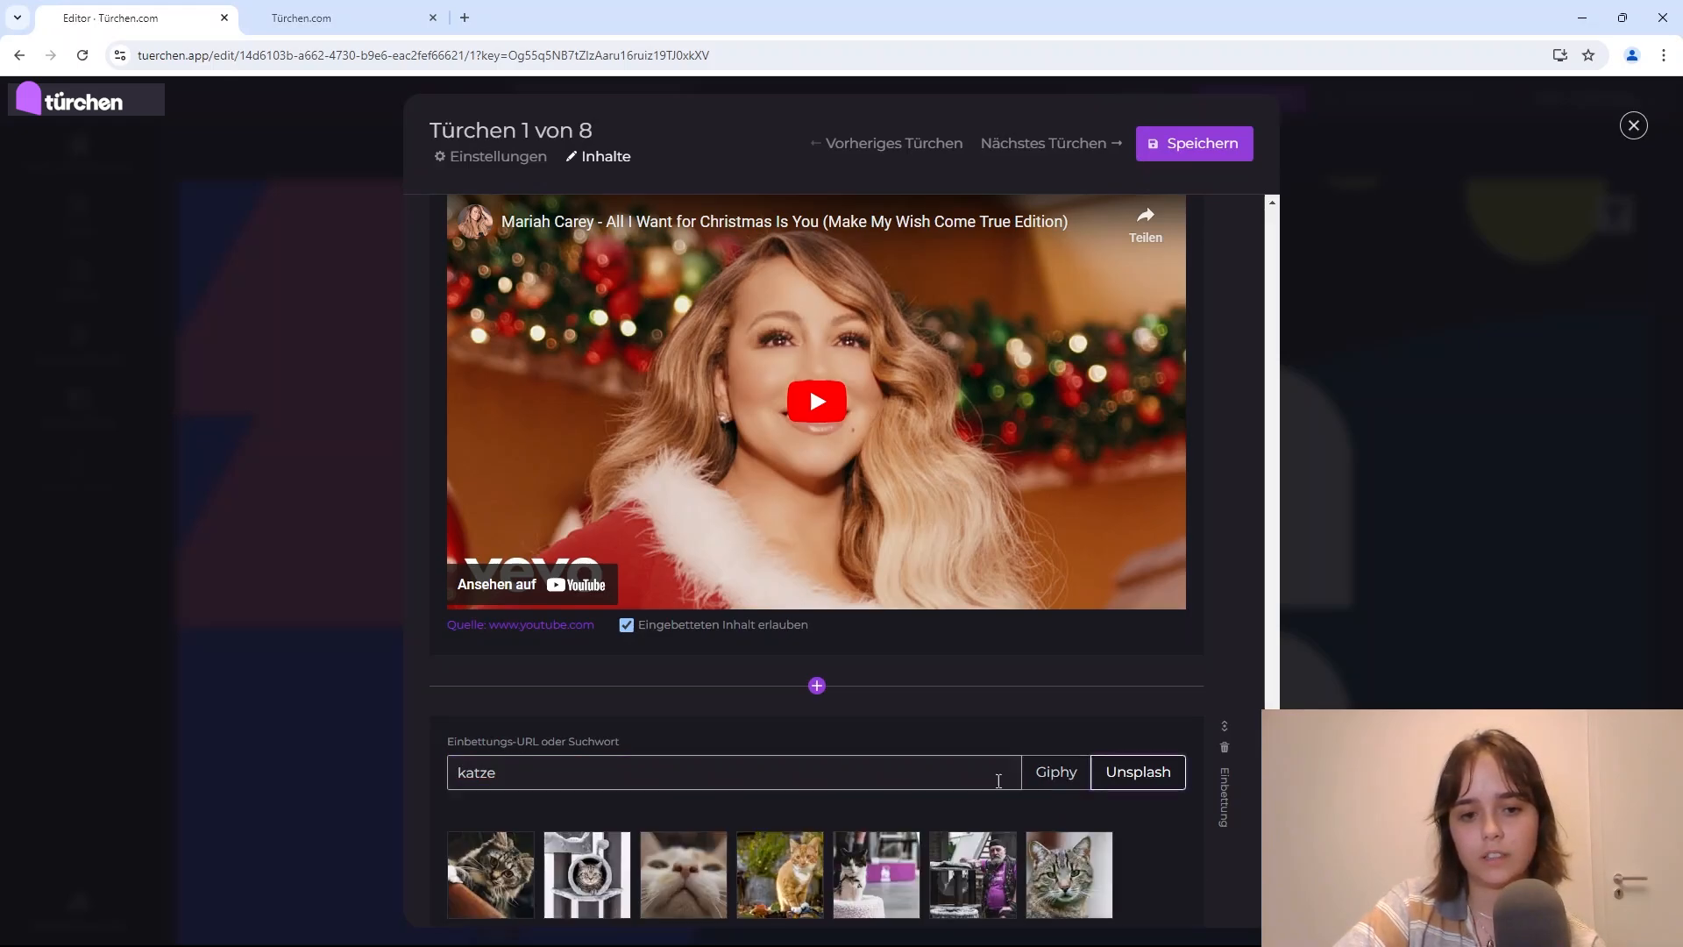
scroll(961, 780, down, 2)
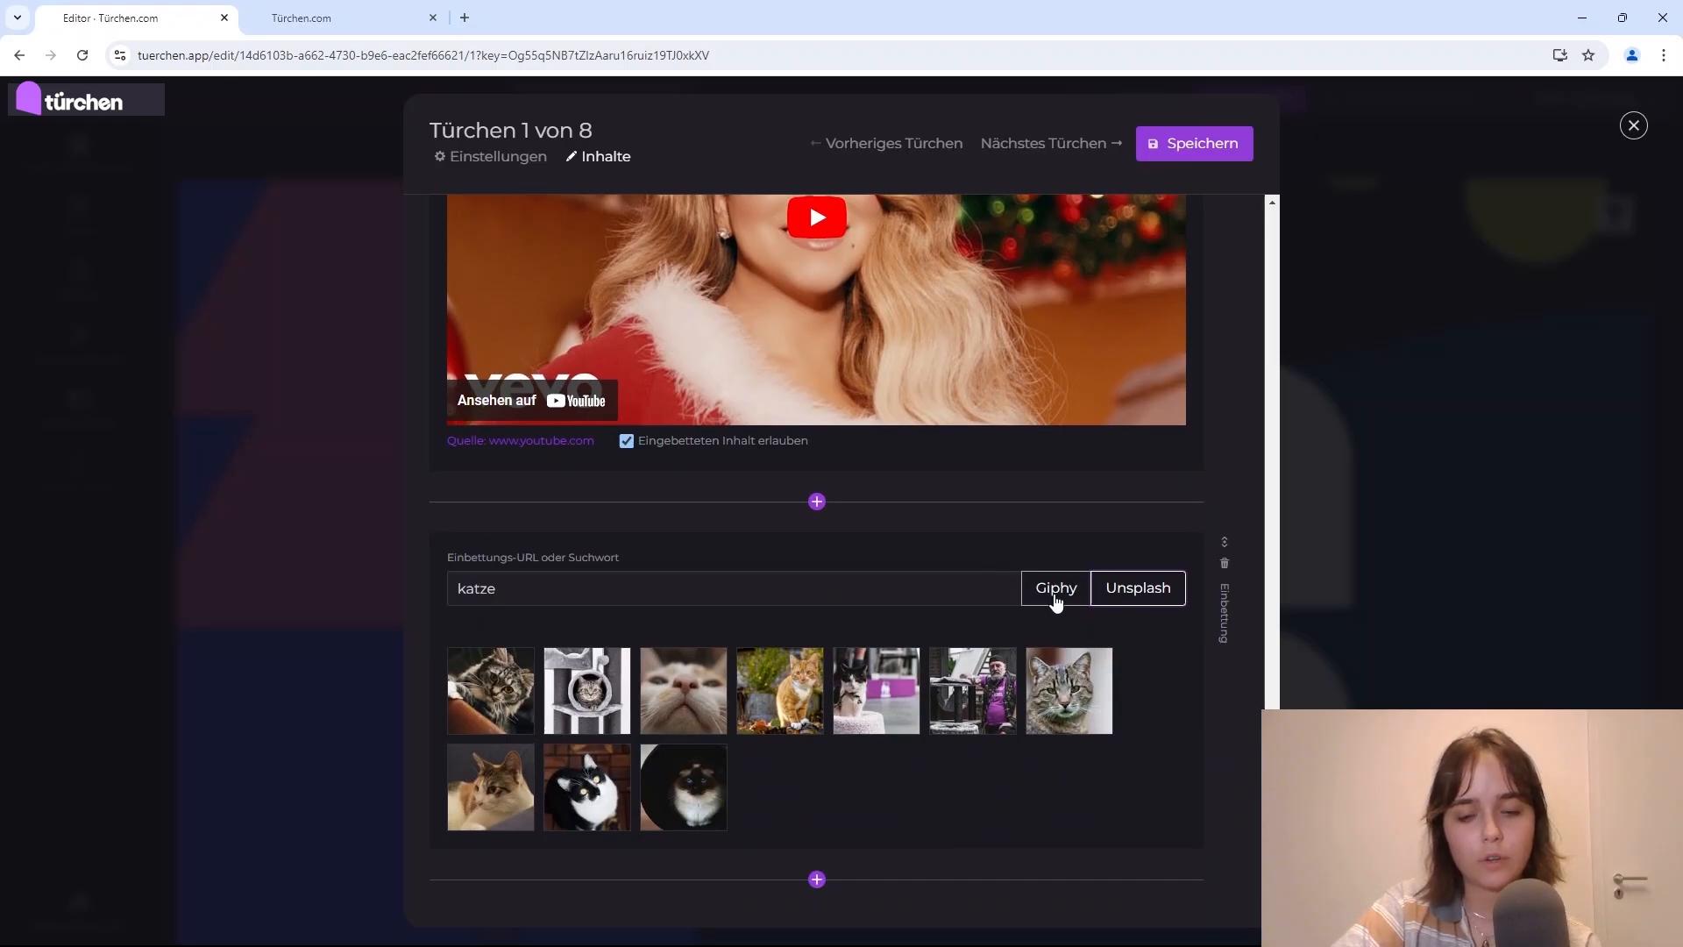
Step: Search Giphy for "katze" instead, embed the GIF of the white cat with a red collar, allow its content and save door 1
click(1055, 600)
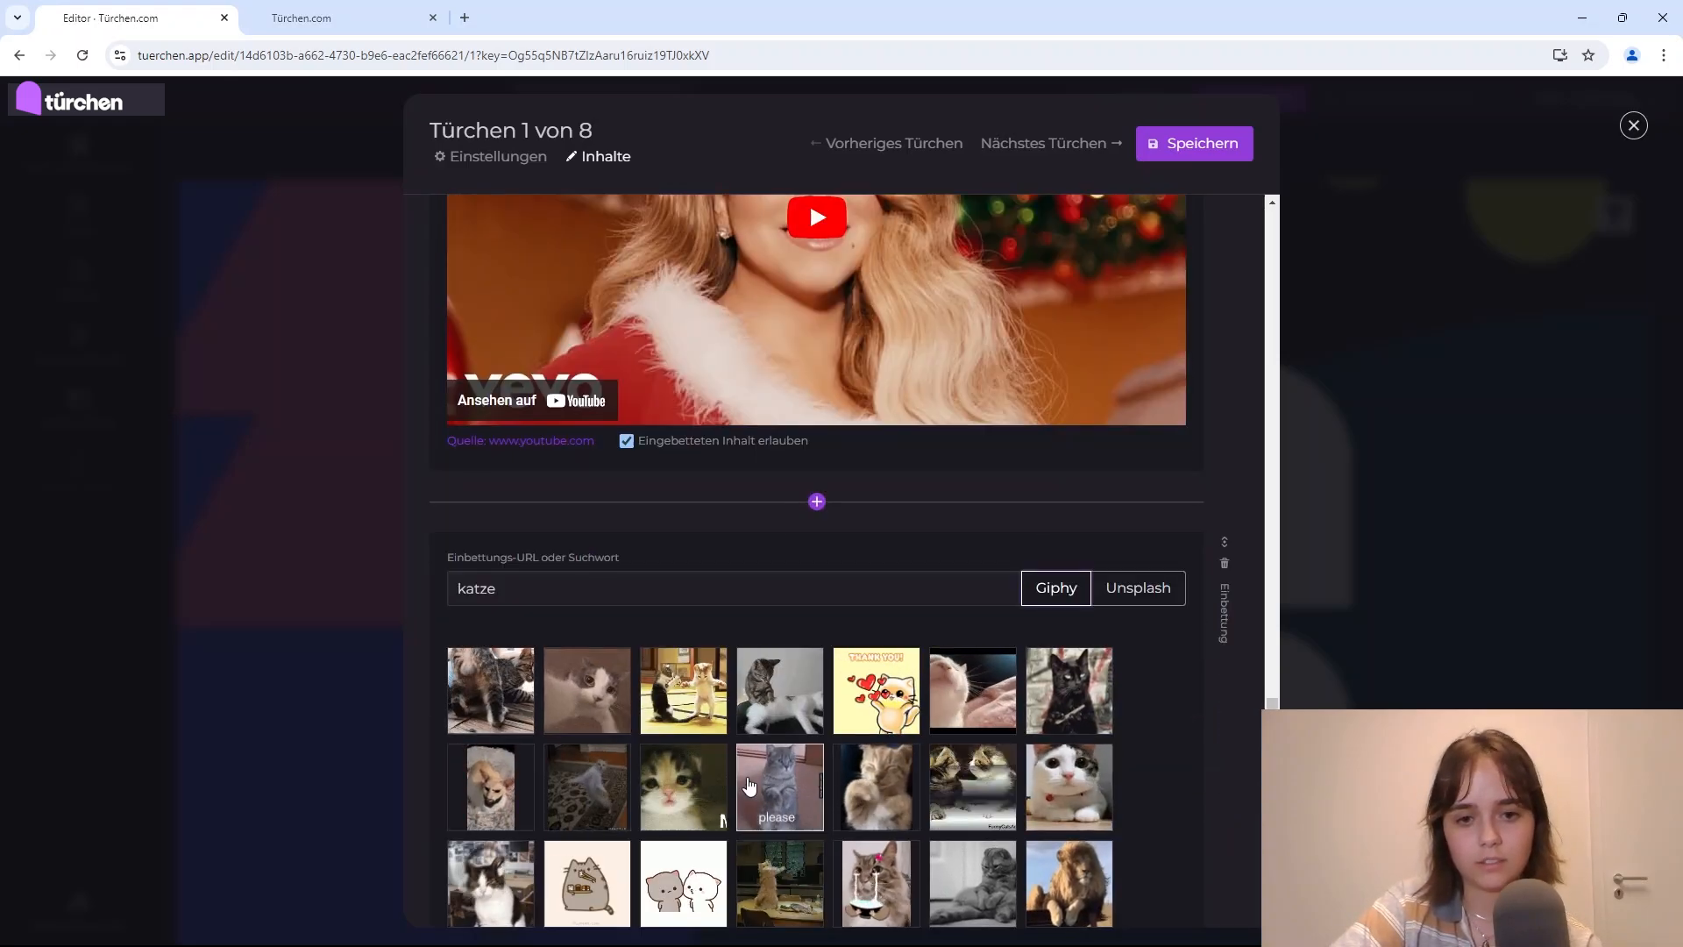
scroll(975, 724, down, 4)
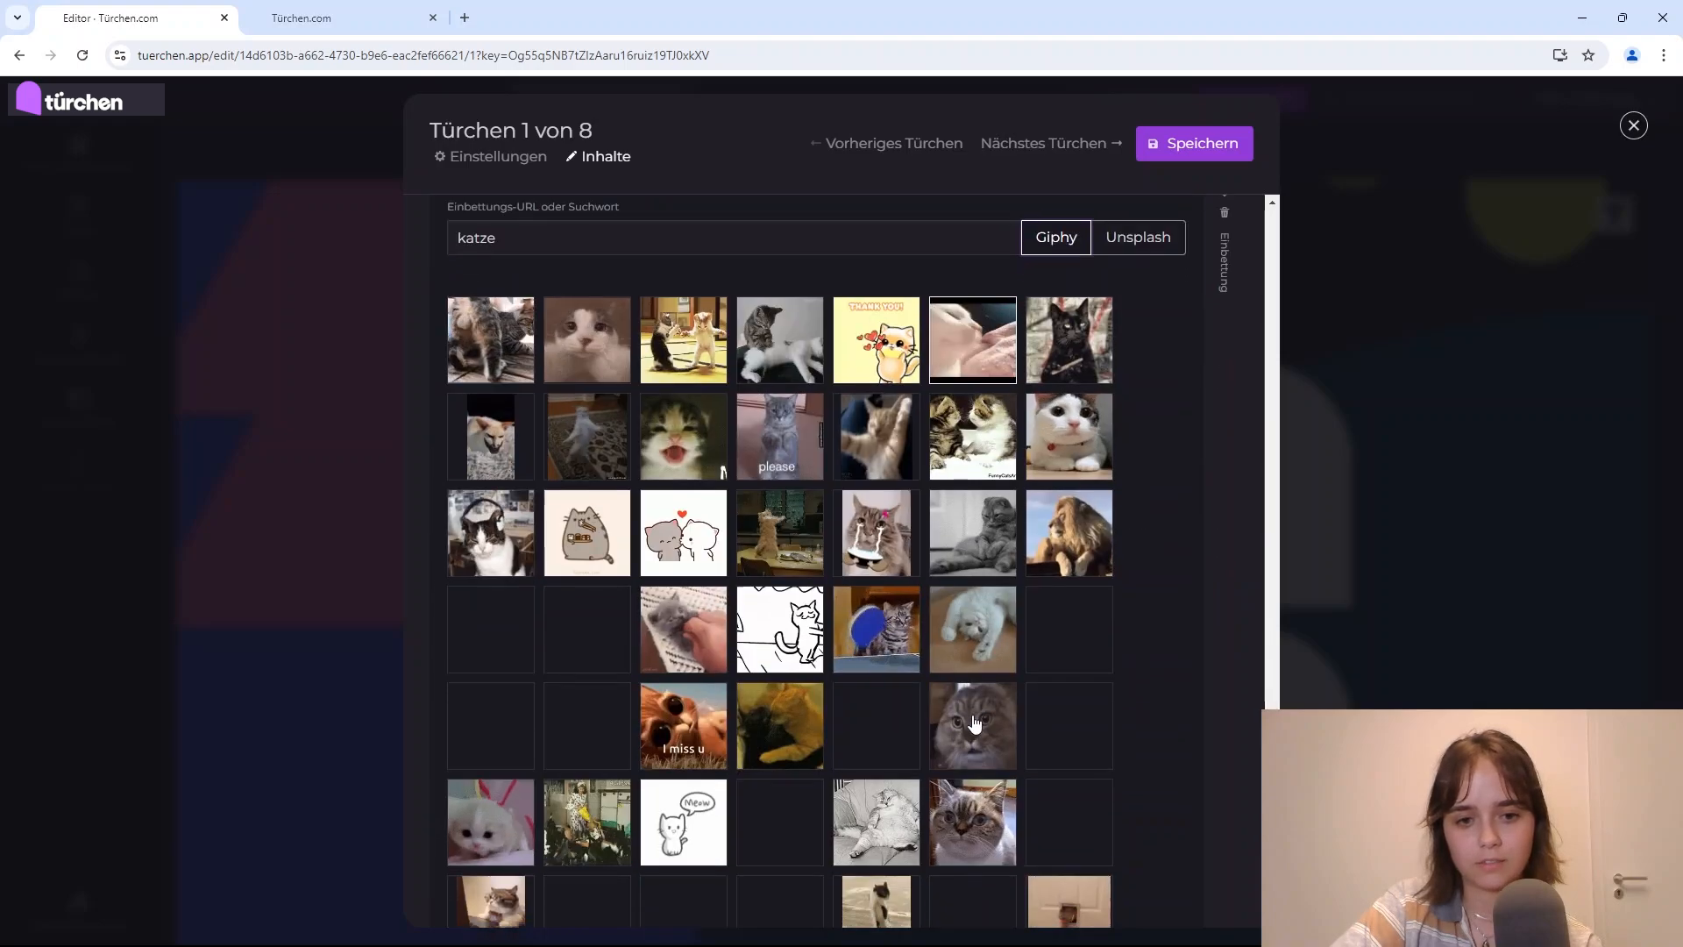
click(1075, 445)
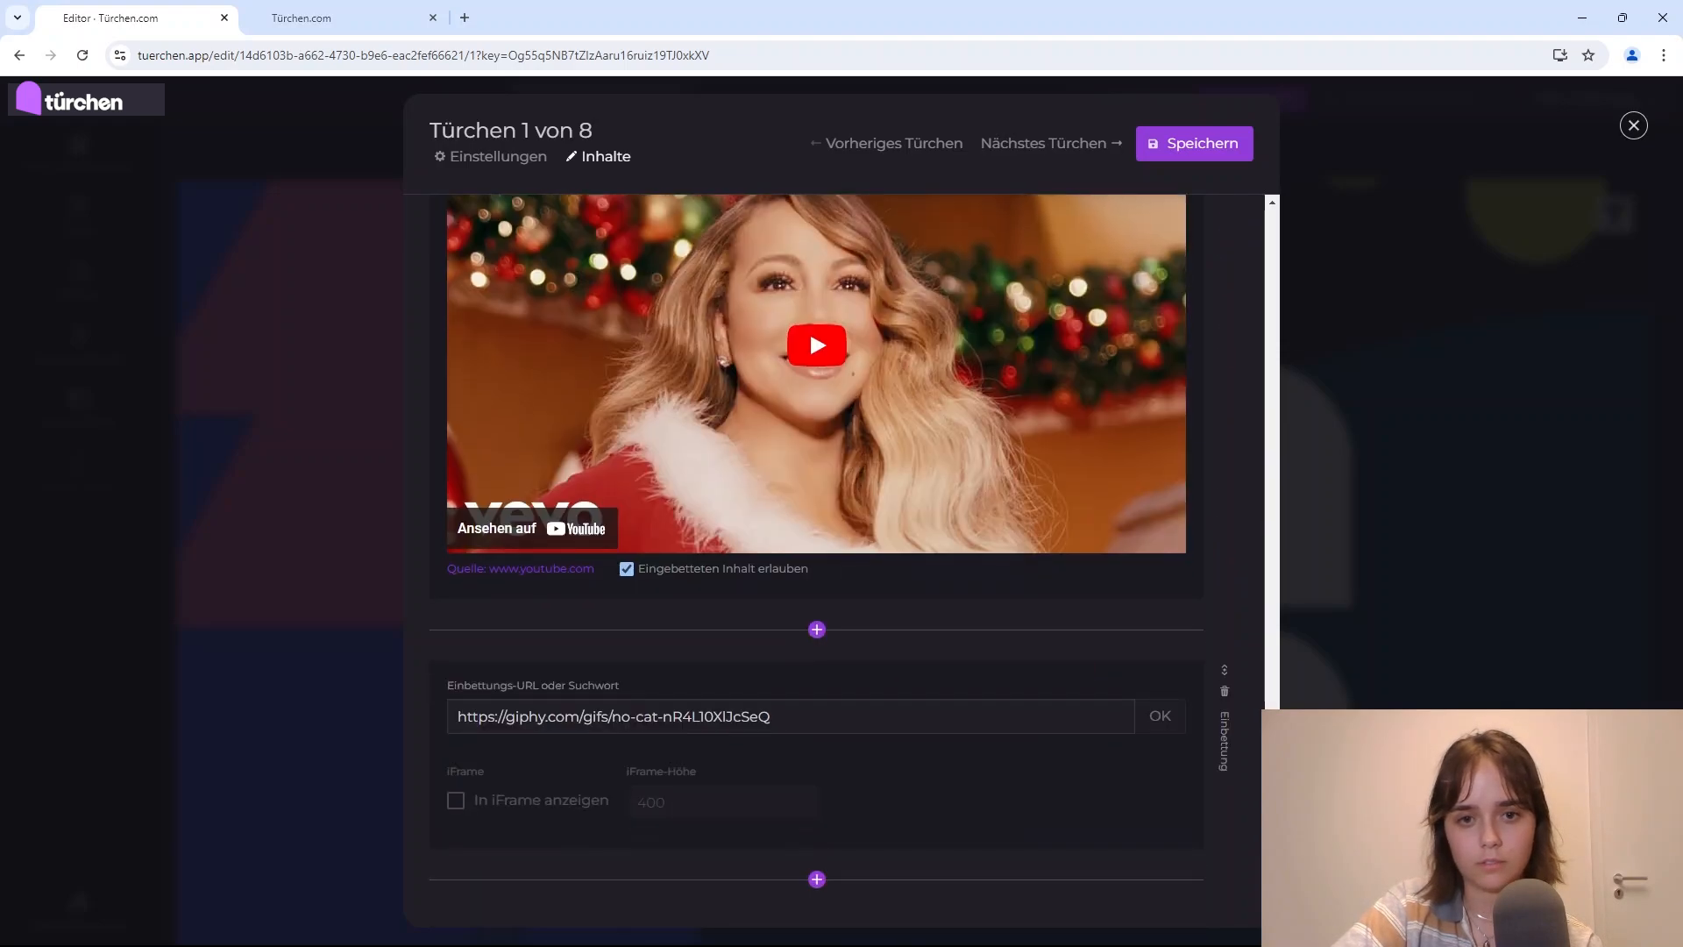
click(792, 714)
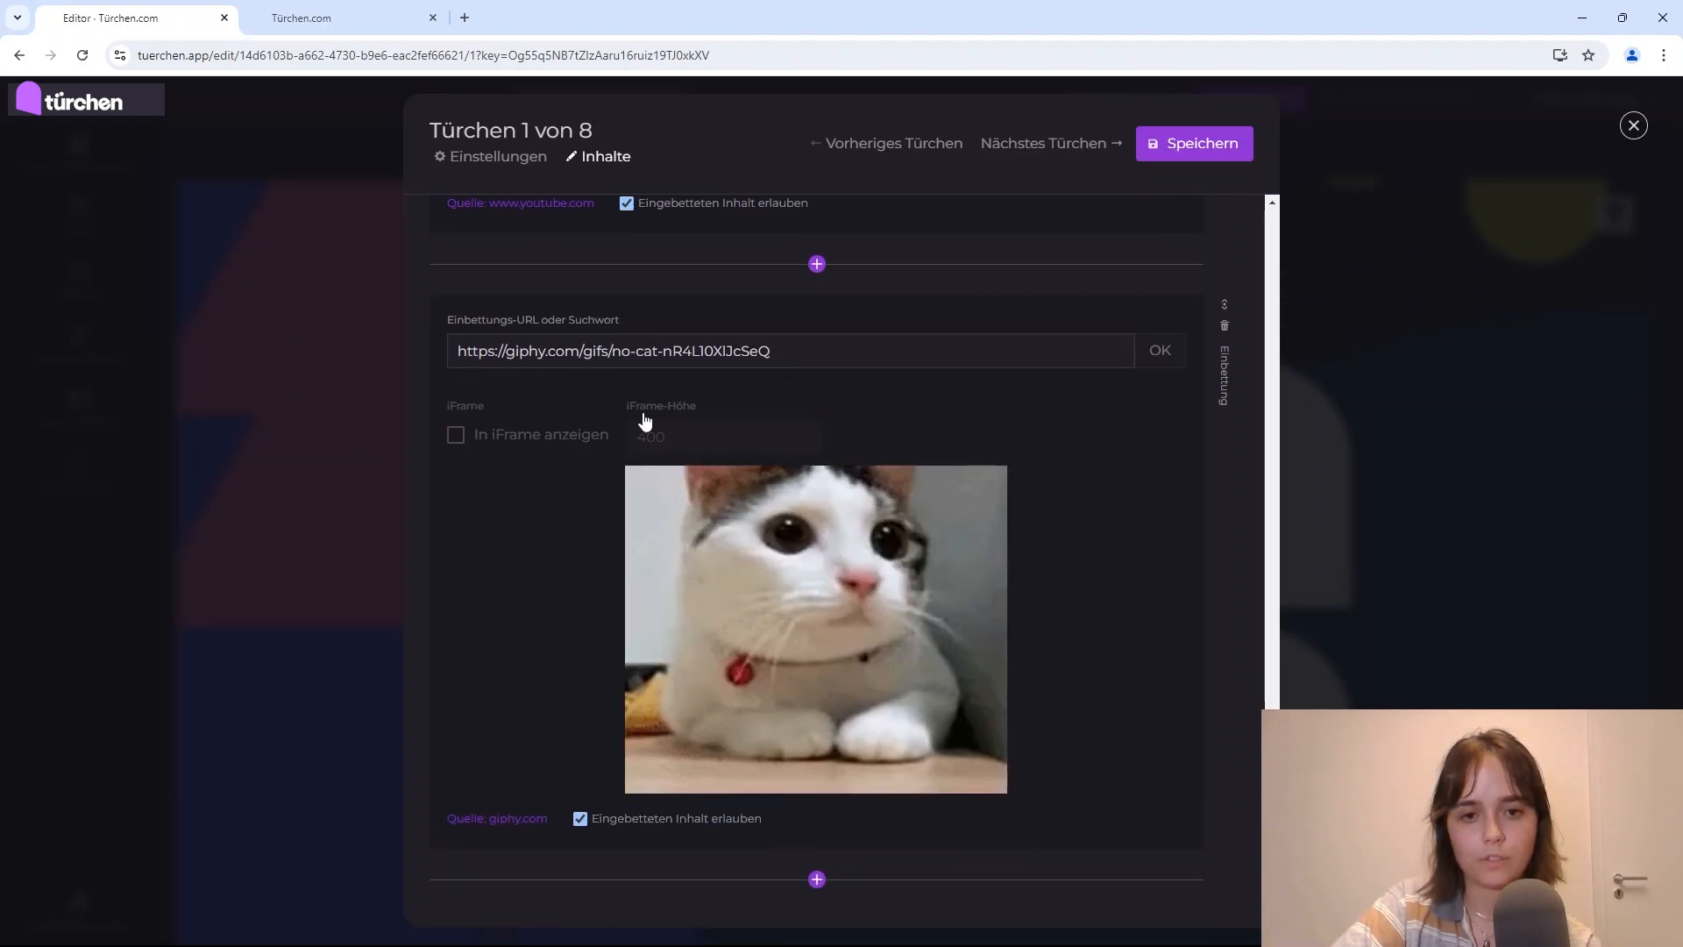
click(1190, 149)
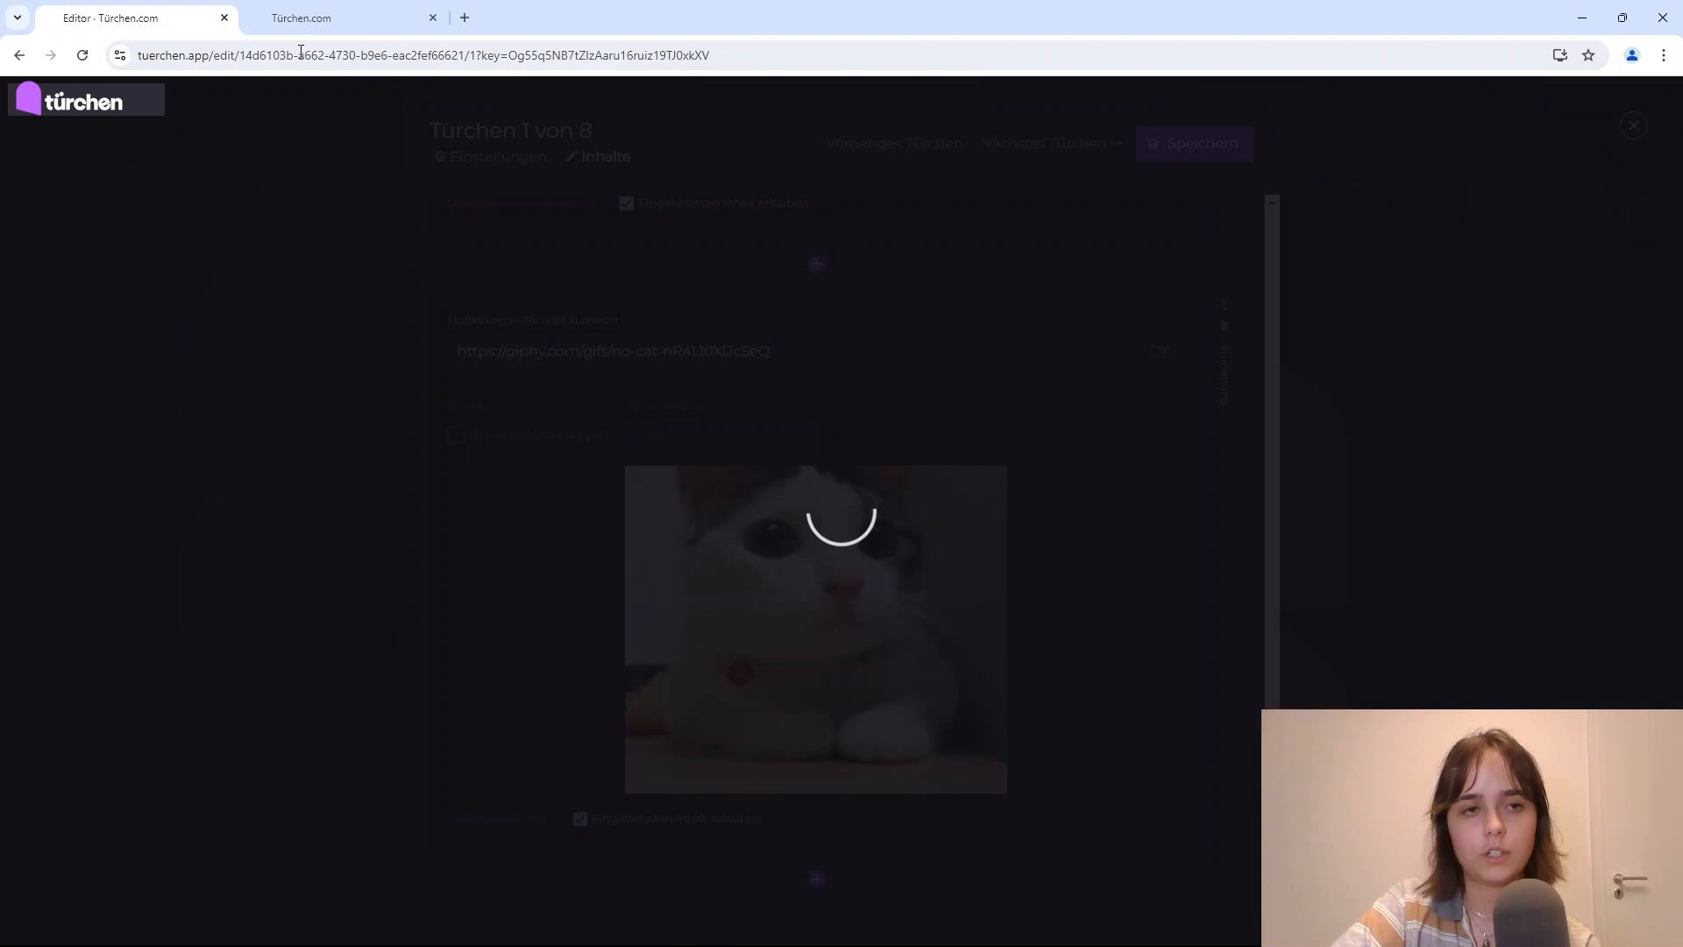
Step: Reload the calendar preview and check the embedded cat GIF at the end of door 1
click(301, 17)
click(81, 55)
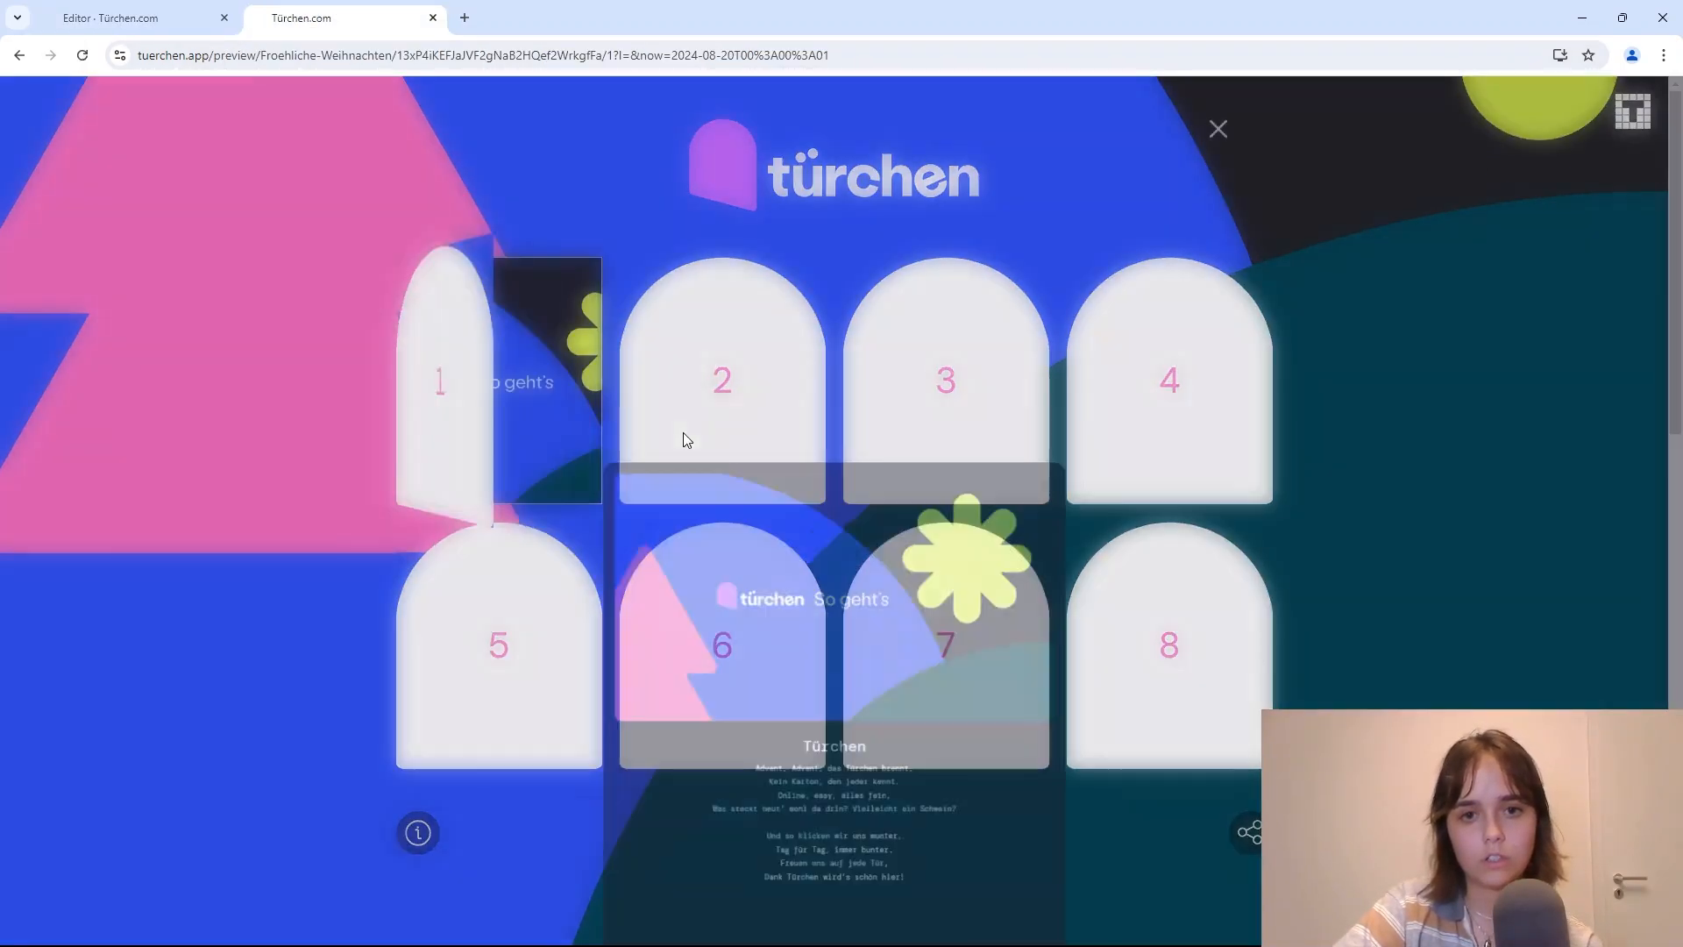
scroll(698, 424, down, 10)
scroll(556, 361, down, 5)
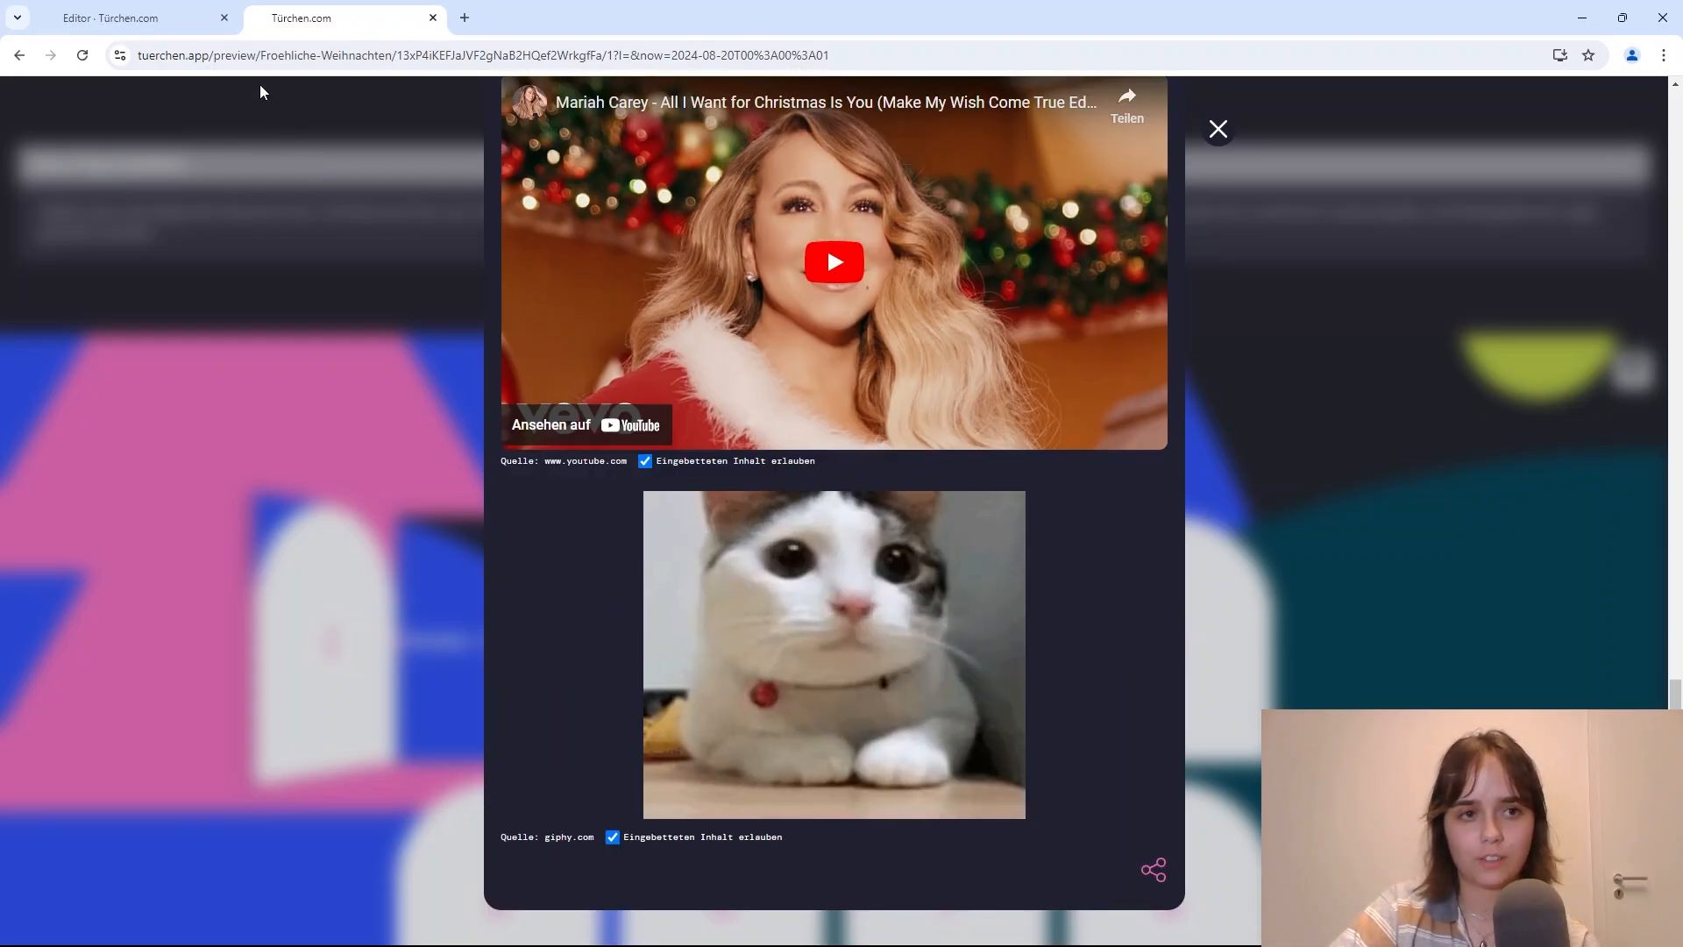
click(131, 18)
scroll(864, 815, down, 1)
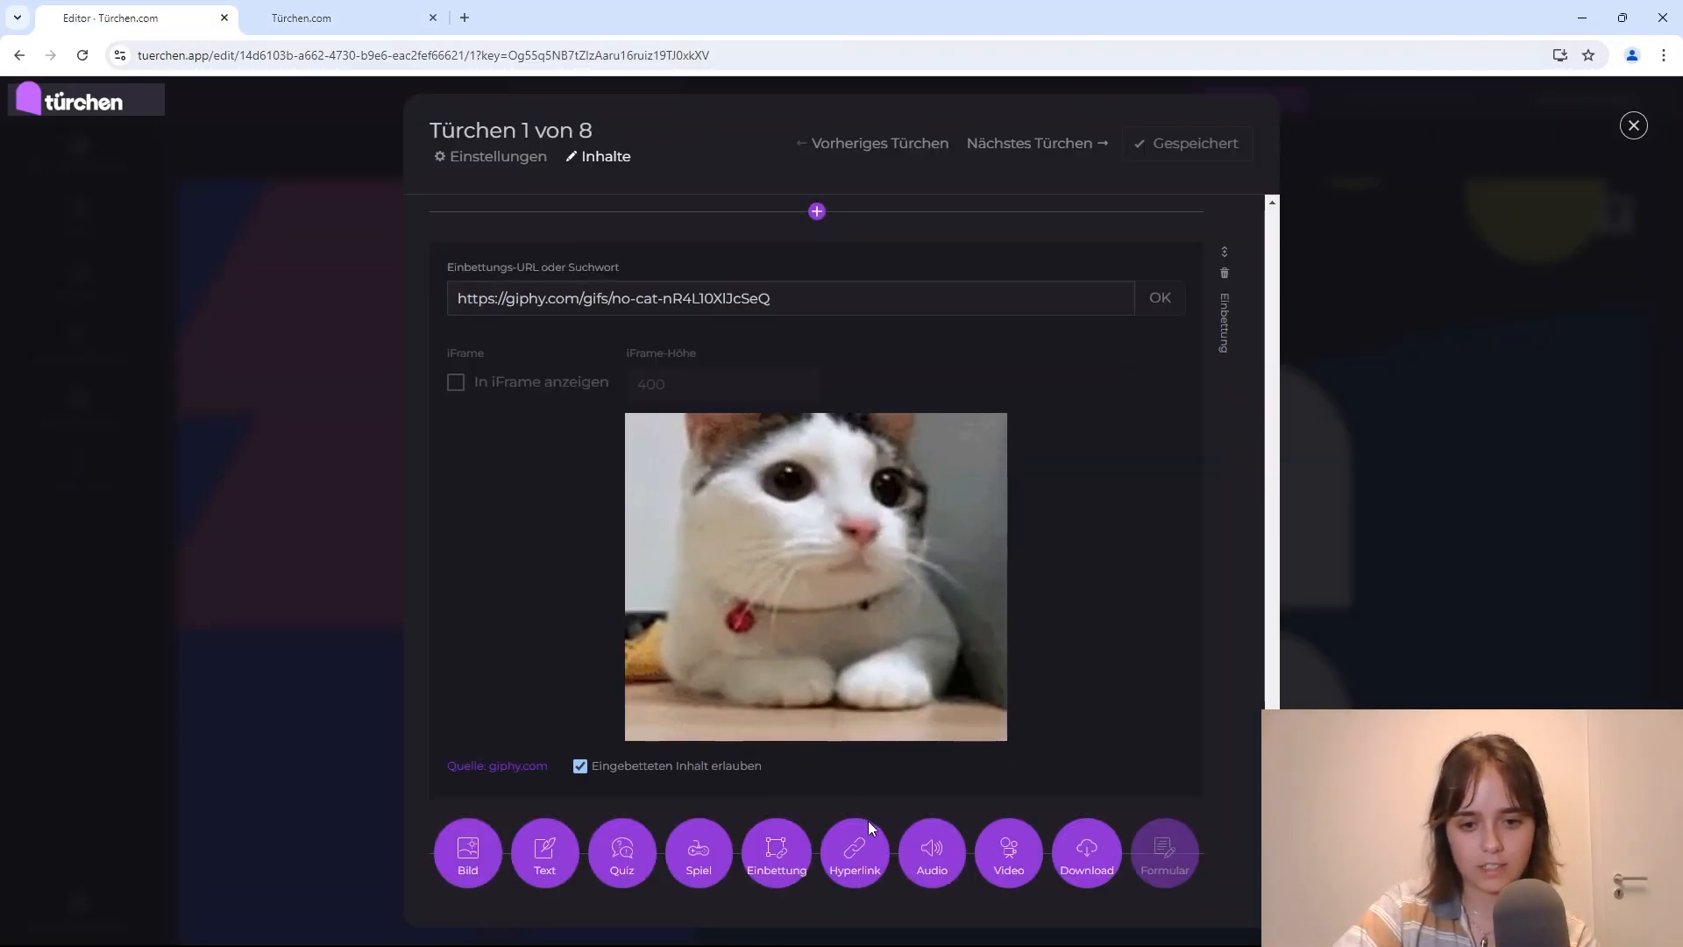
click(854, 849)
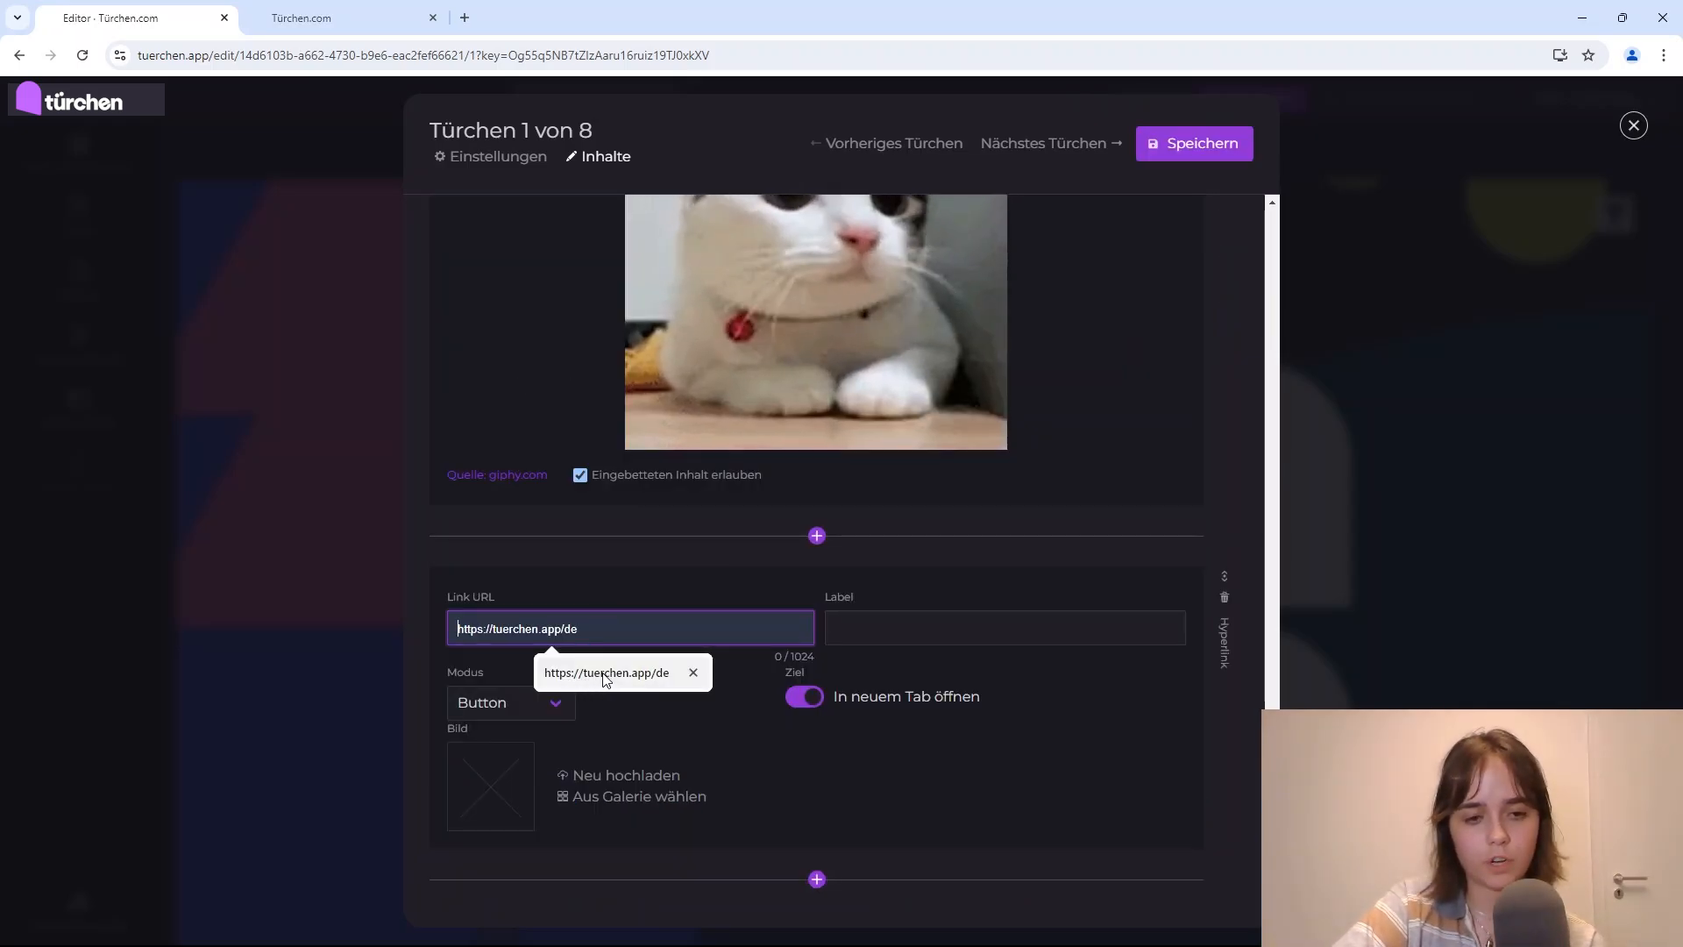
click(606, 673)
click(903, 639)
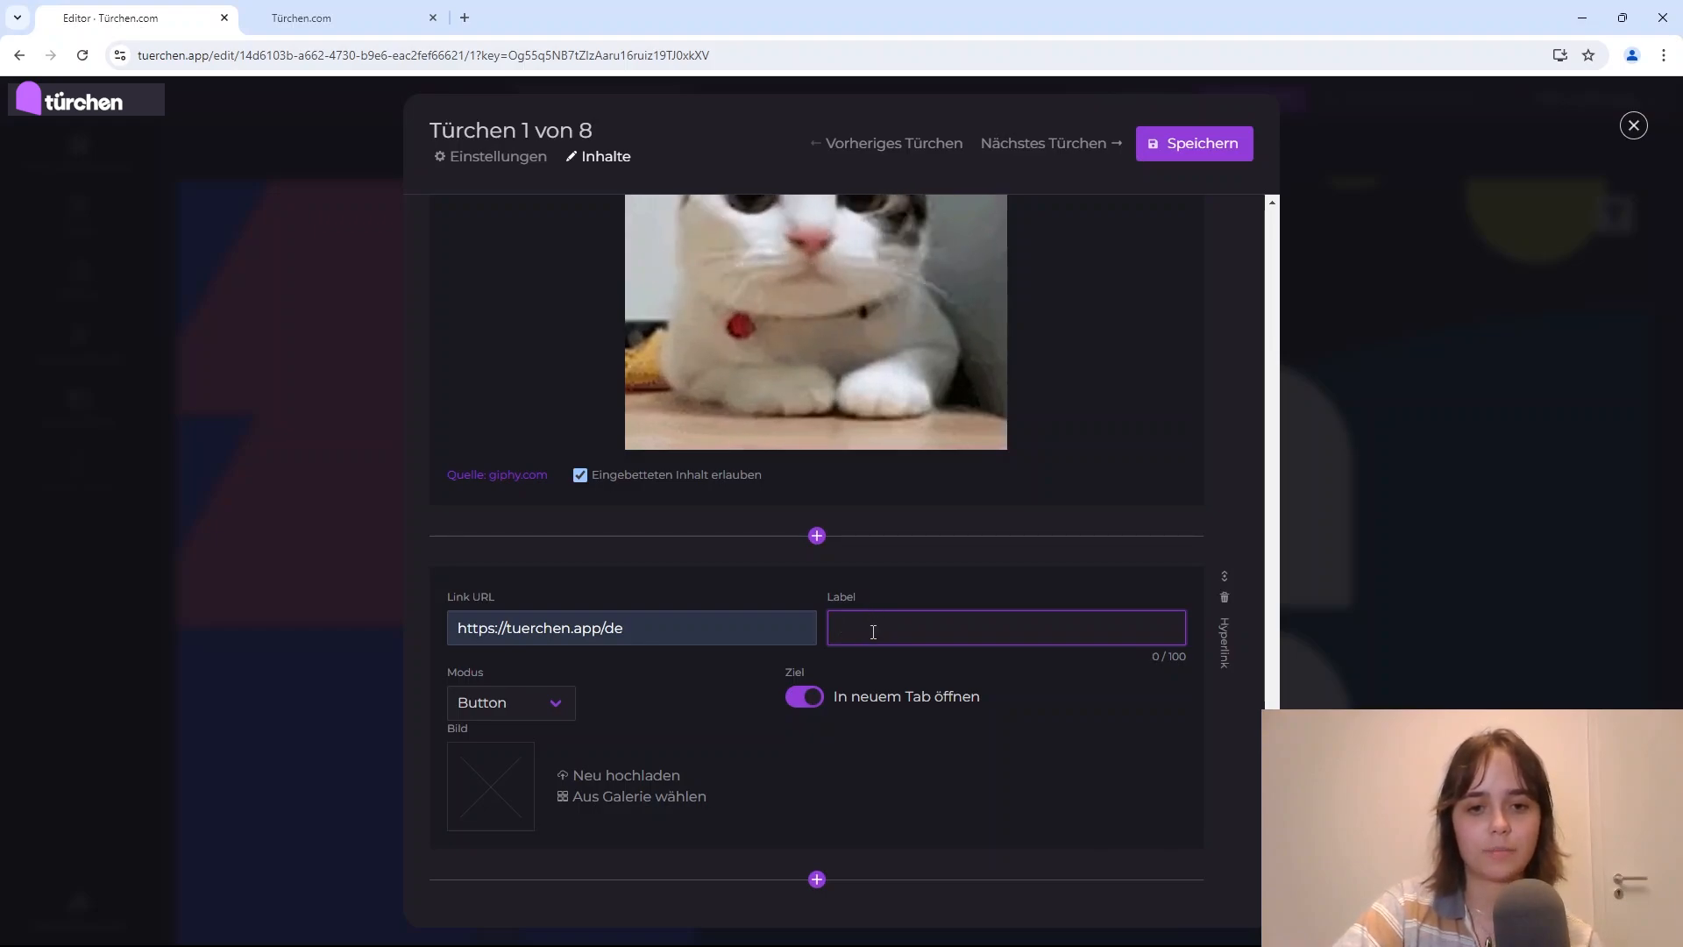
text(Hier gelangst )
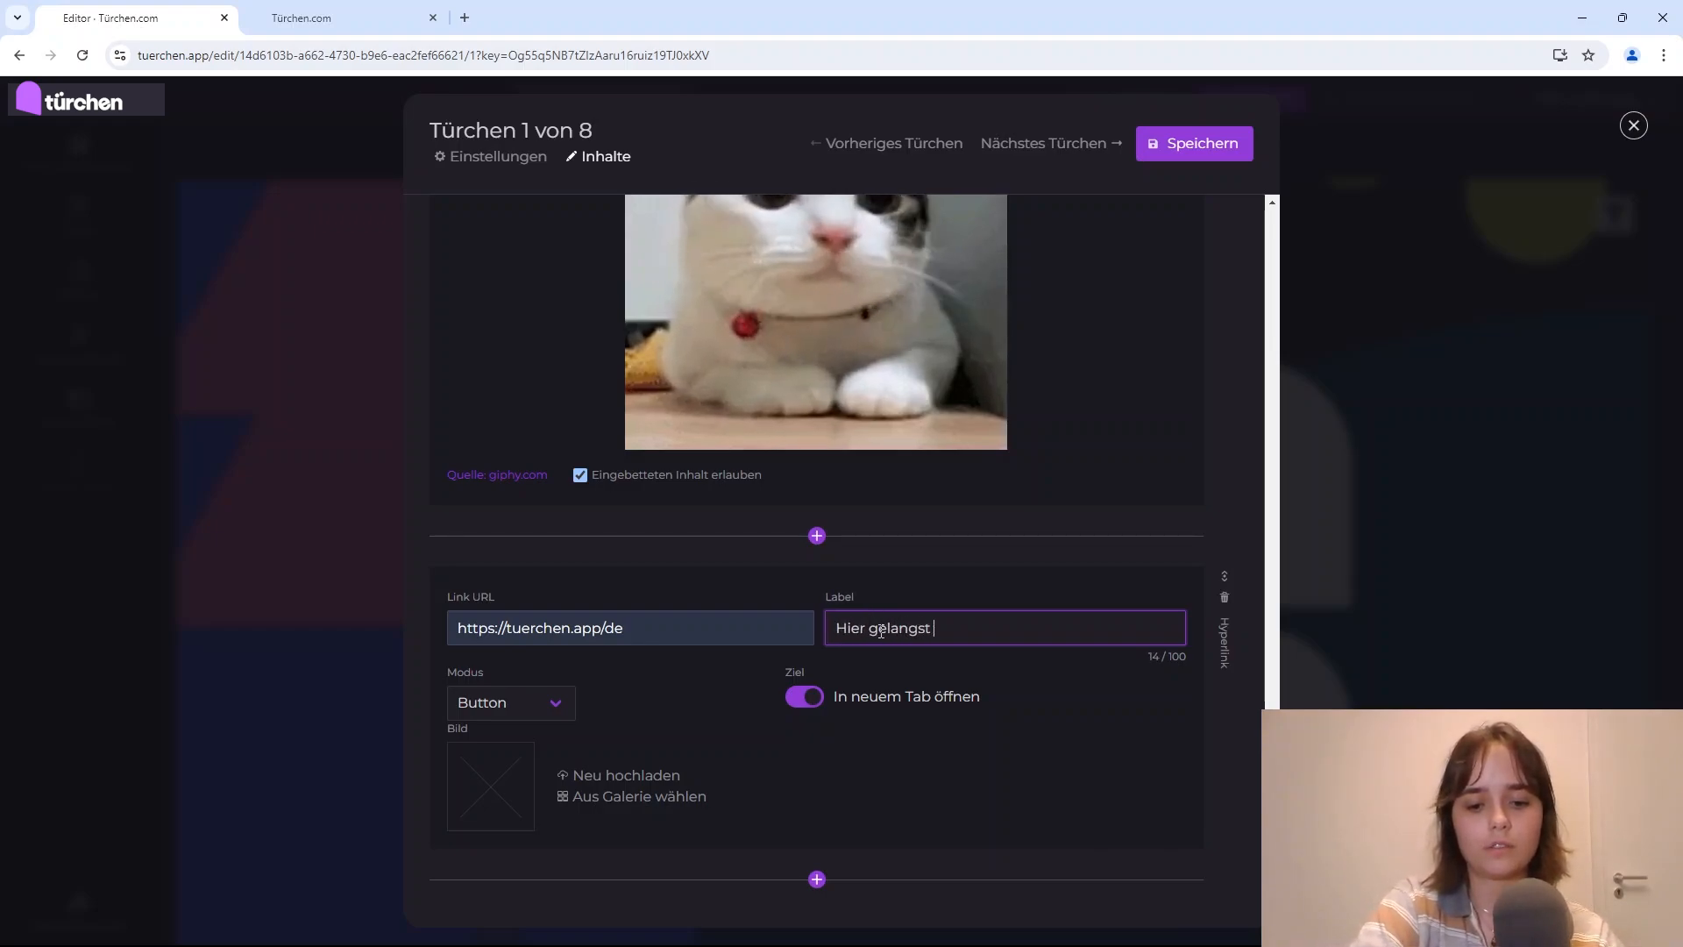
text(du zum Editor!)
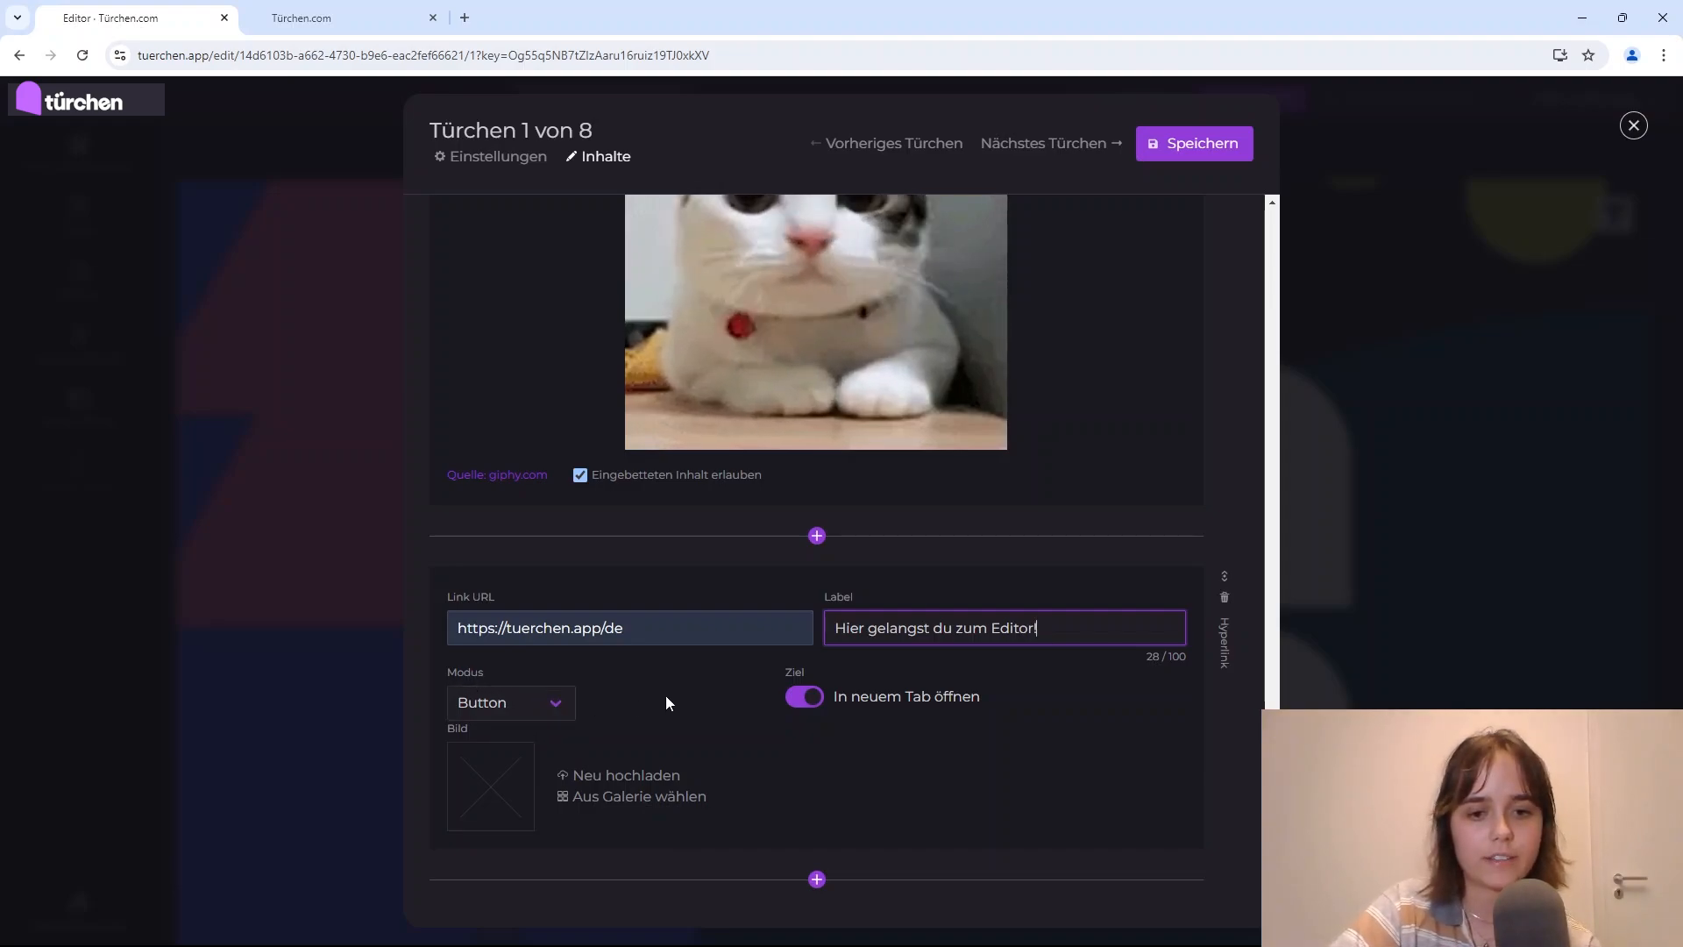
Step: Switch the hyperlink's mode to Ganzes Bild and back to Button, and save door 1
click(549, 700)
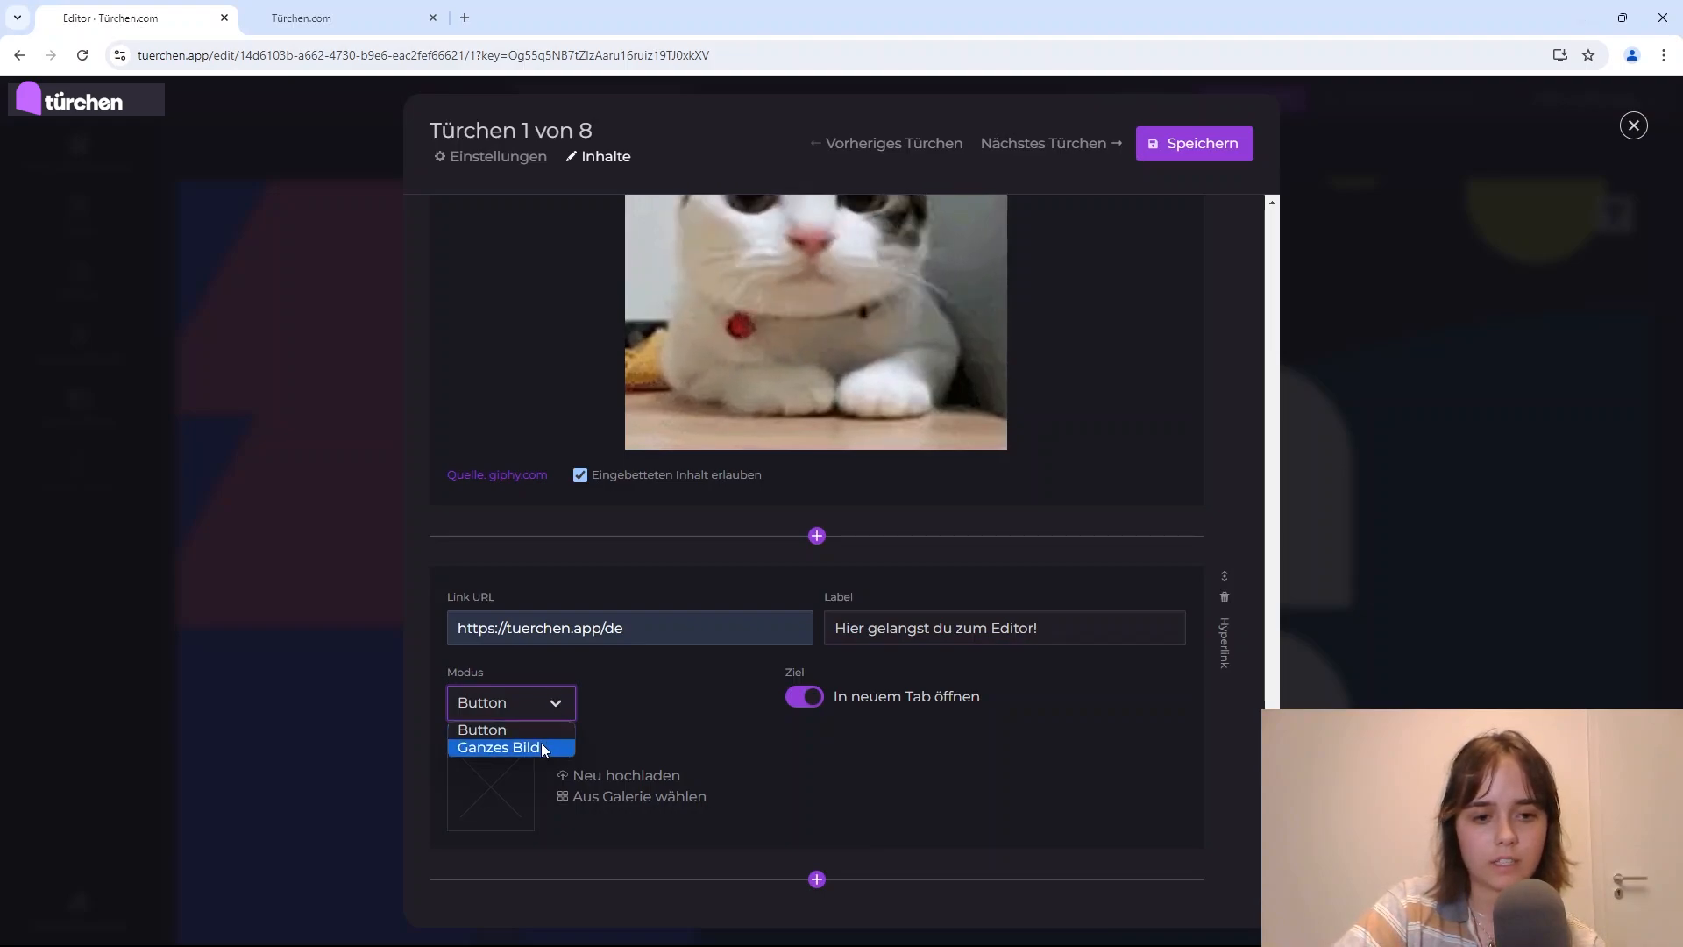
click(542, 747)
click(549, 712)
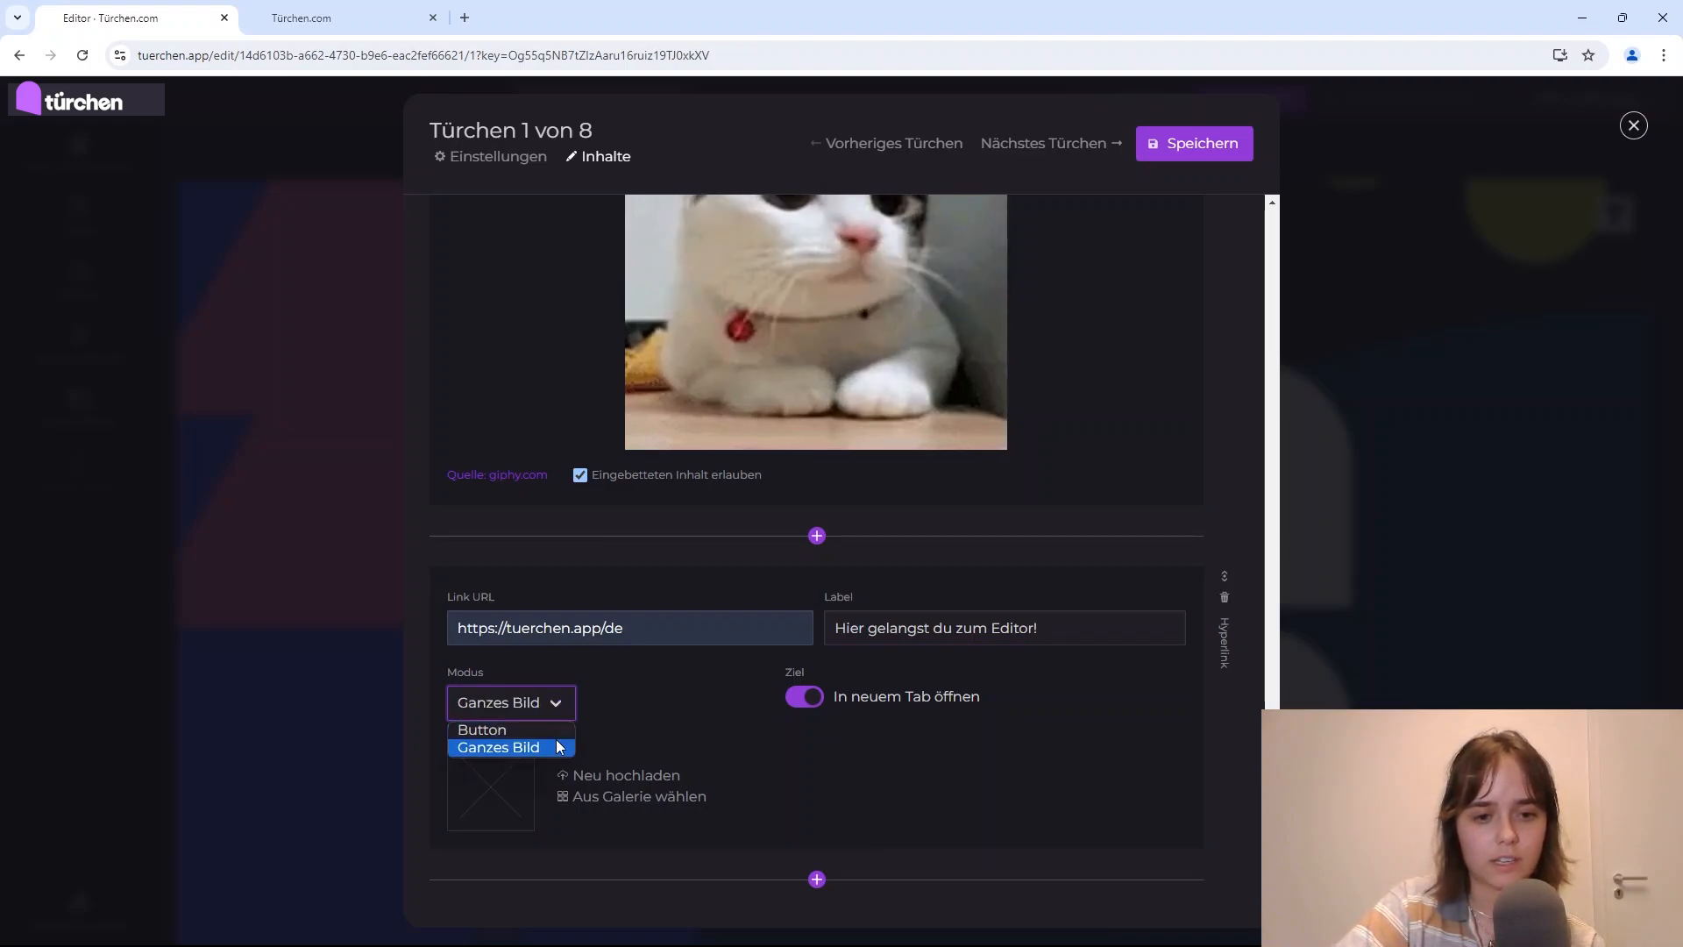
click(550, 728)
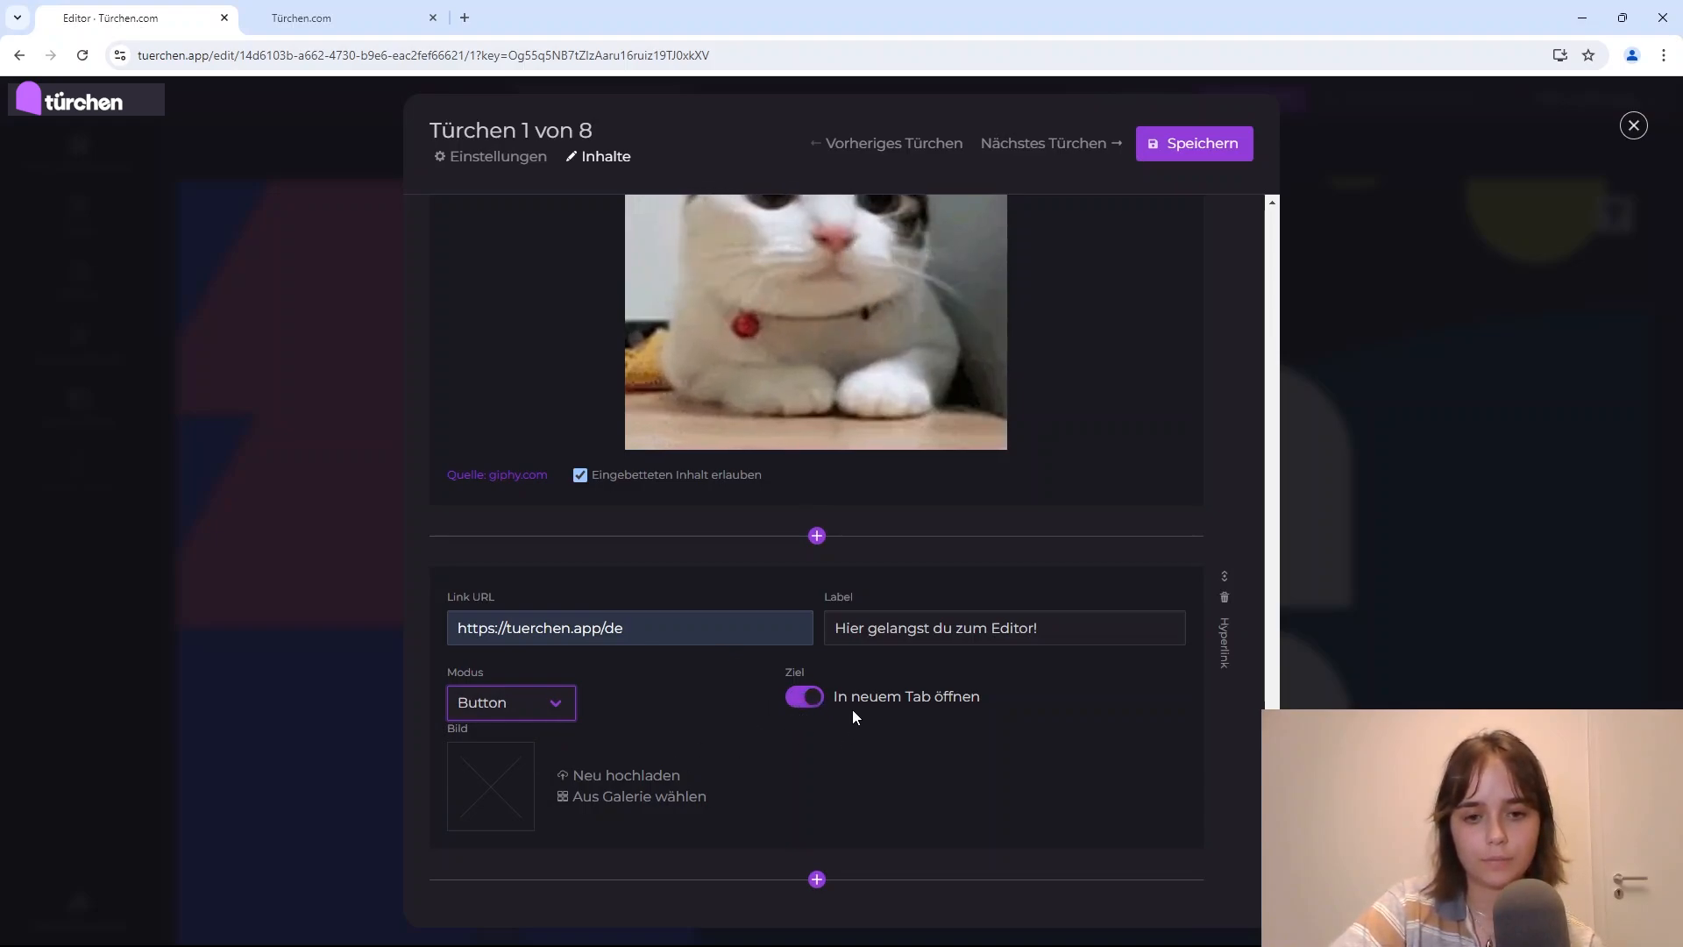
click(1176, 151)
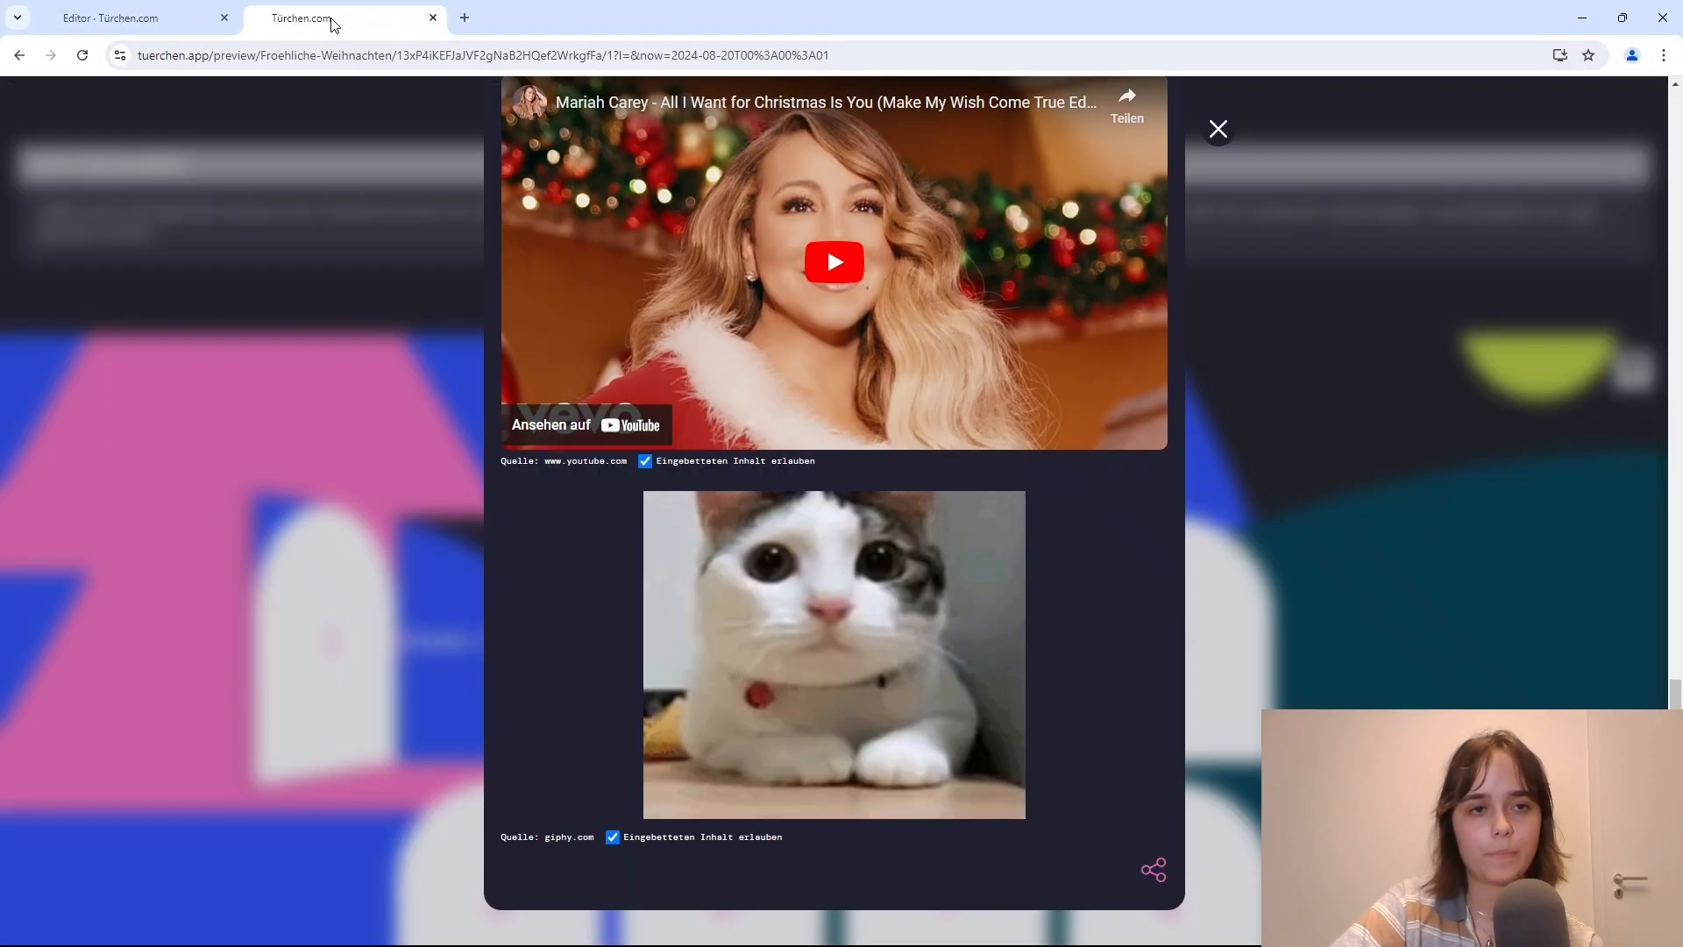
Step: Reload the calendar preview, test the "Hier gelangst du zum Editor!" button at the end of door 1 and close the page it opens
click(330, 17)
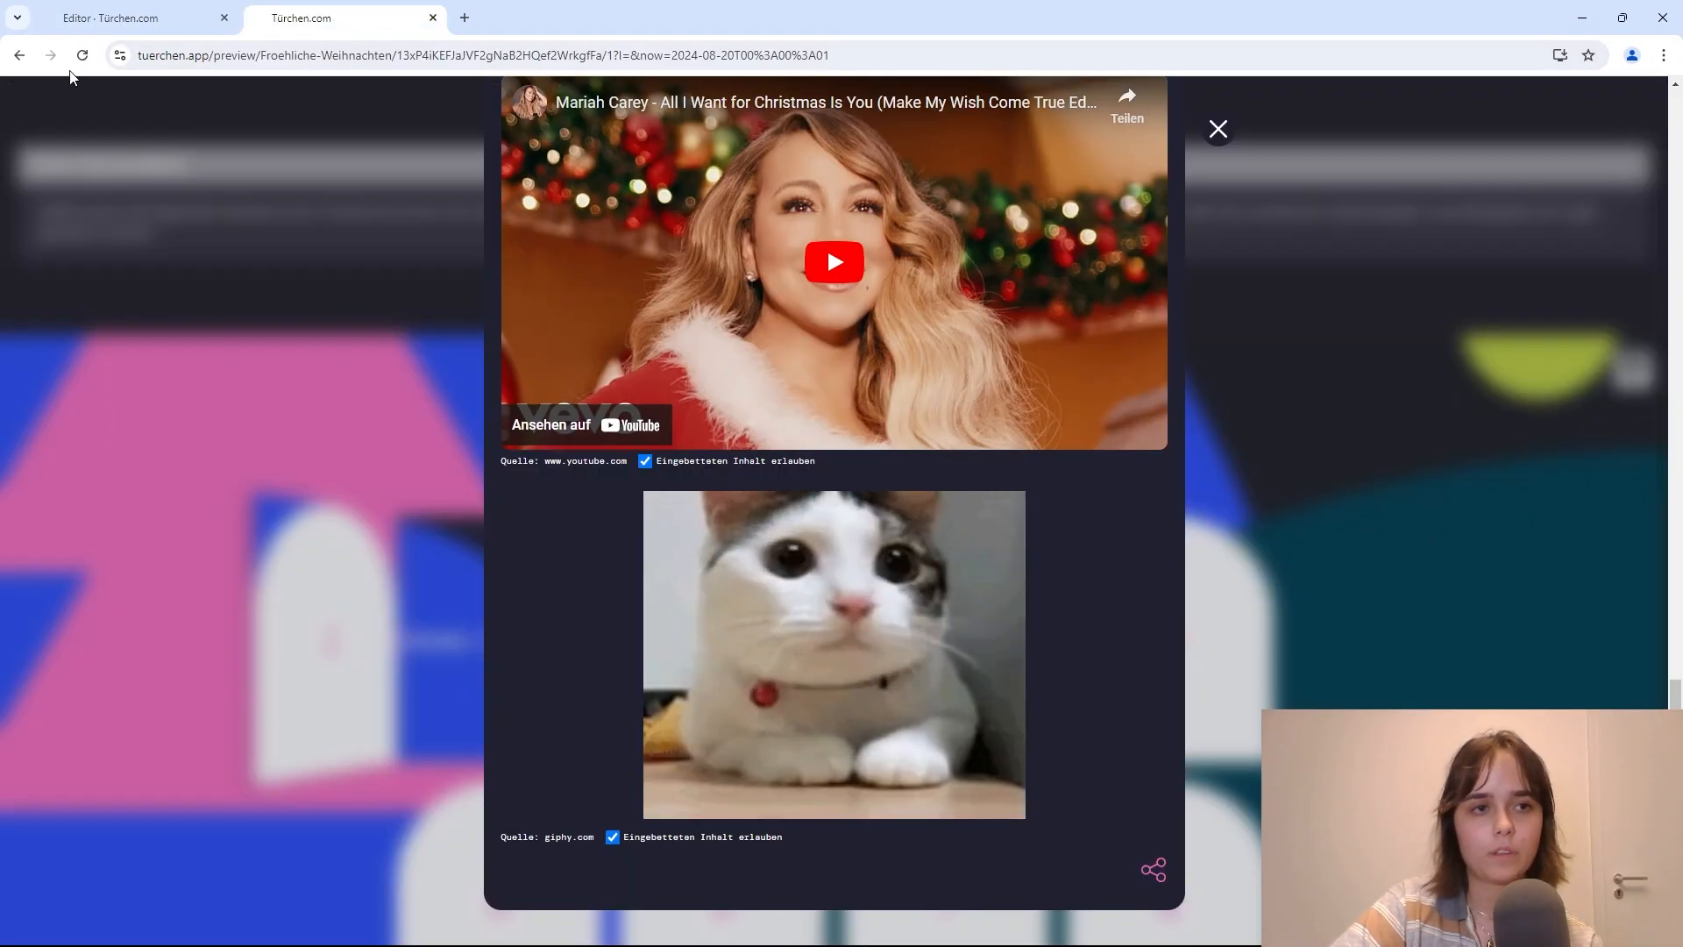
scroll(788, 589, down, 2)
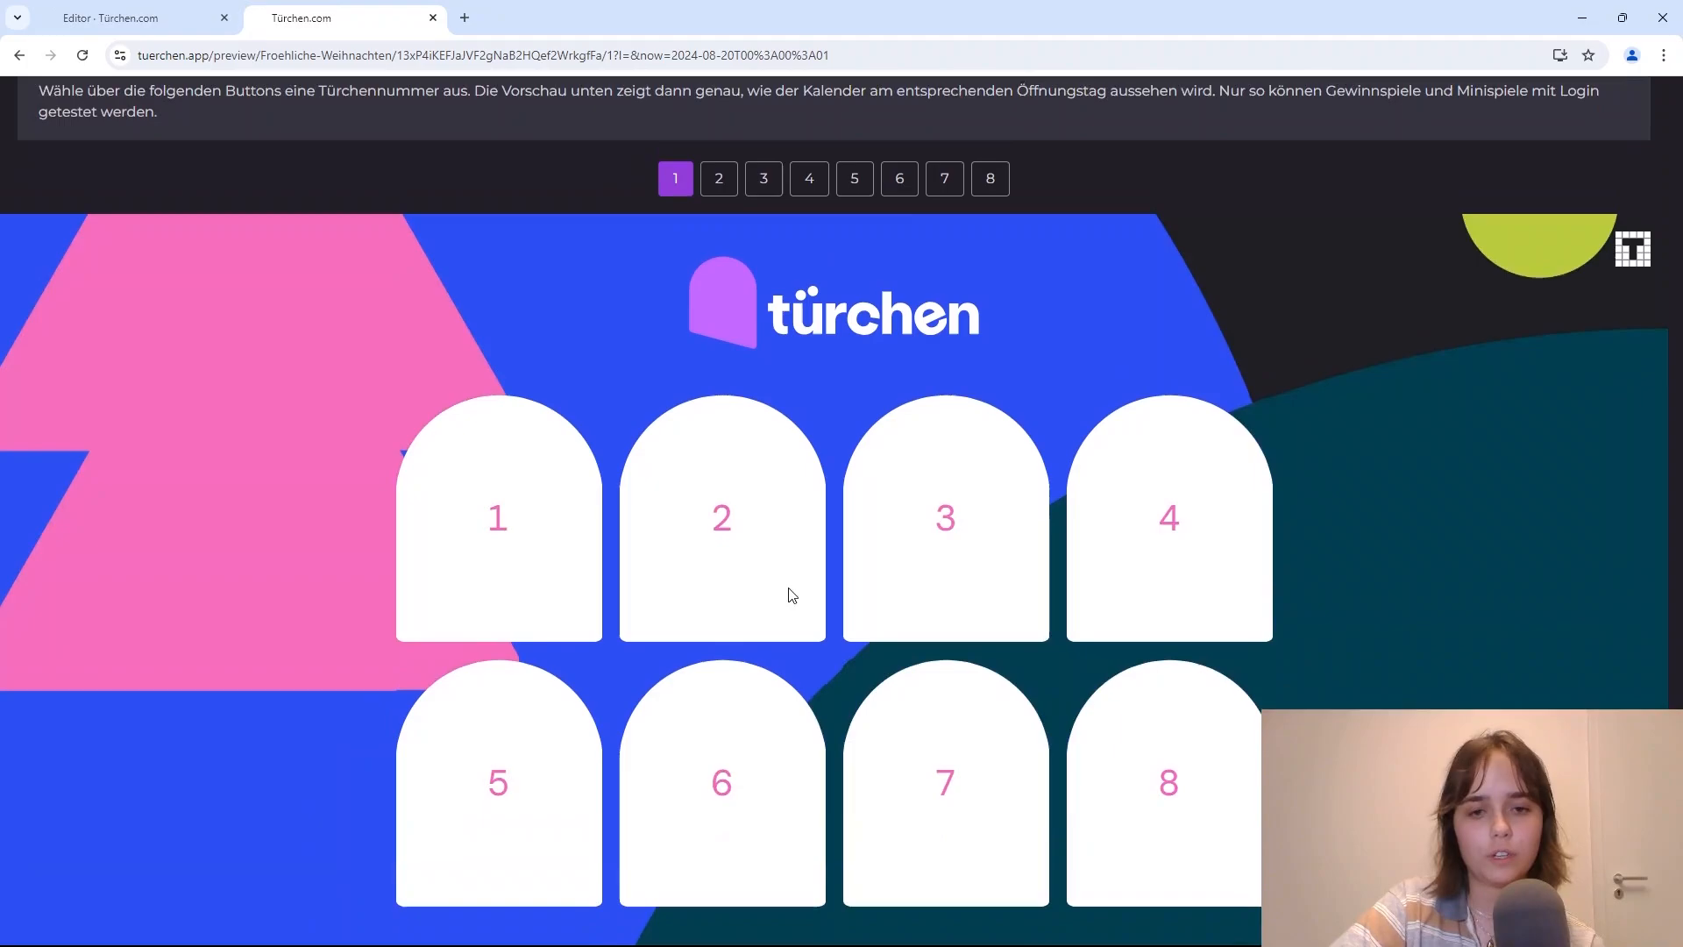
scroll(790, 569, down, 7)
scroll(807, 541, down, 15)
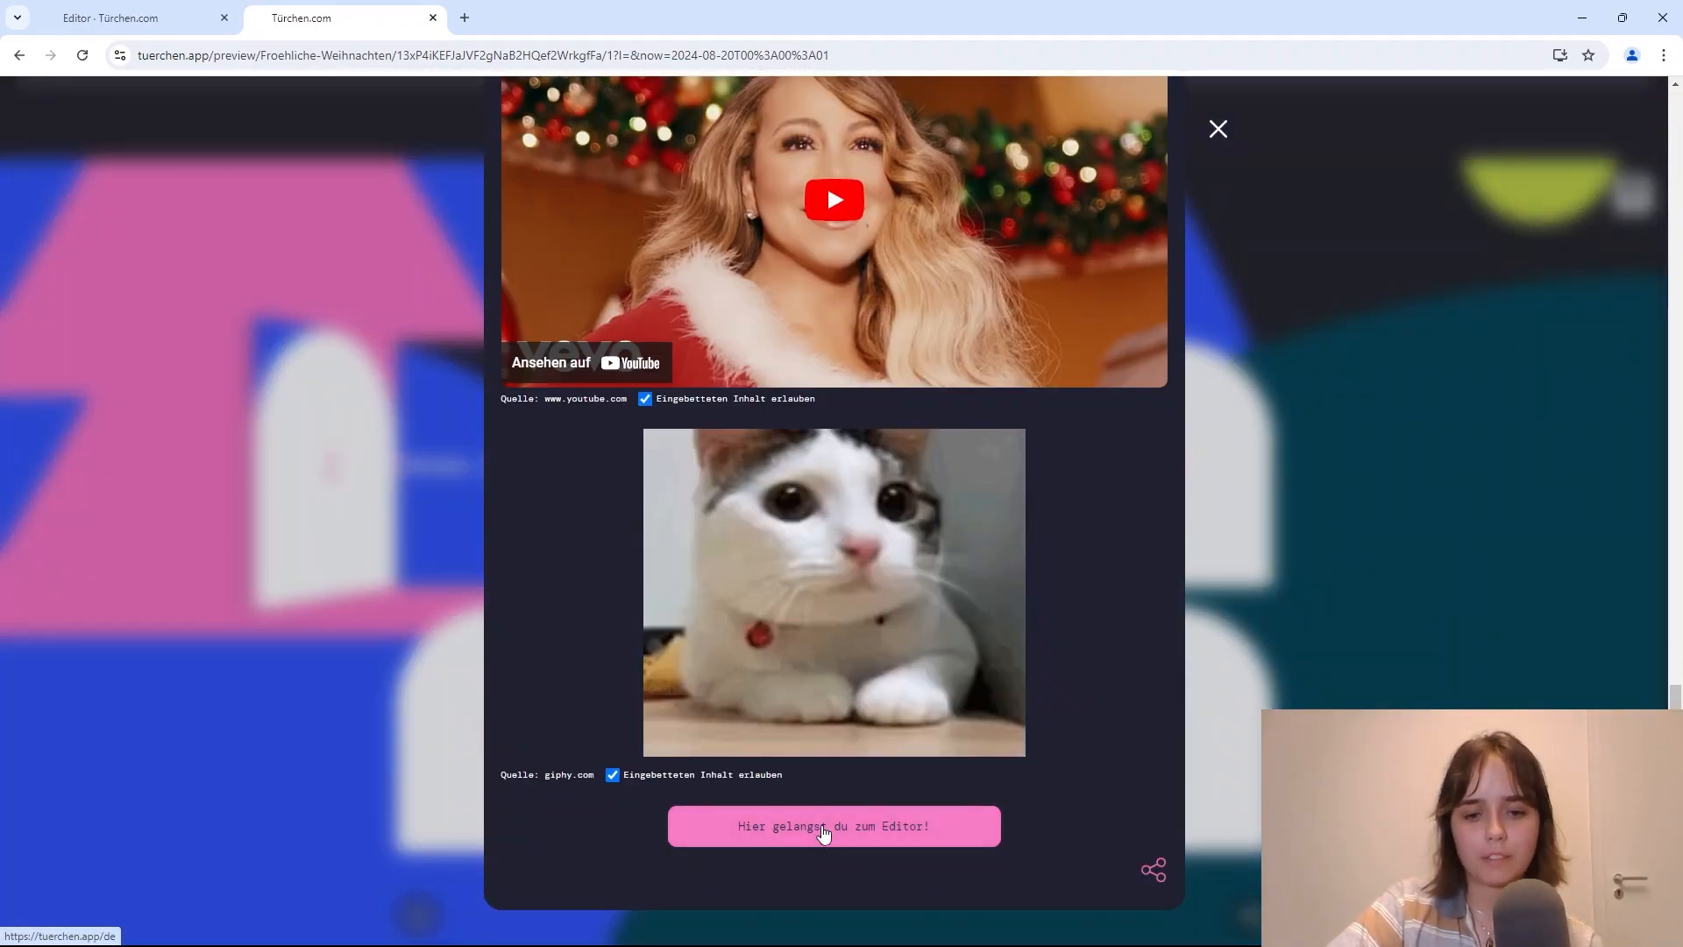
click(821, 828)
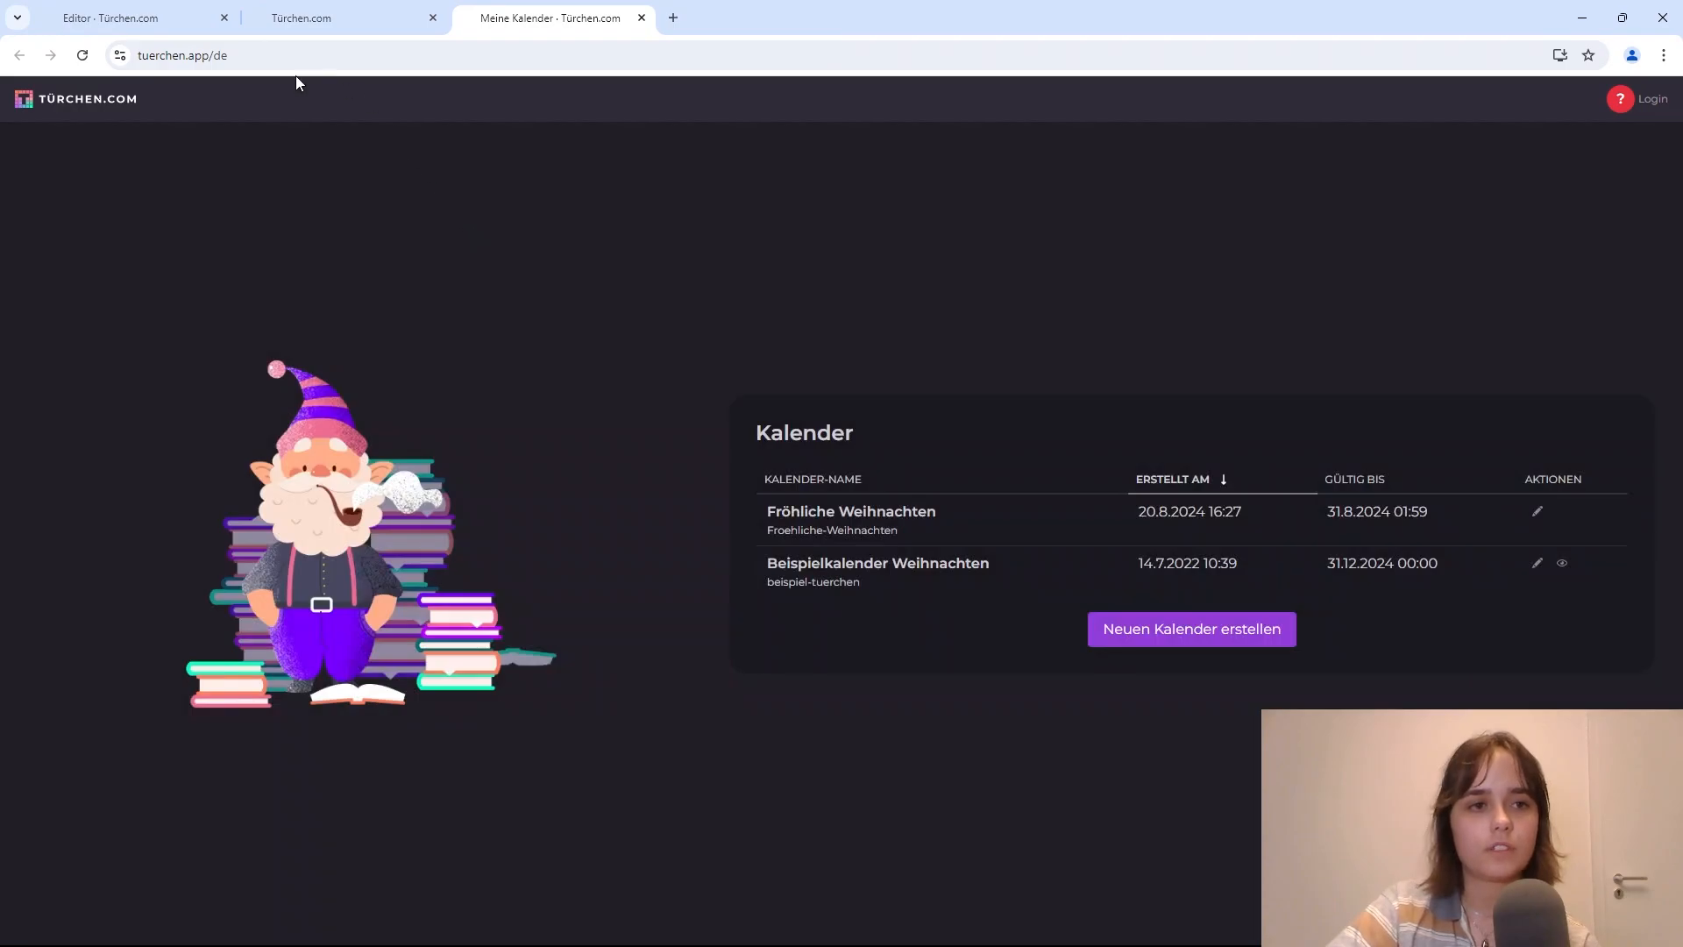
click(641, 19)
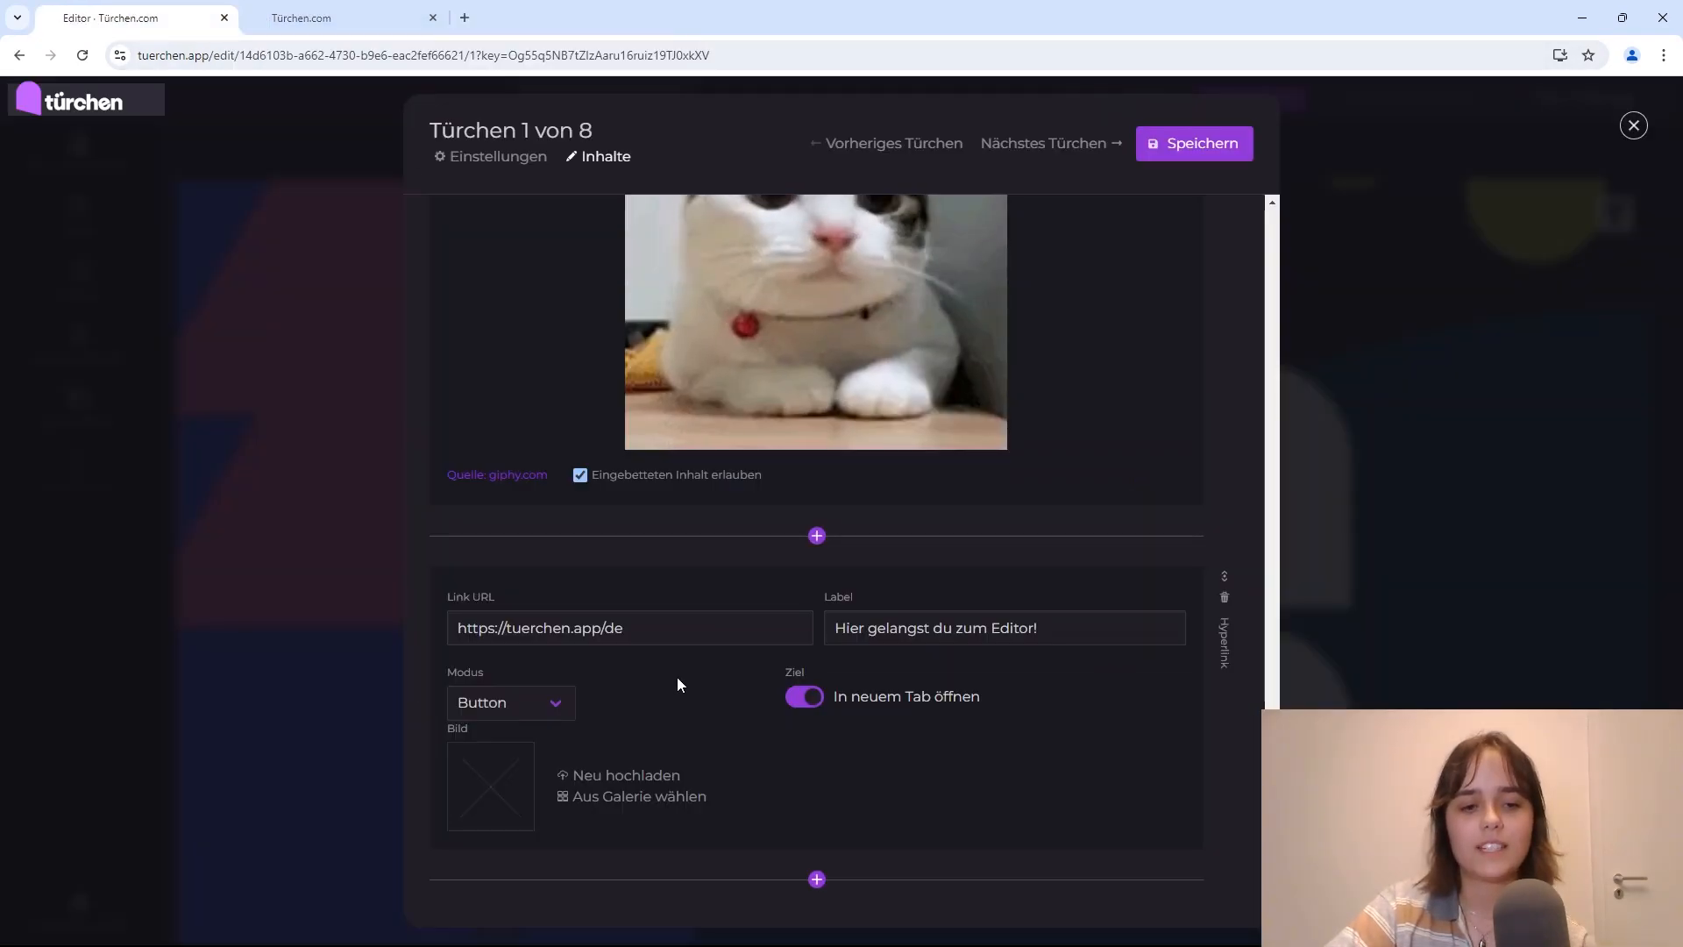
Step: Set the hyperlink's mode to Ganzes Bild, upload the form-7 image for it and save door 1
click(561, 709)
click(544, 744)
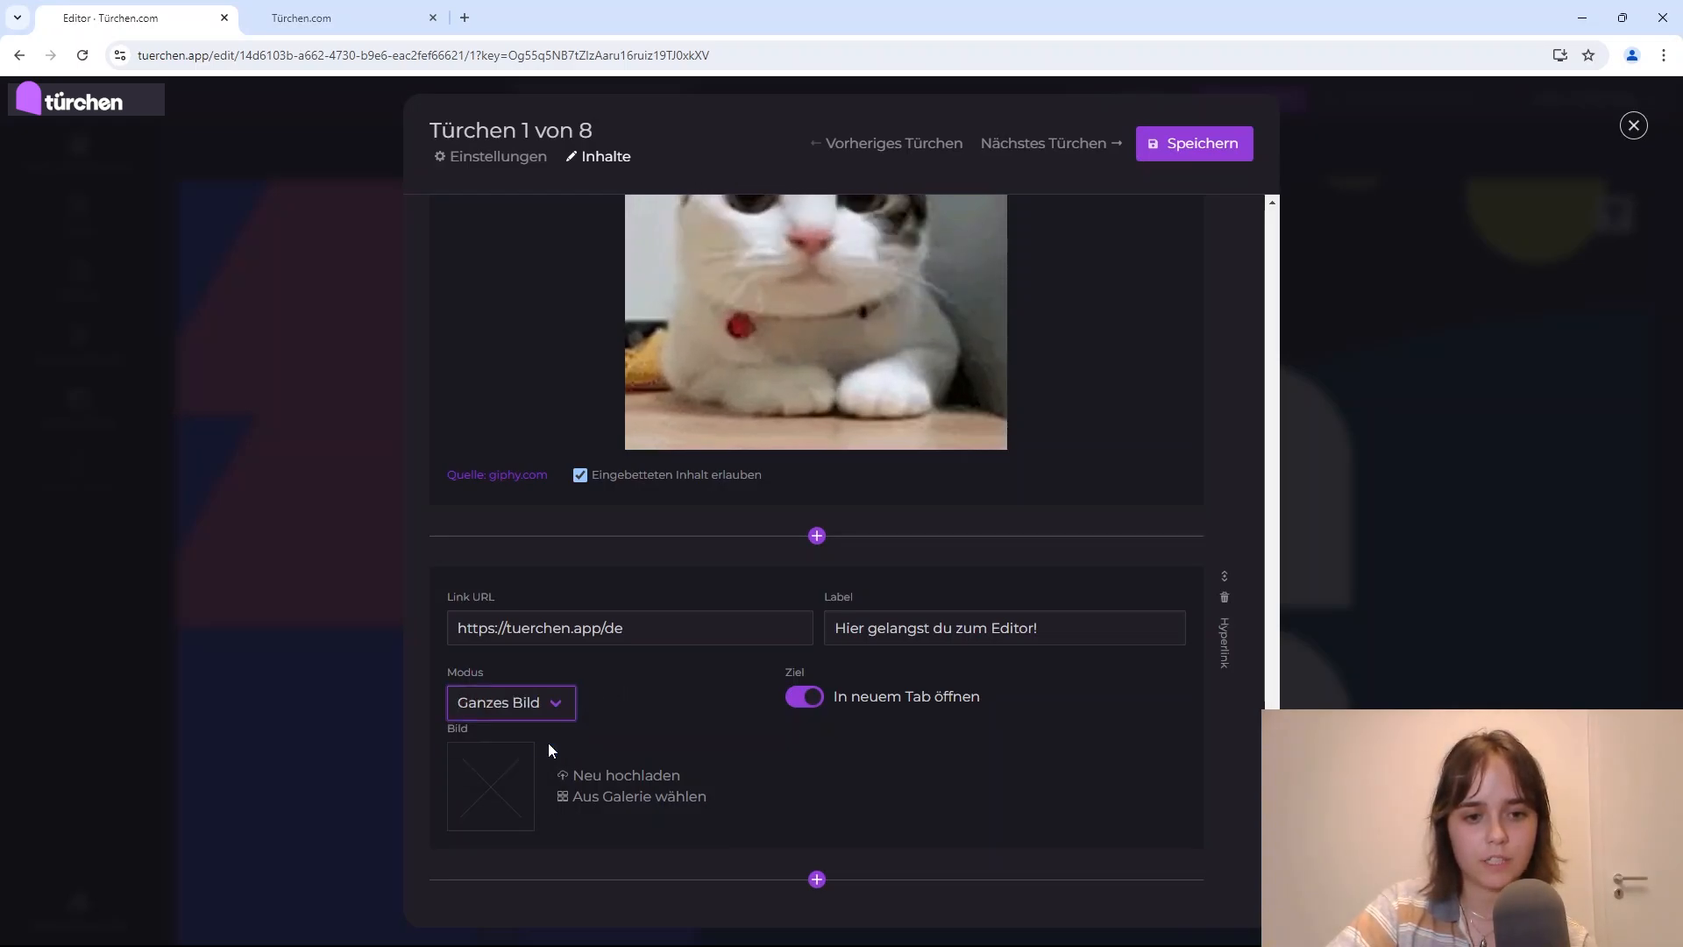
click(601, 779)
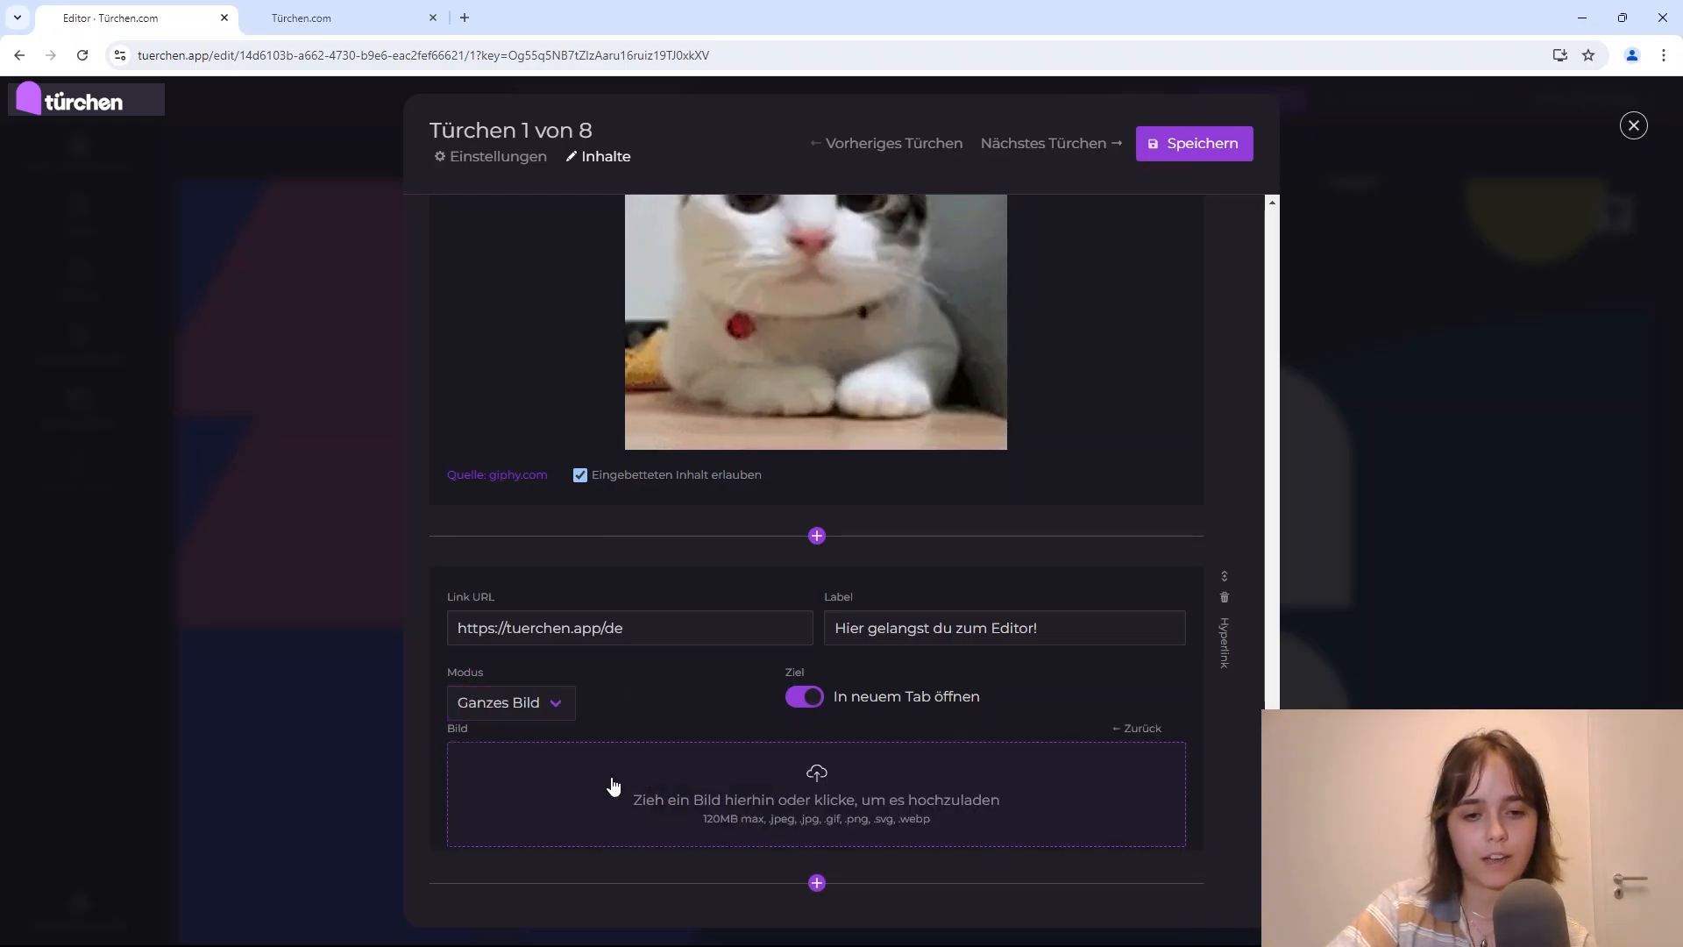
click(671, 781)
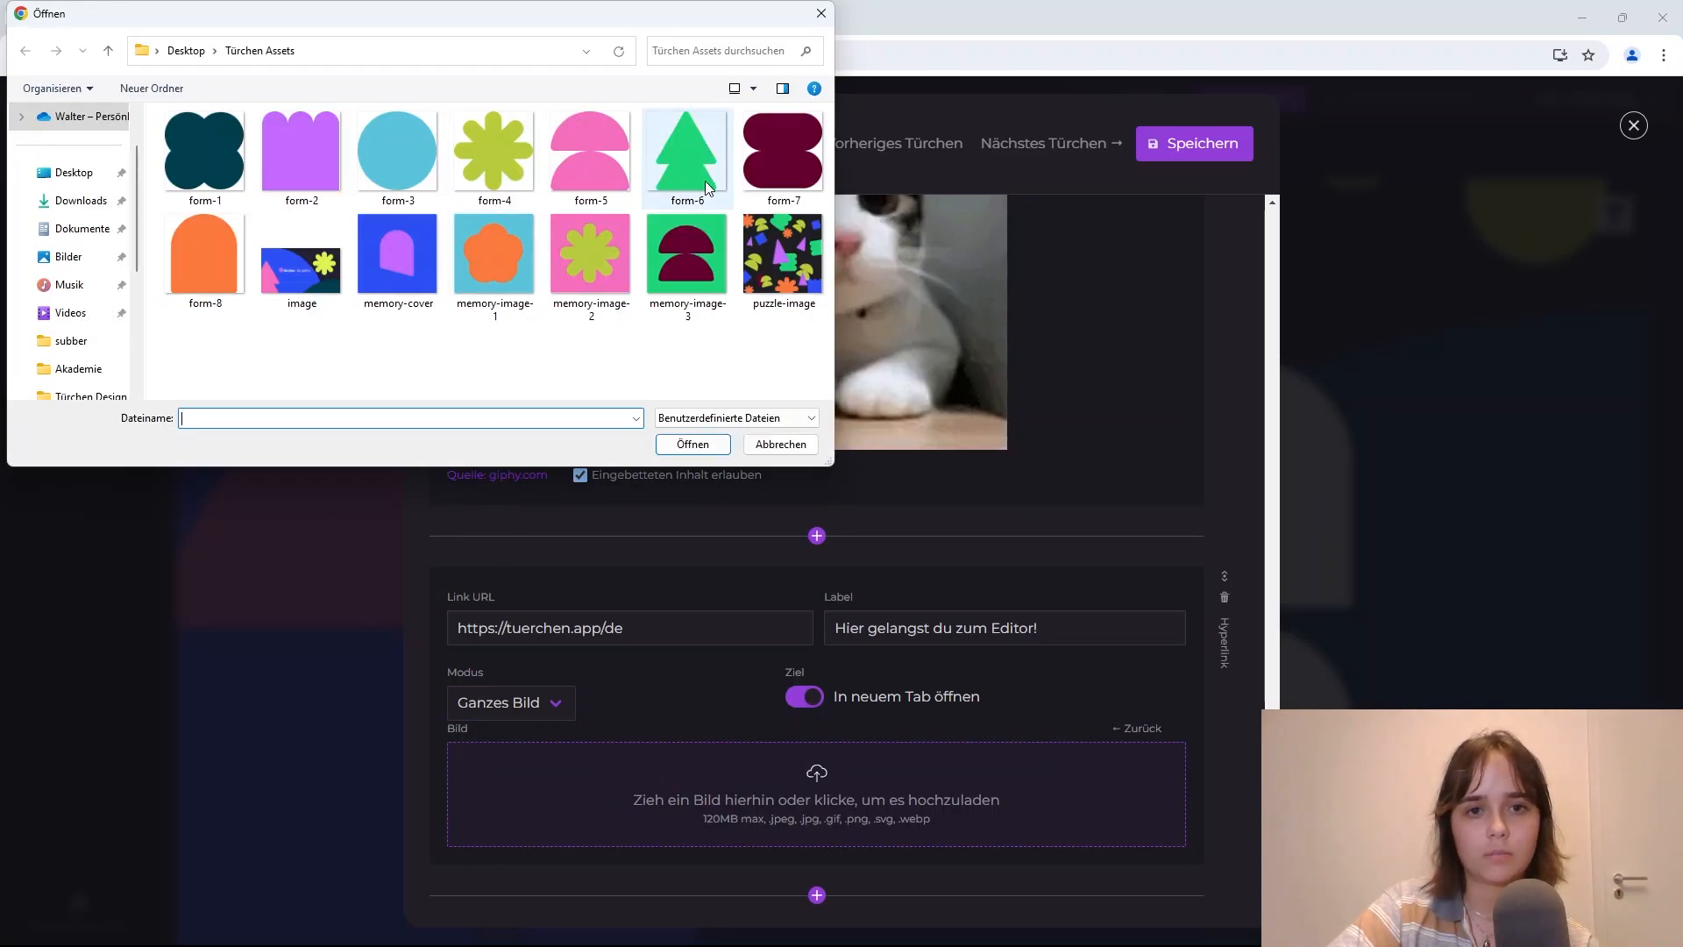
click(794, 161)
click(692, 443)
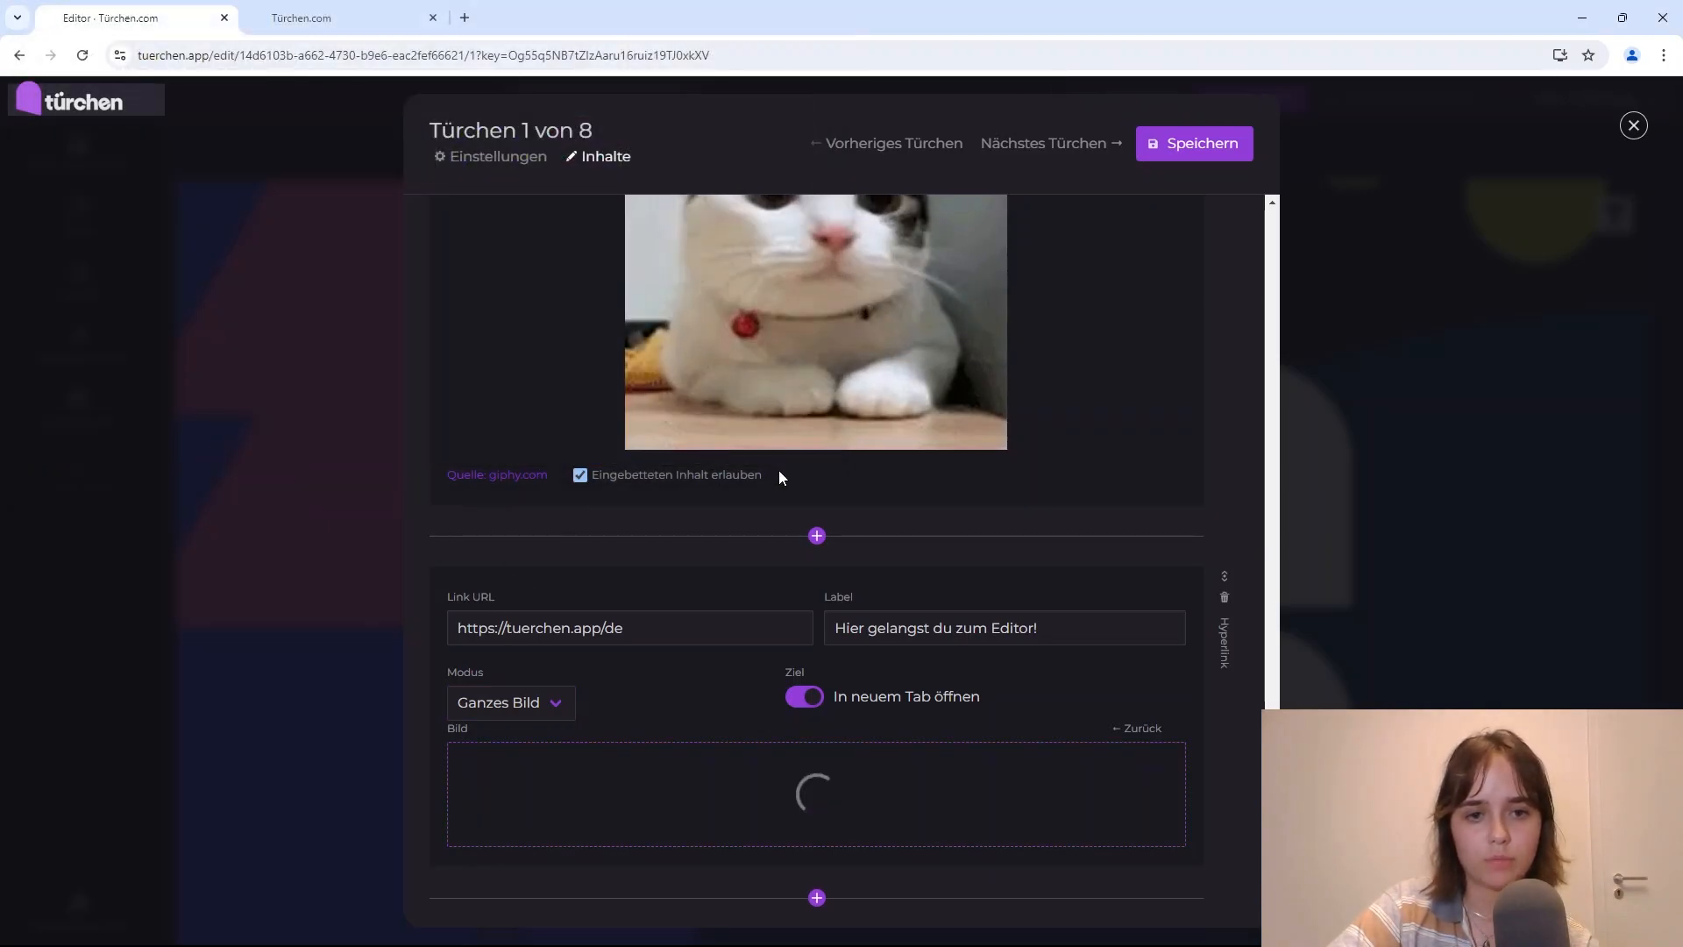
click(1164, 146)
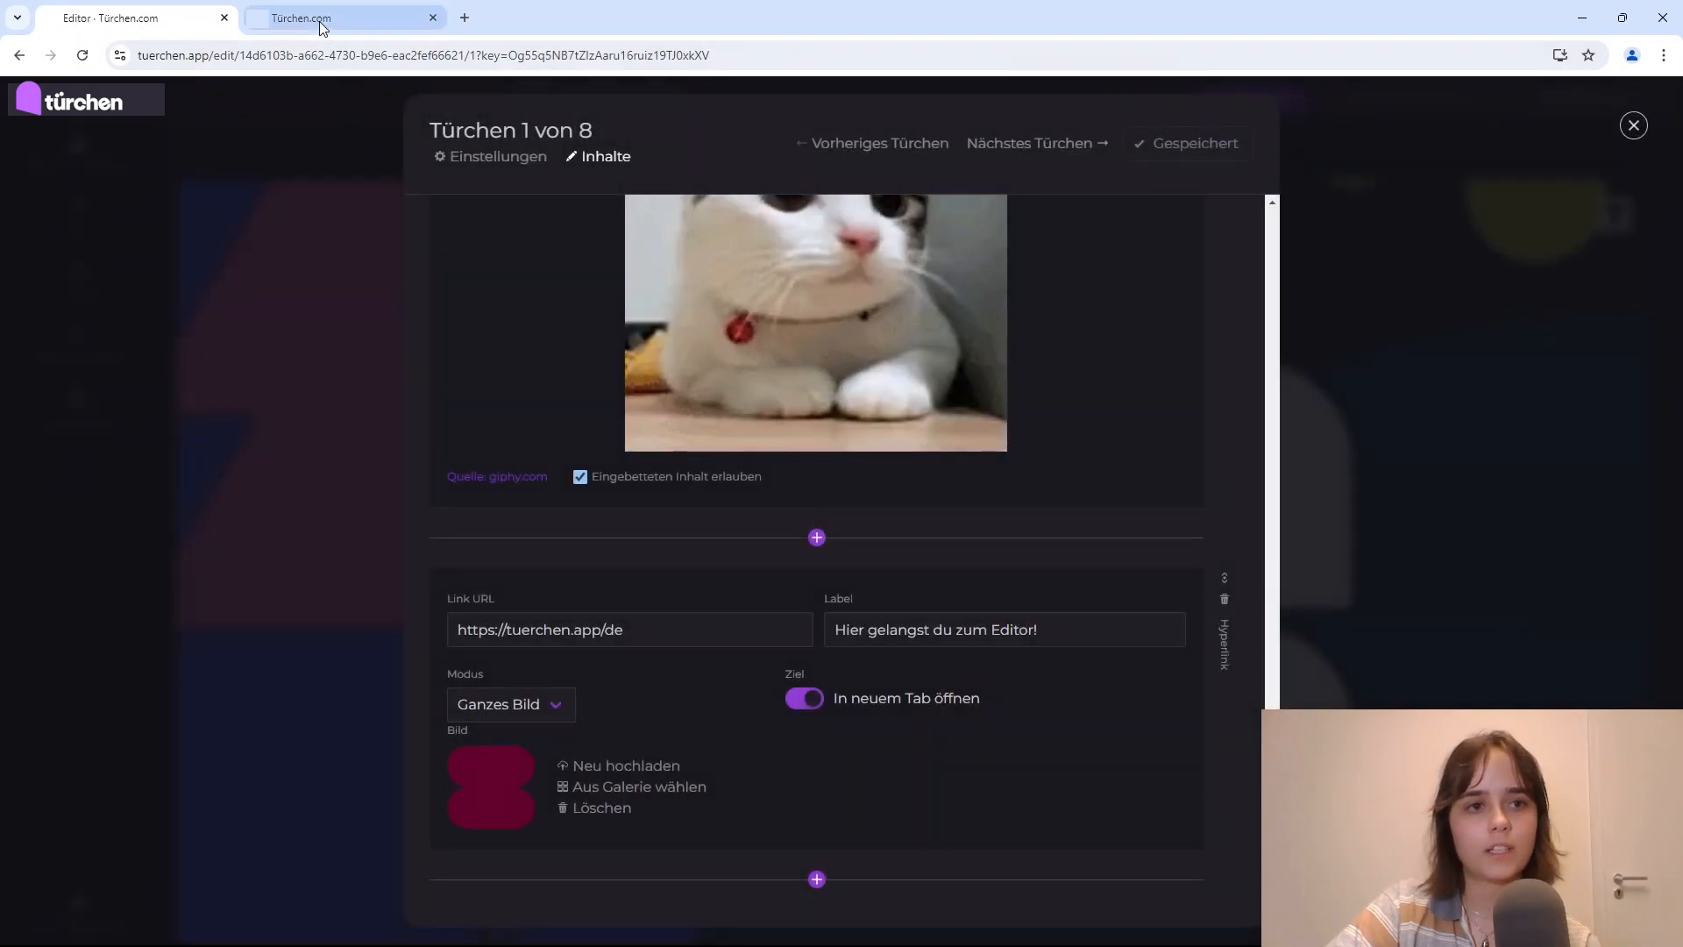
Step: Reload the calendar preview, test the linked dark red image in door 1 and close the page it opens
click(301, 17)
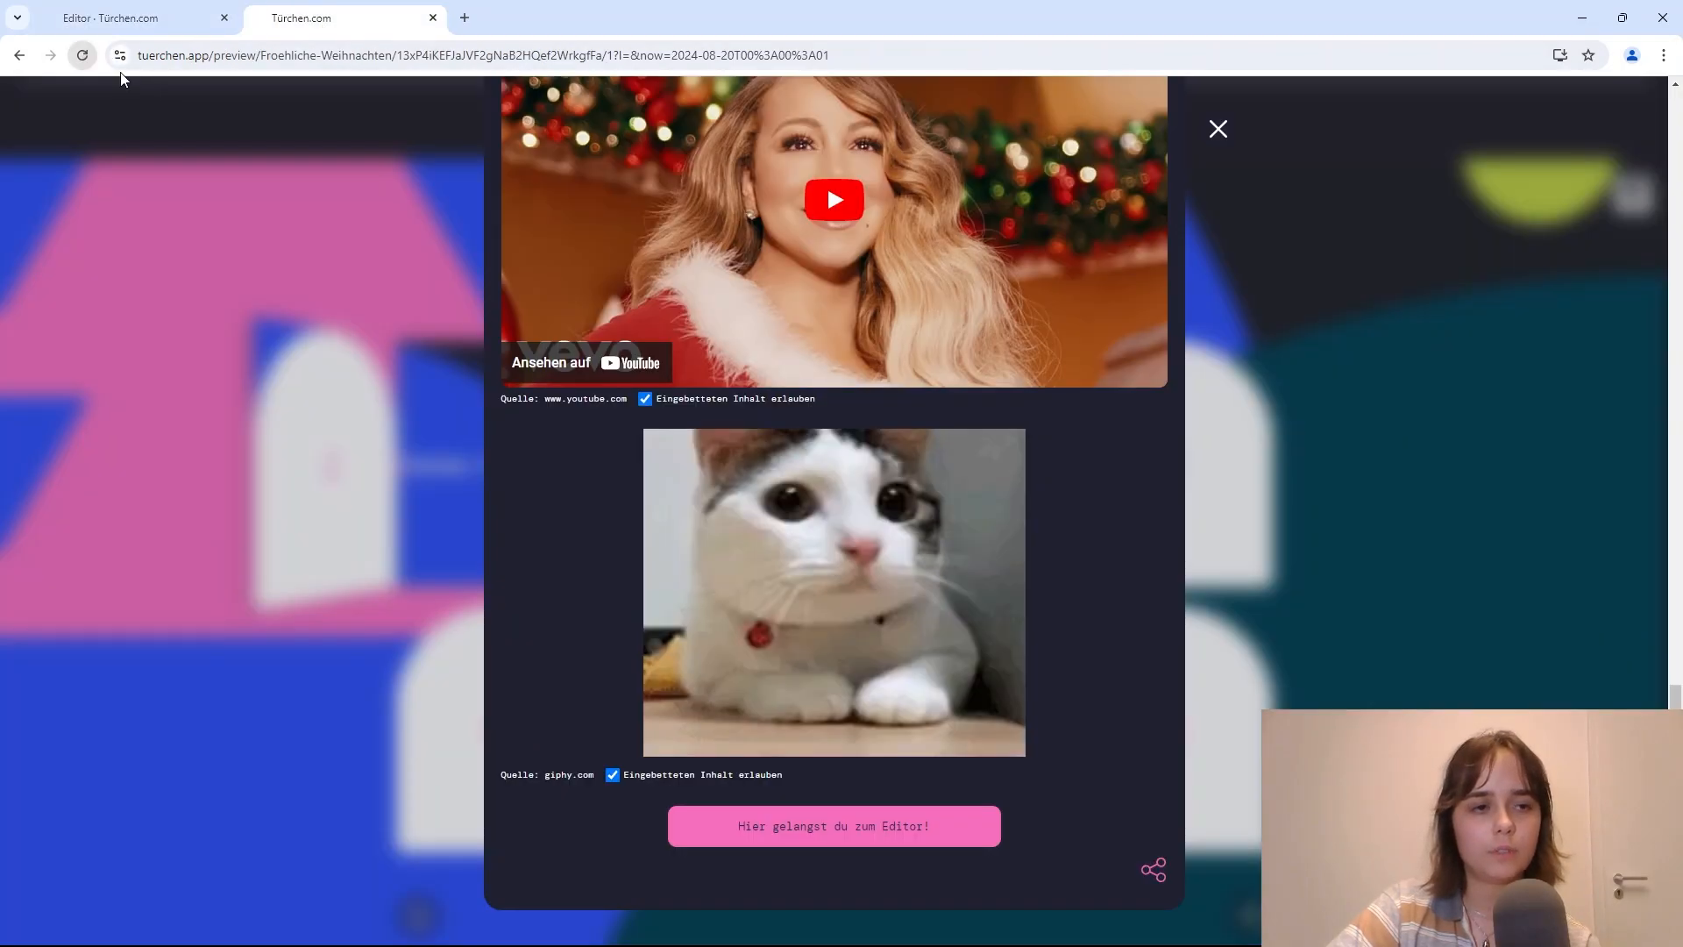
click(82, 55)
click(545, 645)
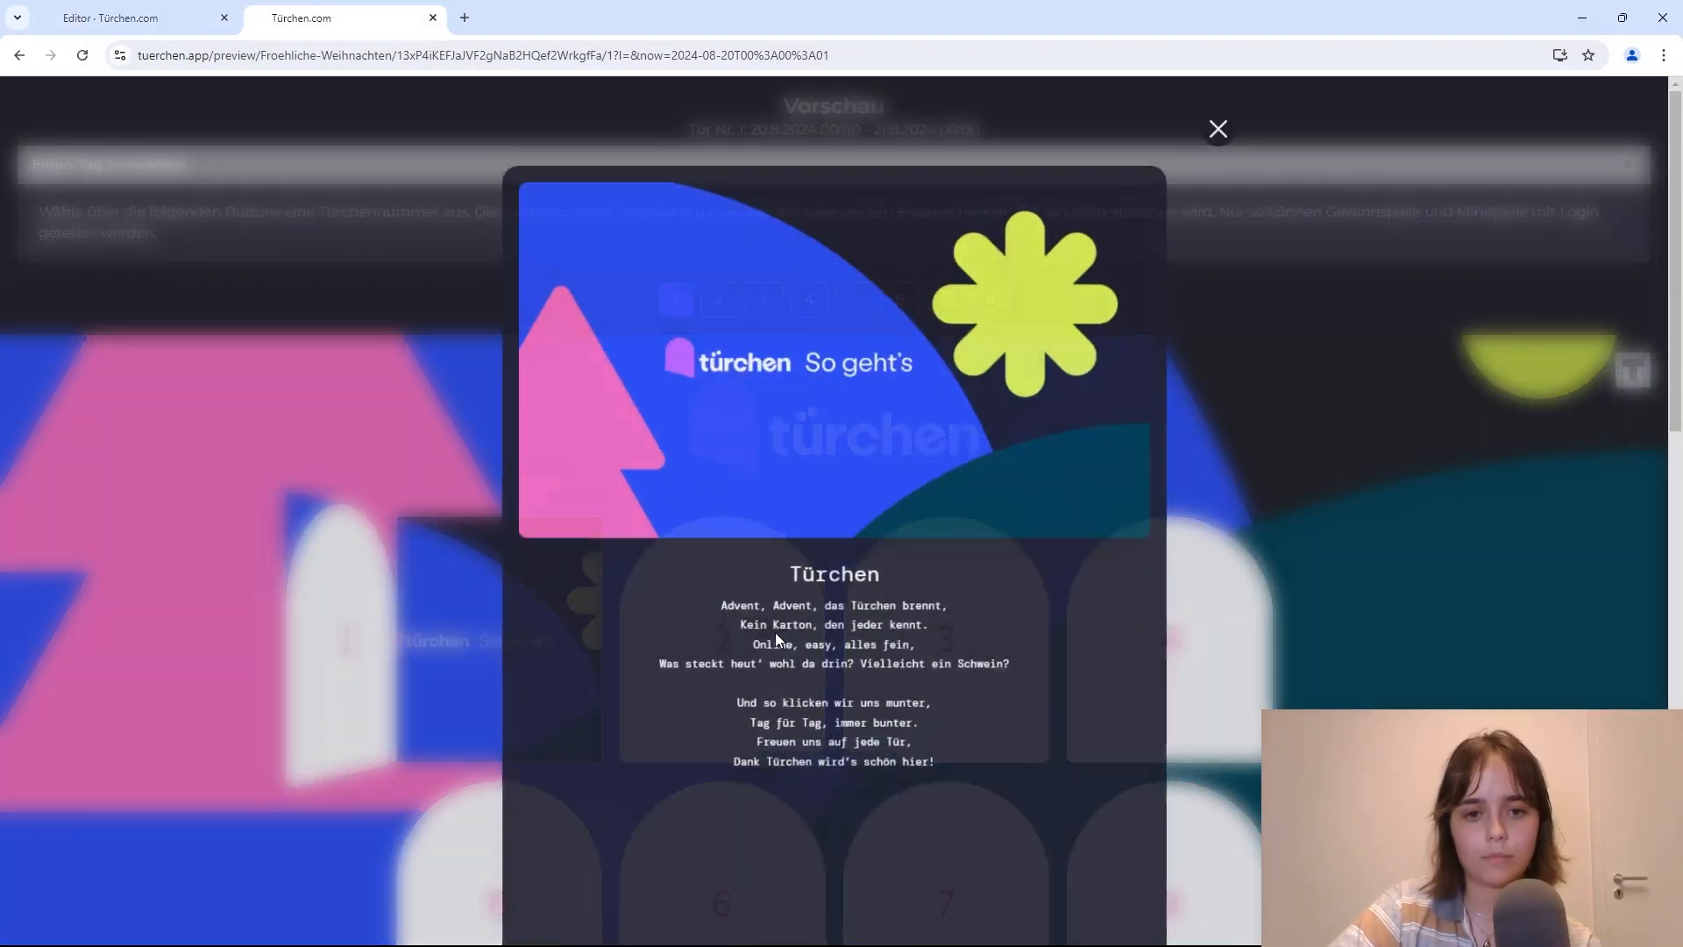
scroll(775, 633, down, 20)
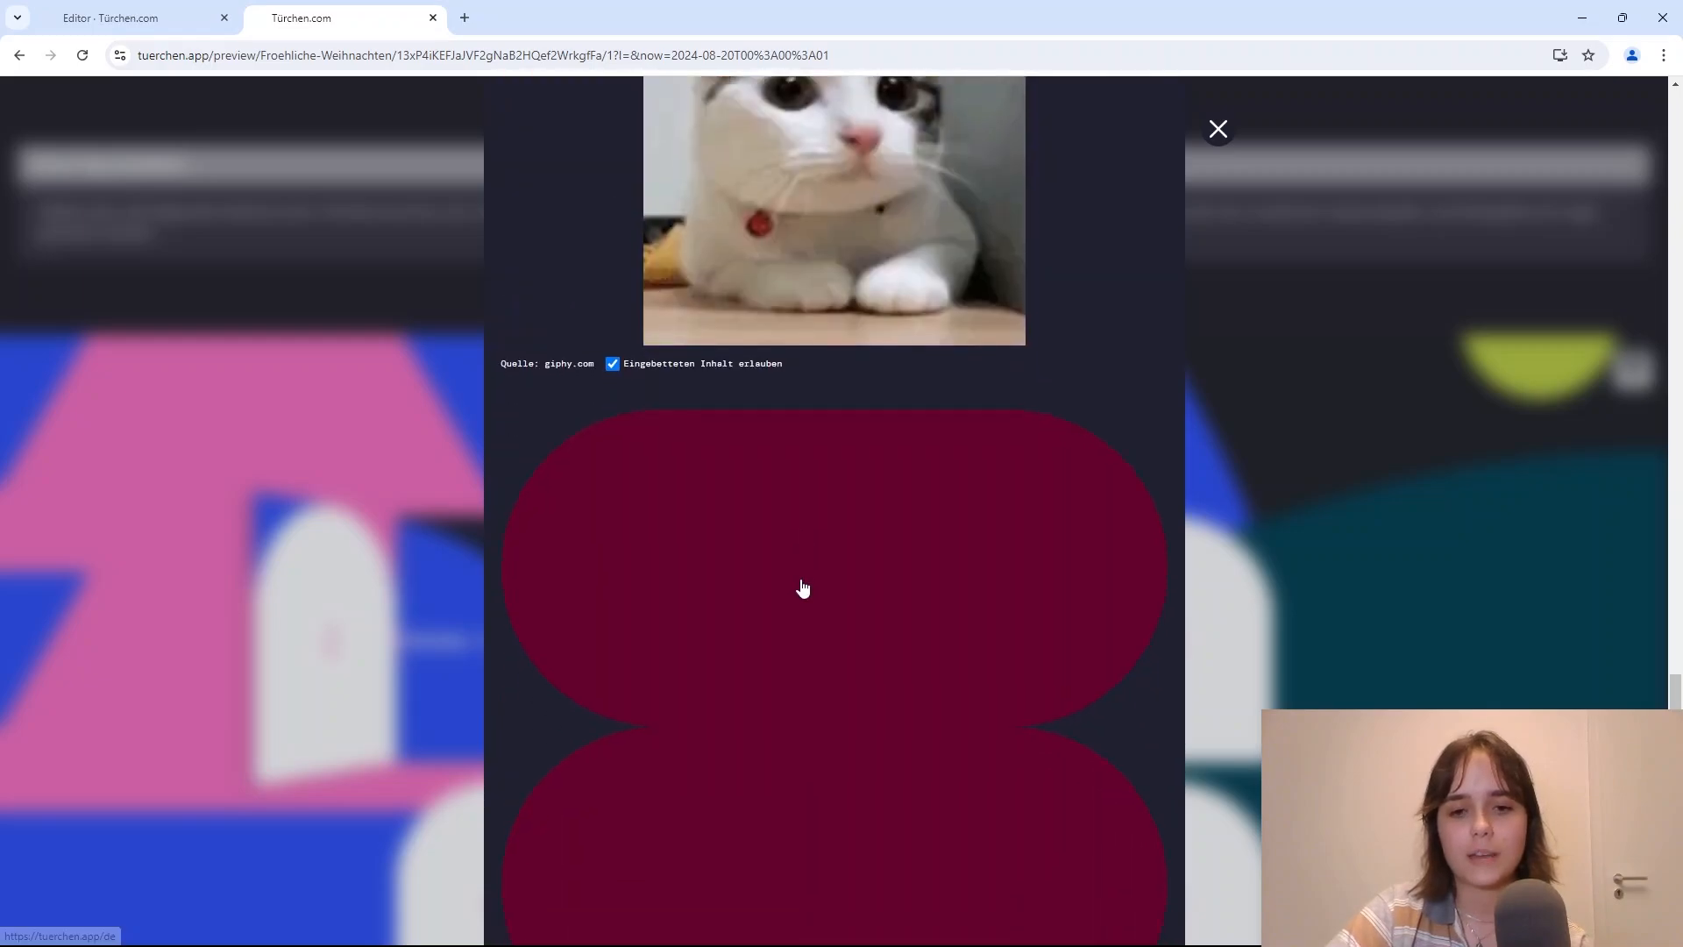
scroll(803, 588, down, 3)
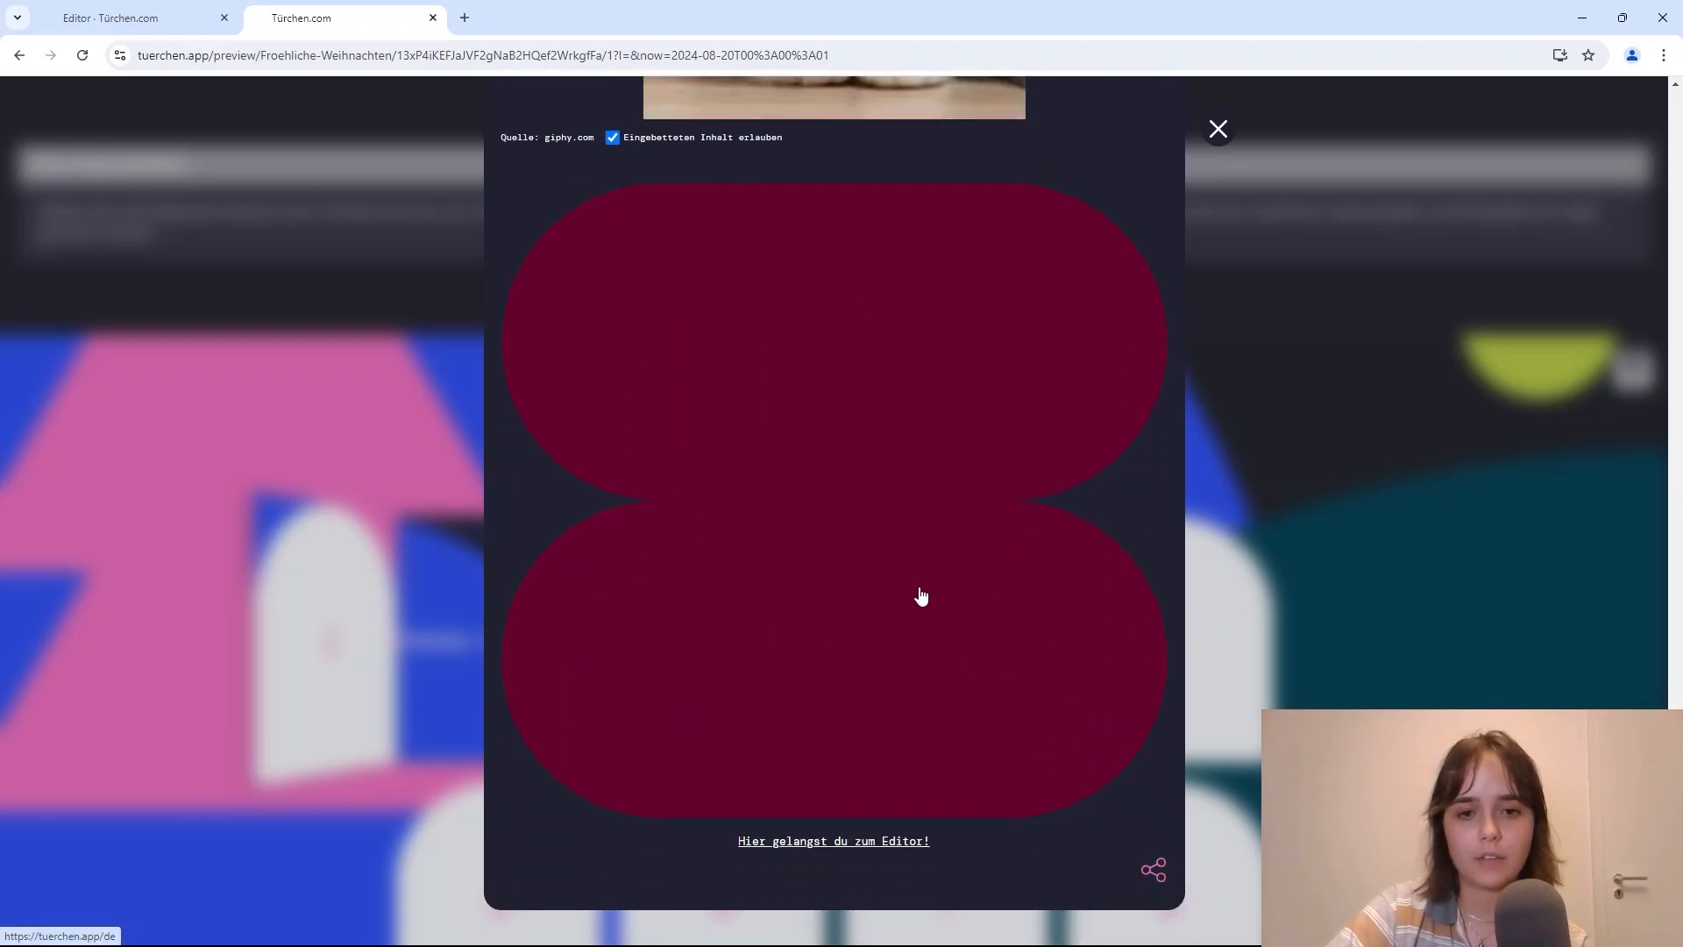
click(800, 520)
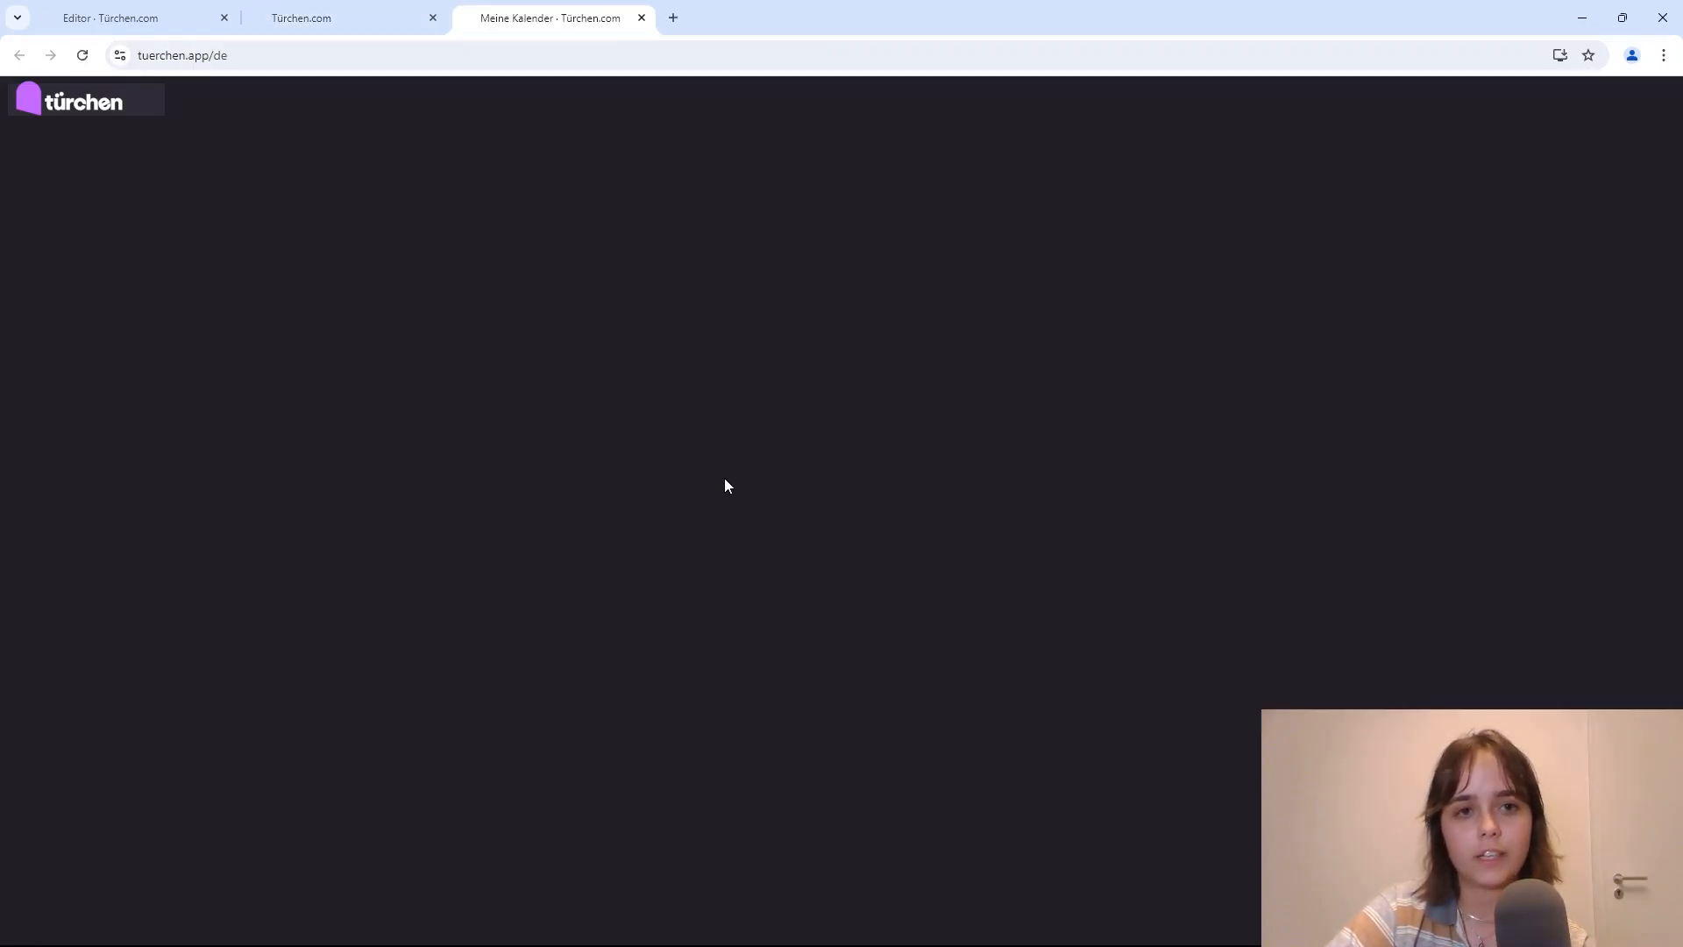
click(642, 18)
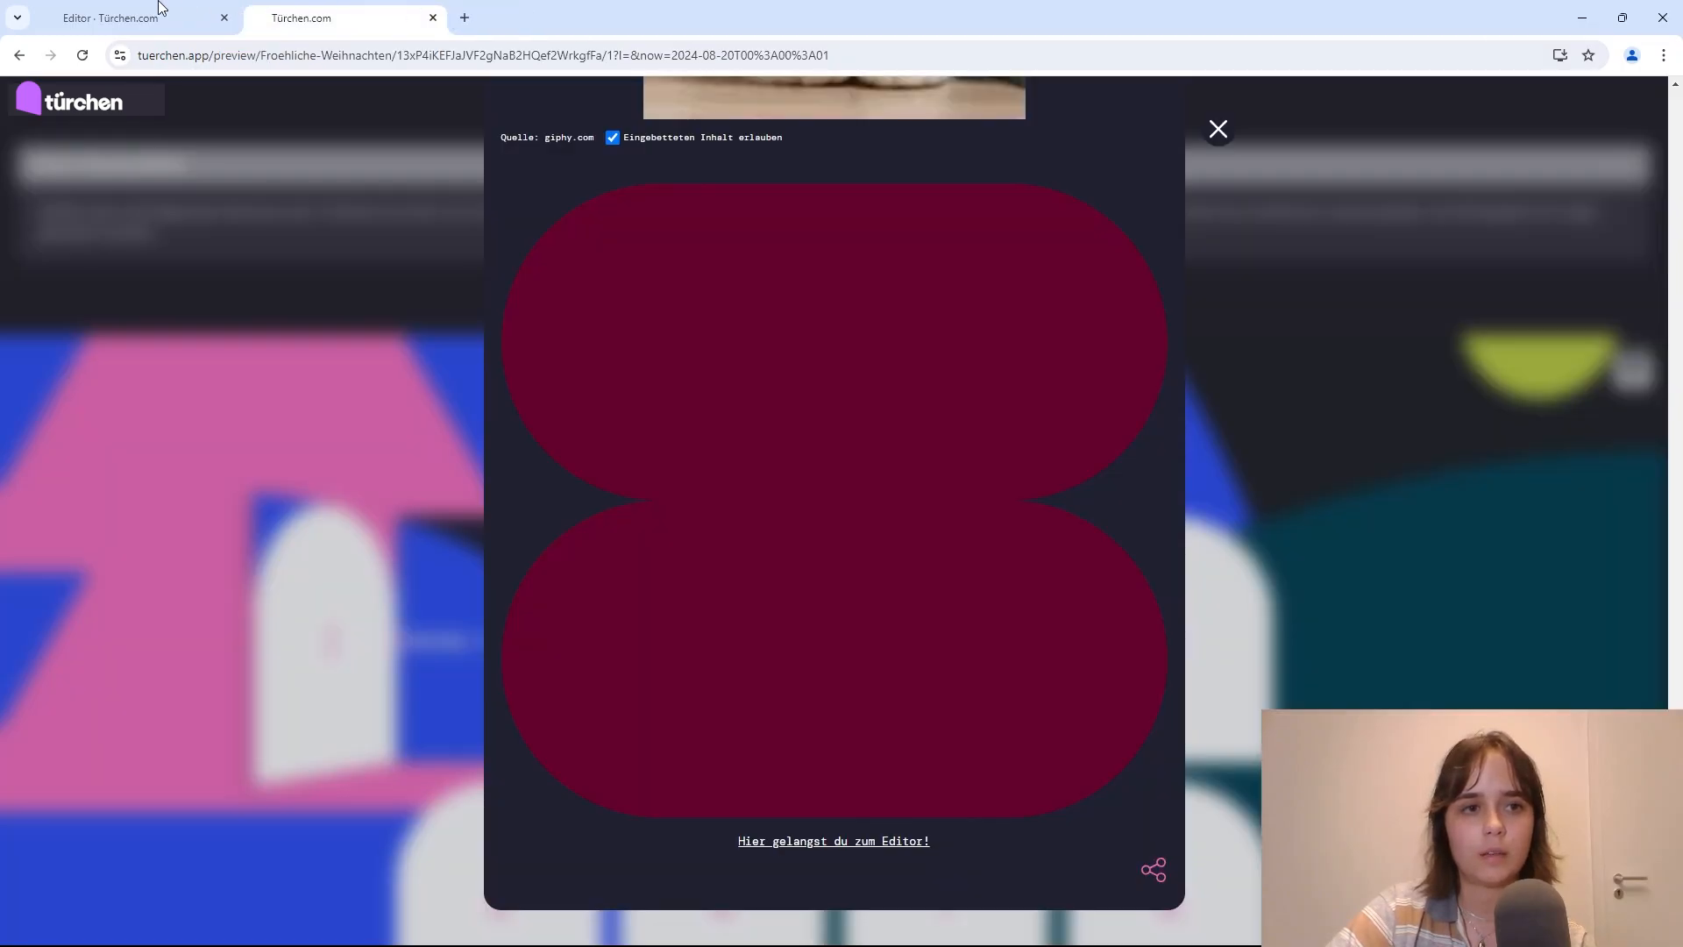
Step: Set the hyperlink's mode back to Button and delete its image in the editor
click(161, 12)
click(557, 710)
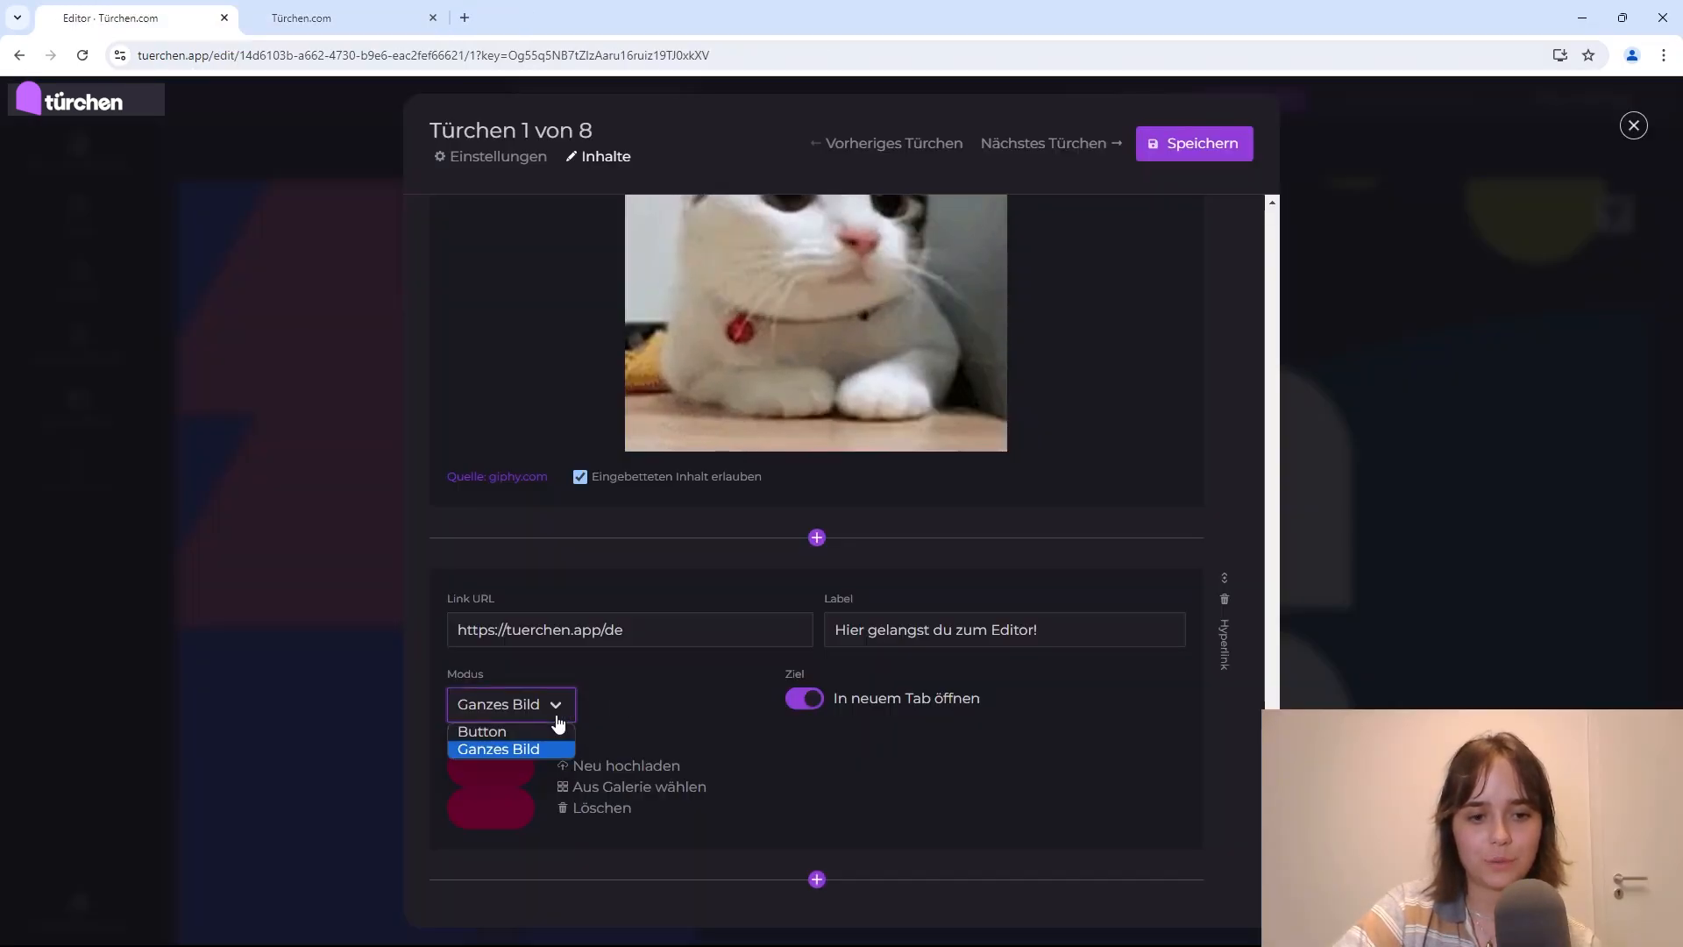
click(495, 732)
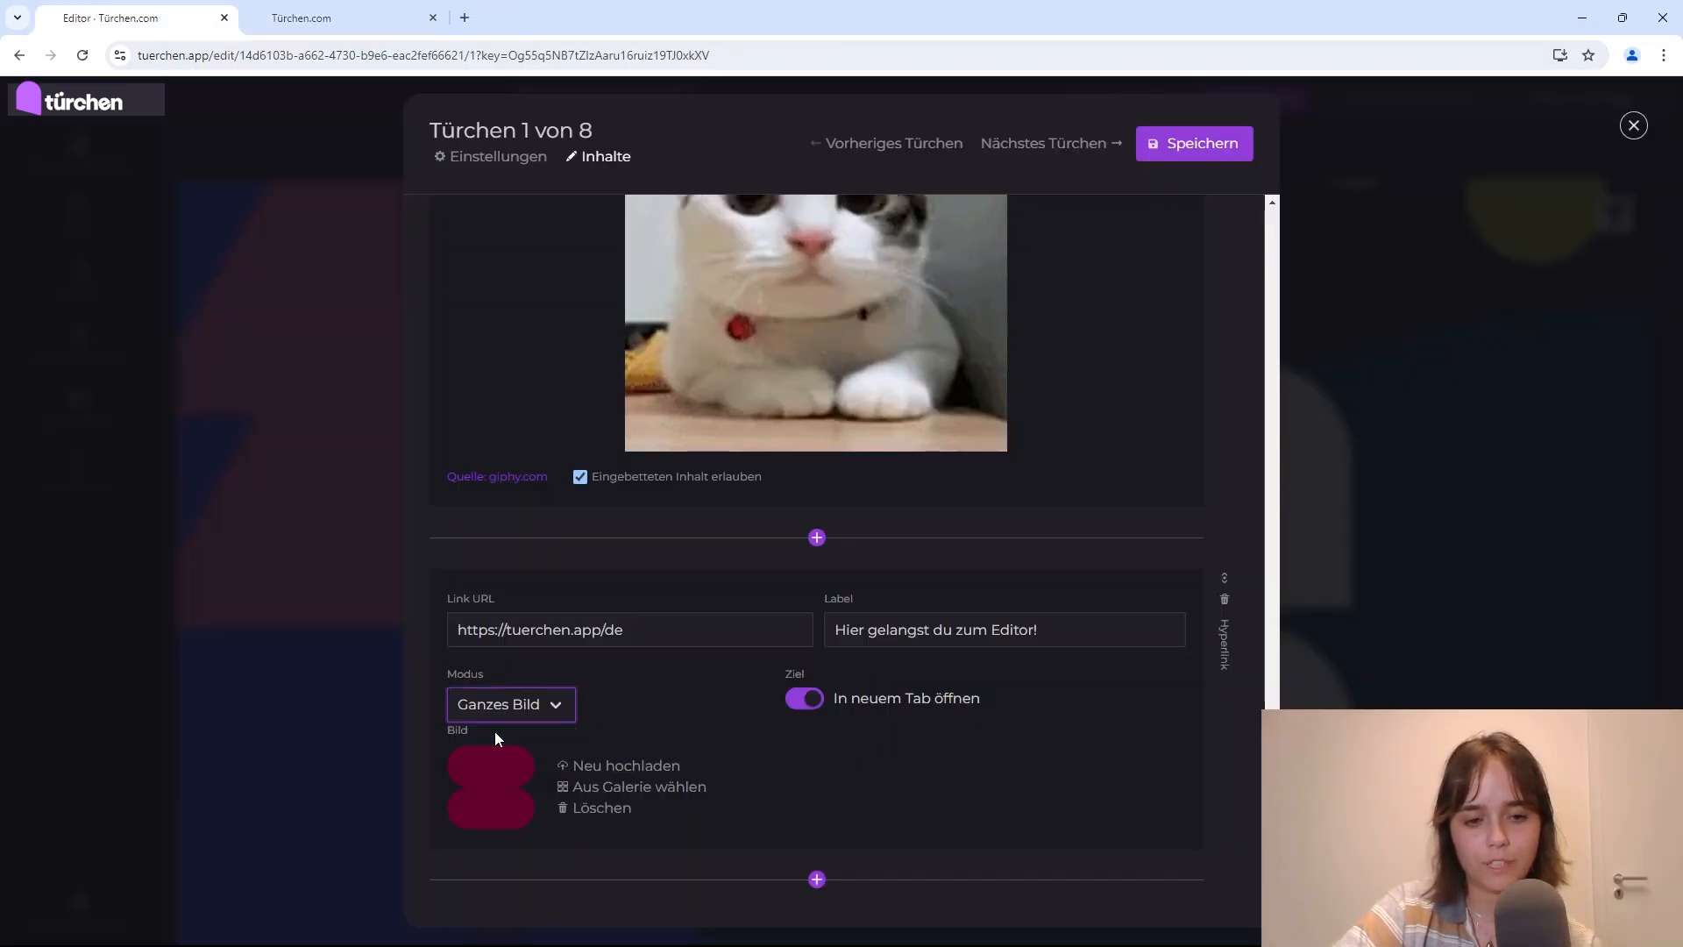
click(597, 806)
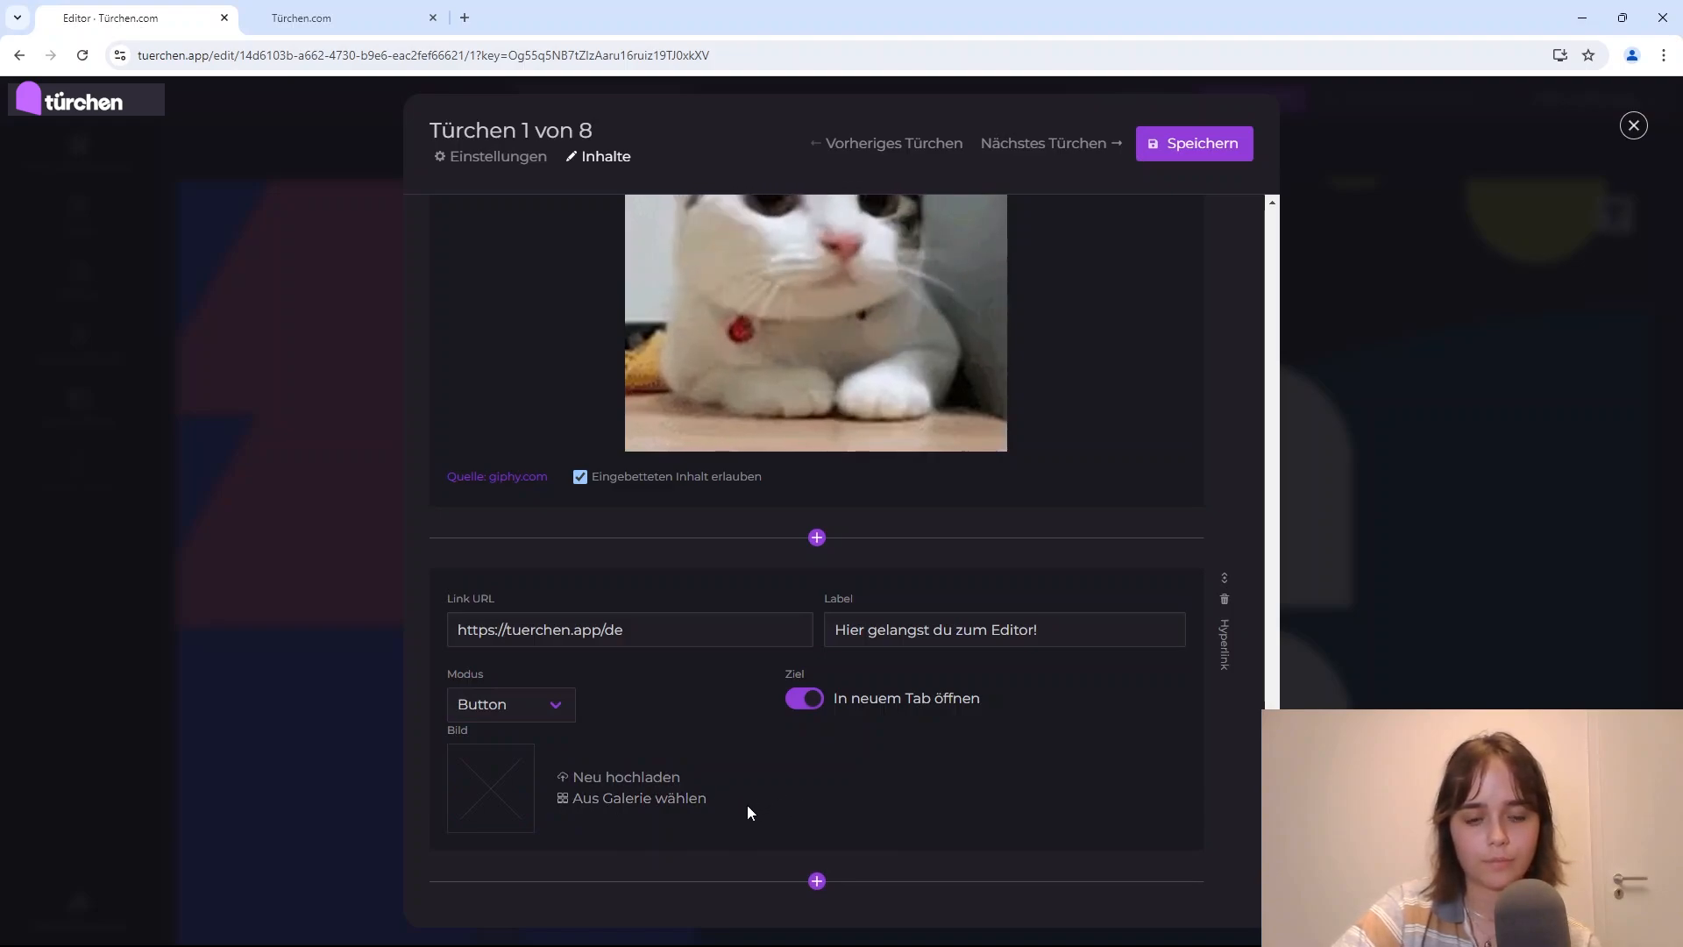
Step: Add an Audio block below the hyperlink, upload Audio.mp3 to it and save door 1
click(817, 881)
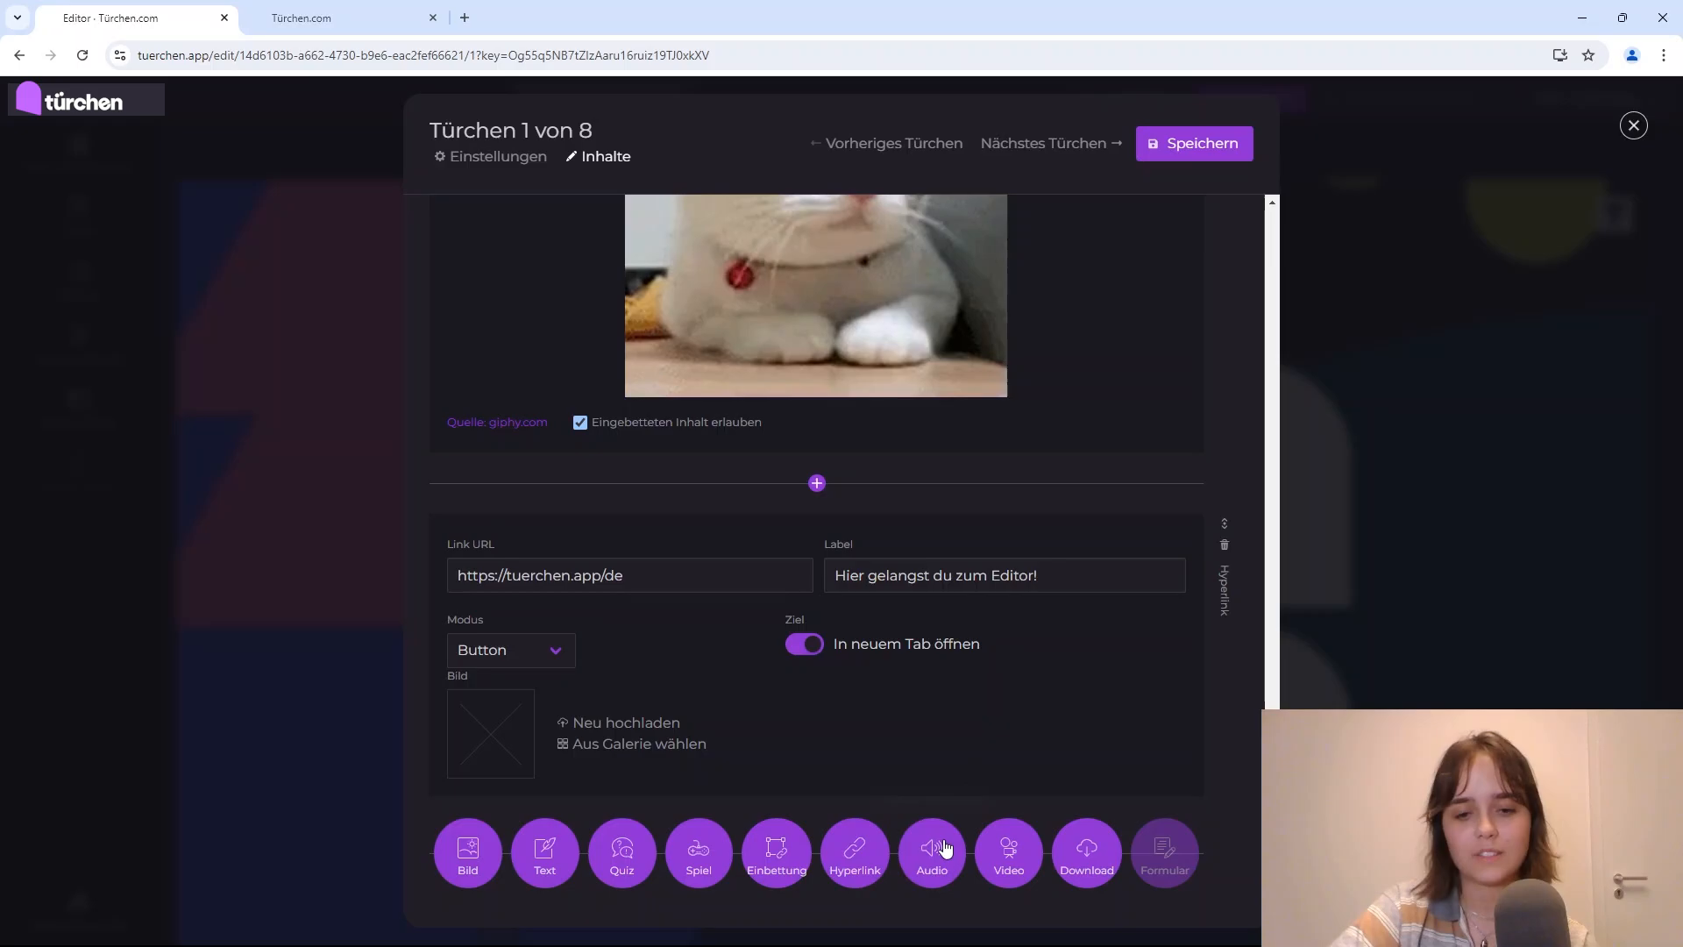
click(932, 852)
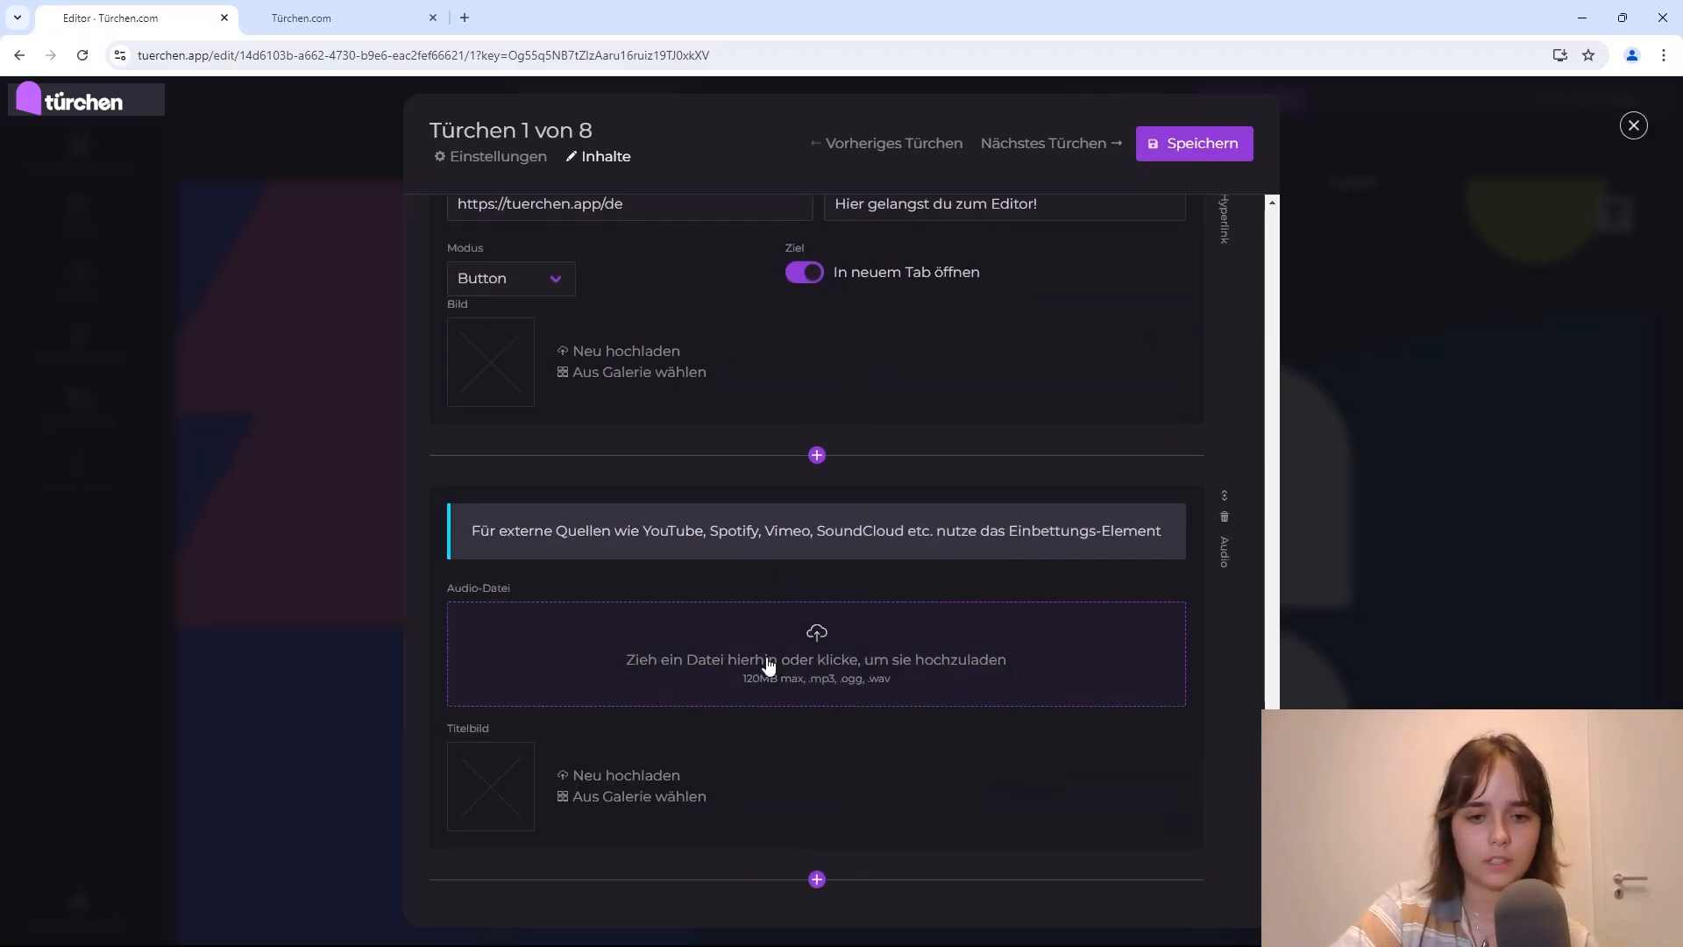
click(898, 648)
click(206, 140)
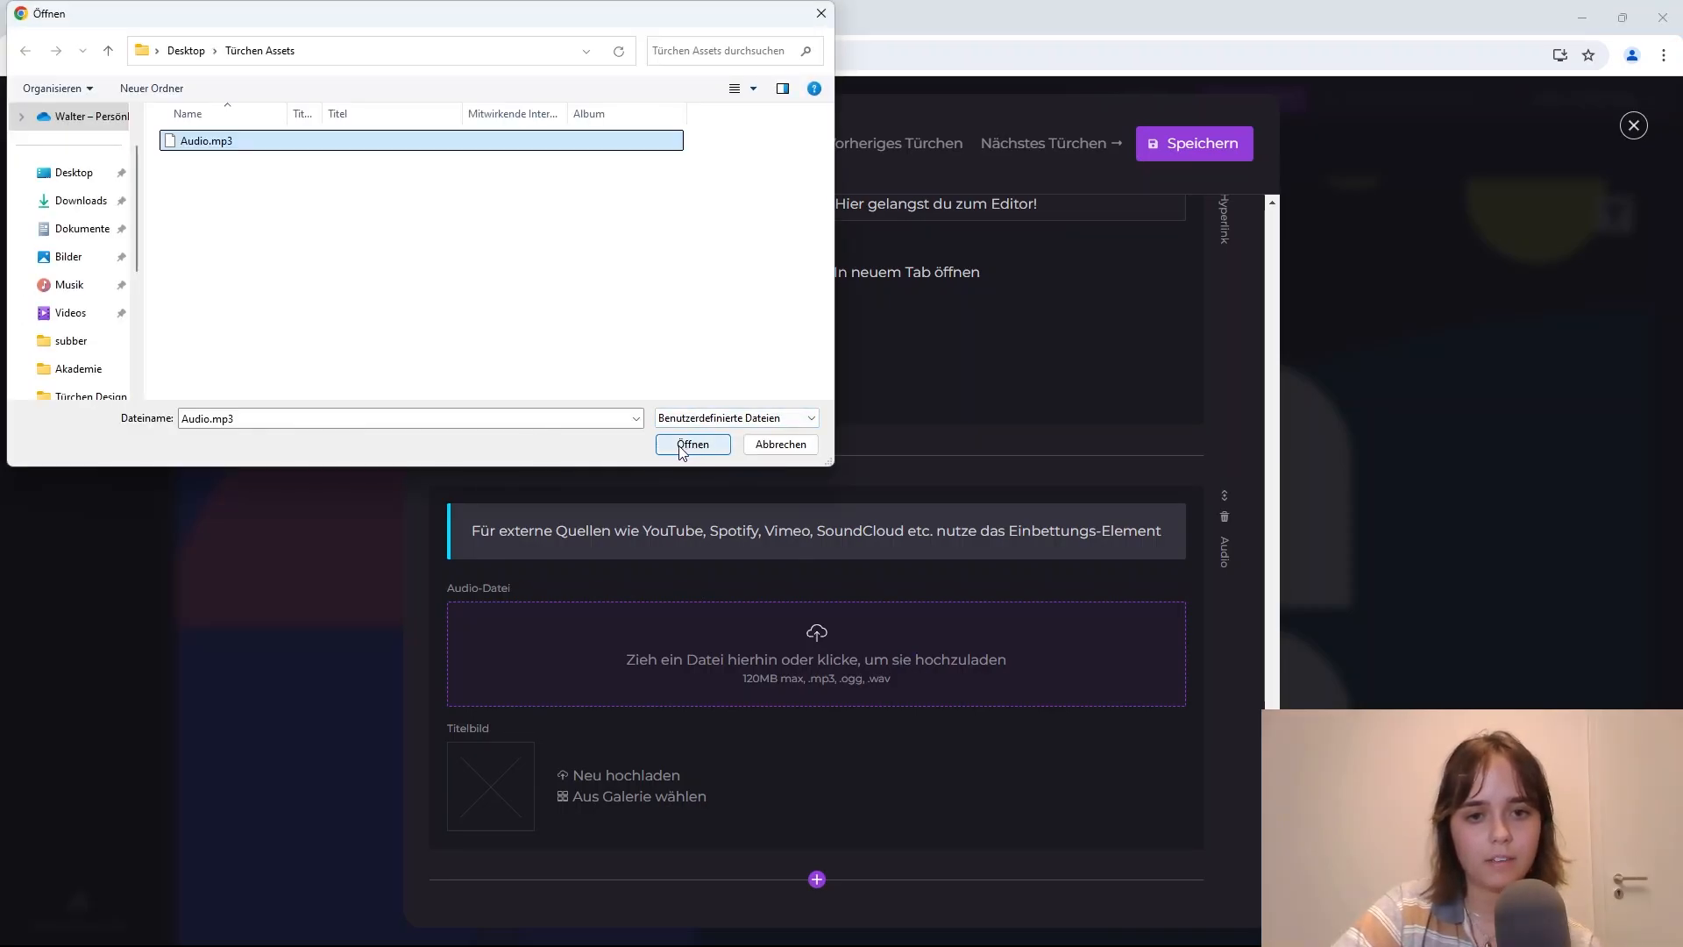
click(682, 445)
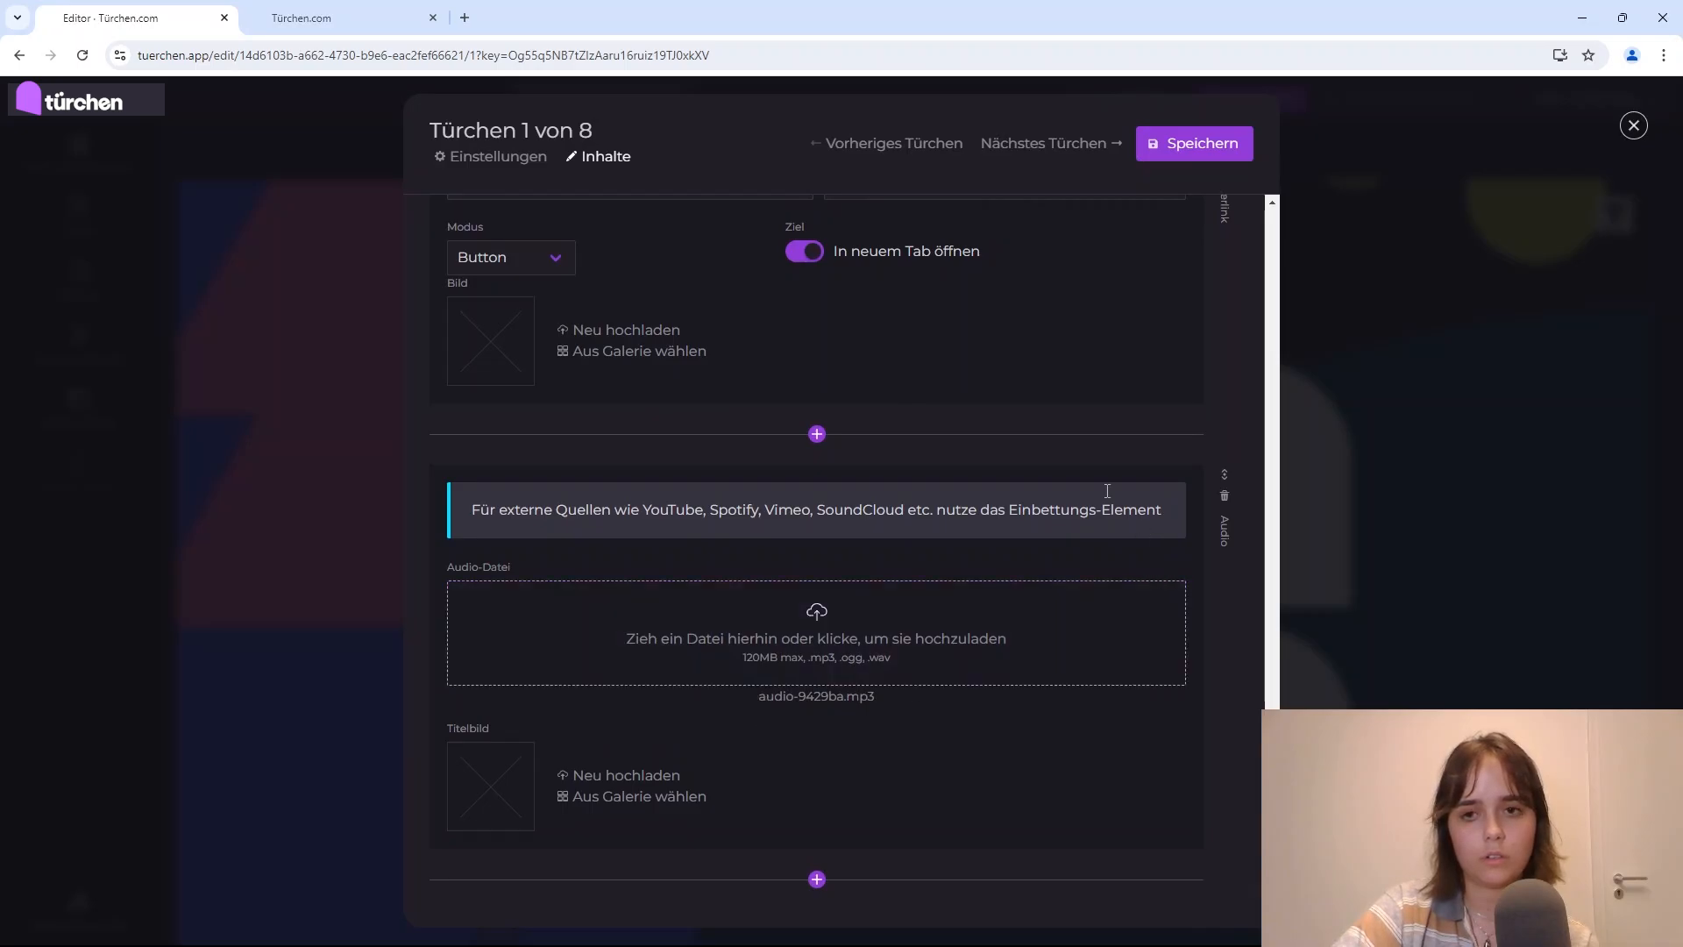
click(1176, 143)
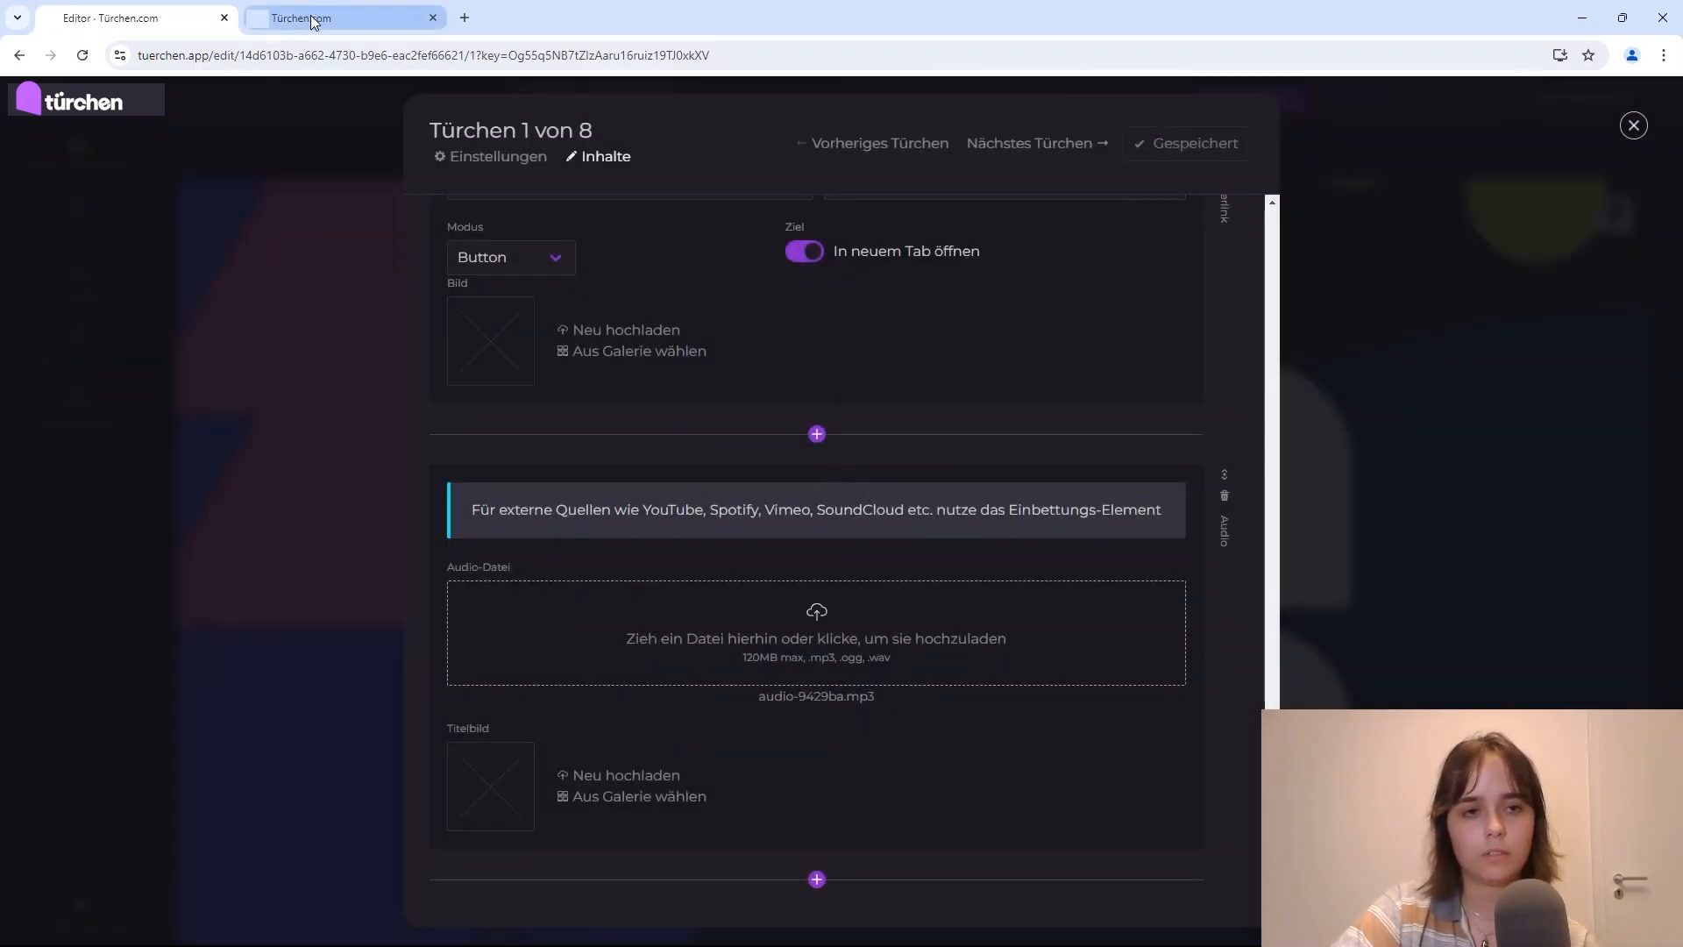
Step: Reload the calendar preview and test playing and pausing the audio below the hyperlink button in door 1
click(308, 20)
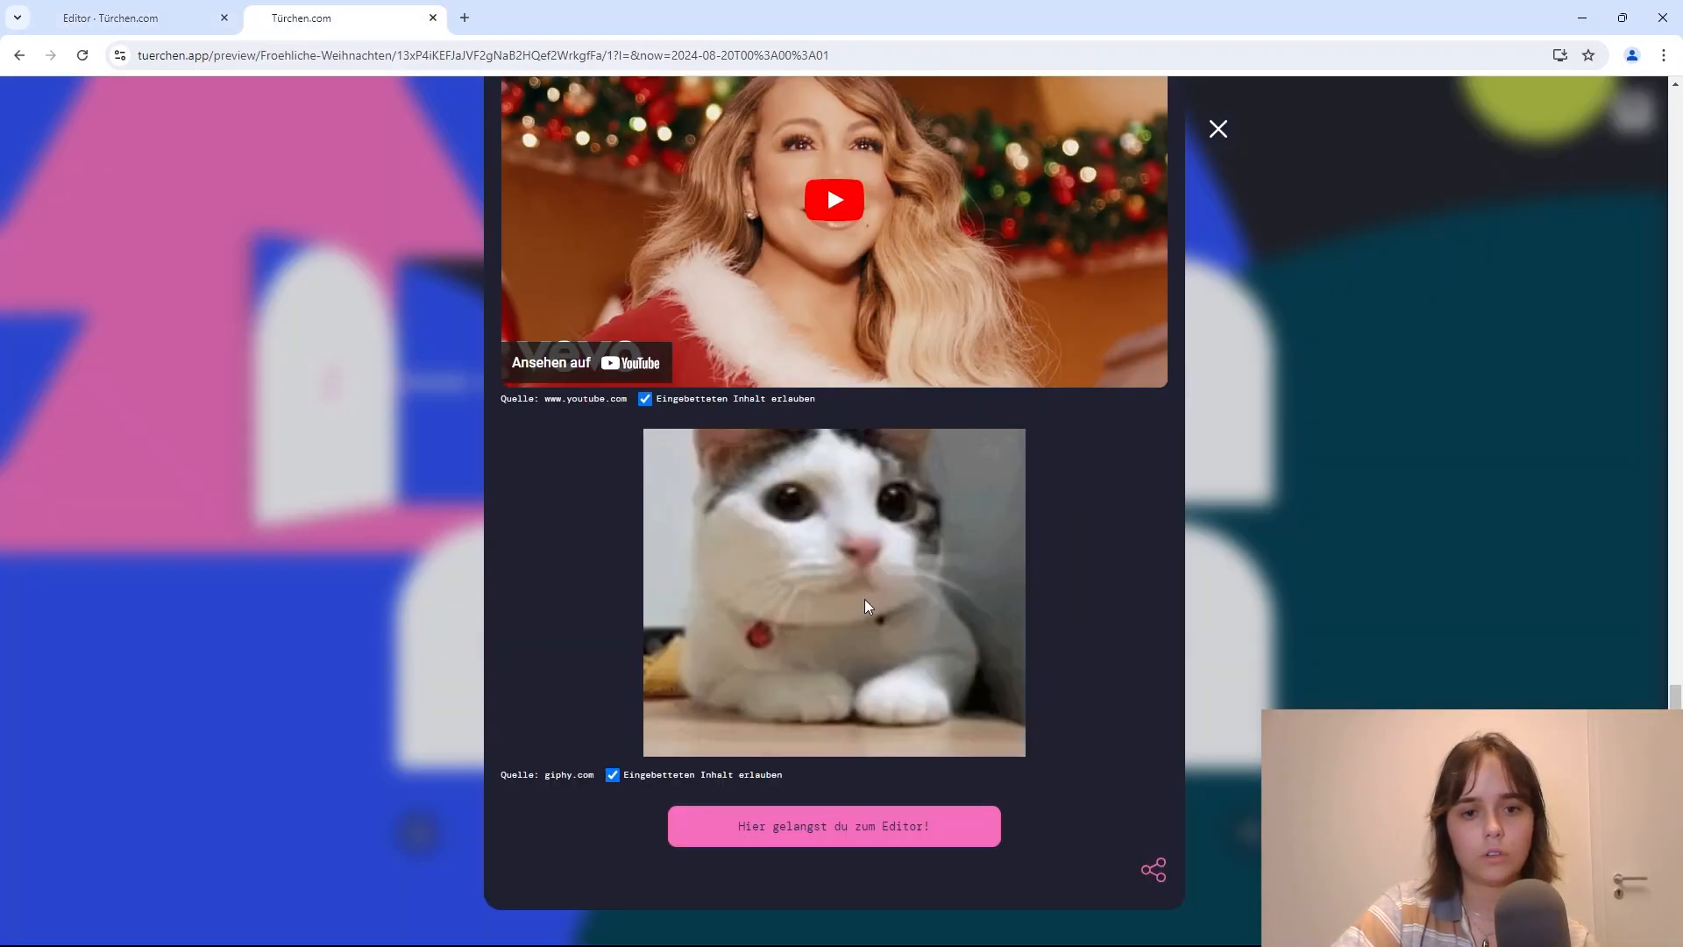
click(80, 55)
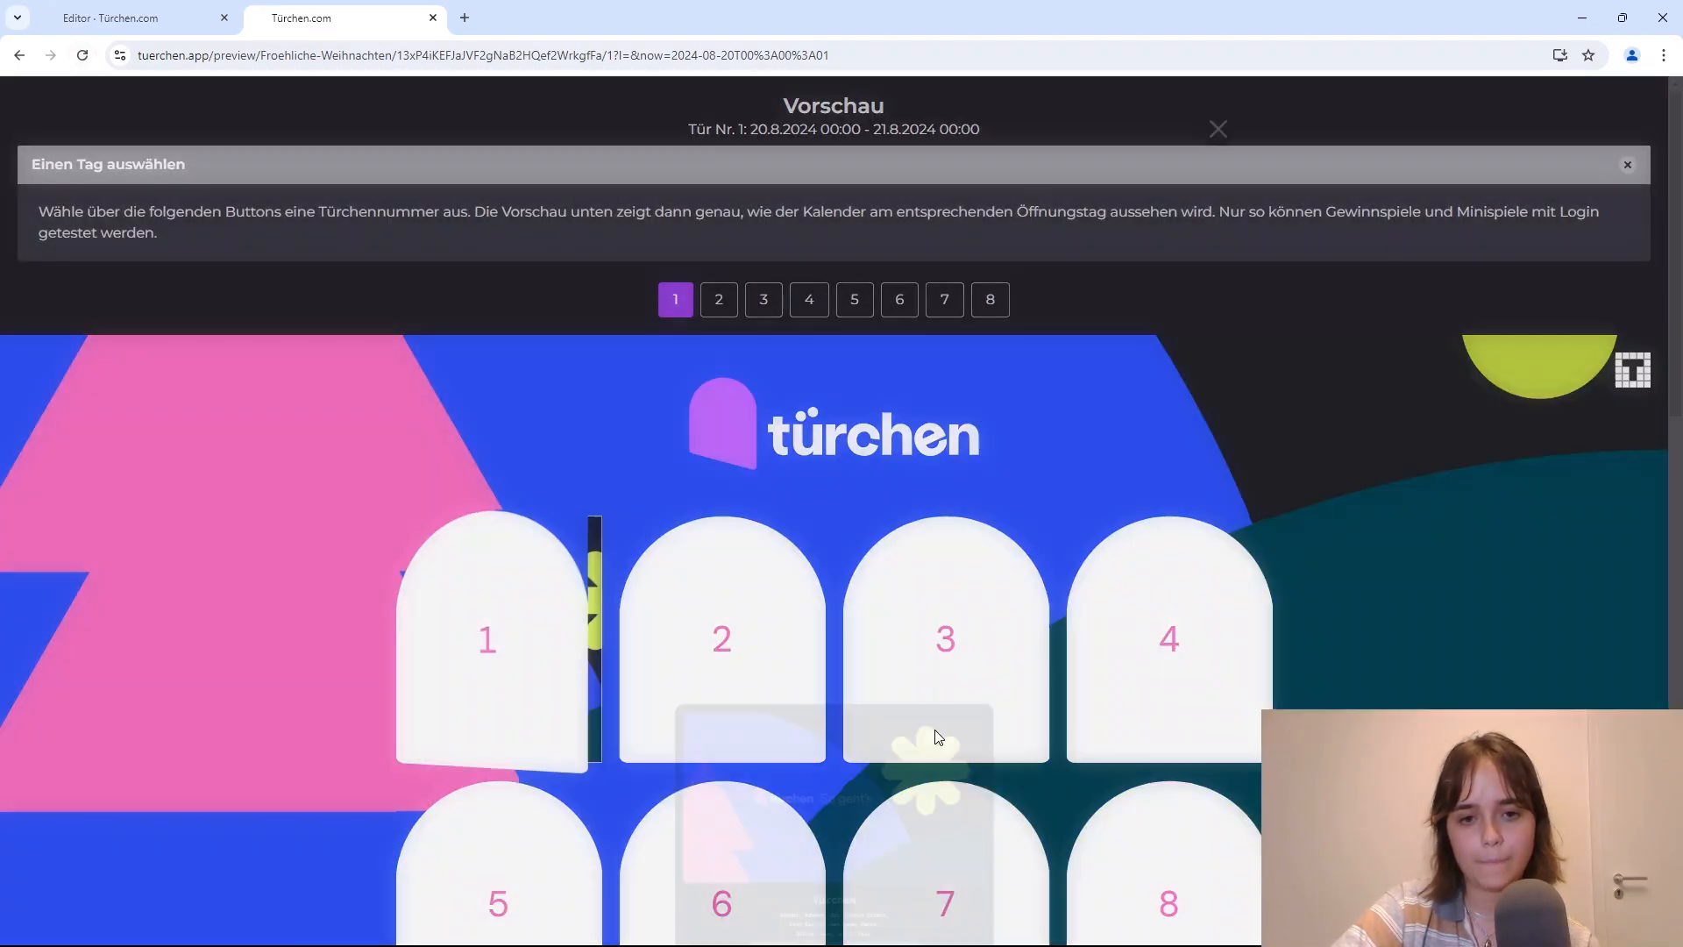
scroll(912, 724, down, 15)
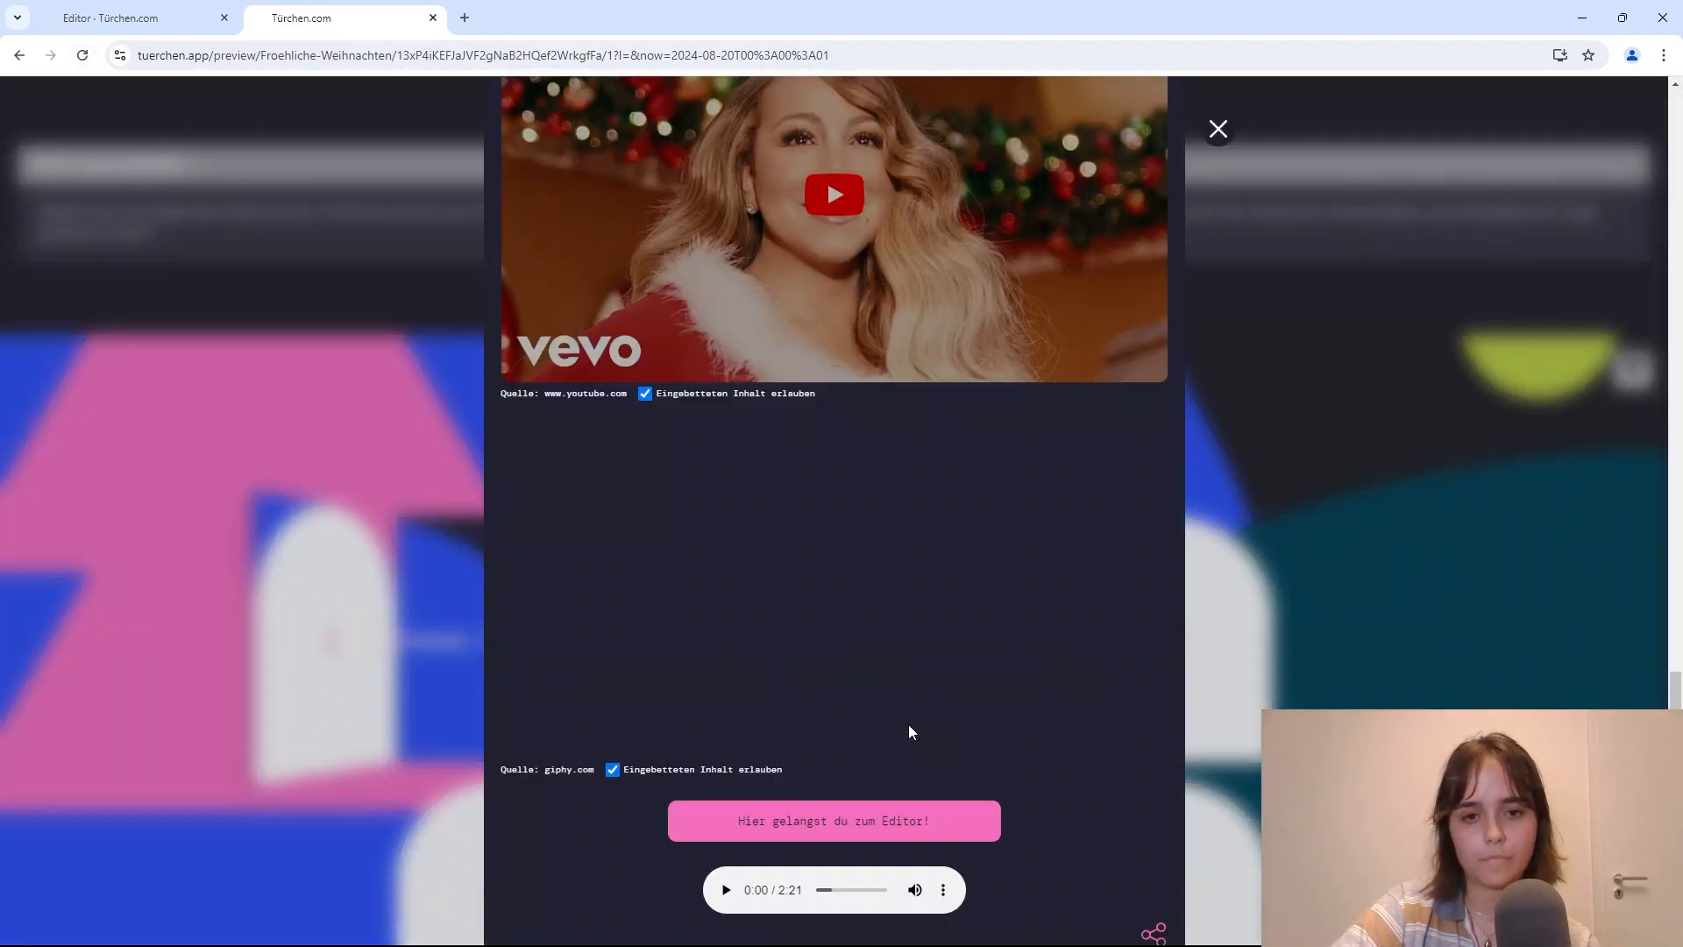
scroll(761, 885, down, 1)
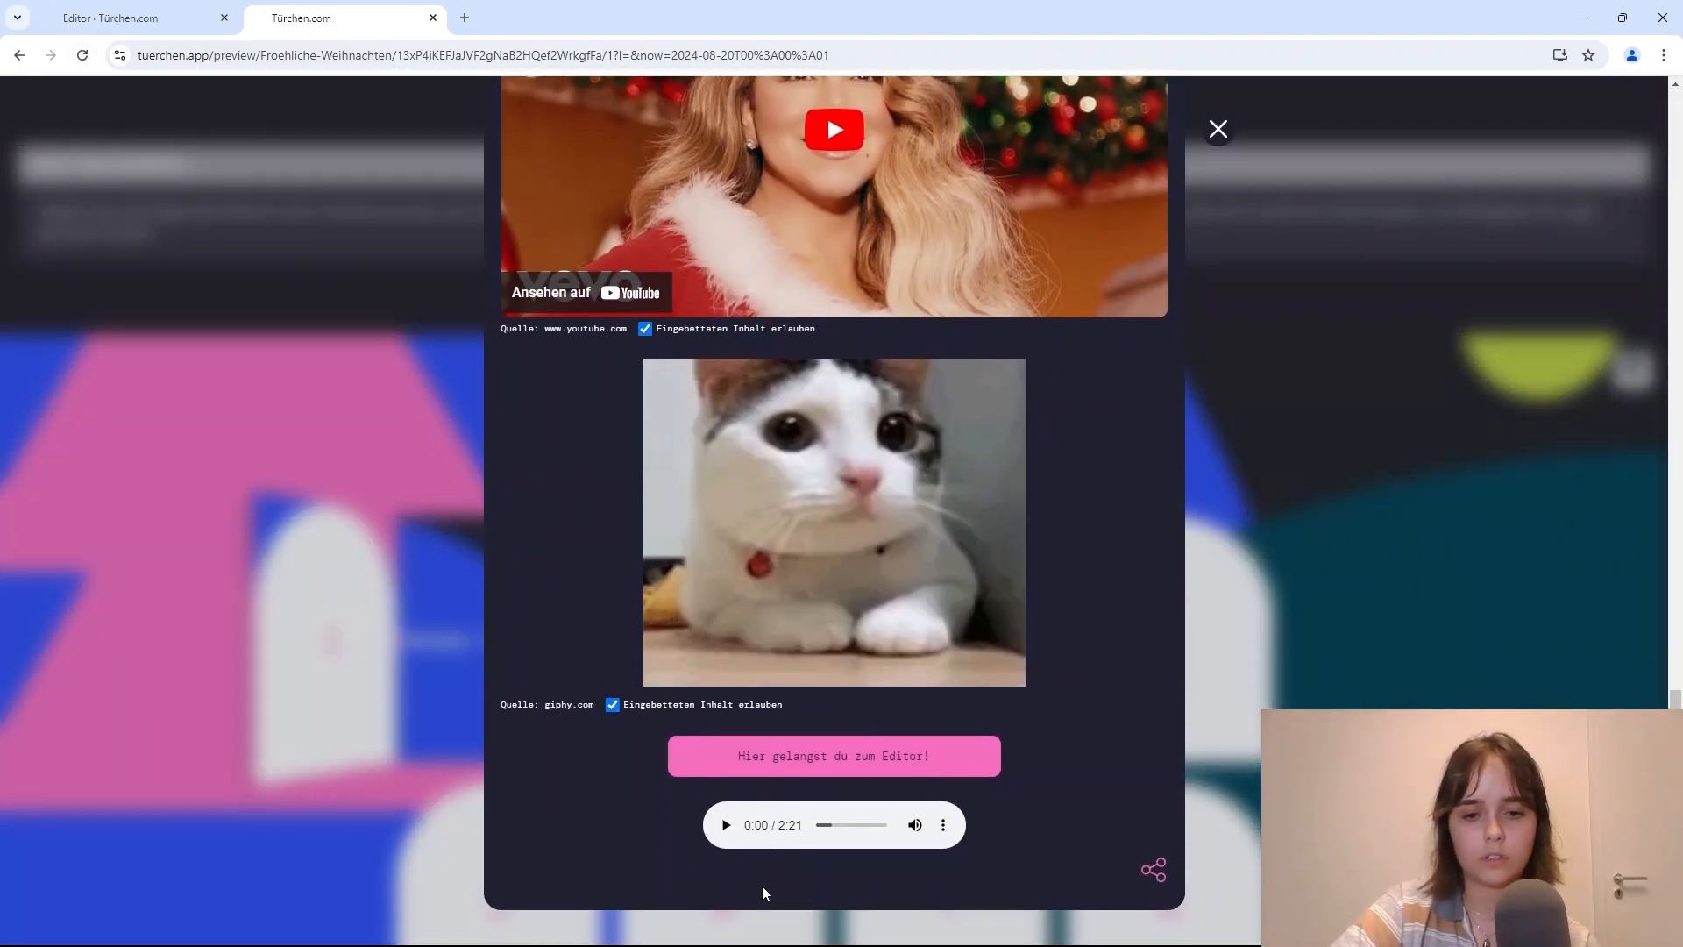
click(728, 825)
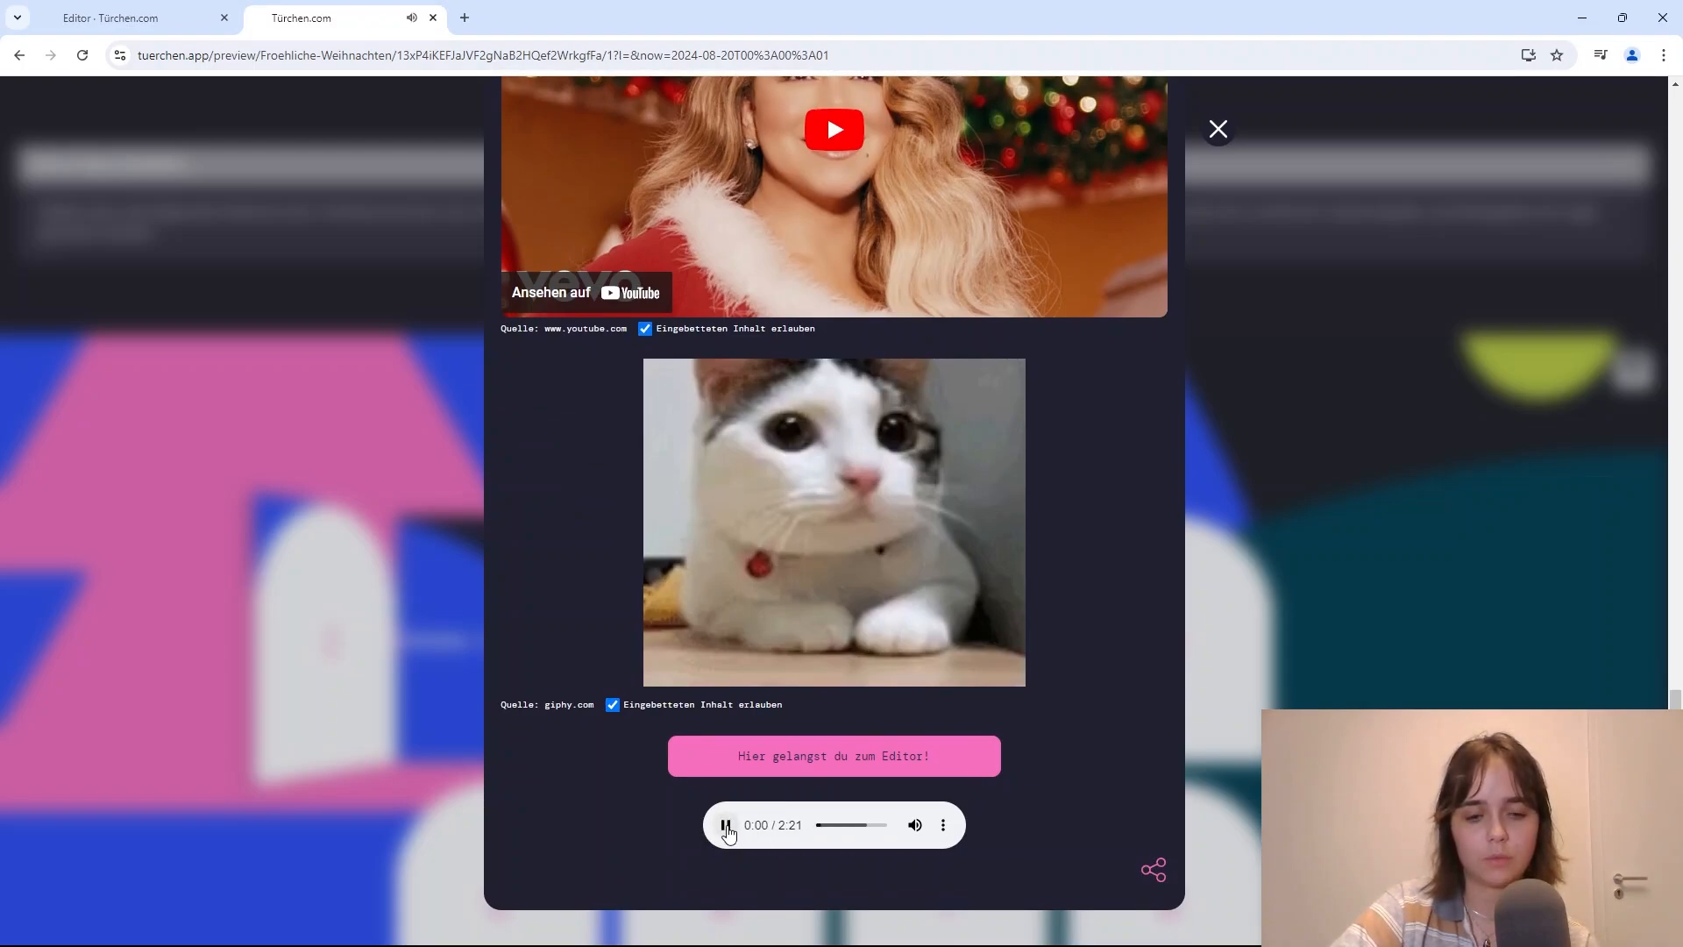
click(726, 826)
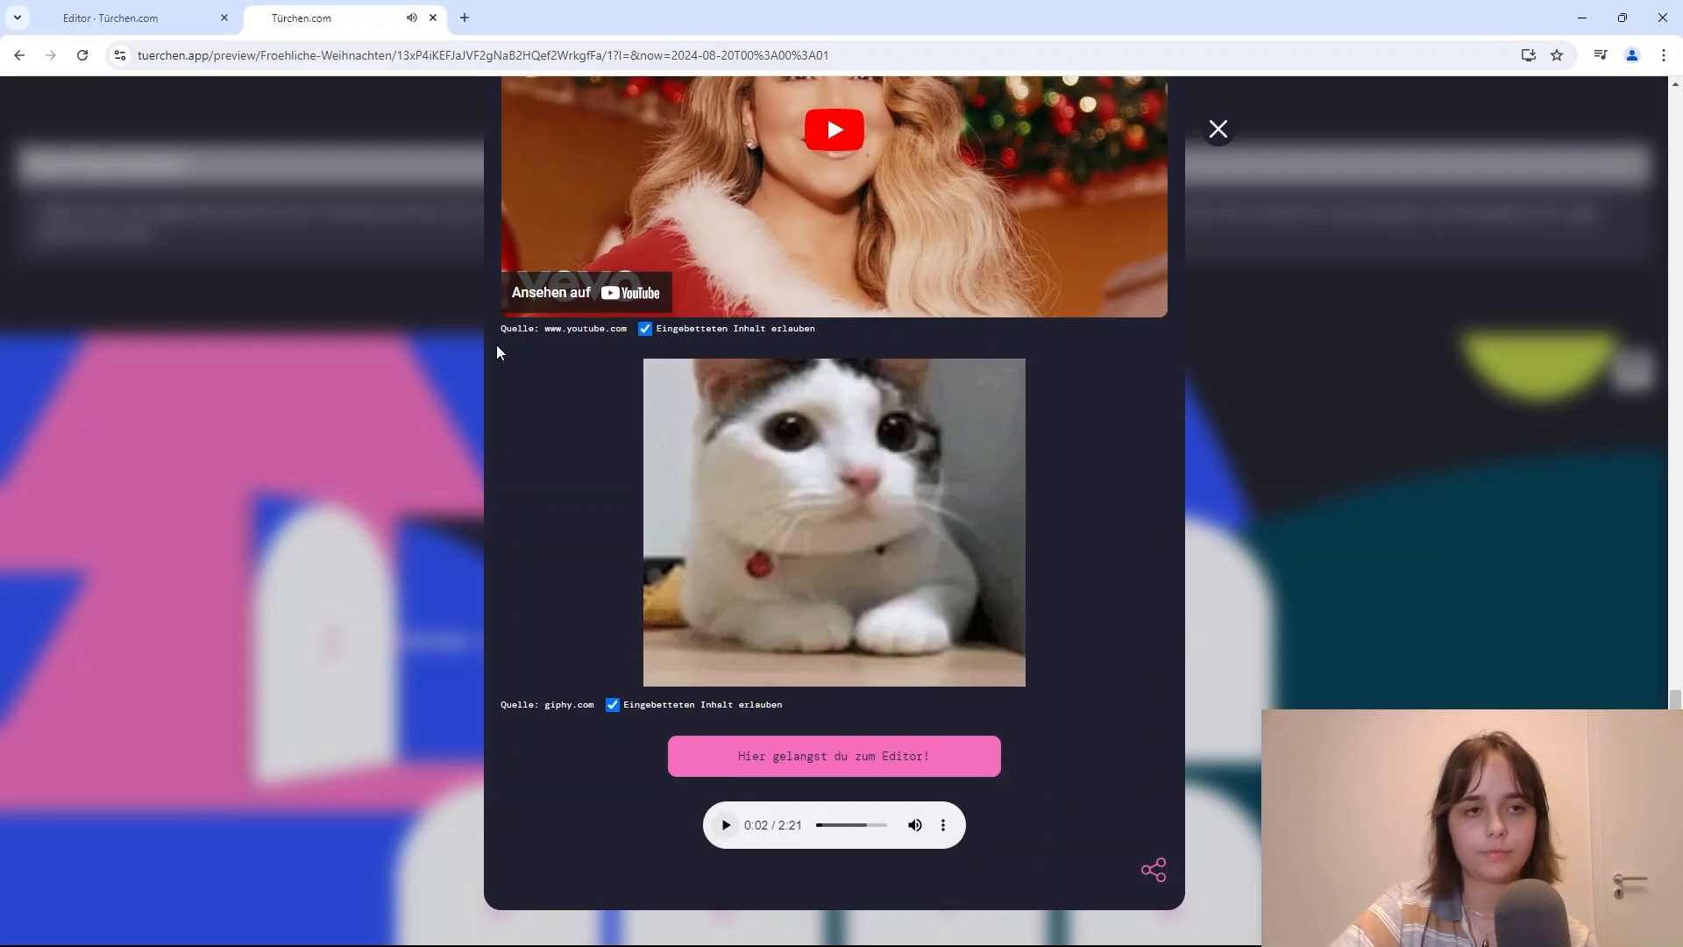
Step: Upload puzzle-image as the Audio block's Titelbild in the editor and save door 1
click(166, 17)
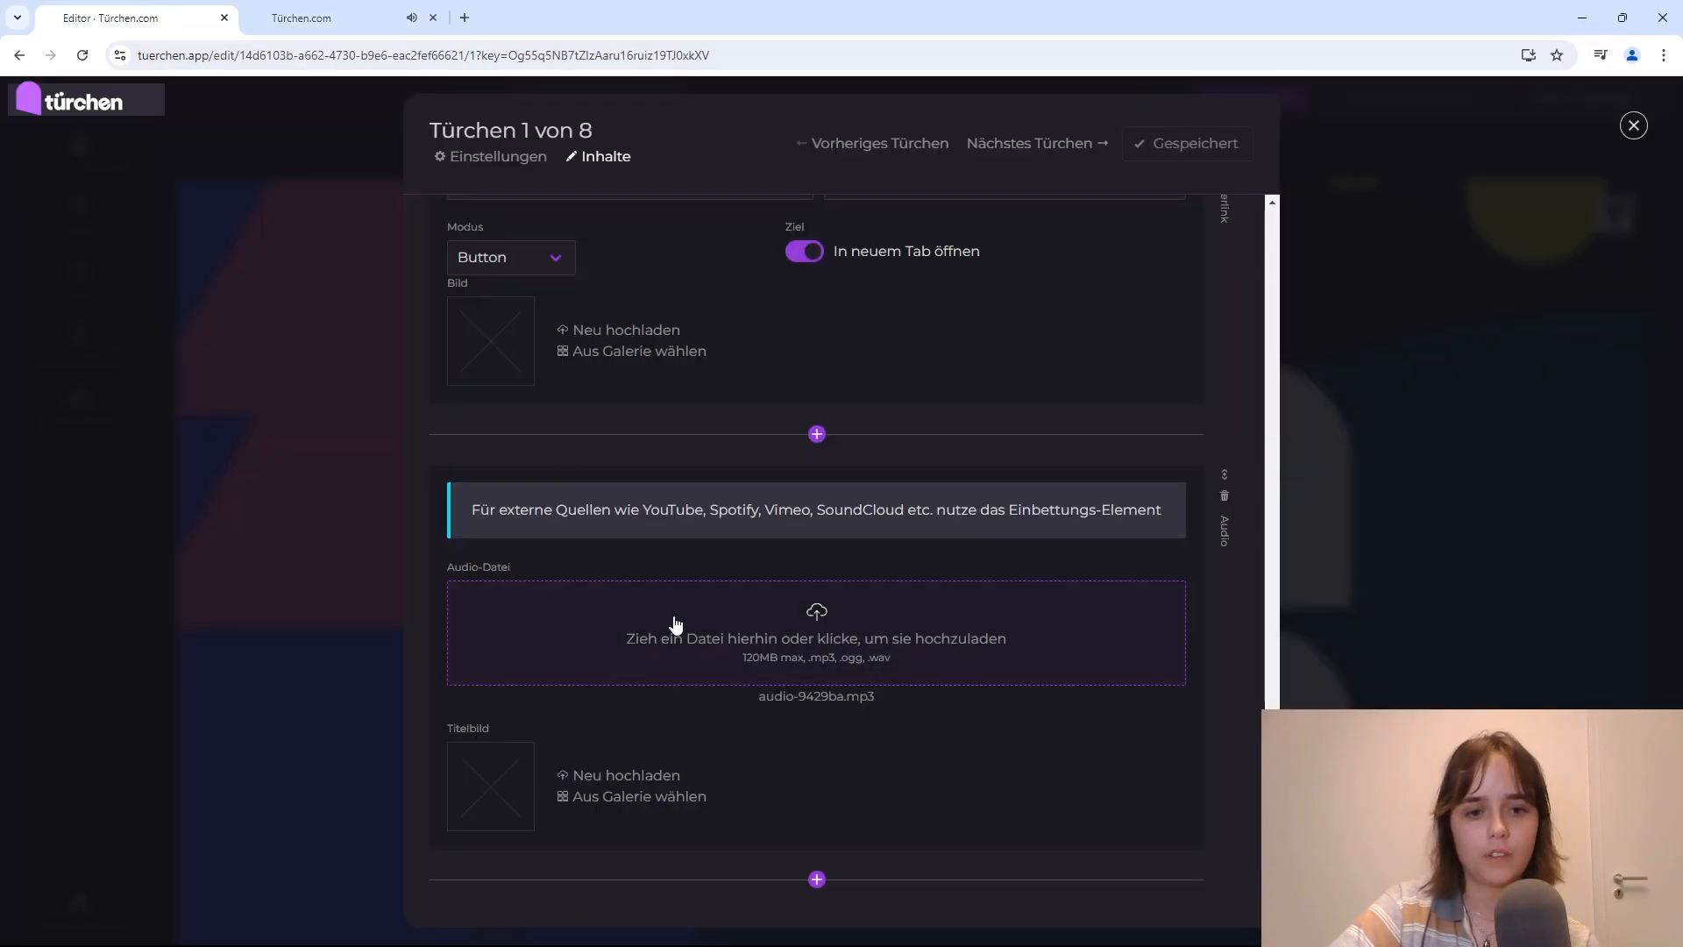
click(586, 780)
click(732, 789)
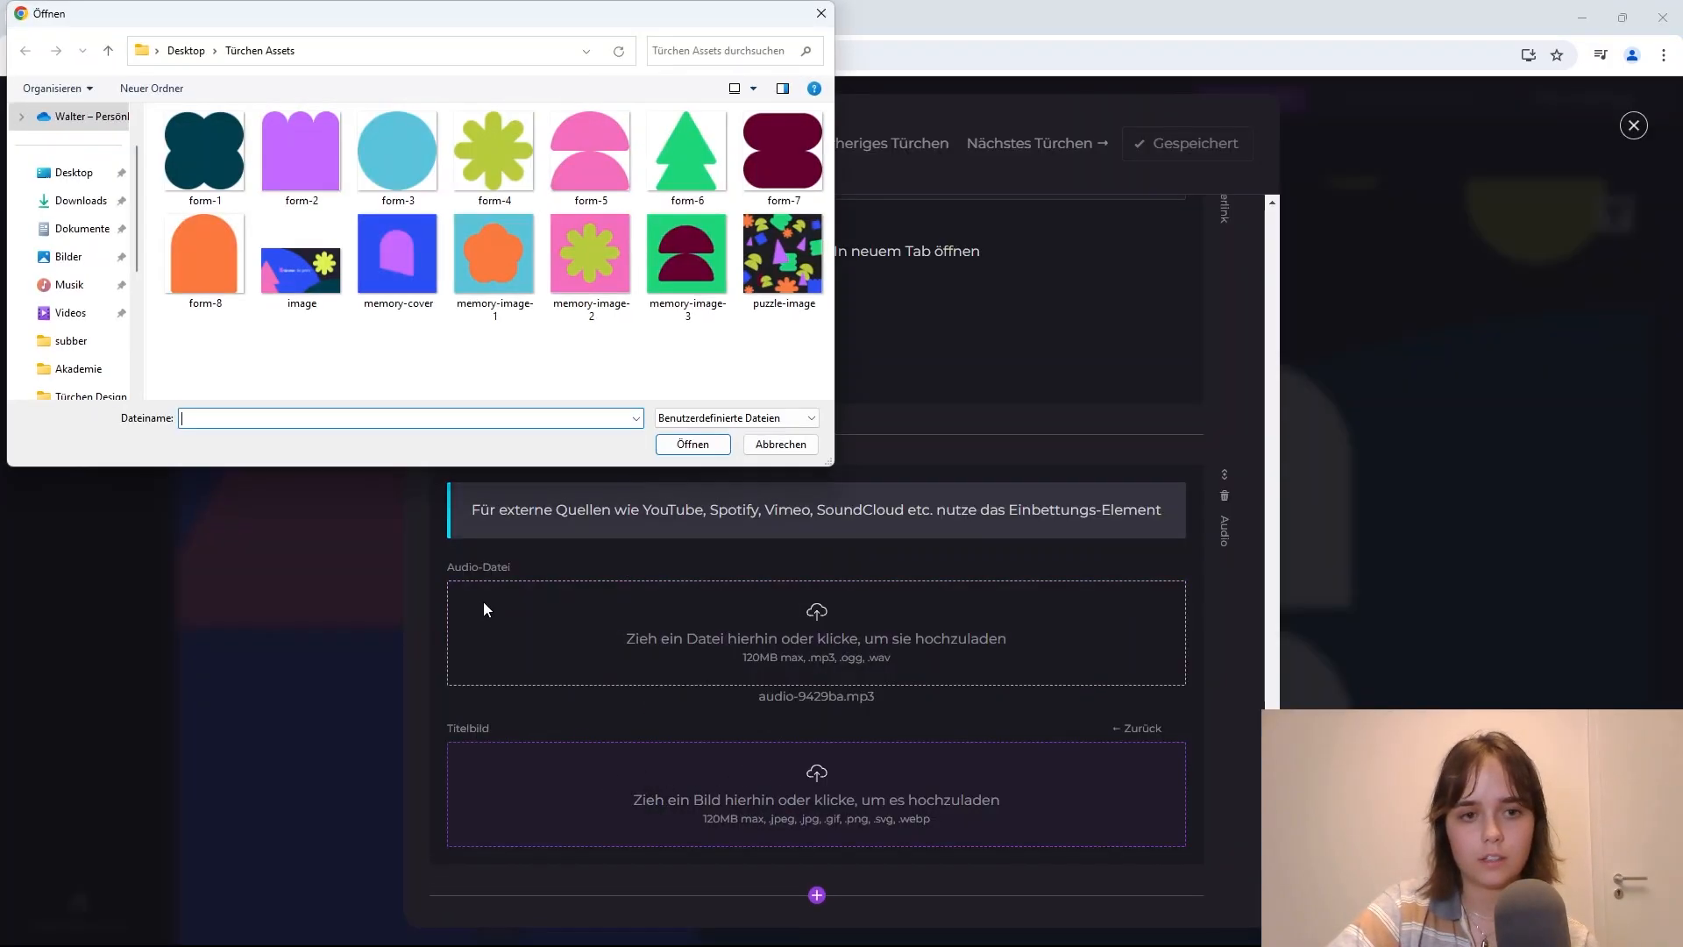
double_click(789, 303)
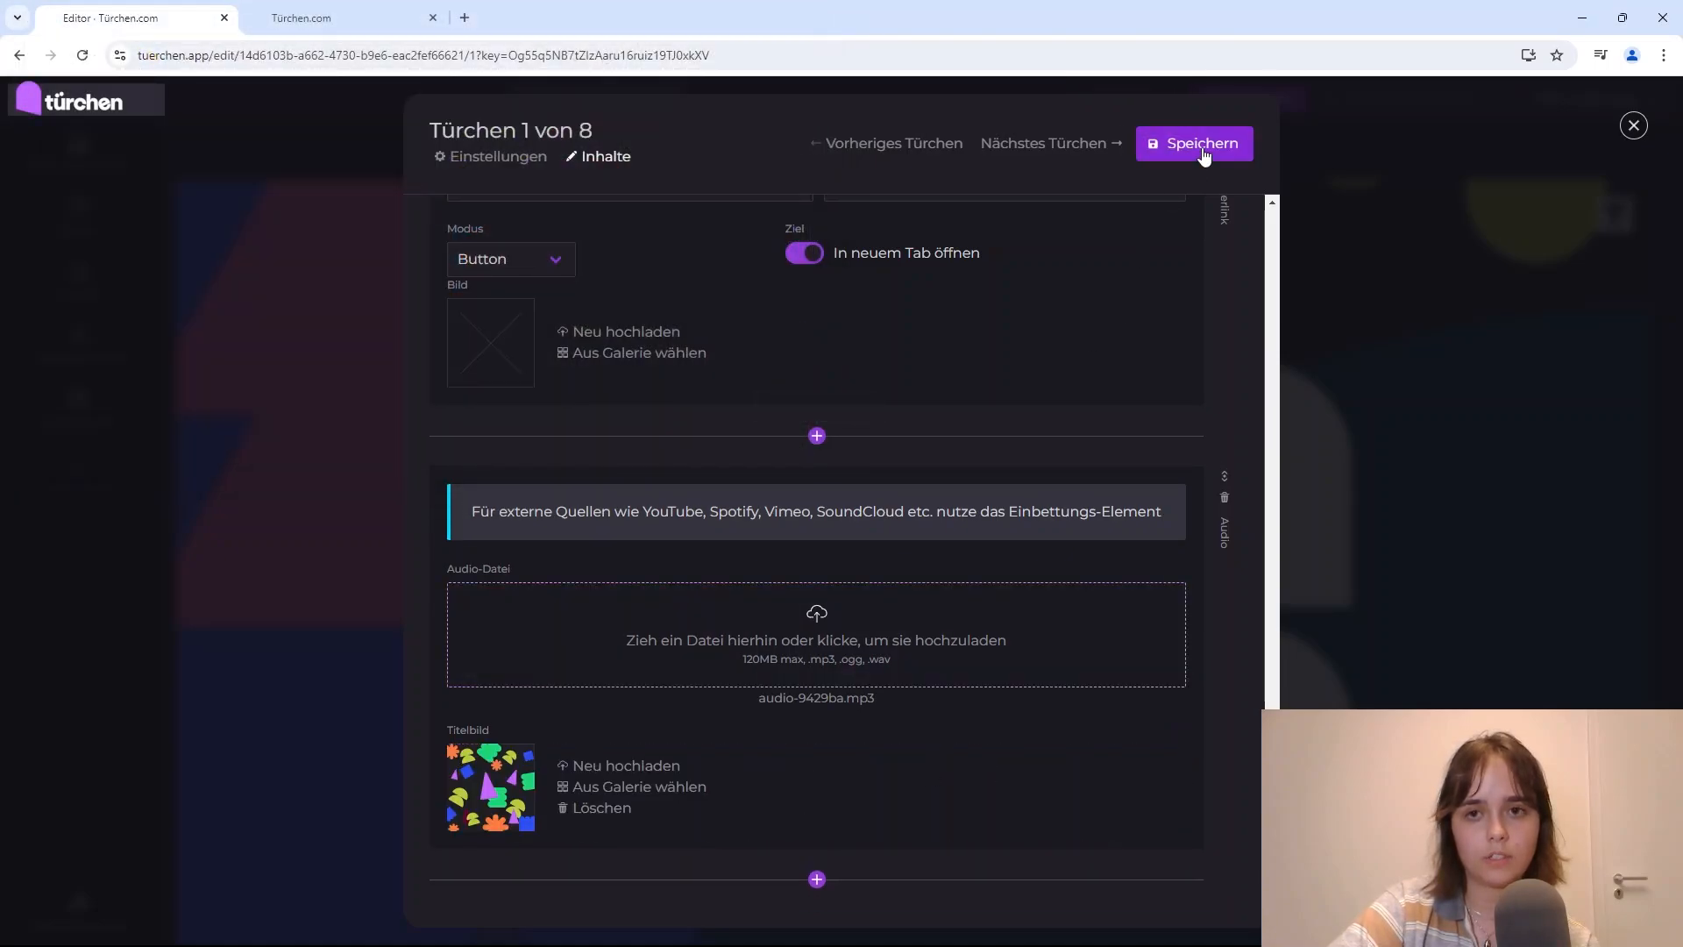
click(1190, 143)
Step: Reload the calendar preview and check the audio player with its cover image at the end of door 1
click(284, 14)
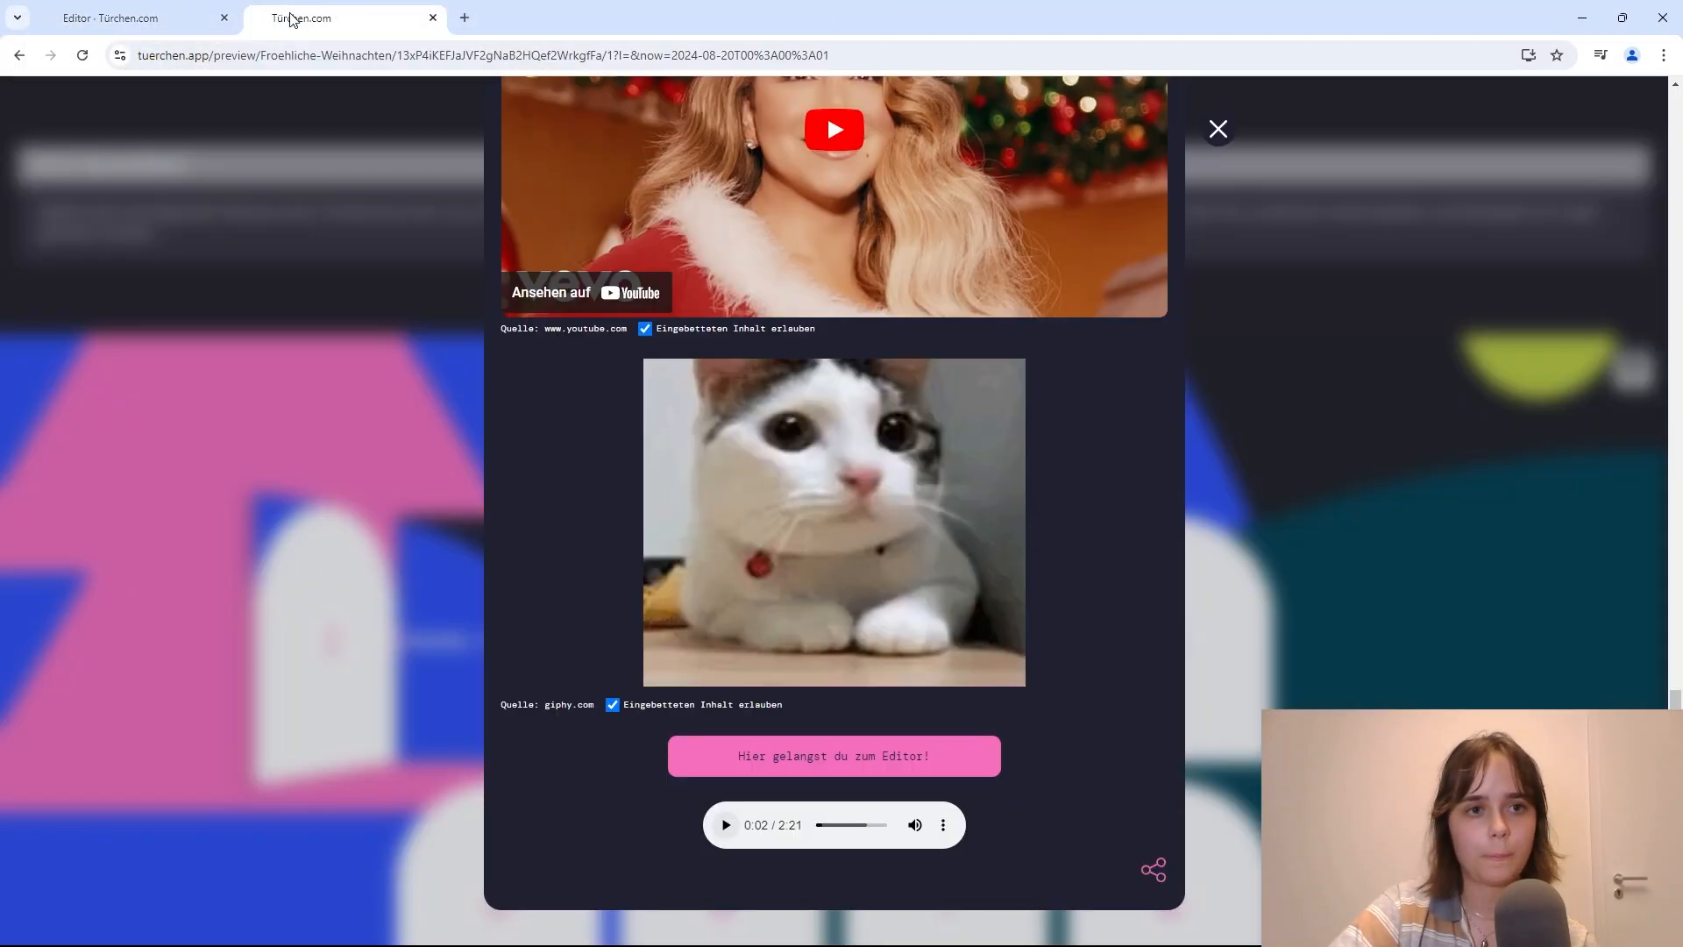
click(82, 55)
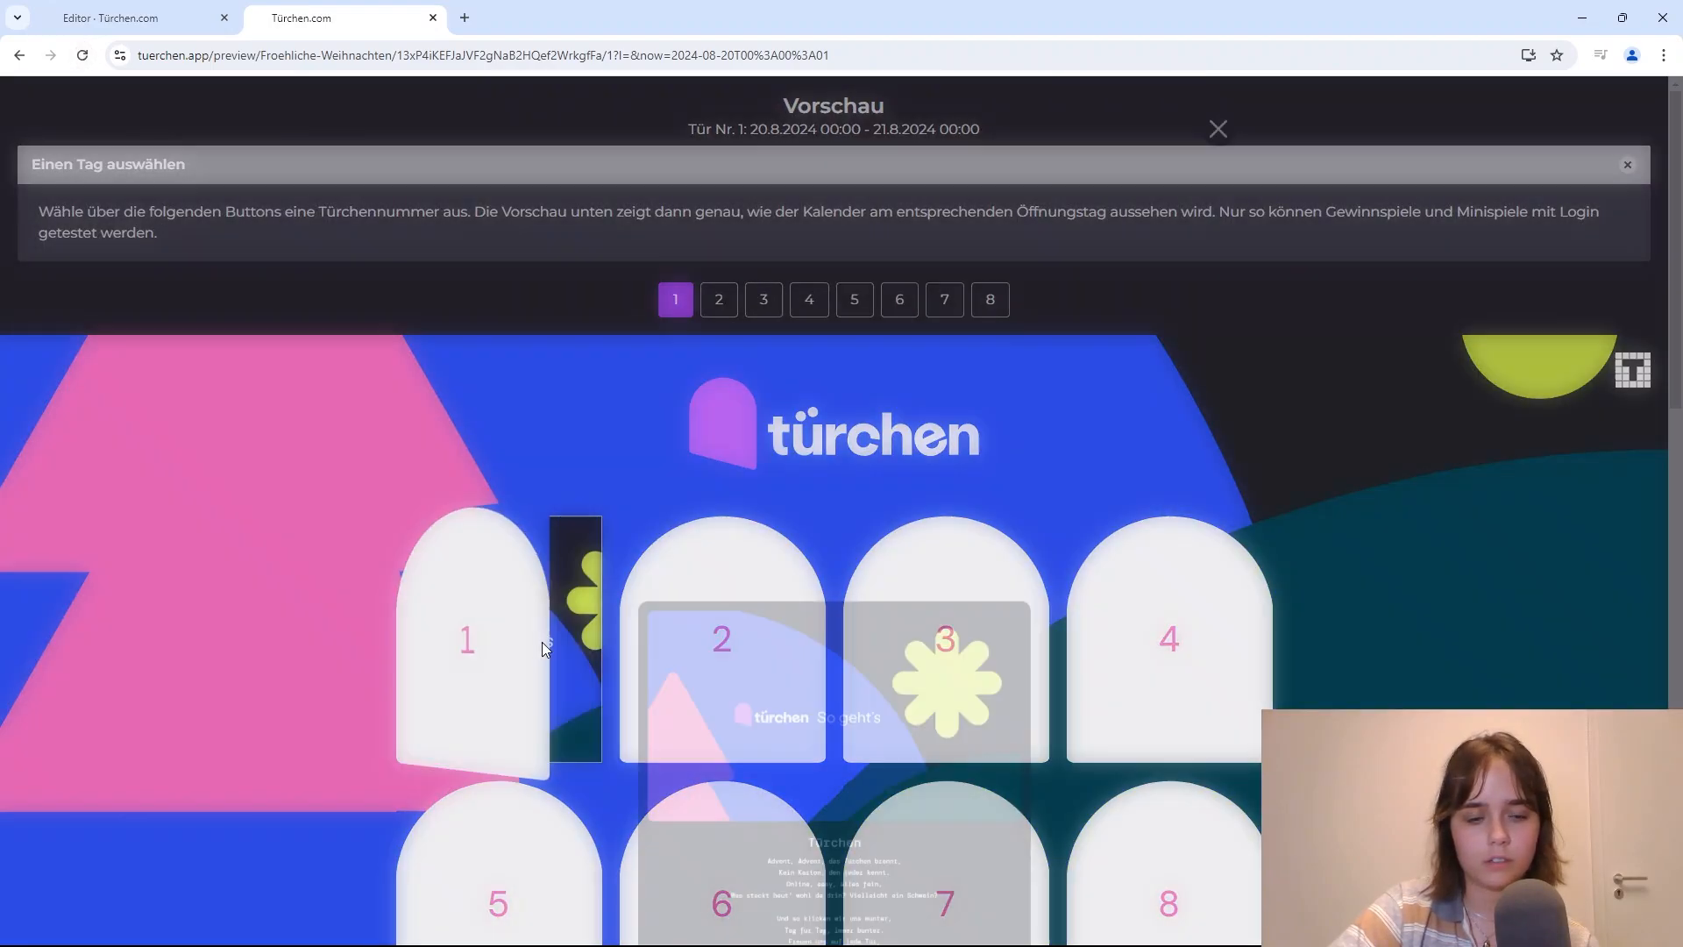
scroll(844, 601, down, 20)
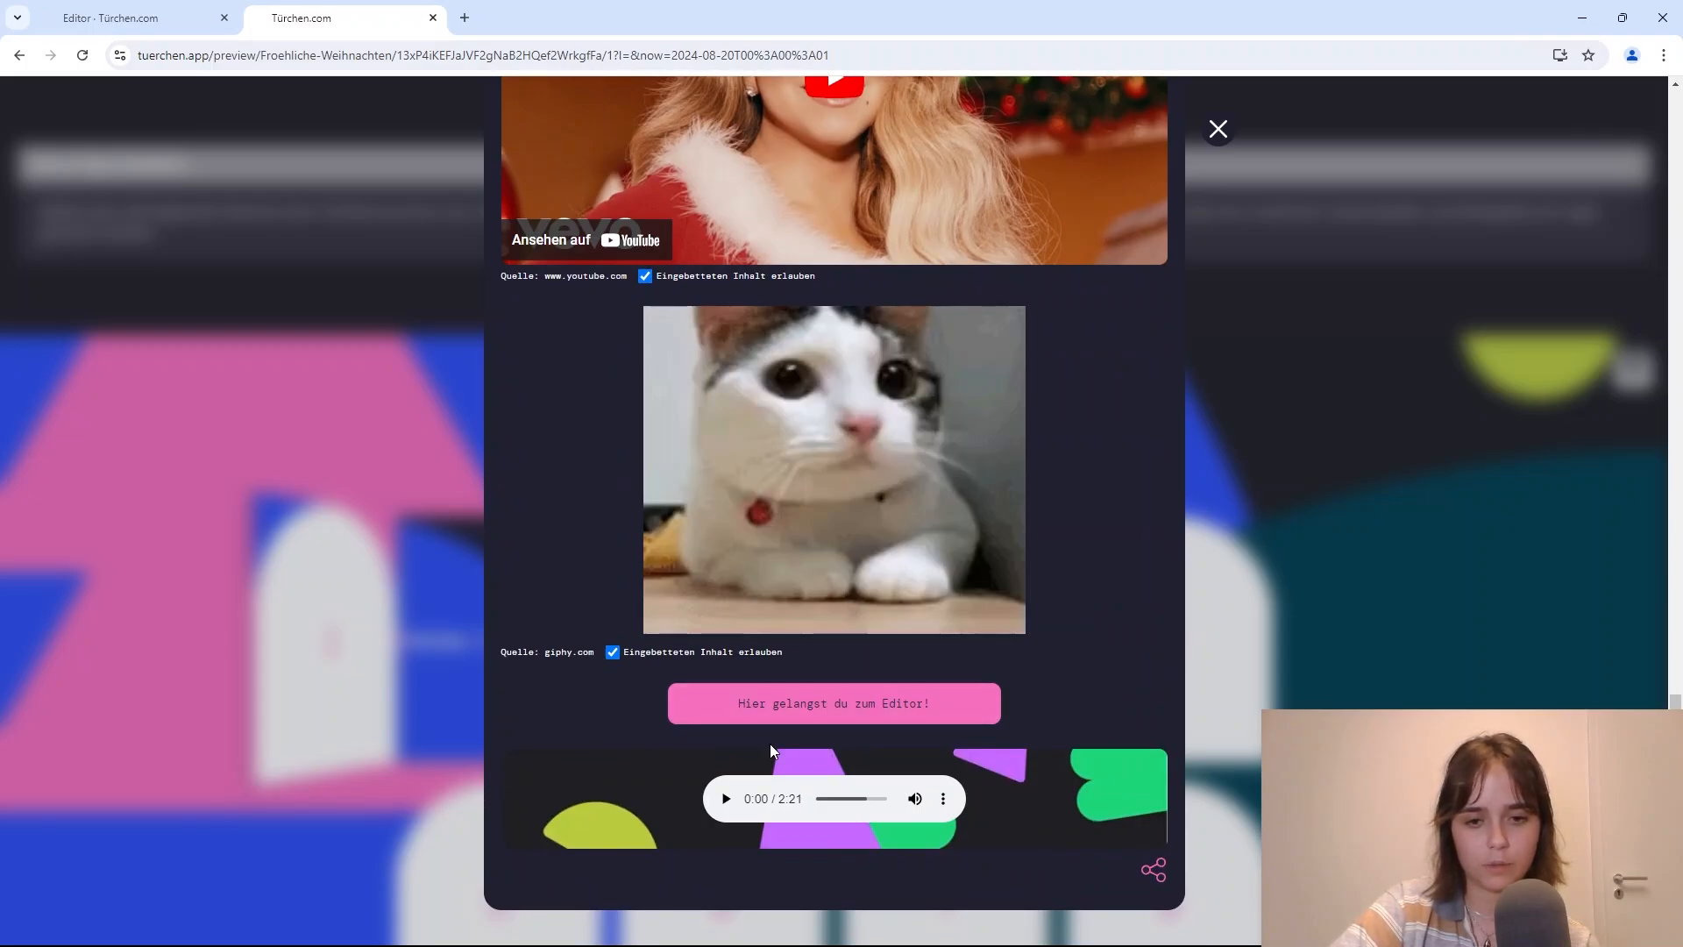
Step: Add a Video block below the Audio block in the editor and upload the file Video to it
click(820, 701)
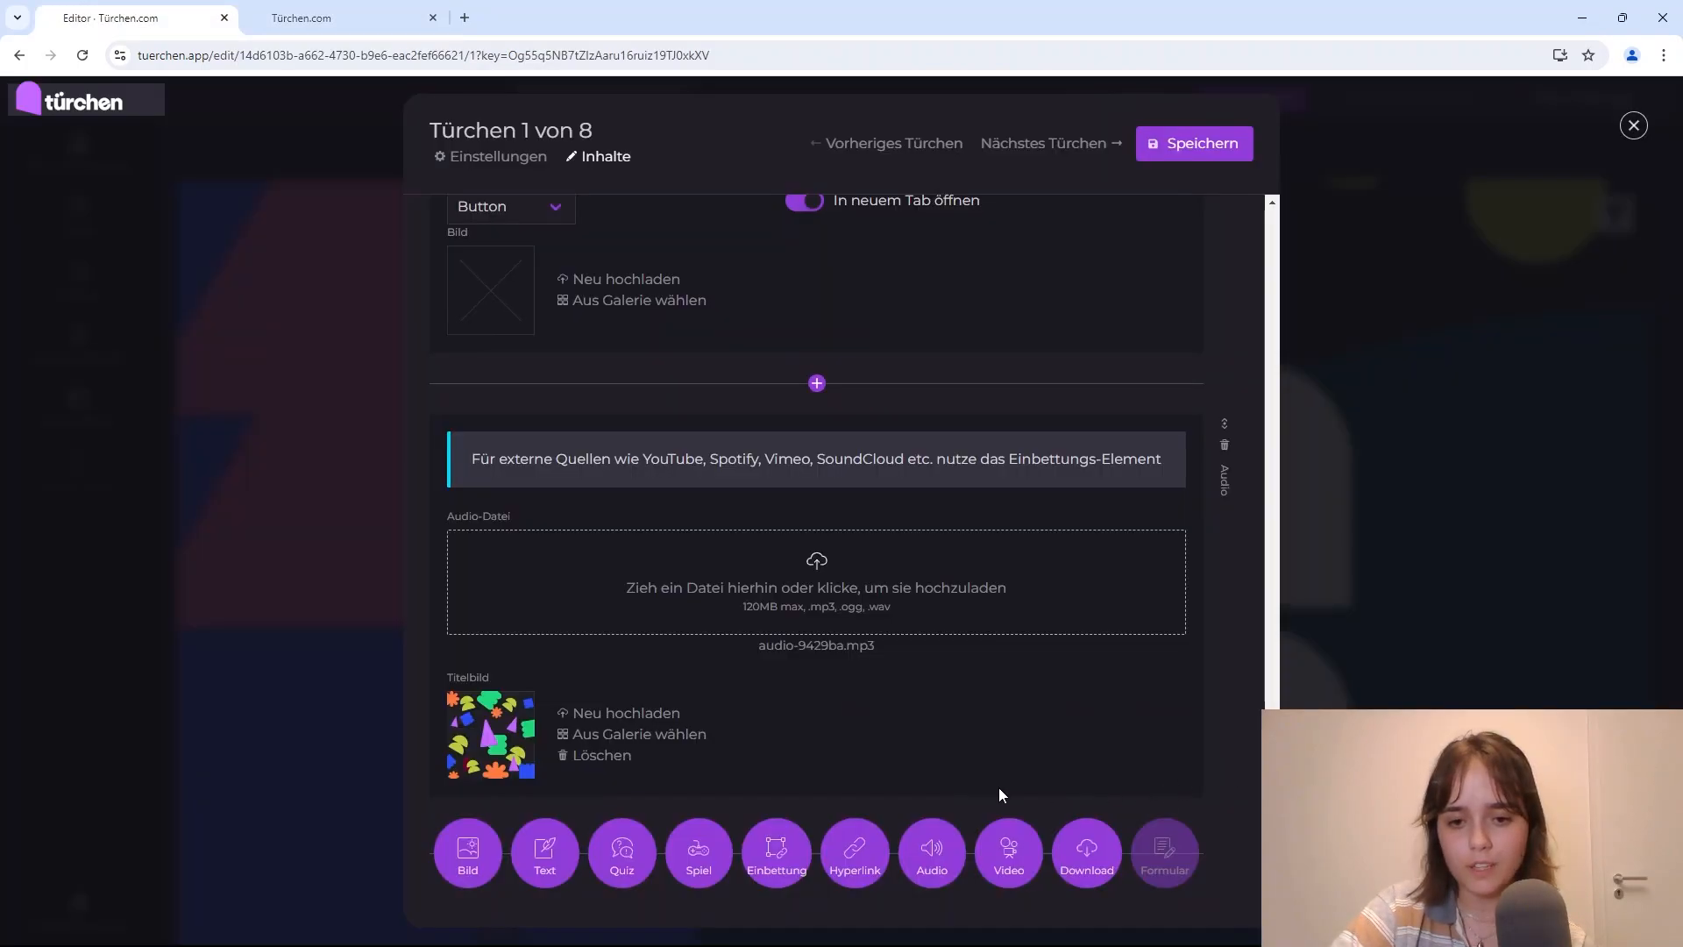
click(1008, 857)
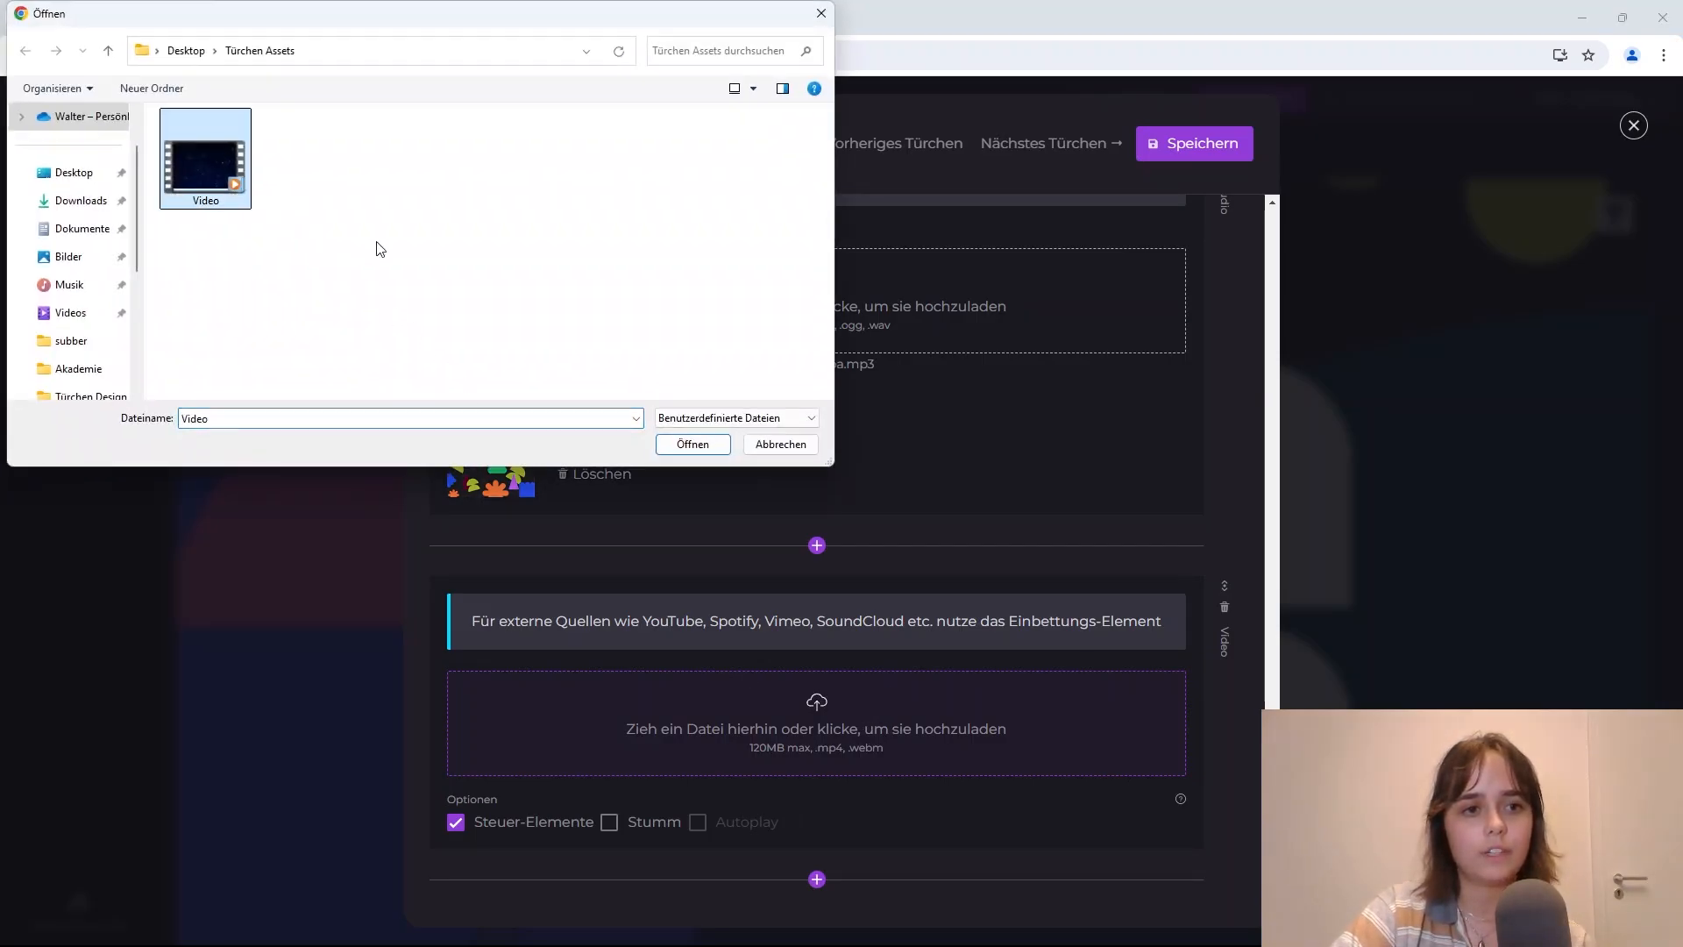
click(692, 444)
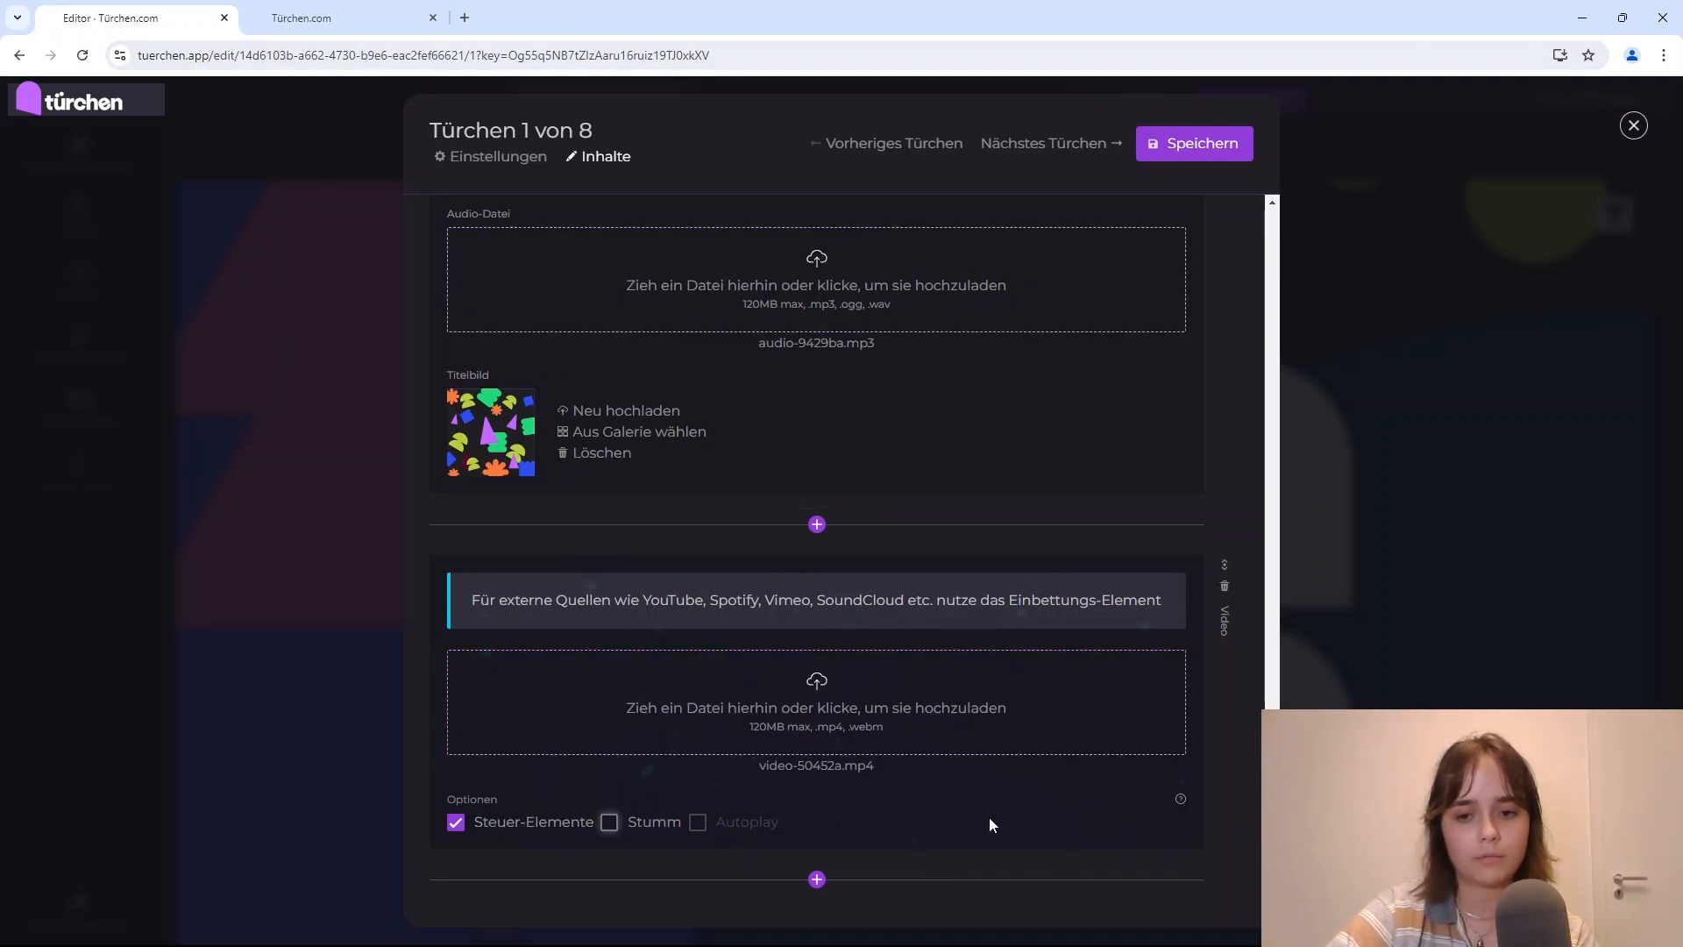
Step: Enable the Stumm and Autoplay options for the video and save door 1
click(632, 824)
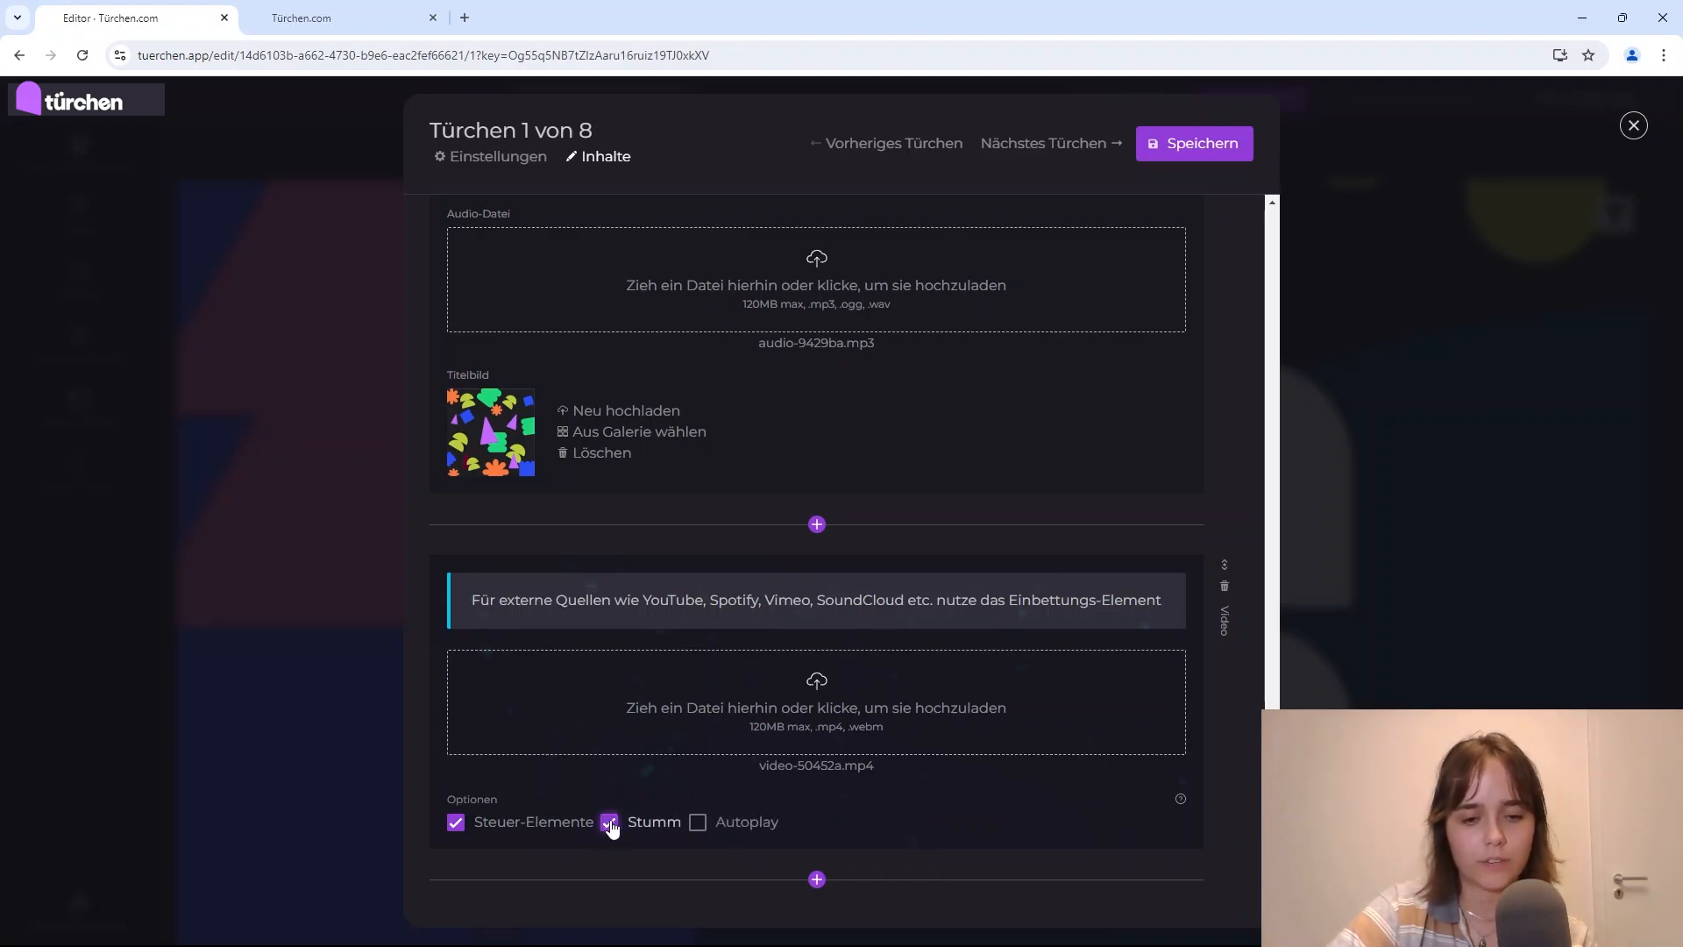
click(736, 826)
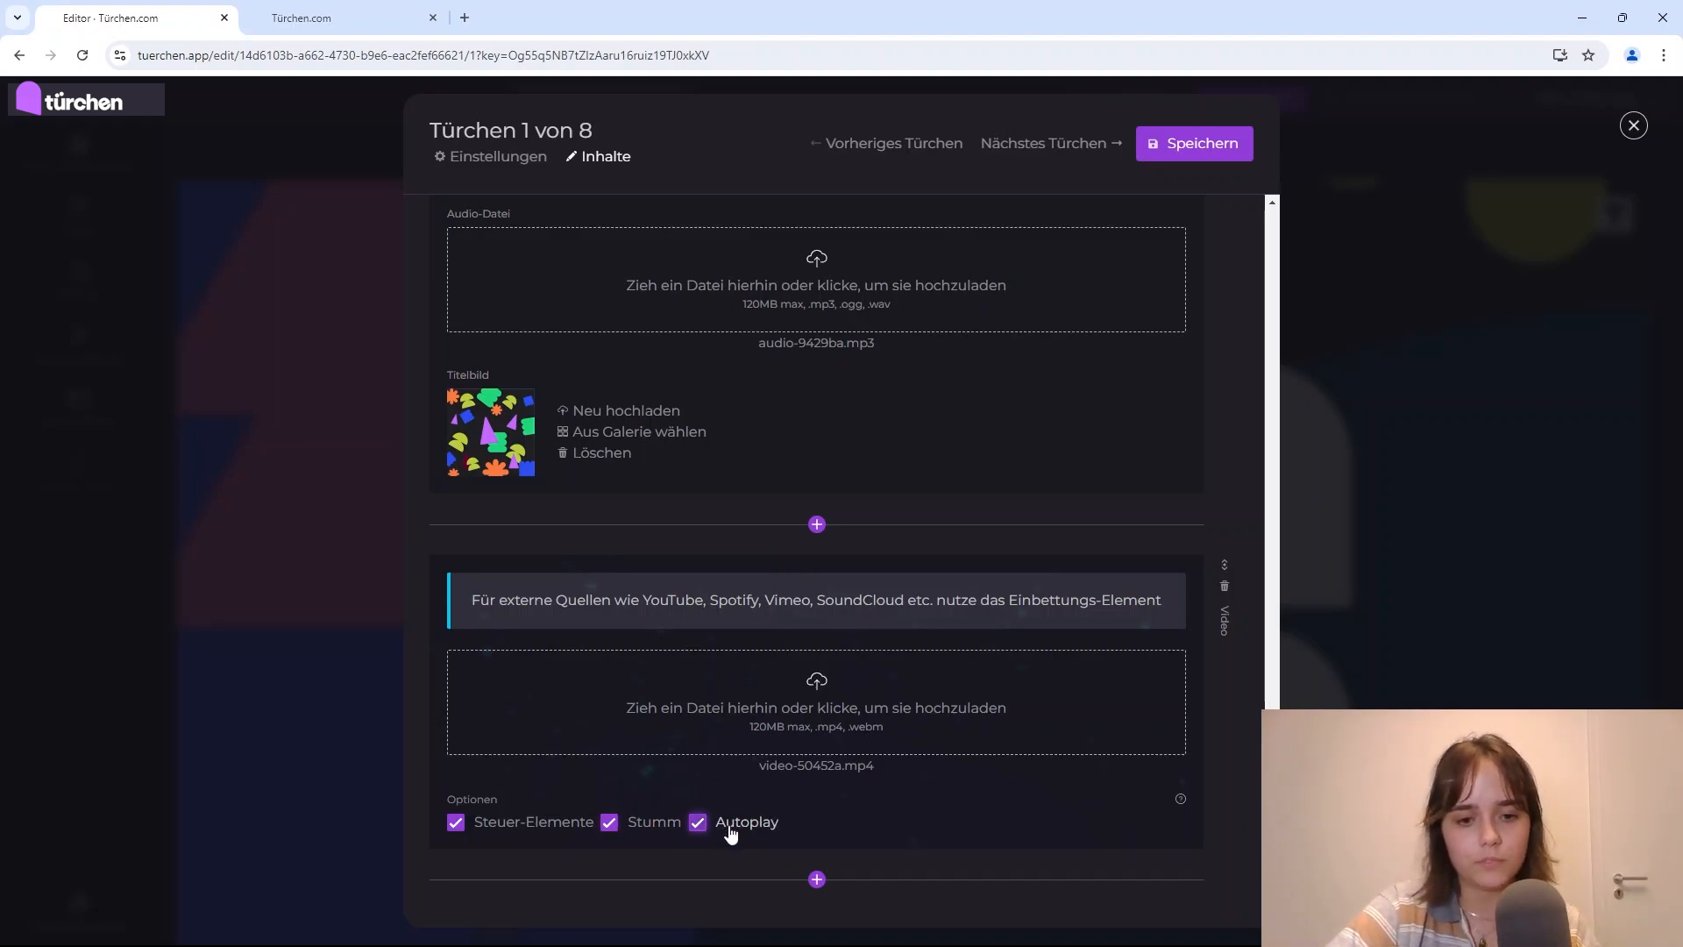
click(1194, 154)
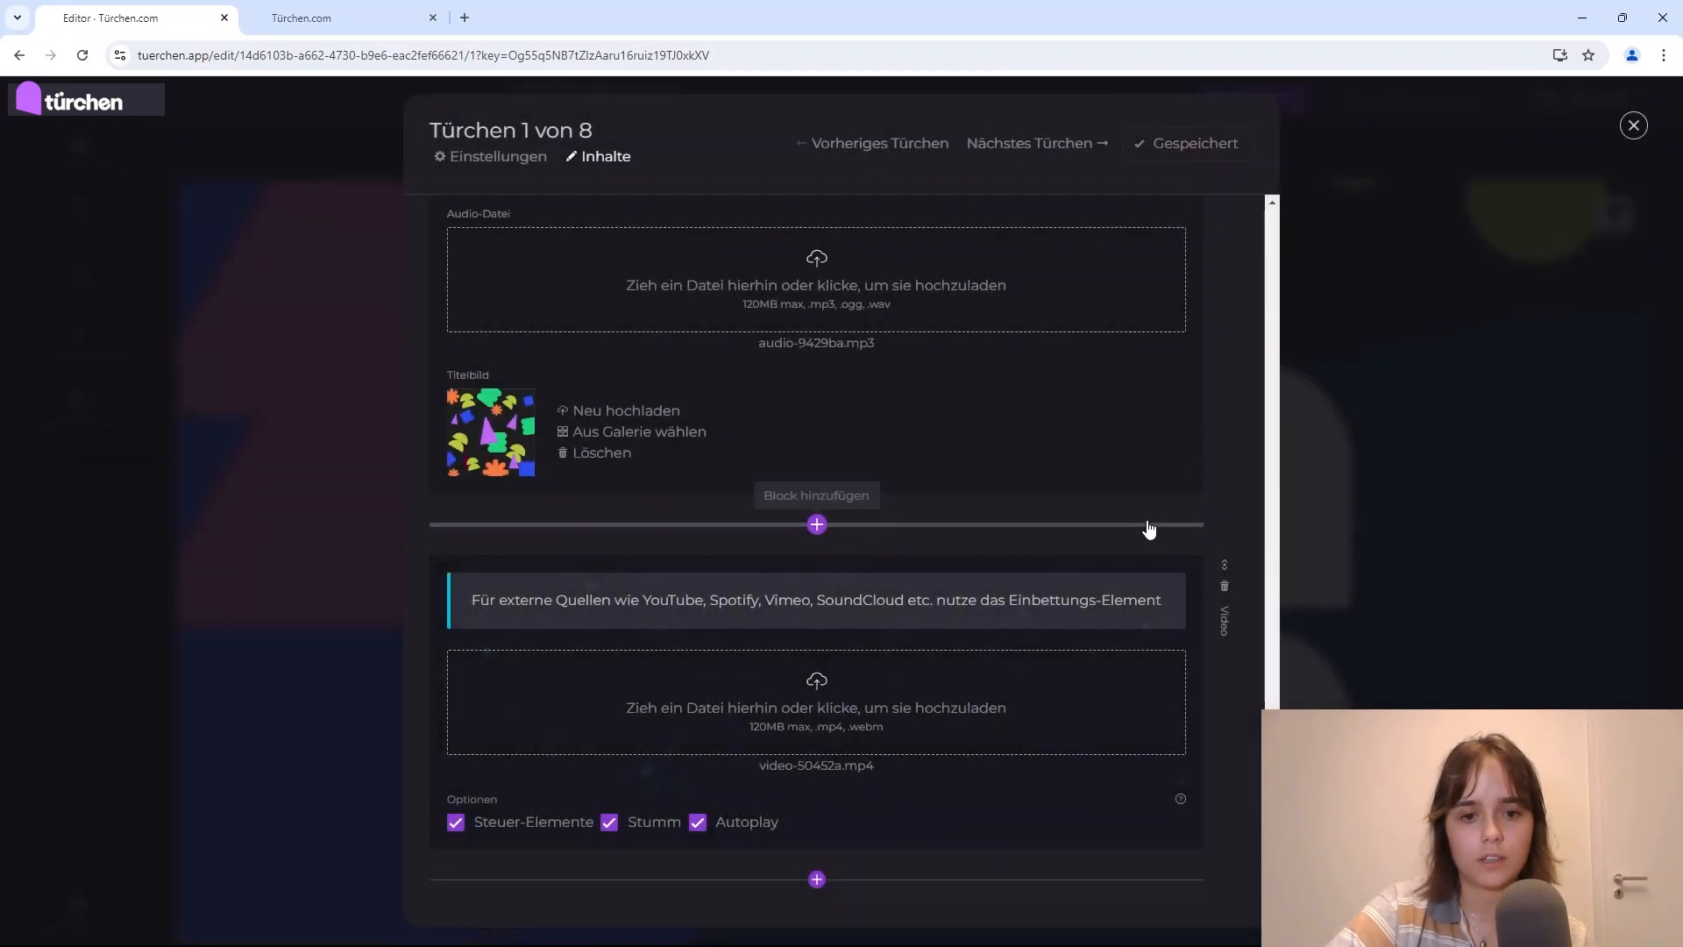
Step: Reload the calendar preview and check the video's playback and its player controls at the end of door 1
click(363, 19)
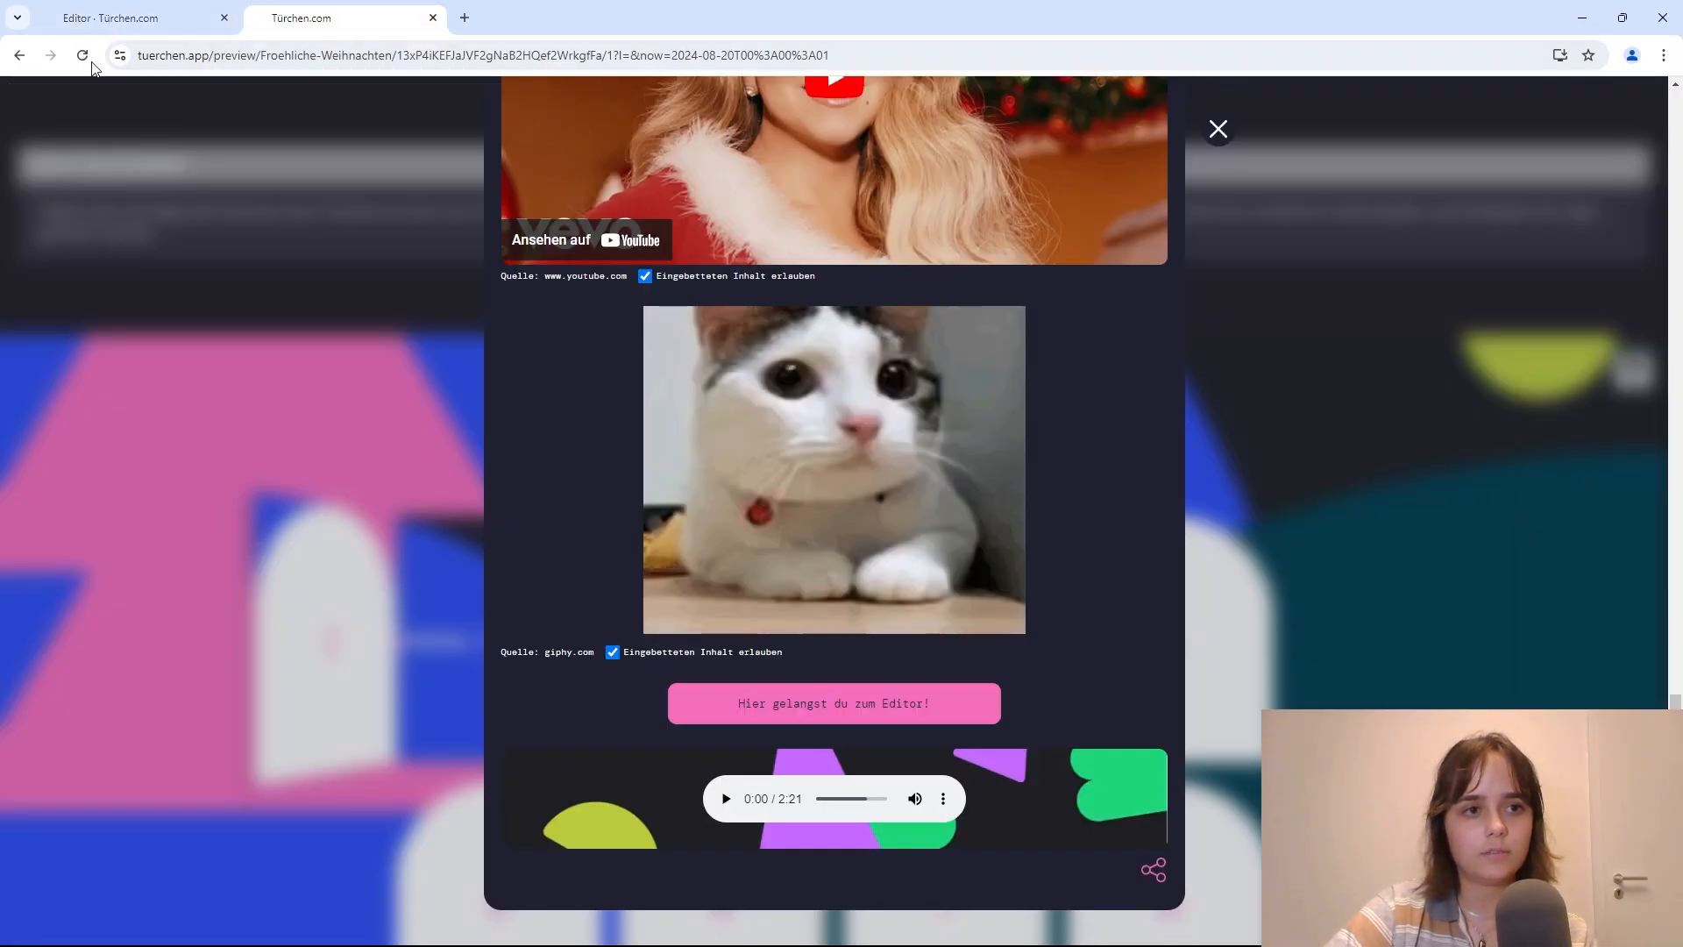
key(F5)
click(806, 526)
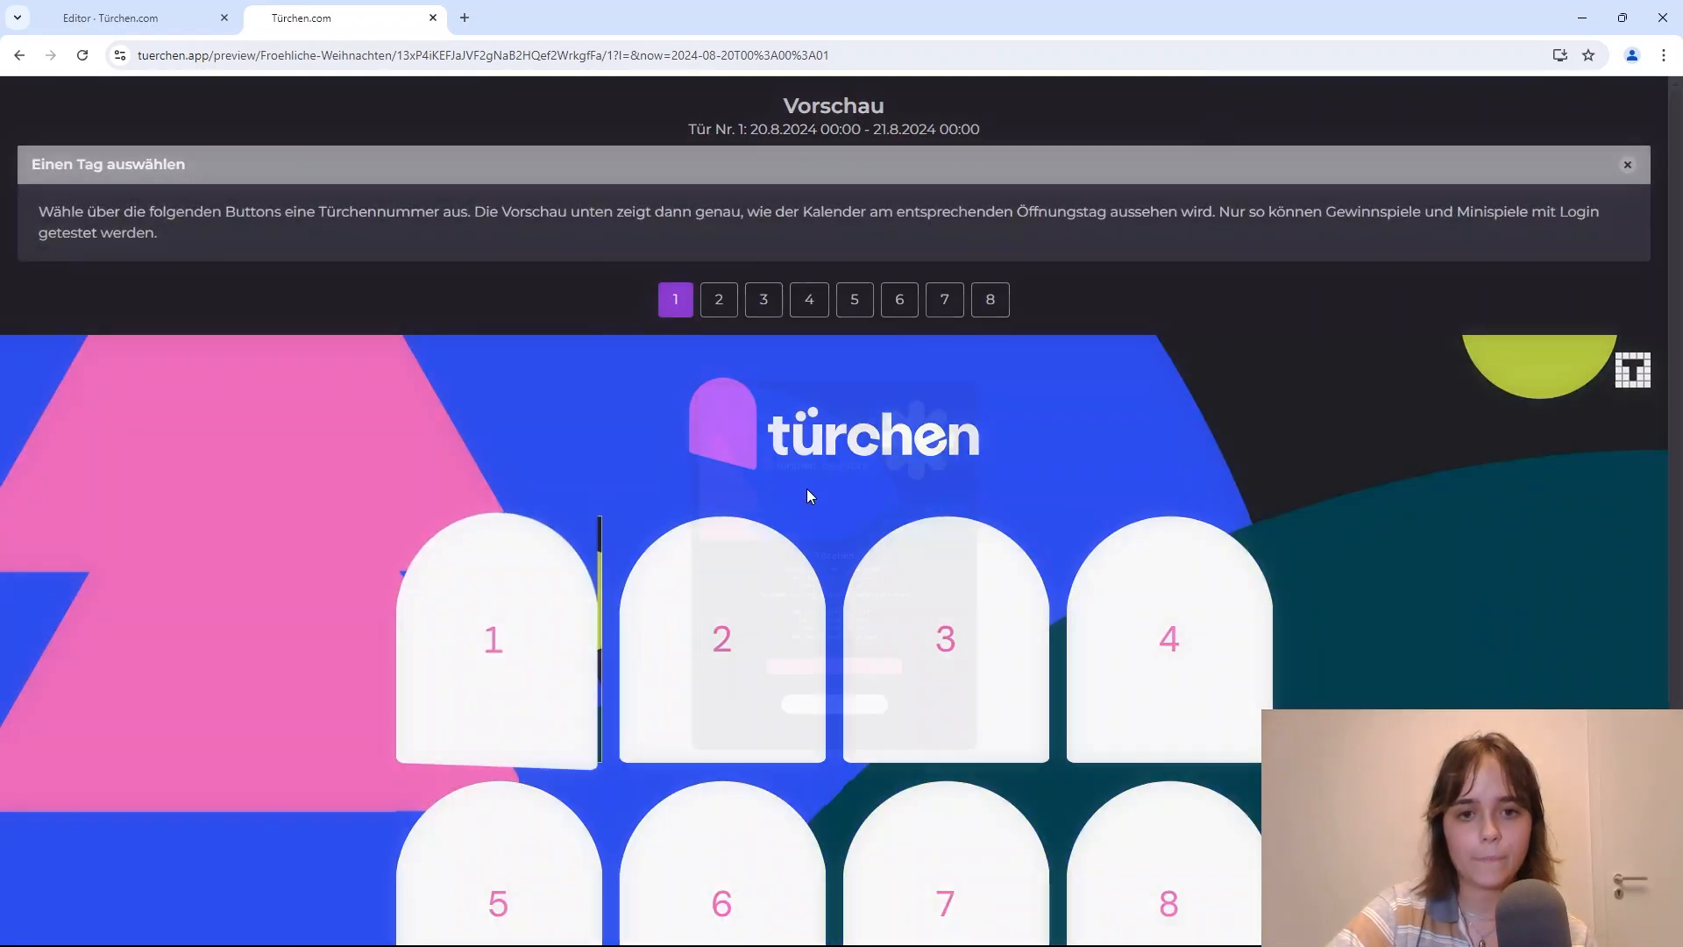
scroll(811, 518, down, 15)
scroll(818, 510, down, 6)
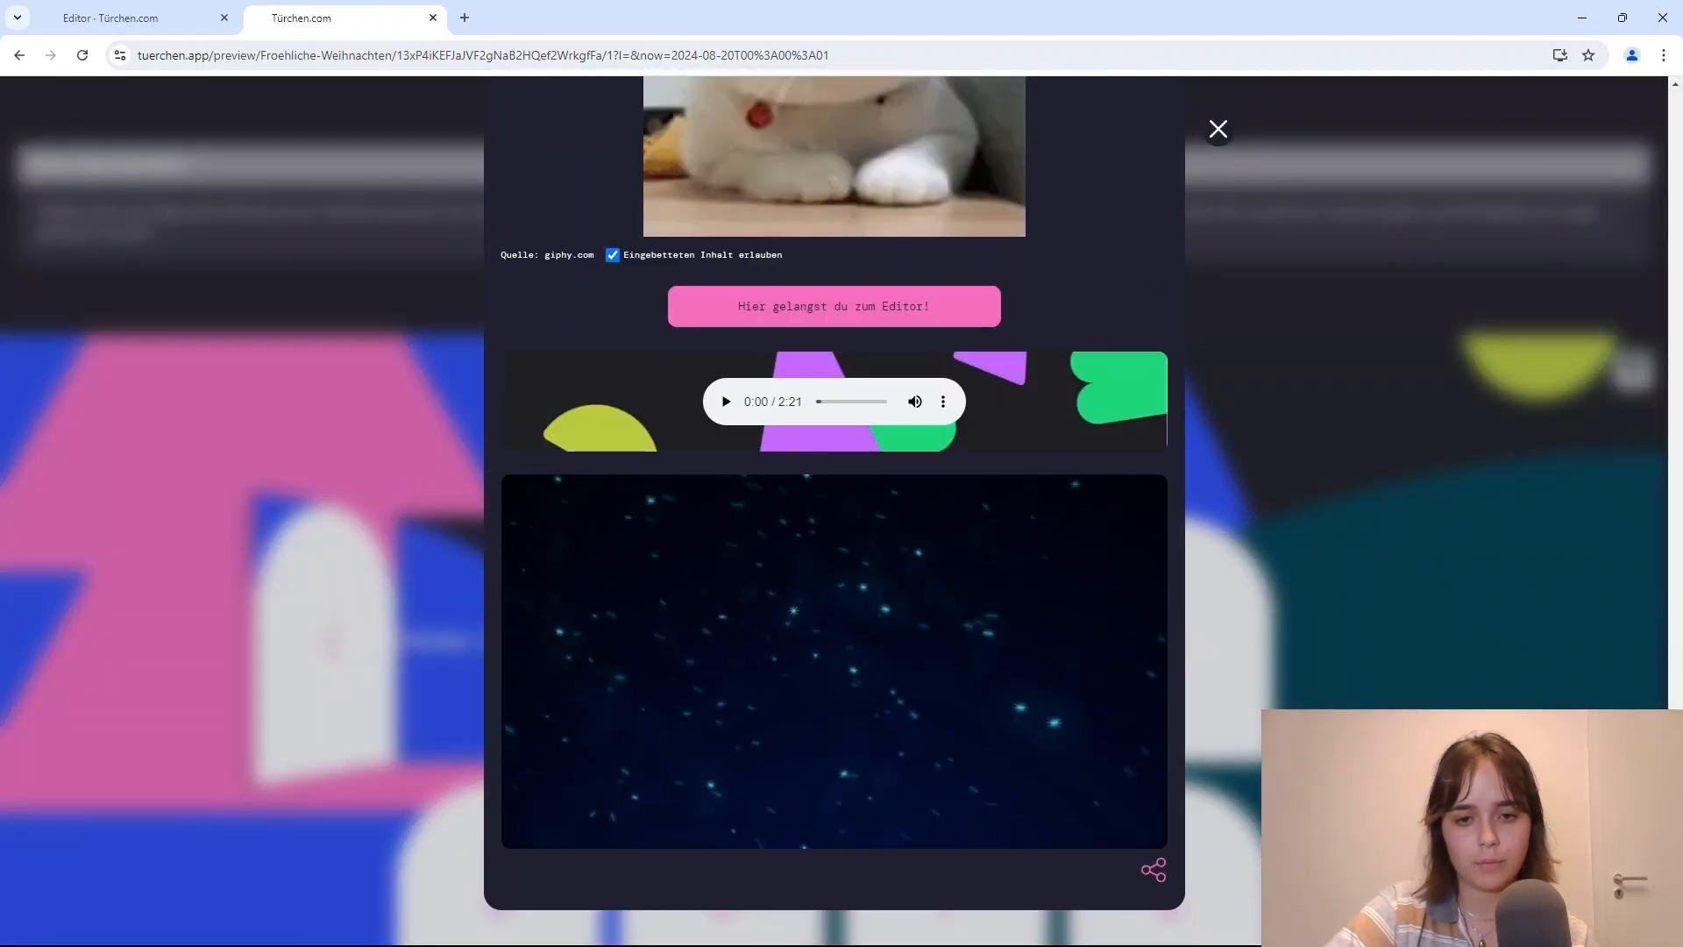
mouse_move(528, 814)
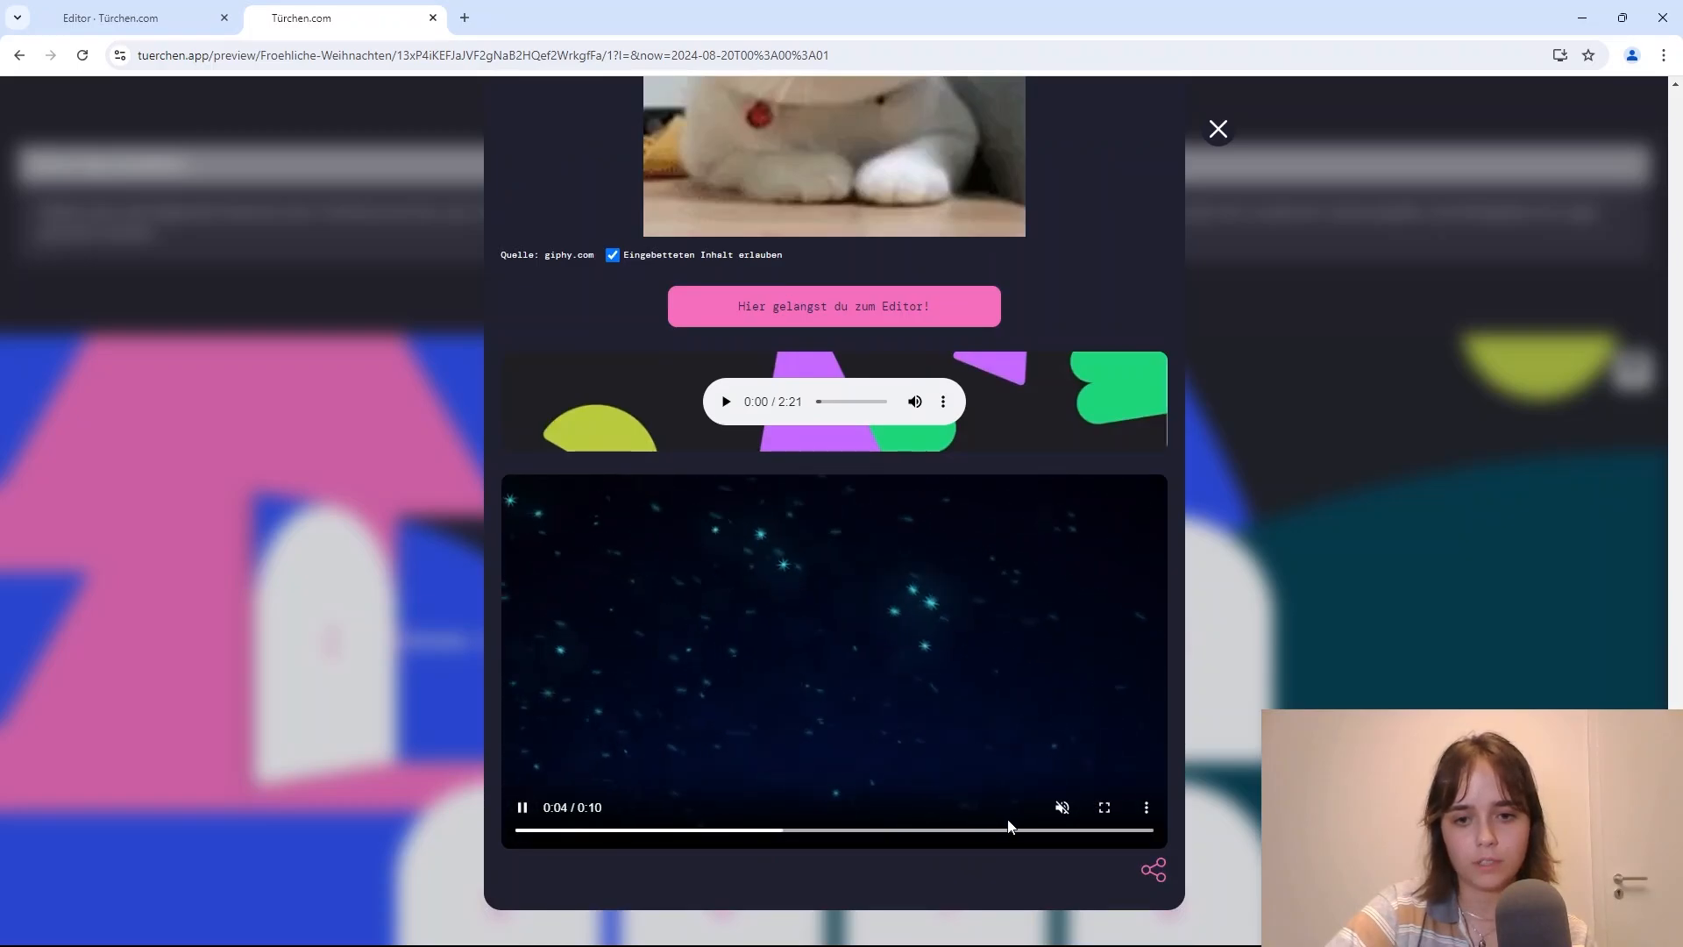
Step: Disable the video's Steuer-Elemente option, save door 1 and check the video in the reloaded preview
click(132, 18)
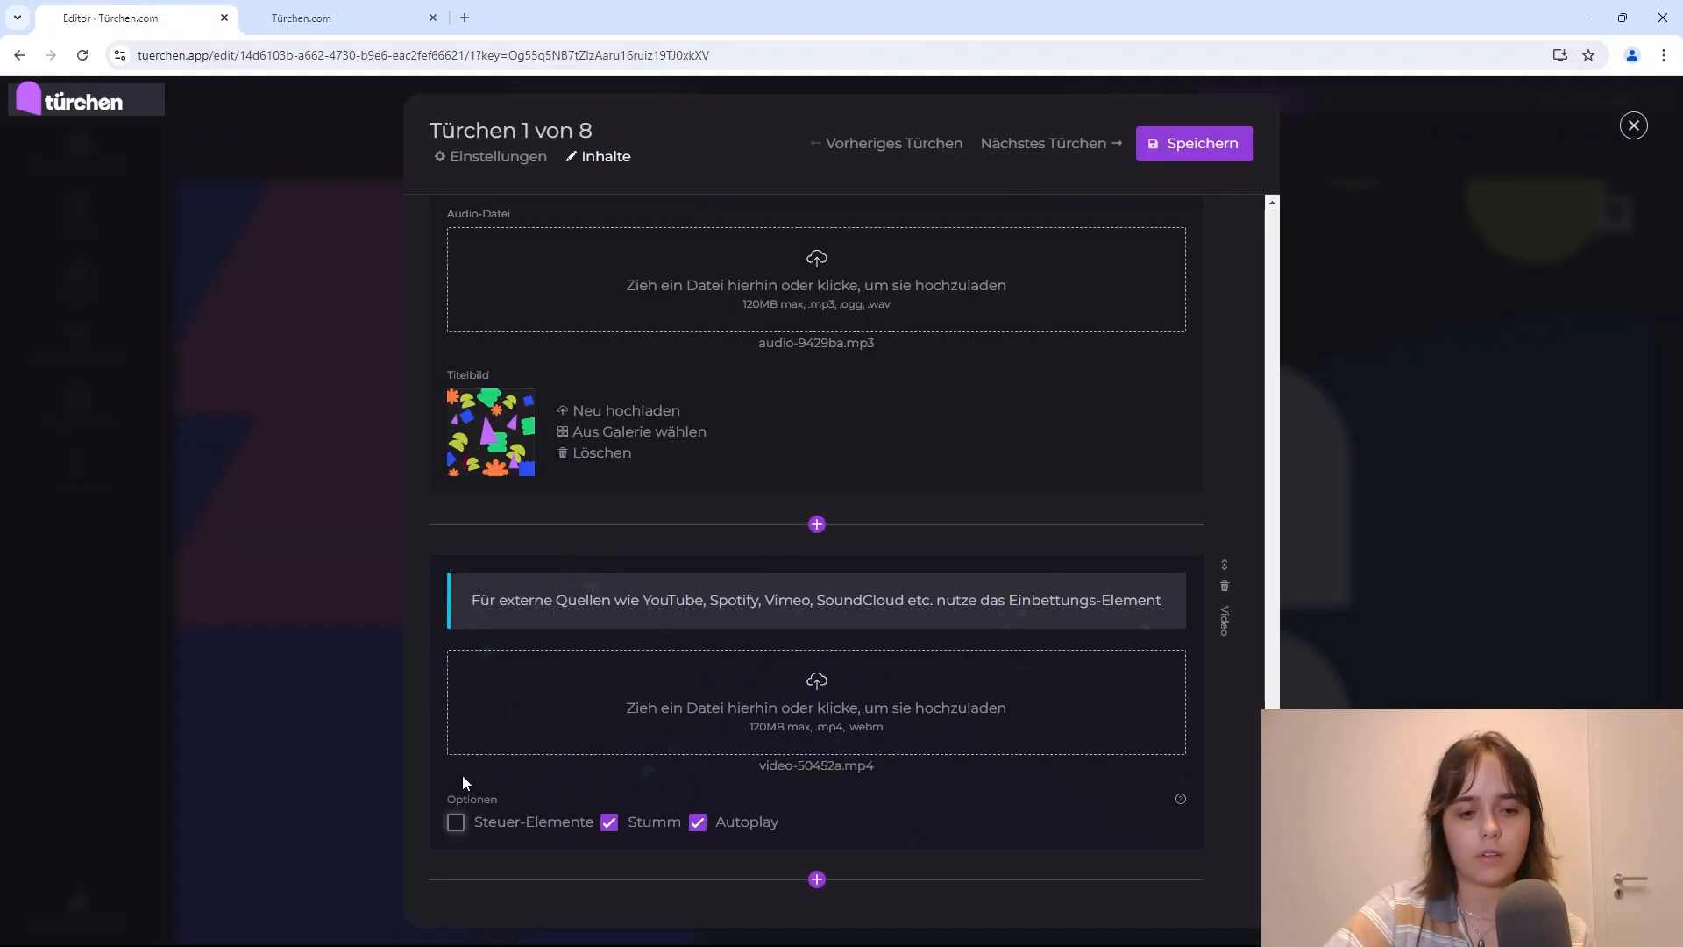
click(1176, 151)
click(263, 18)
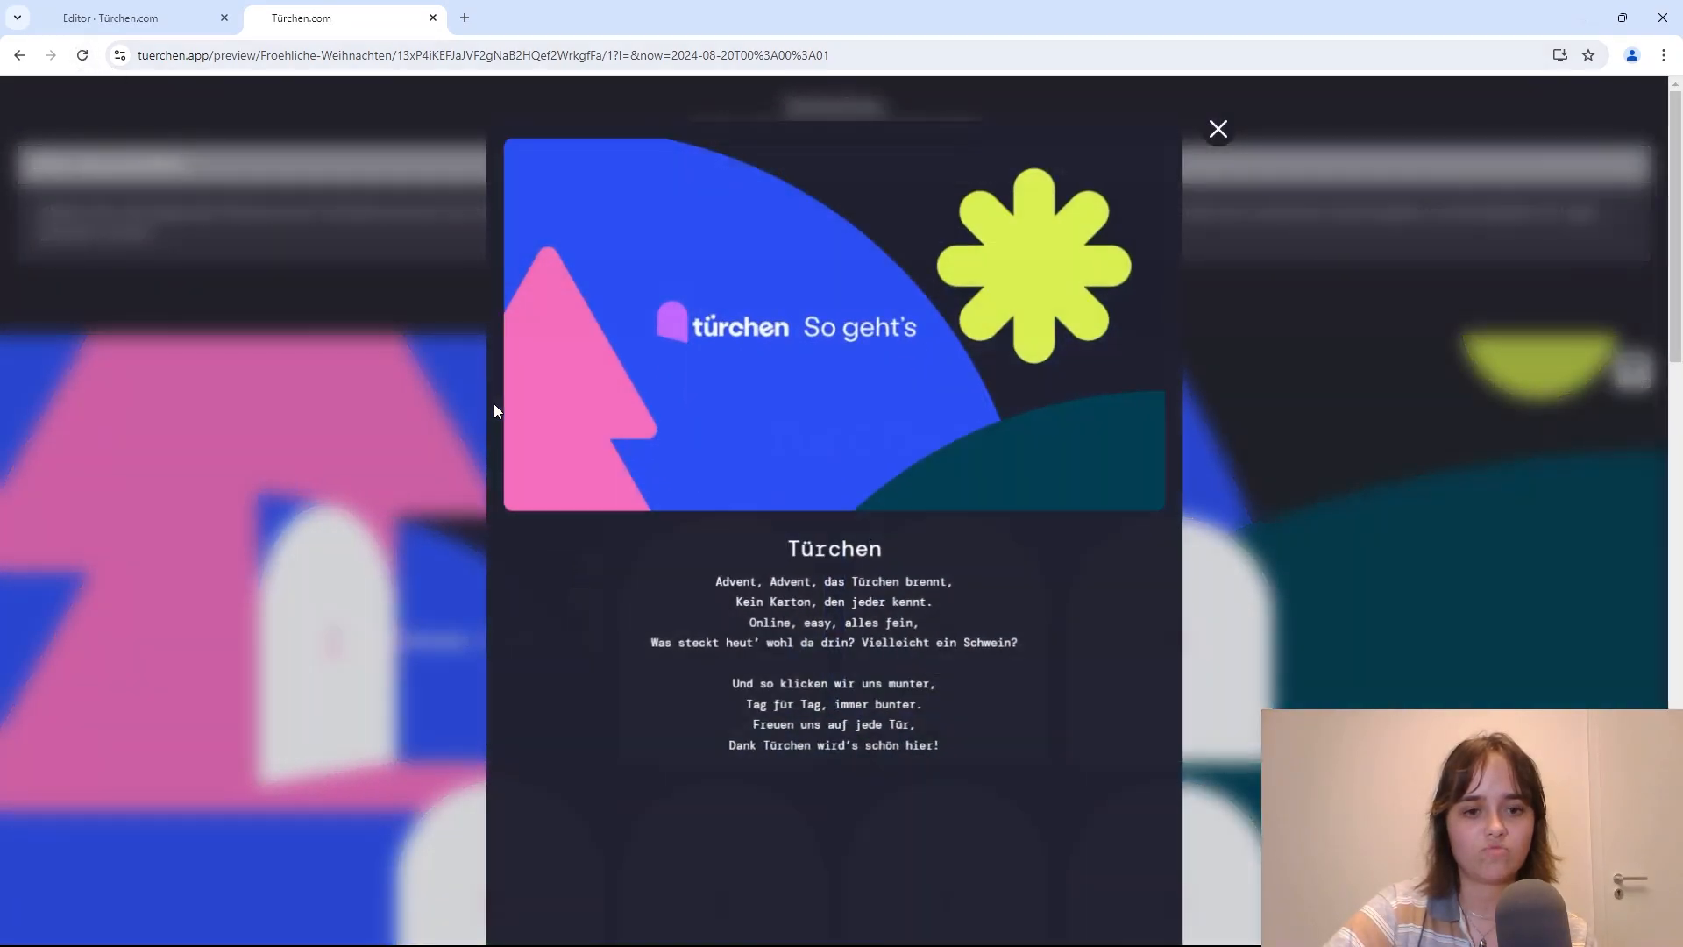
scroll(817, 690, down, 20)
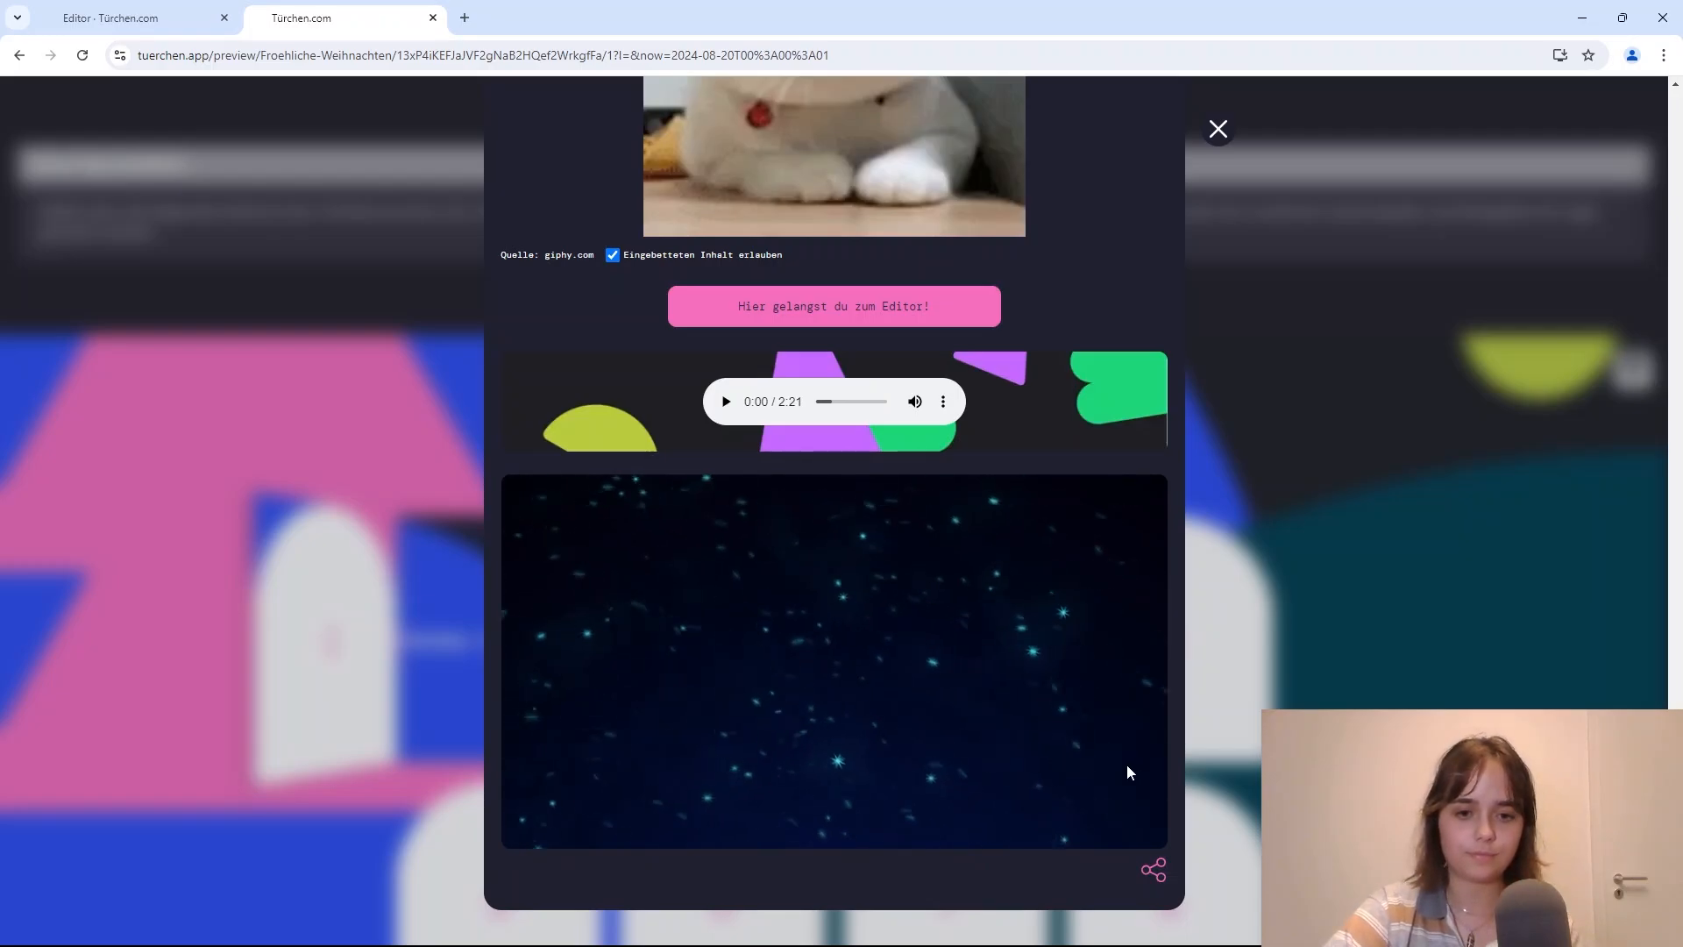
Step: Add a Download block below the Video block in the editor and upload the PDF file dokument to it
click(145, 20)
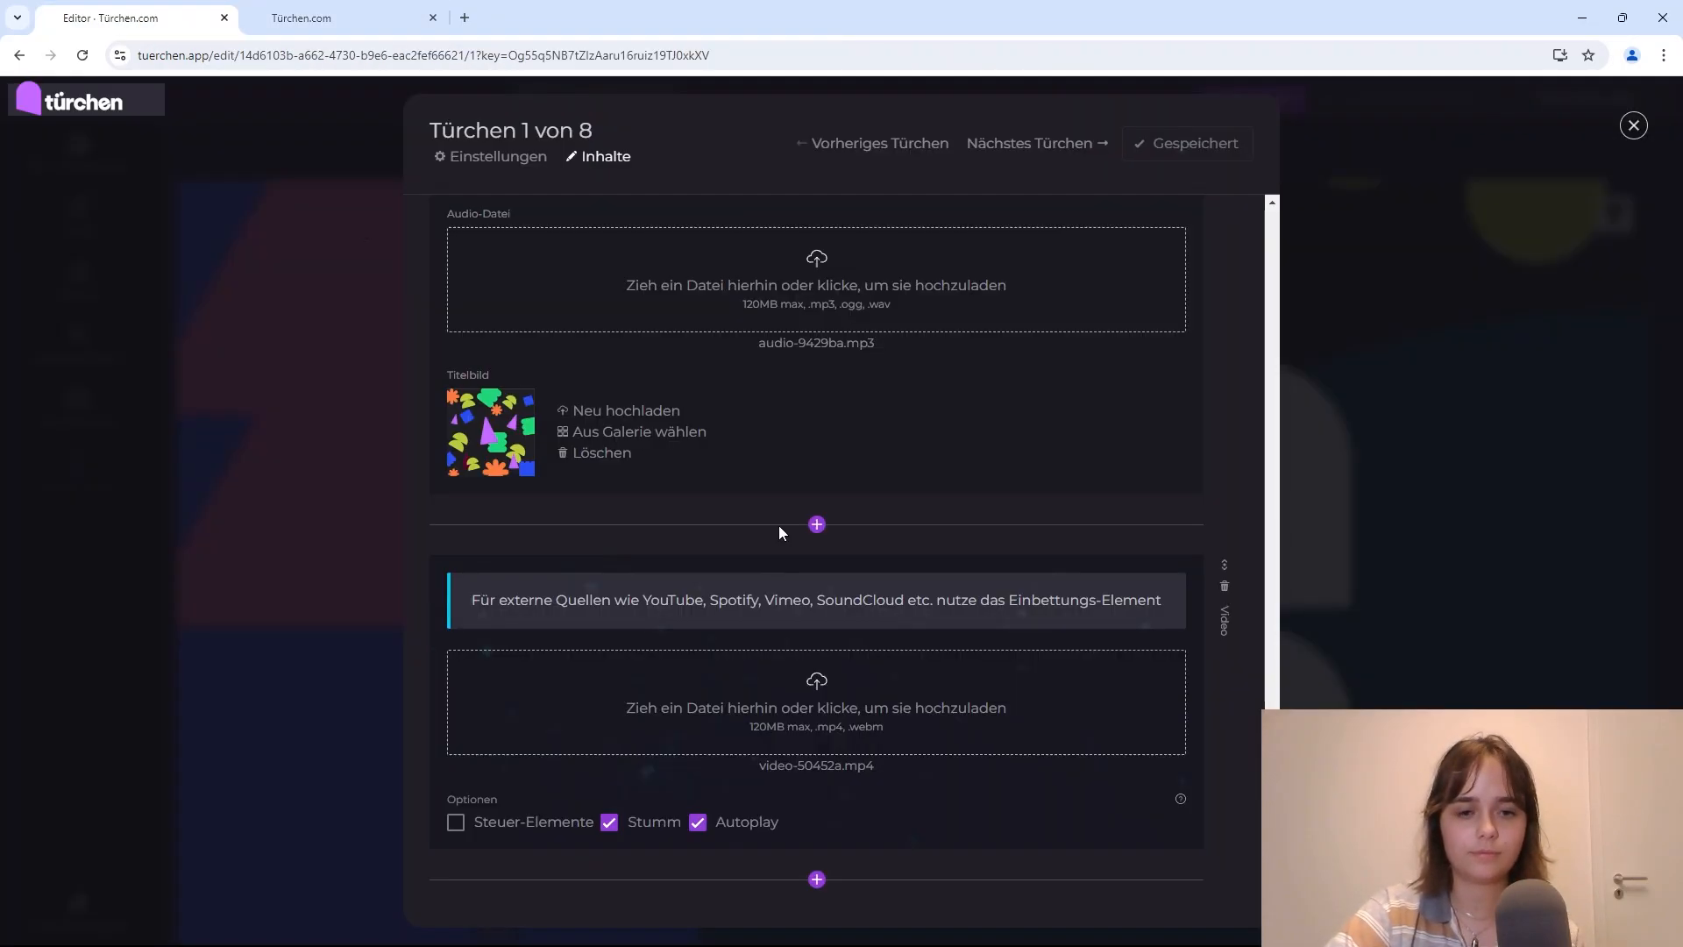
click(815, 880)
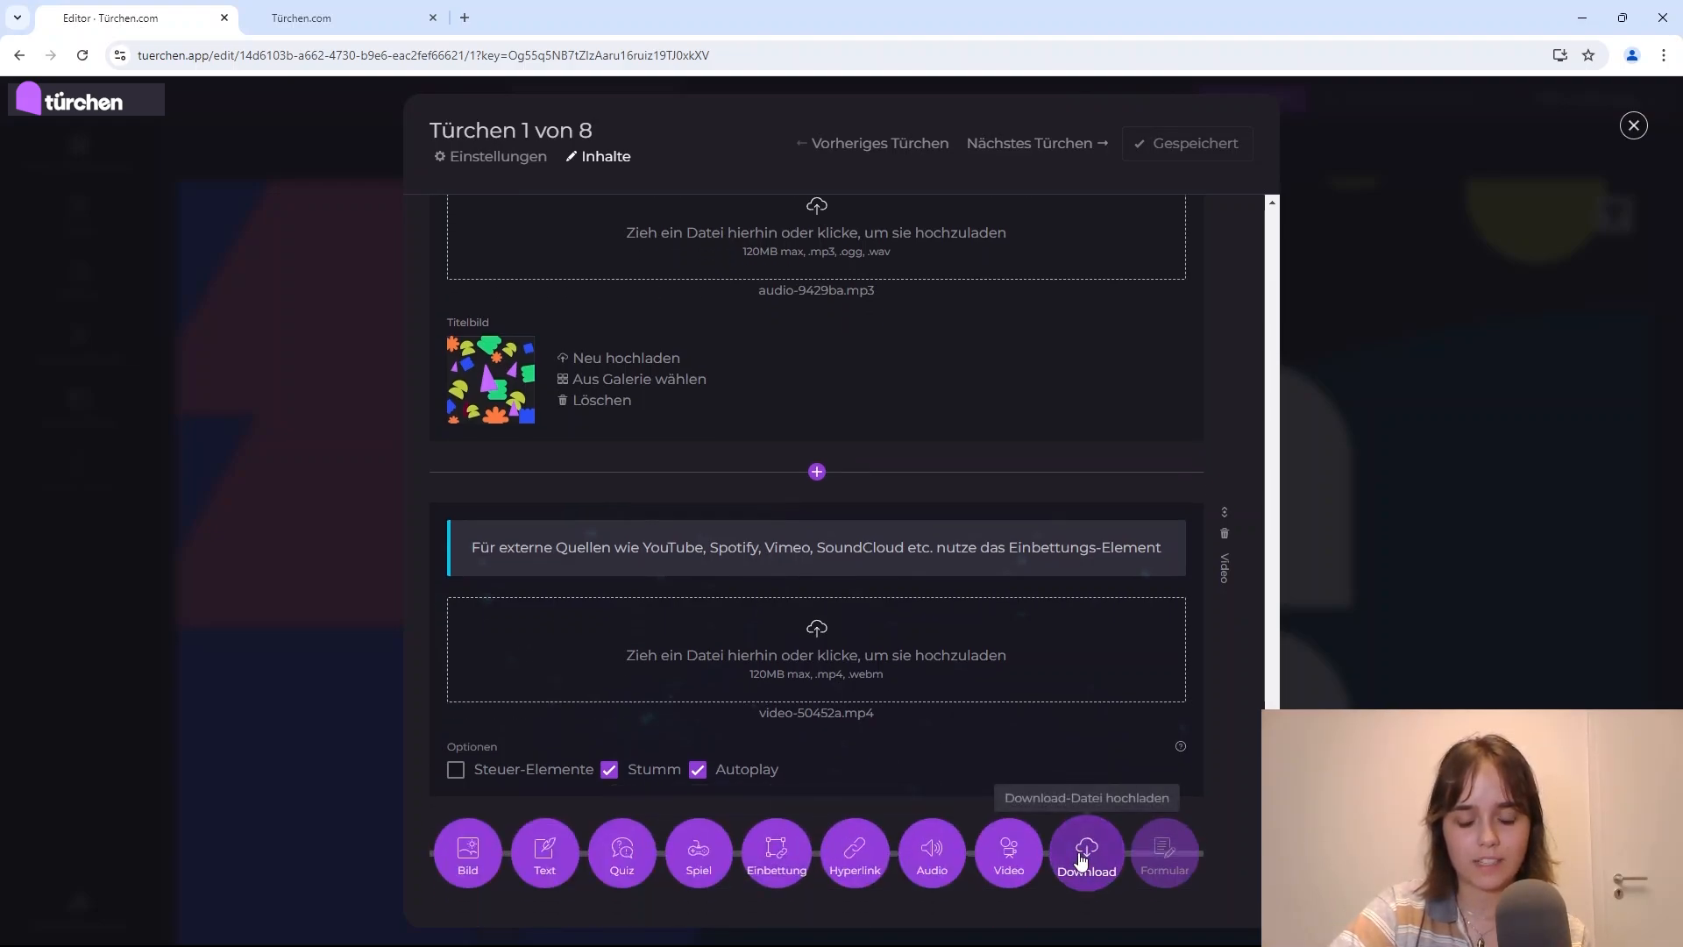
click(1083, 850)
scroll(912, 710, down, 3)
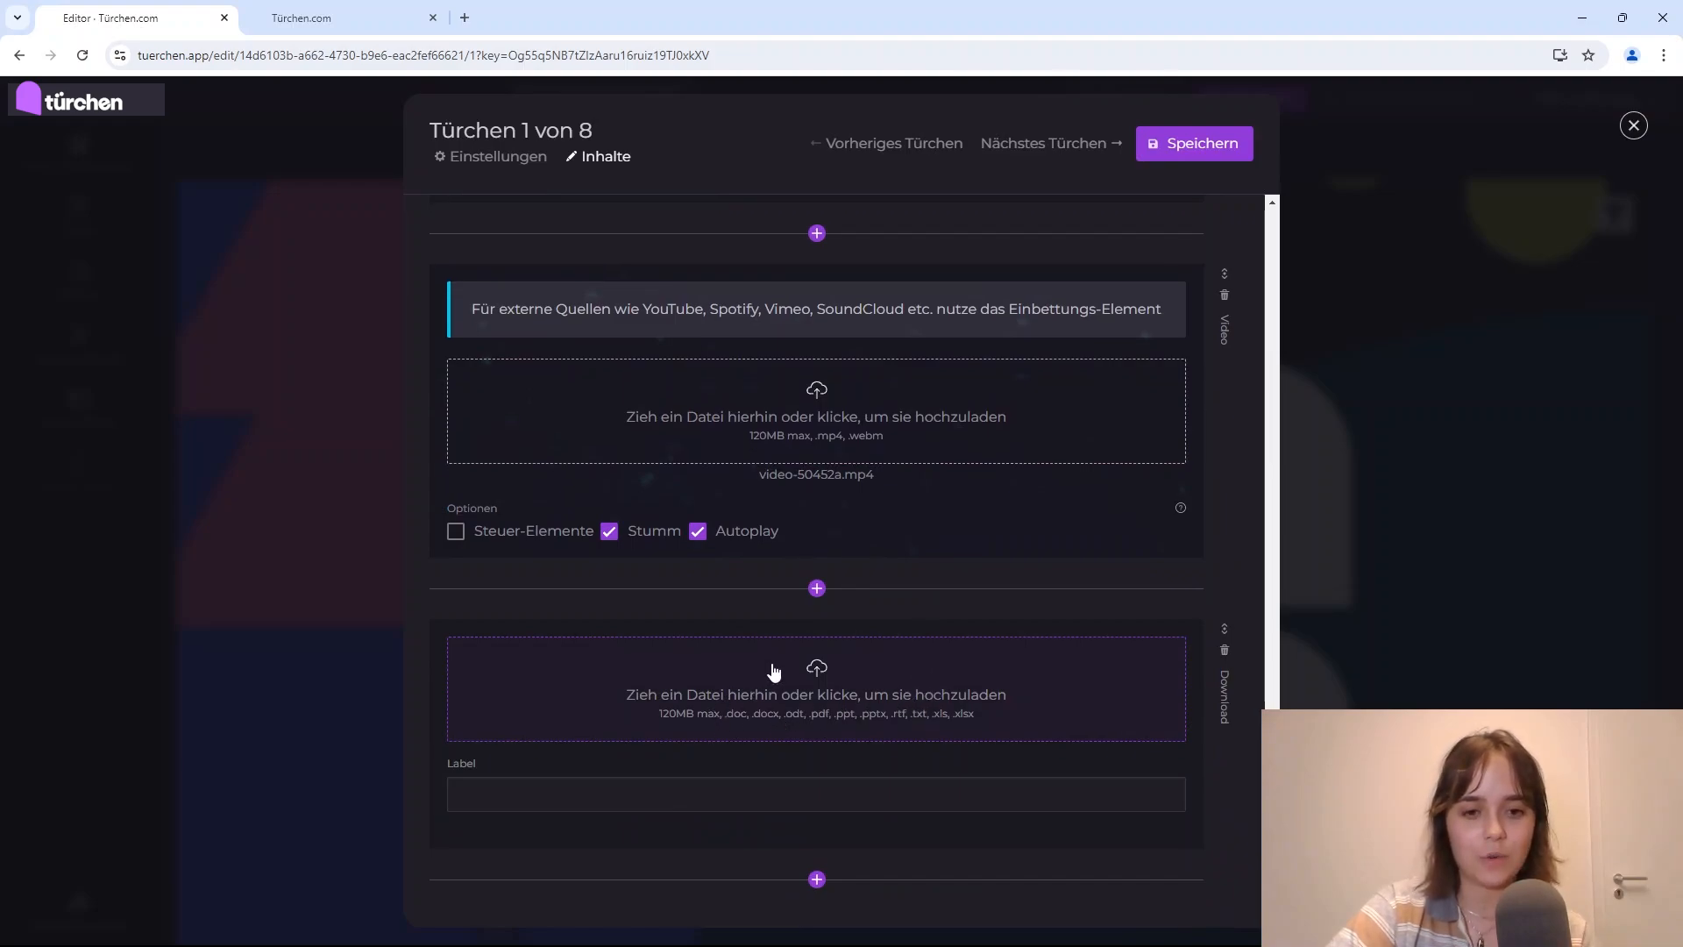
click(609, 669)
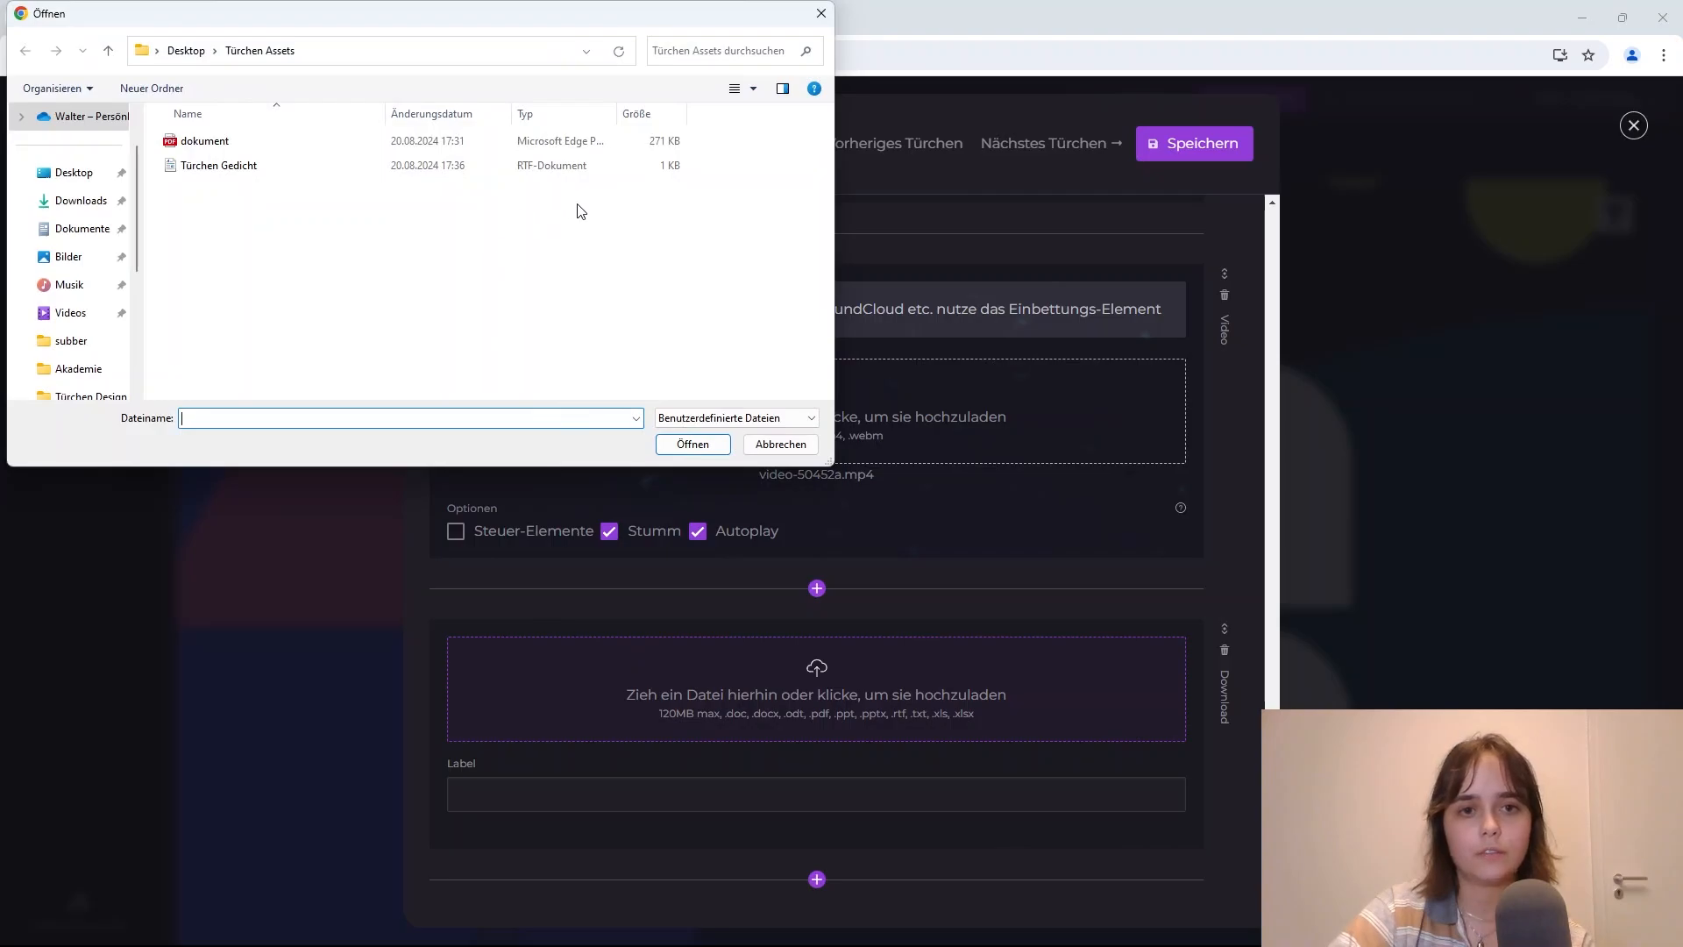
click(574, 141)
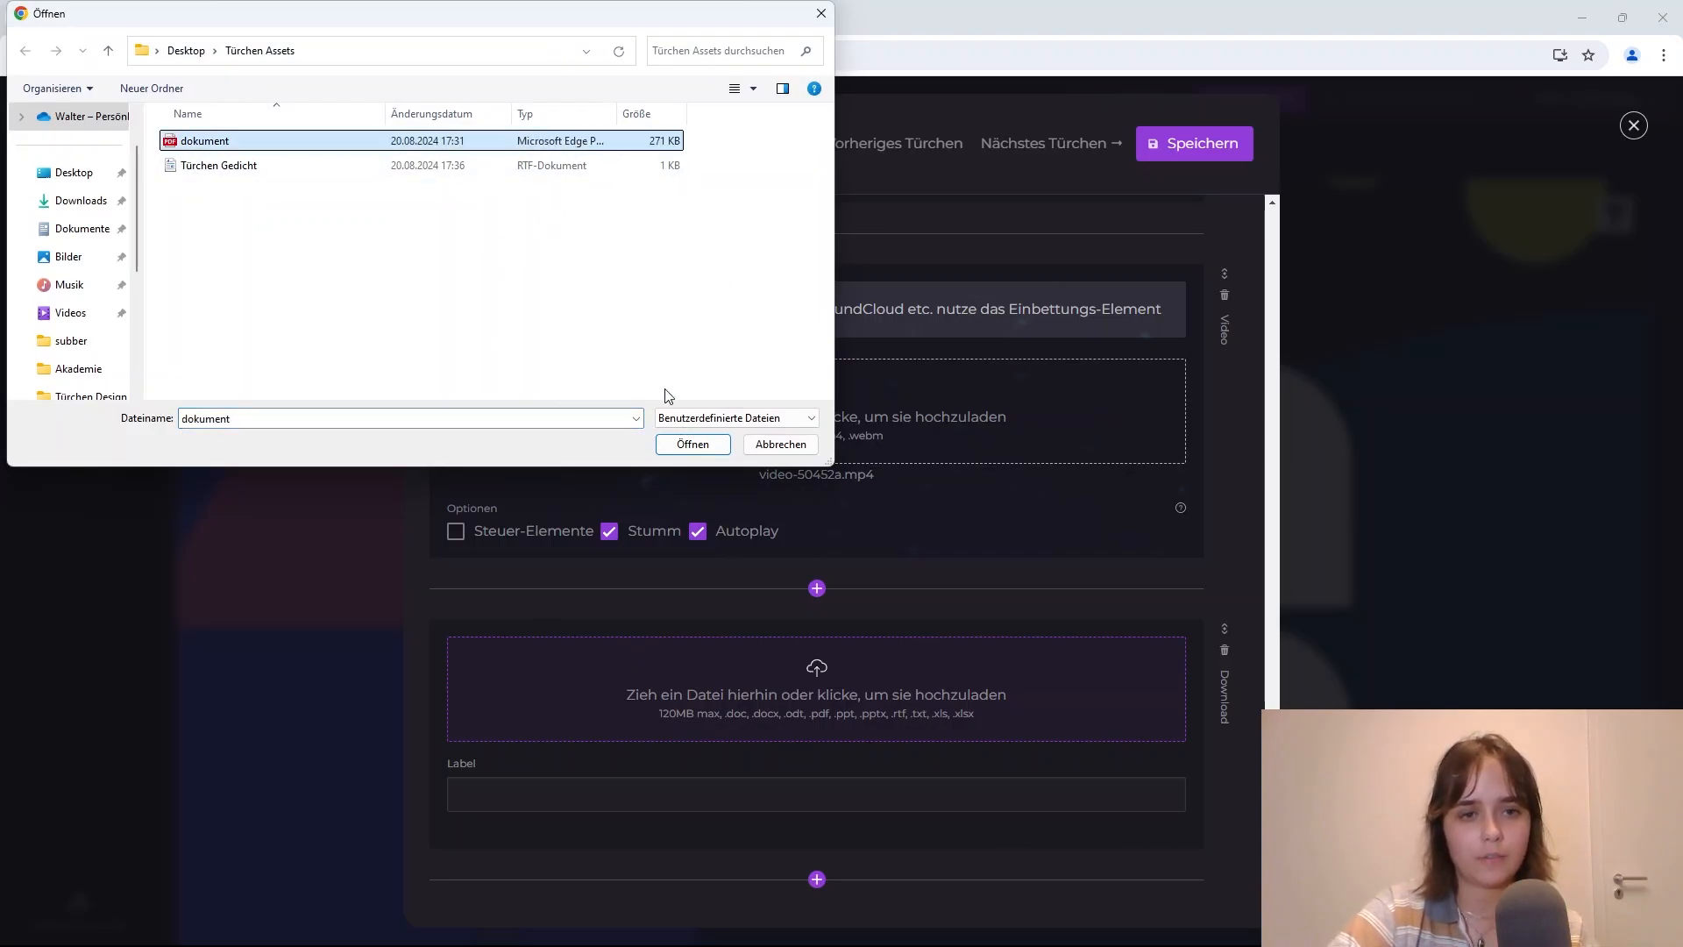
click(694, 444)
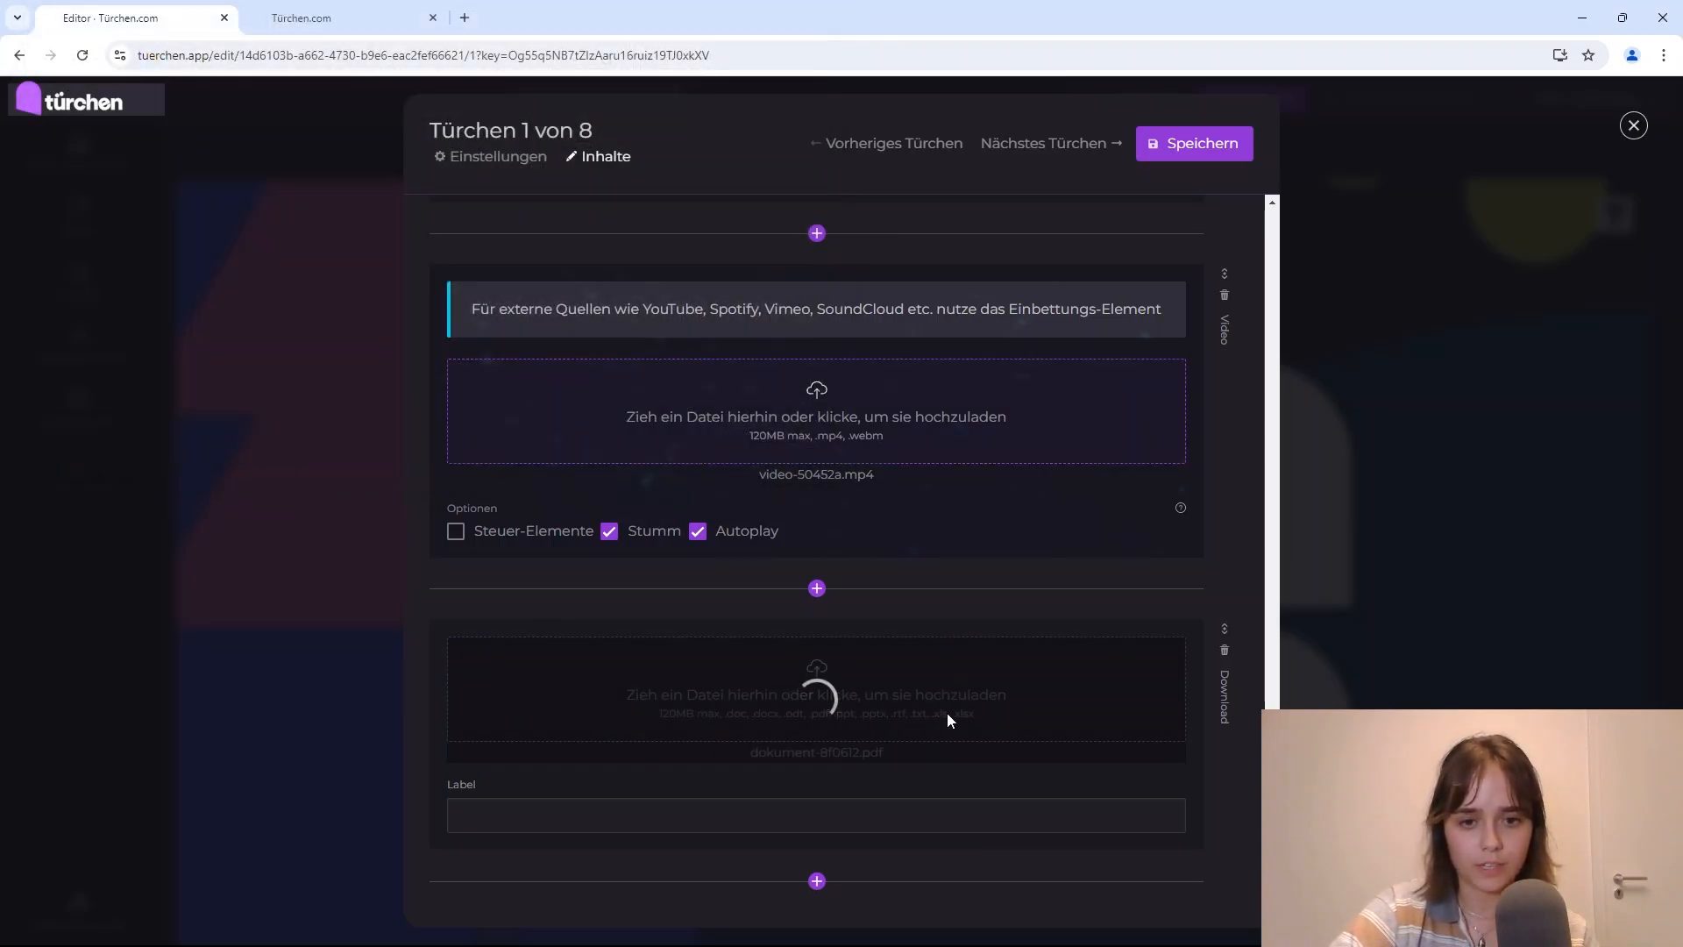
Step: Label the download "Lade hier die PDF herunter!"
click(743, 817)
click(462, 786)
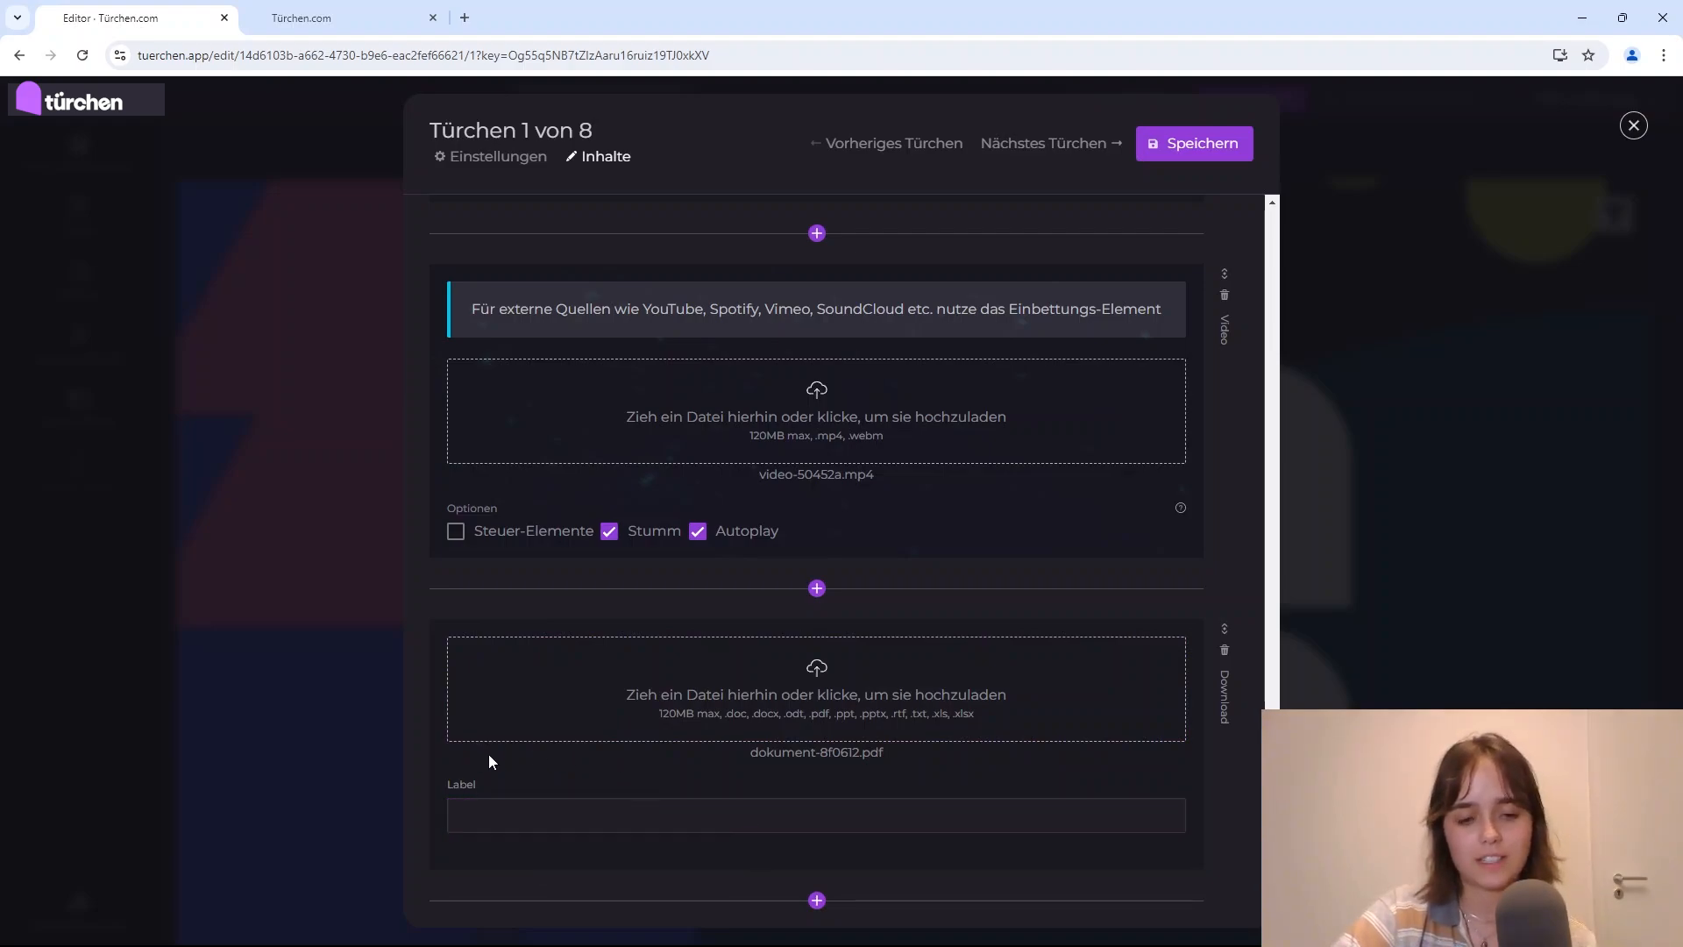
click(516, 815)
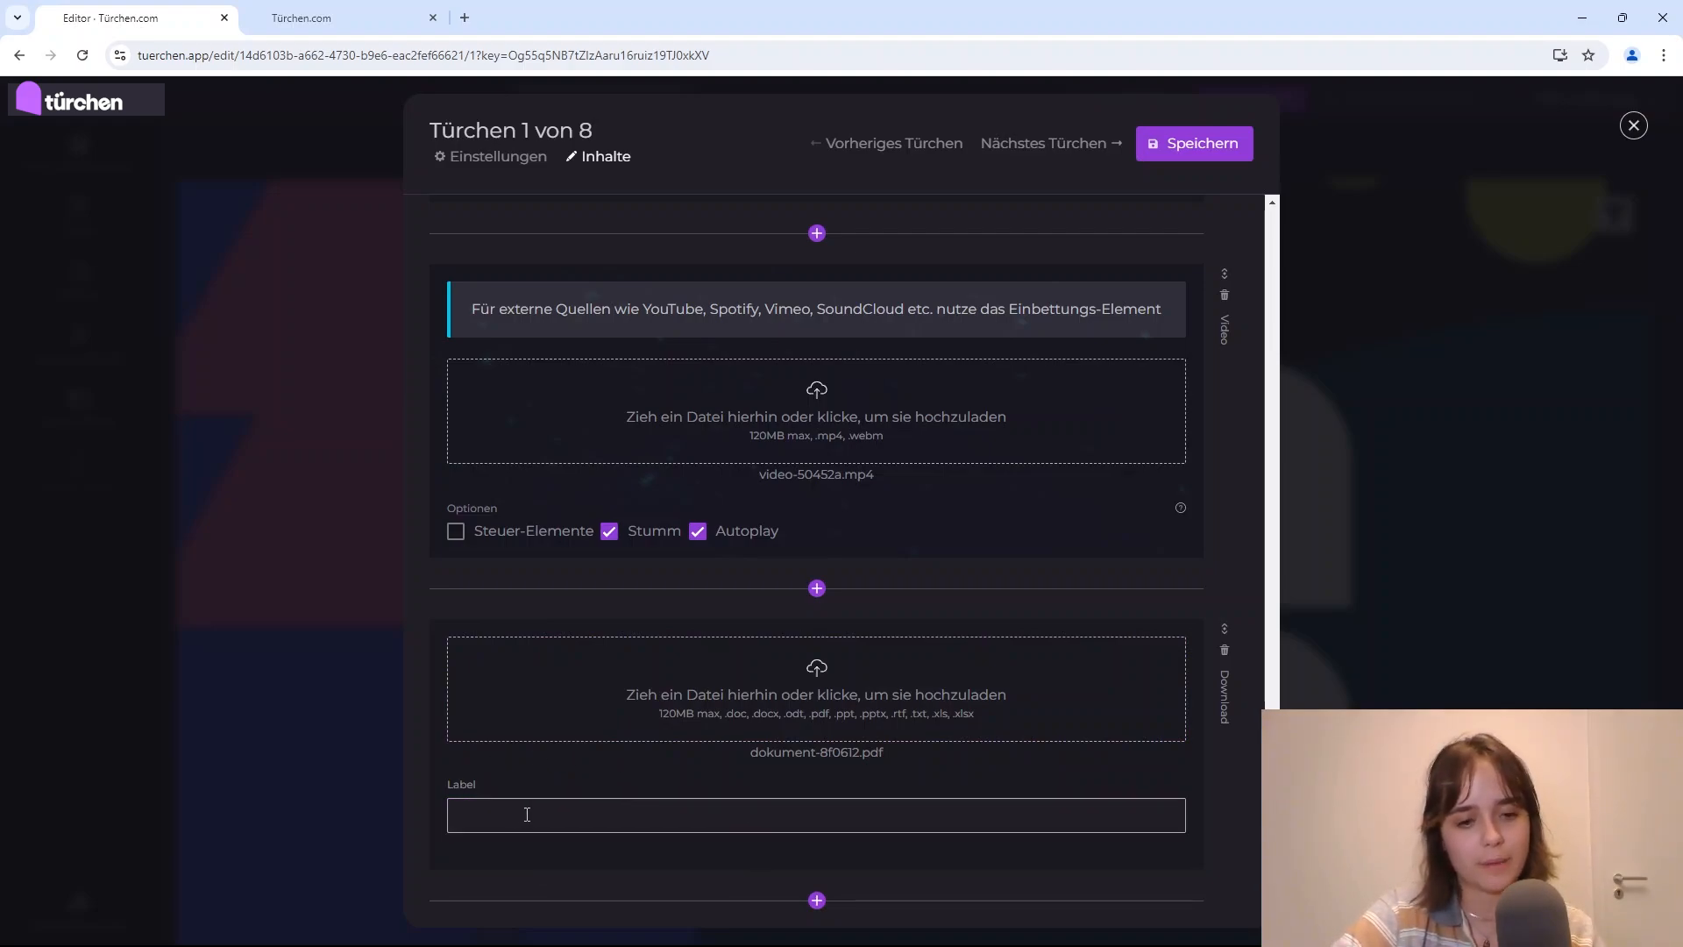
click(526, 814)
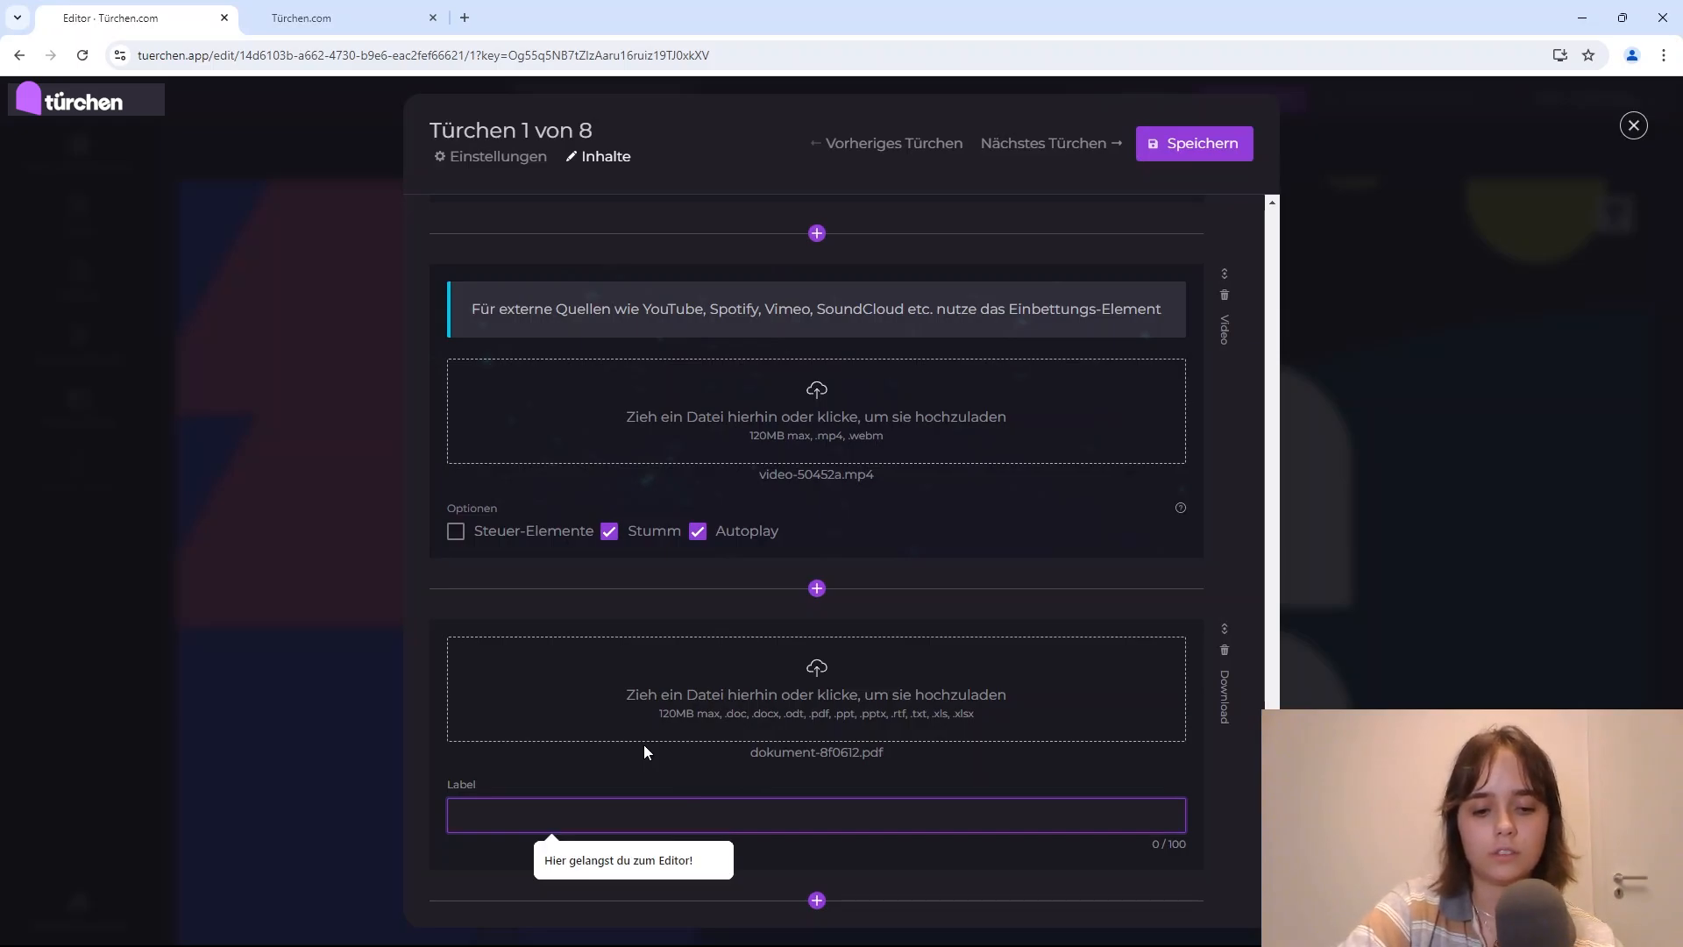
text(Lade hier die PDF herunter!)
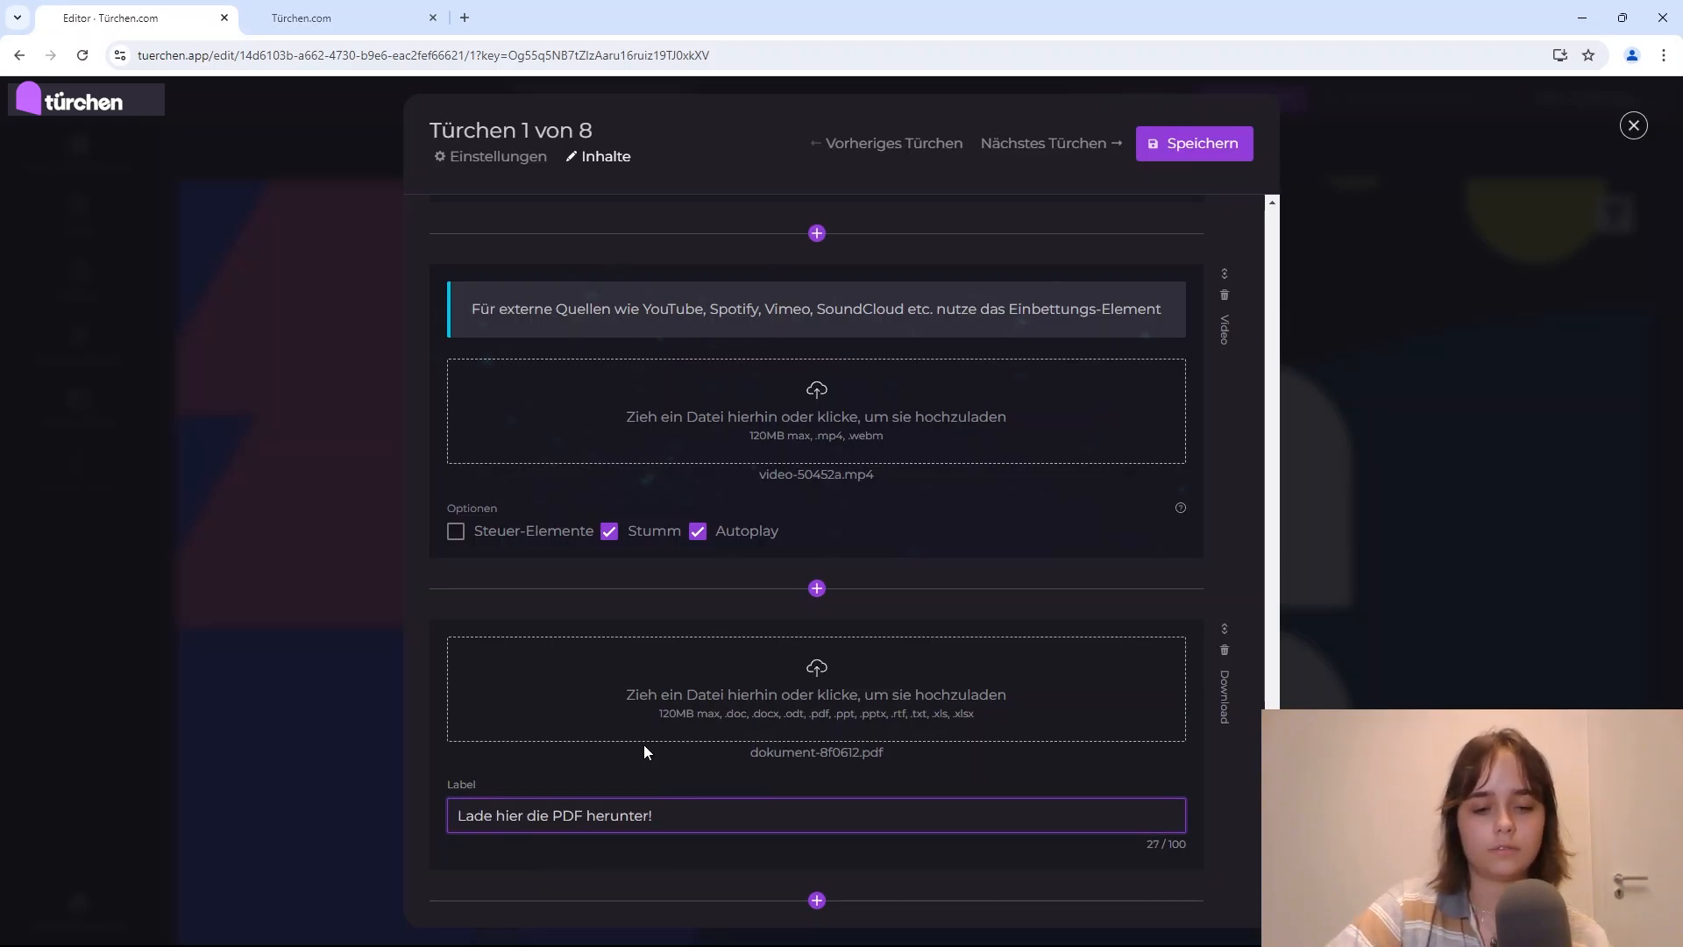
Step: Save door 1 and open the PDF through its download link at the end of the door in the calendar preview
click(1187, 145)
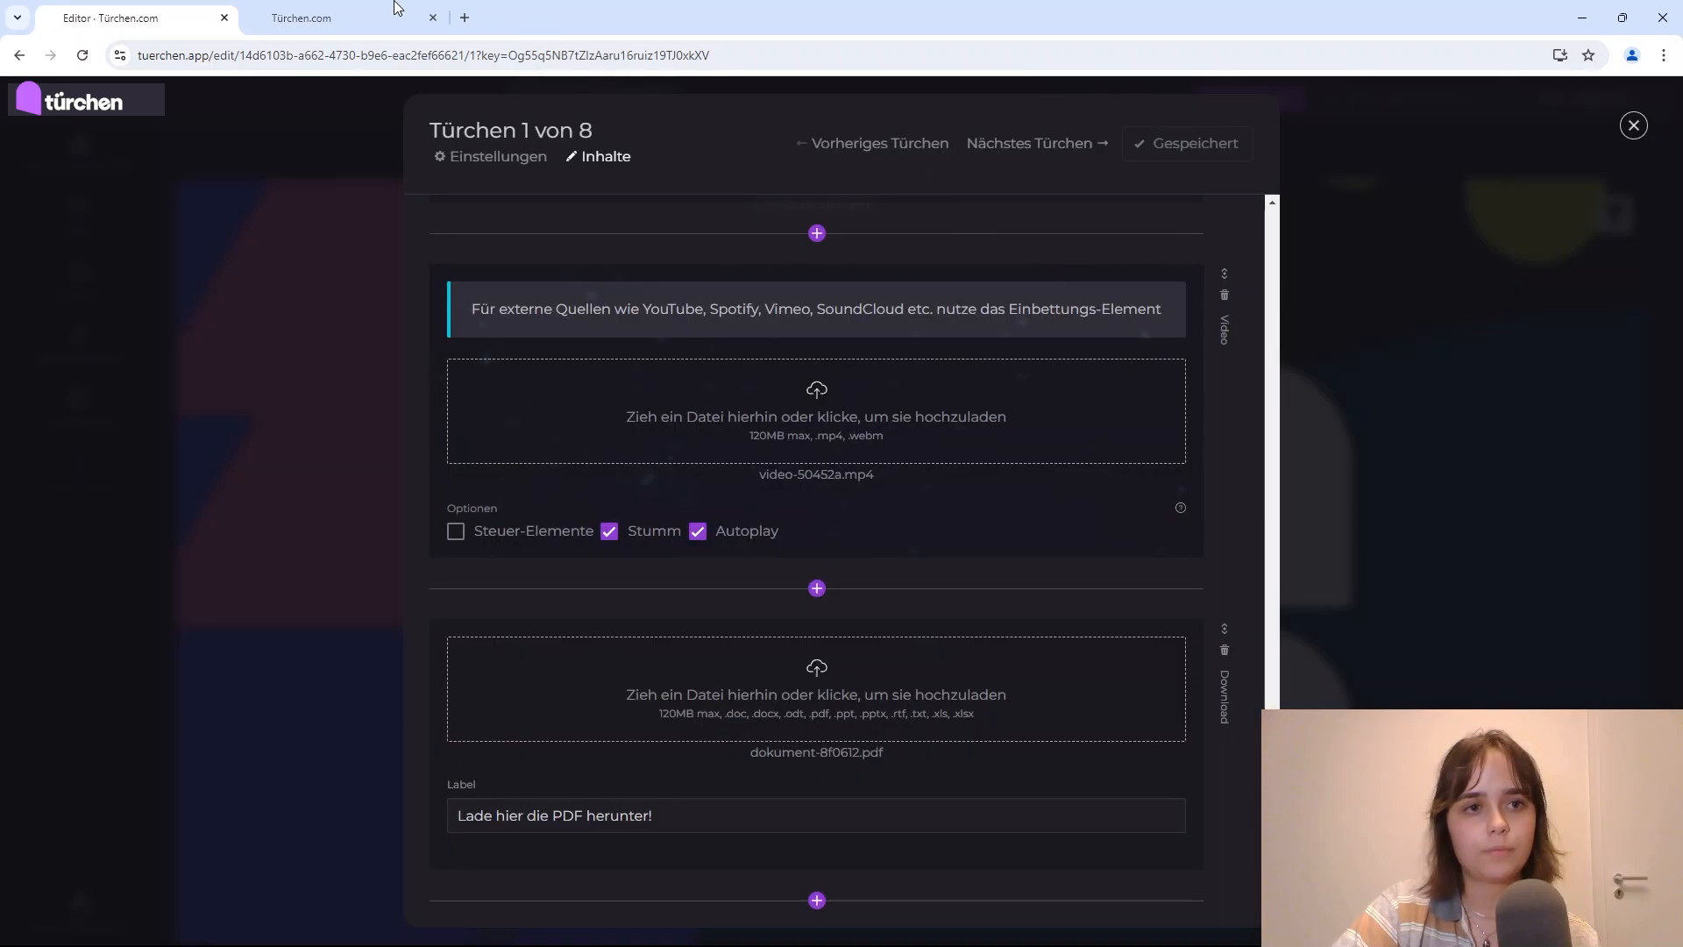
click(333, 17)
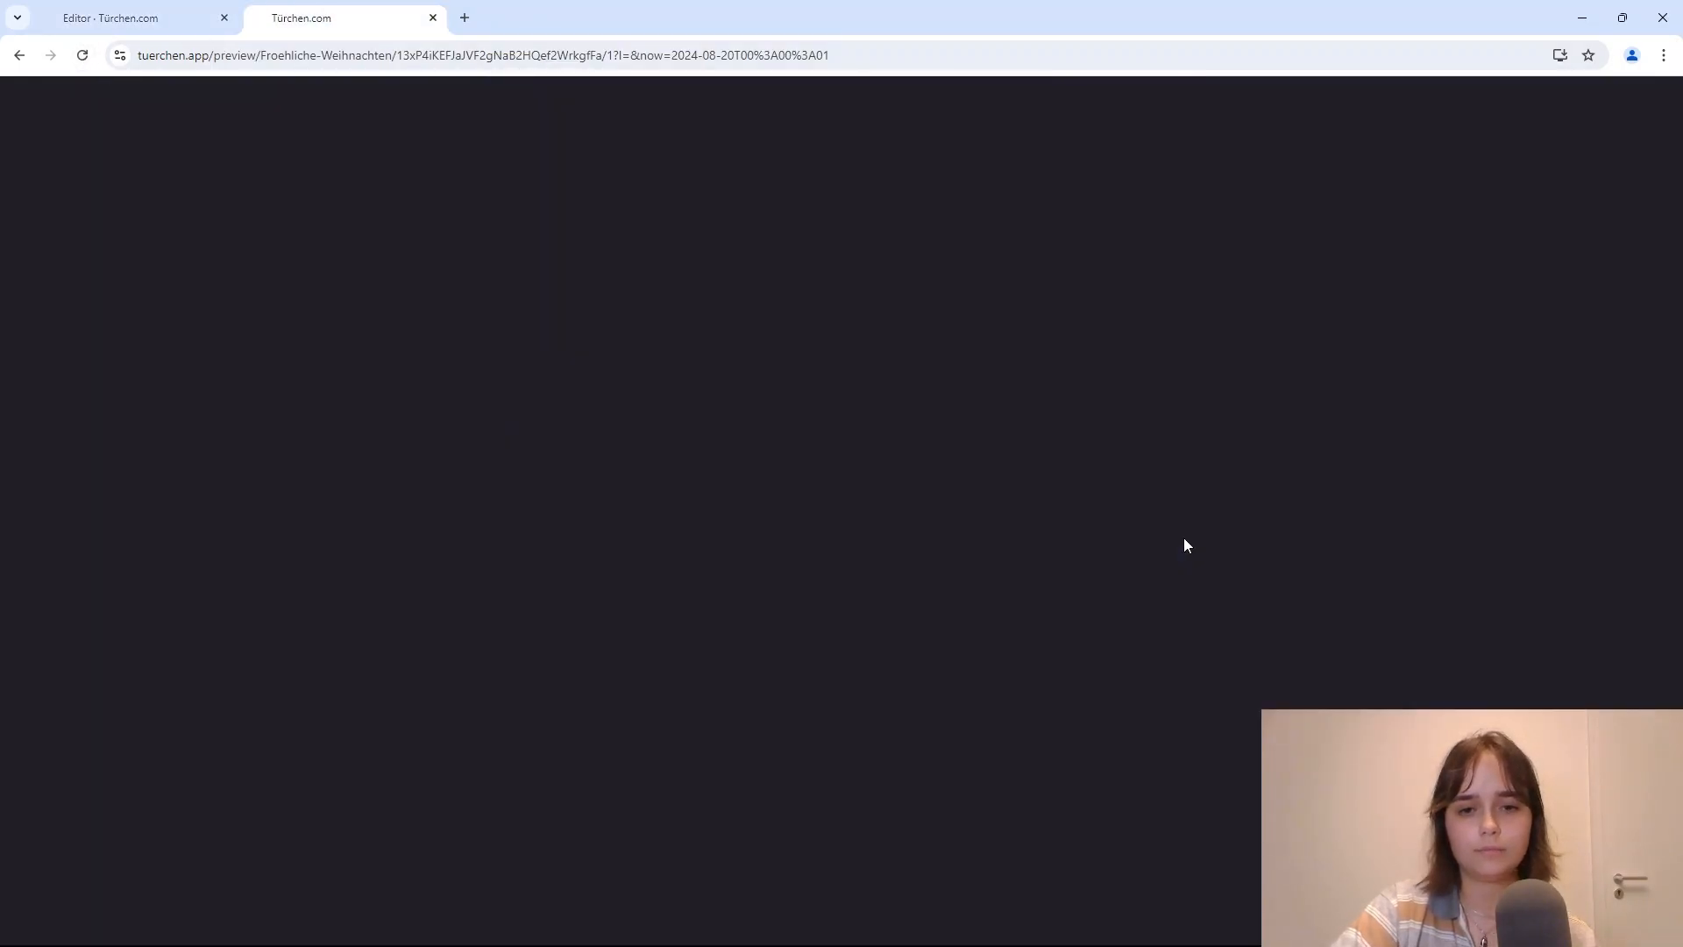
scroll(927, 490, down, 20)
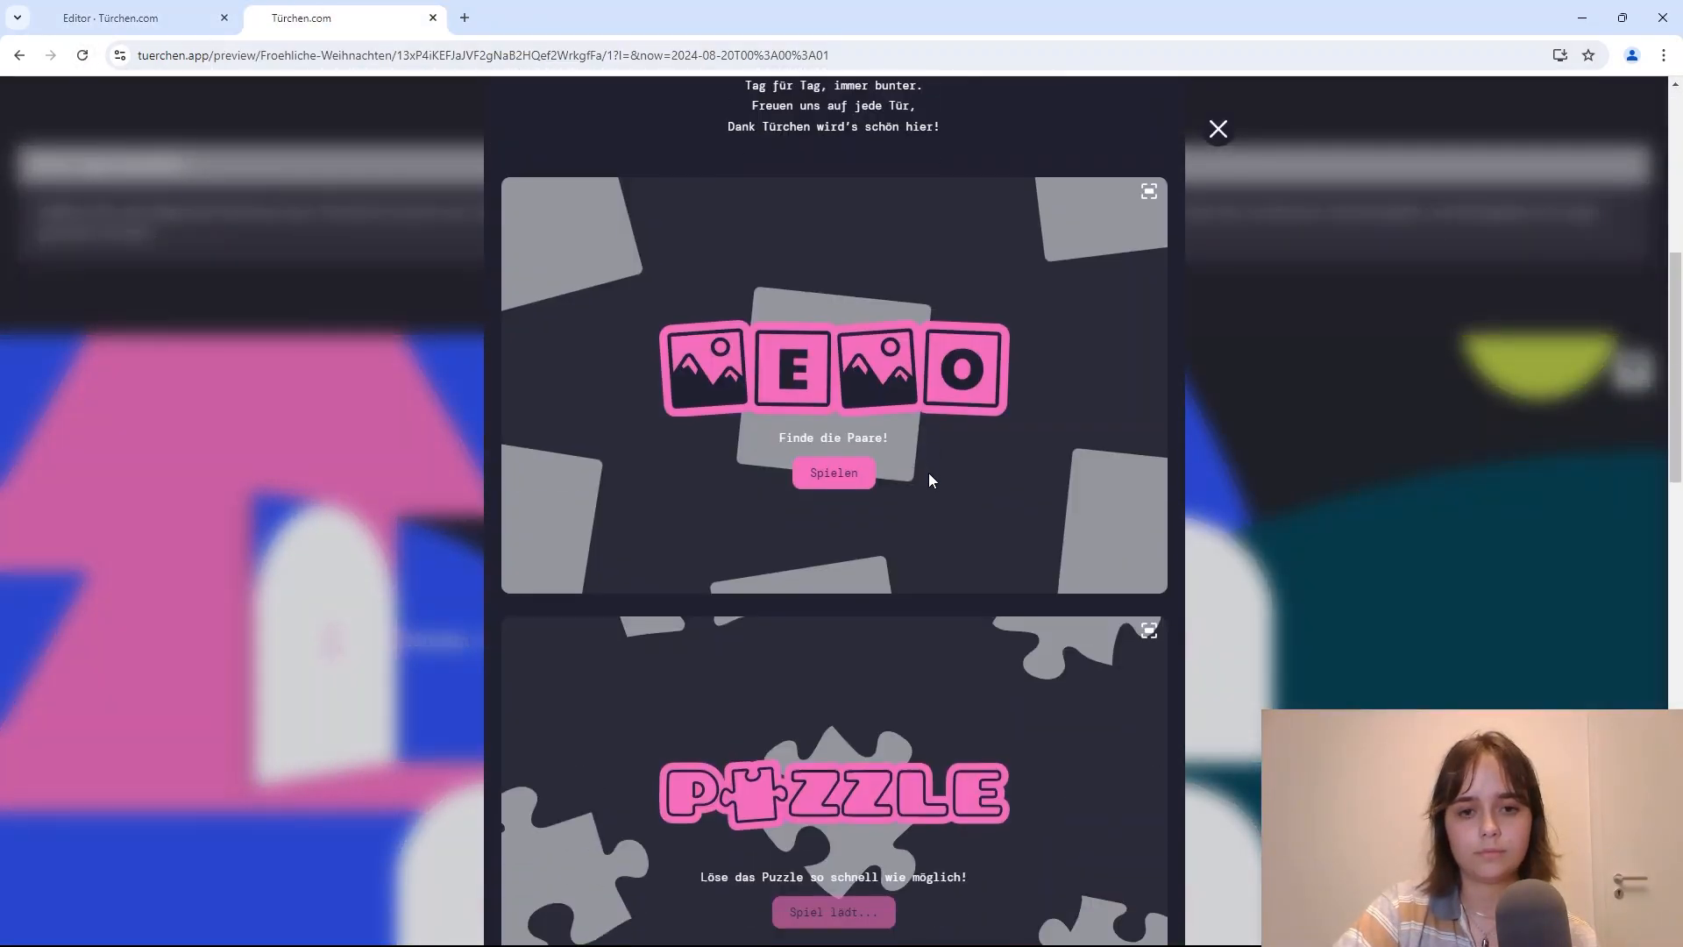
scroll(933, 470, down, 8)
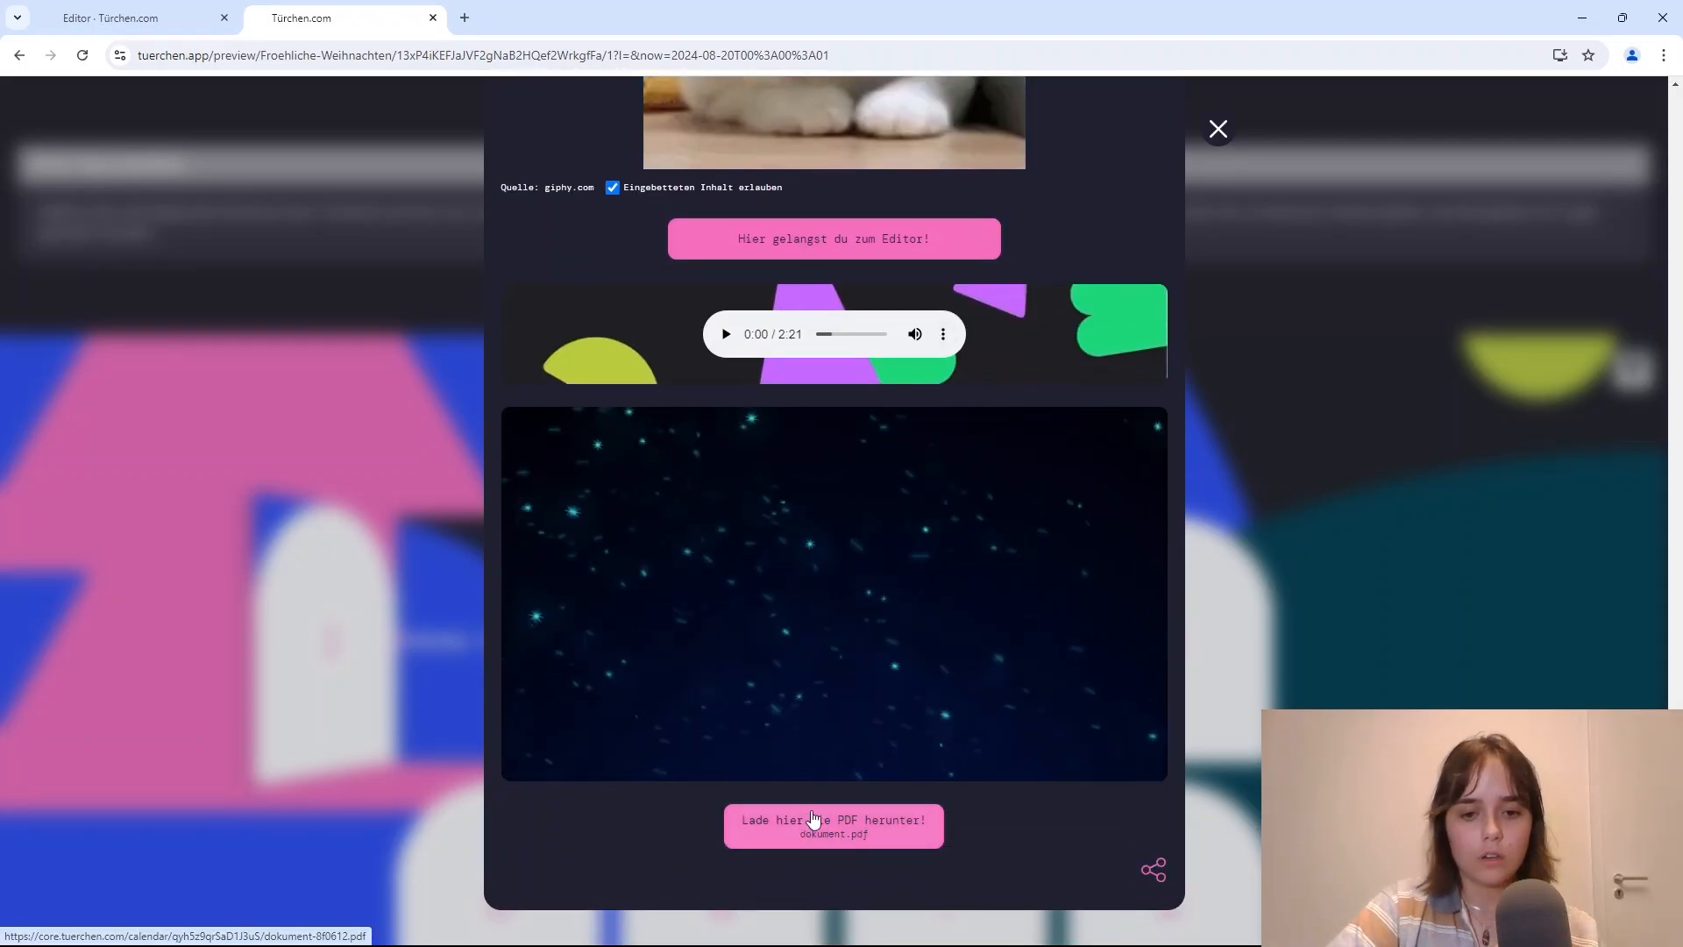
click(813, 837)
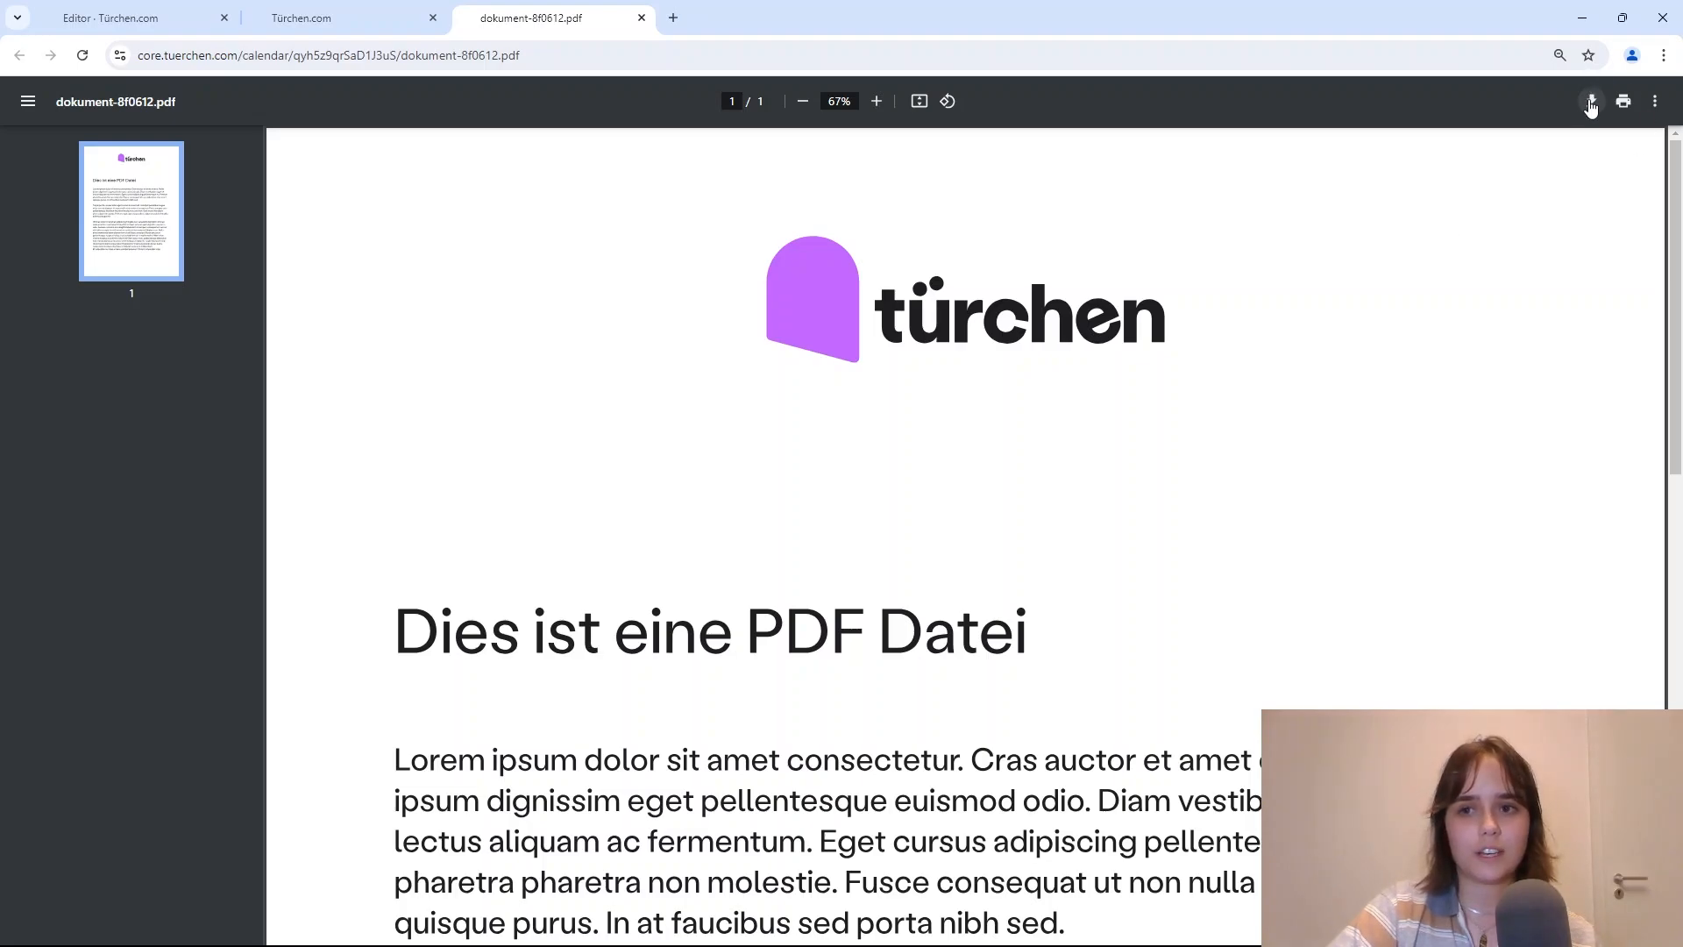
Step: Close the opened PDF and leave door 1's content editor, returning to the calendar overview
key(ctrl+w)
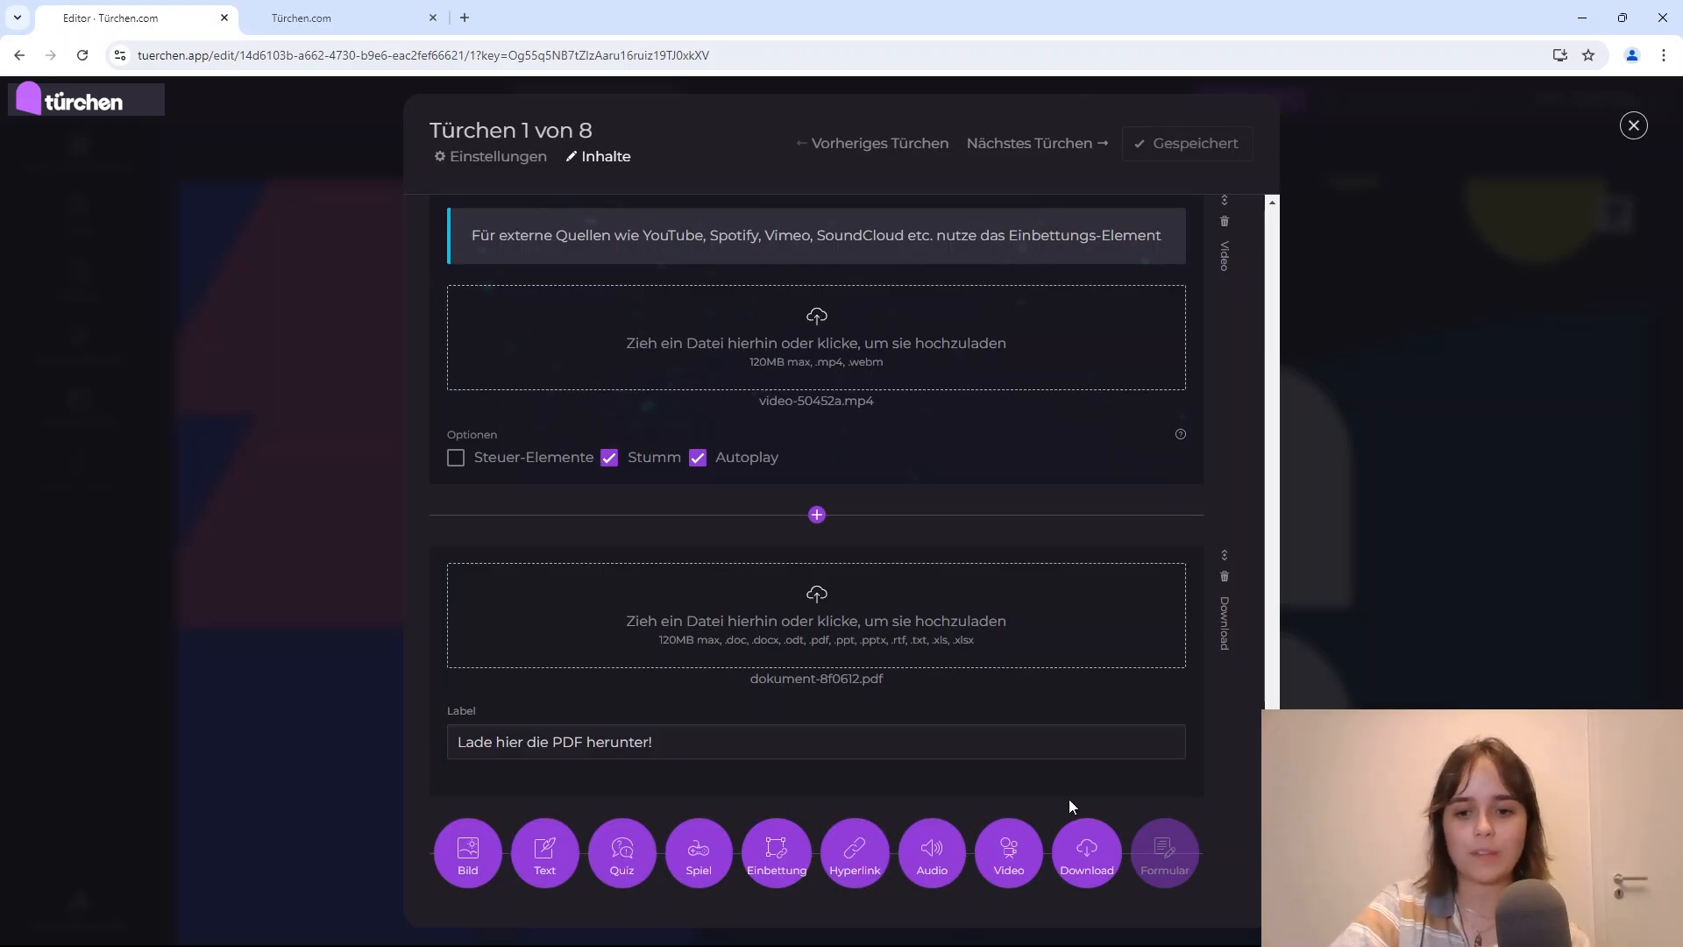
click(1398, 666)
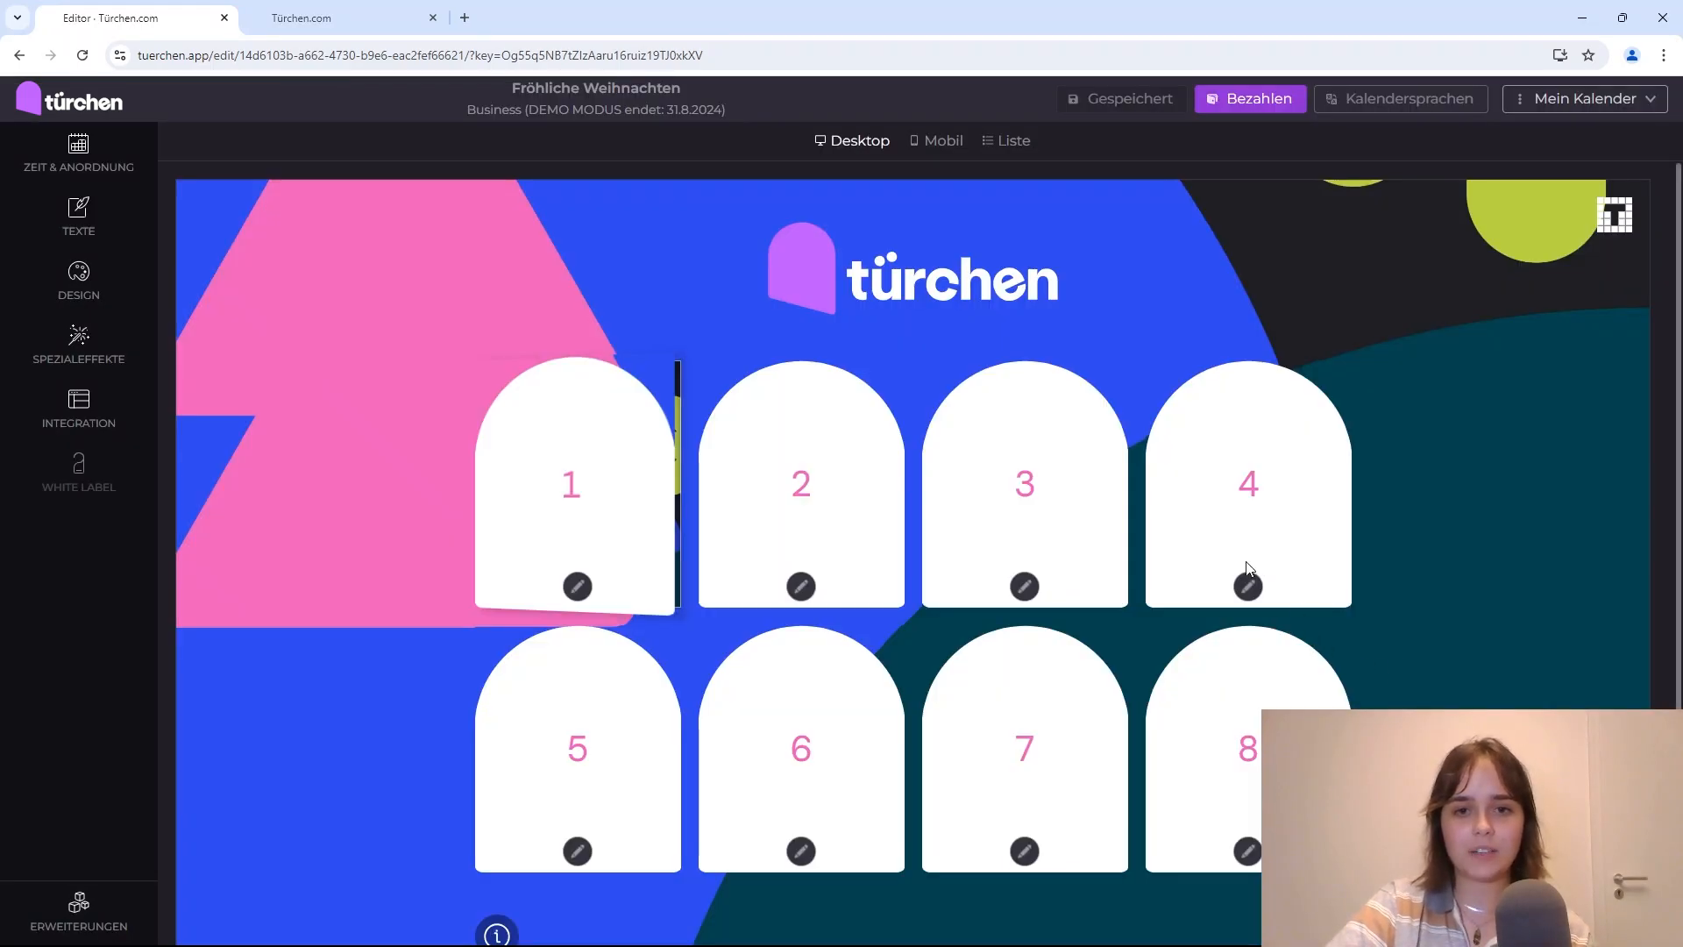
mouse_move(895, 943)
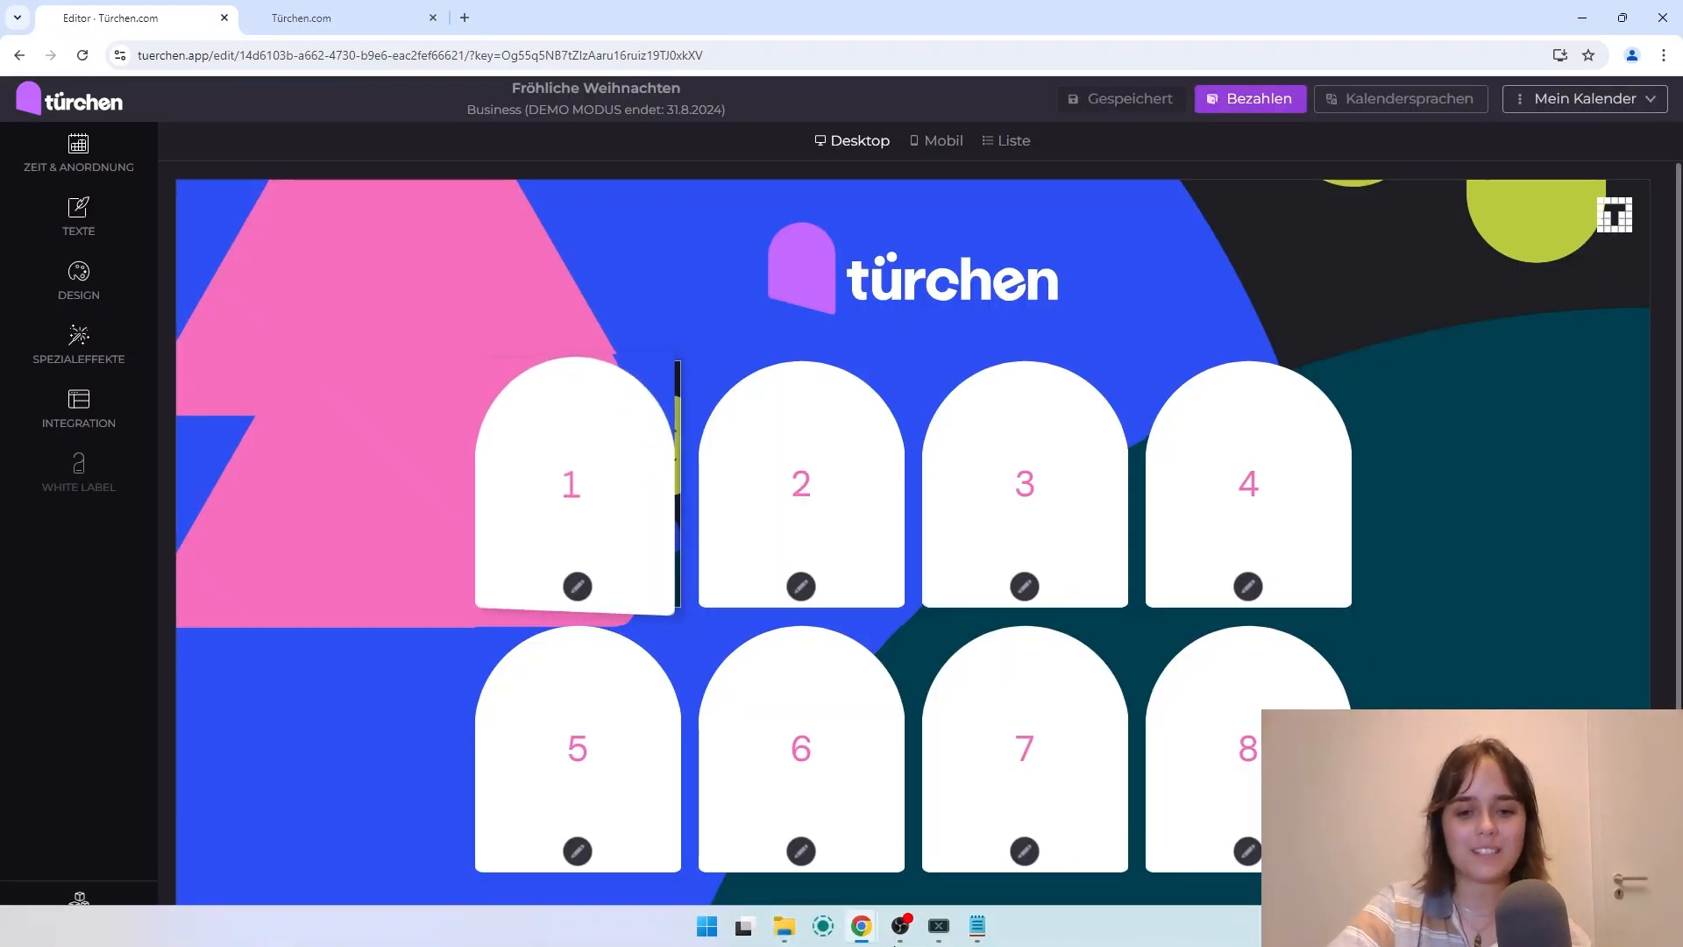